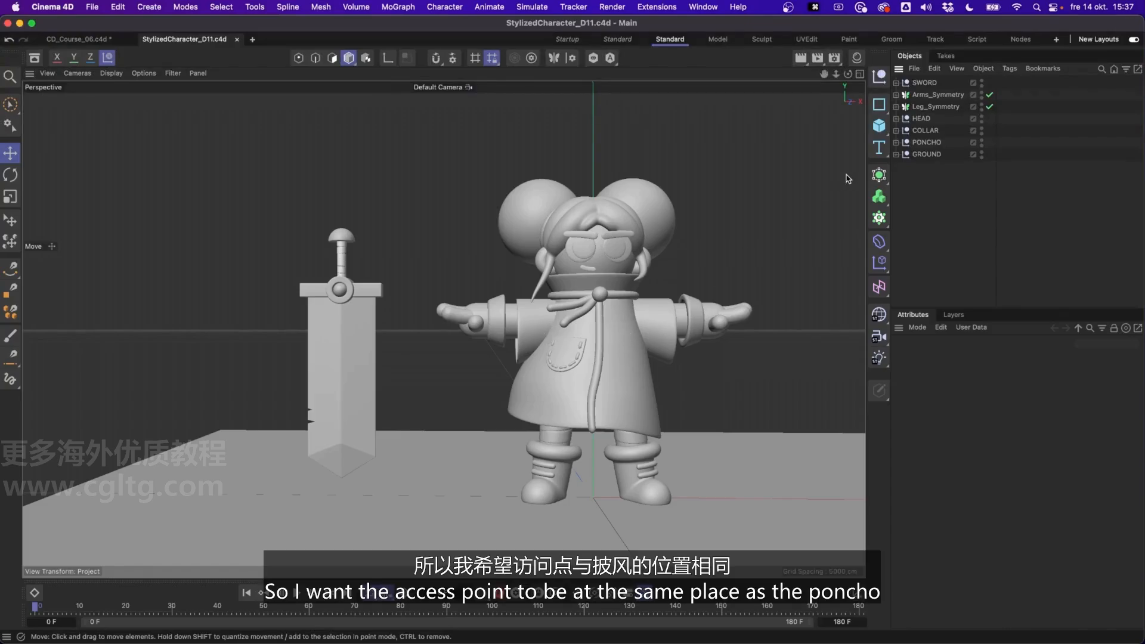
# - Group the PONCHO null inside a new parent null and name the parent UPPERBODY
pyautogui.click(921, 143)
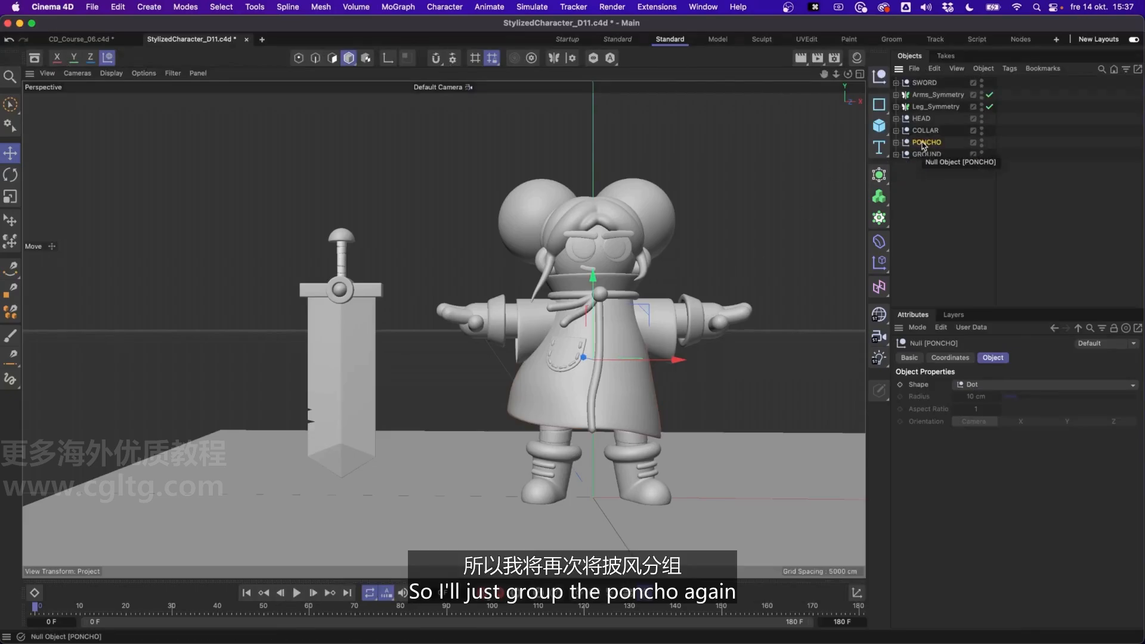
pyautogui.hotkey('alt', 'g')
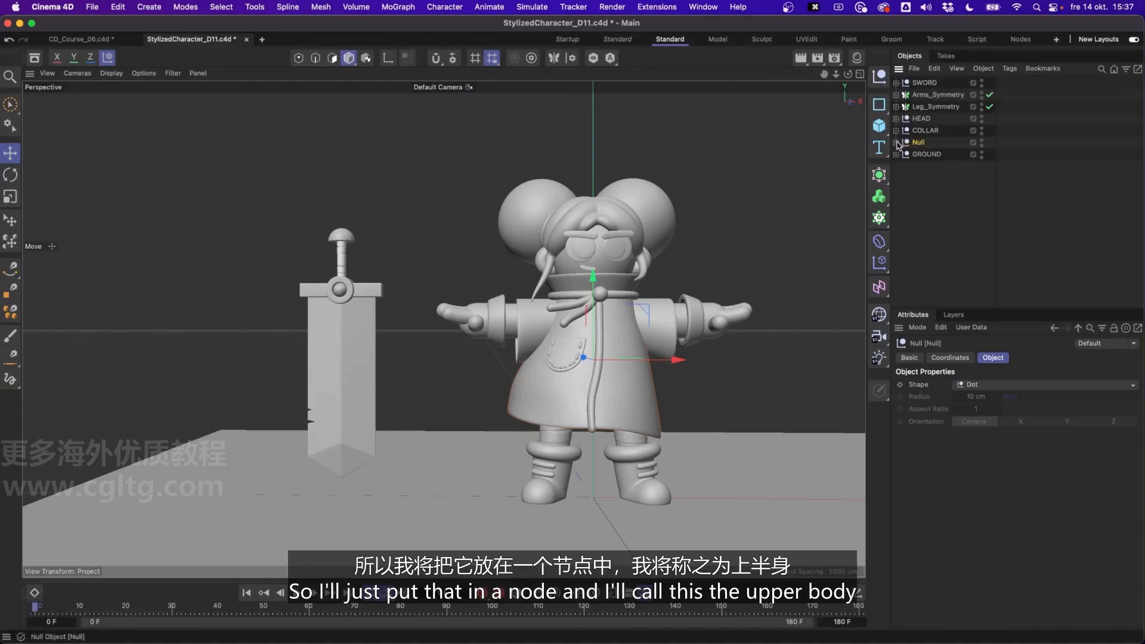
pyautogui.doubleClick(919, 143)
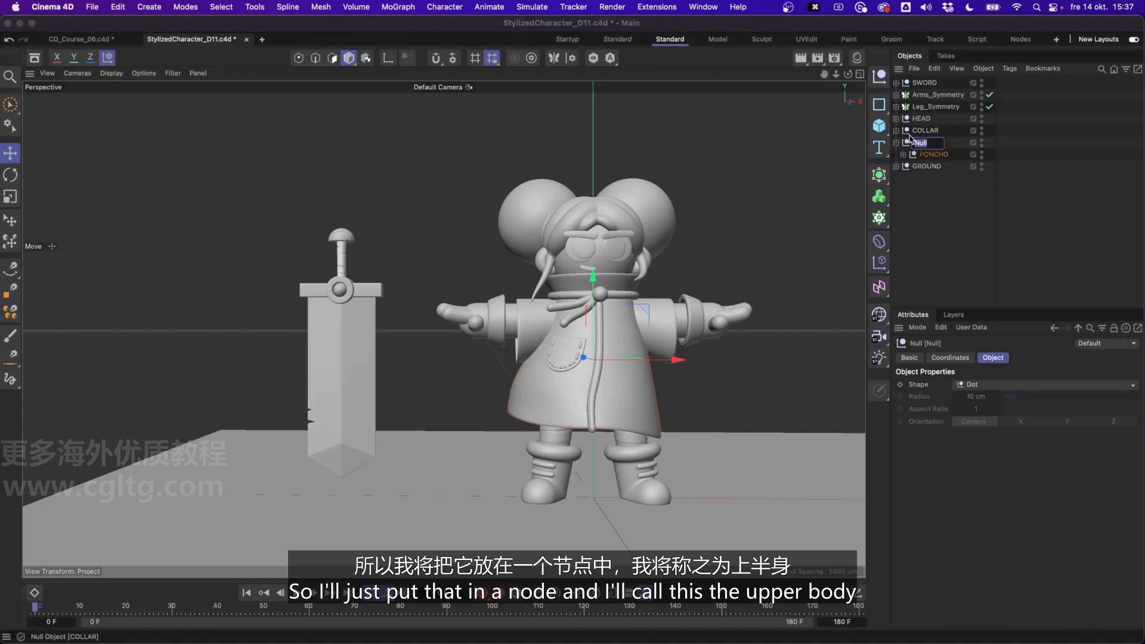
pyautogui.write('UPPERBODY')
pyautogui.press('Return')
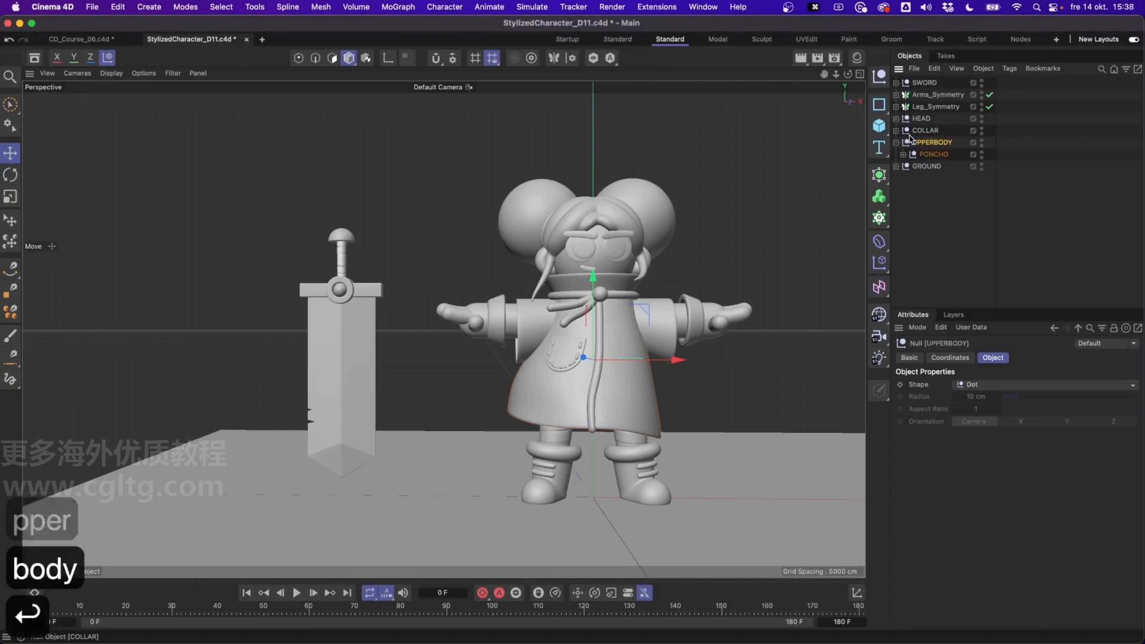
# - Move the COLLAR, HEAD and Arms_Symmetry objects into the UPPERBODY null
pyautogui.click(926, 130)
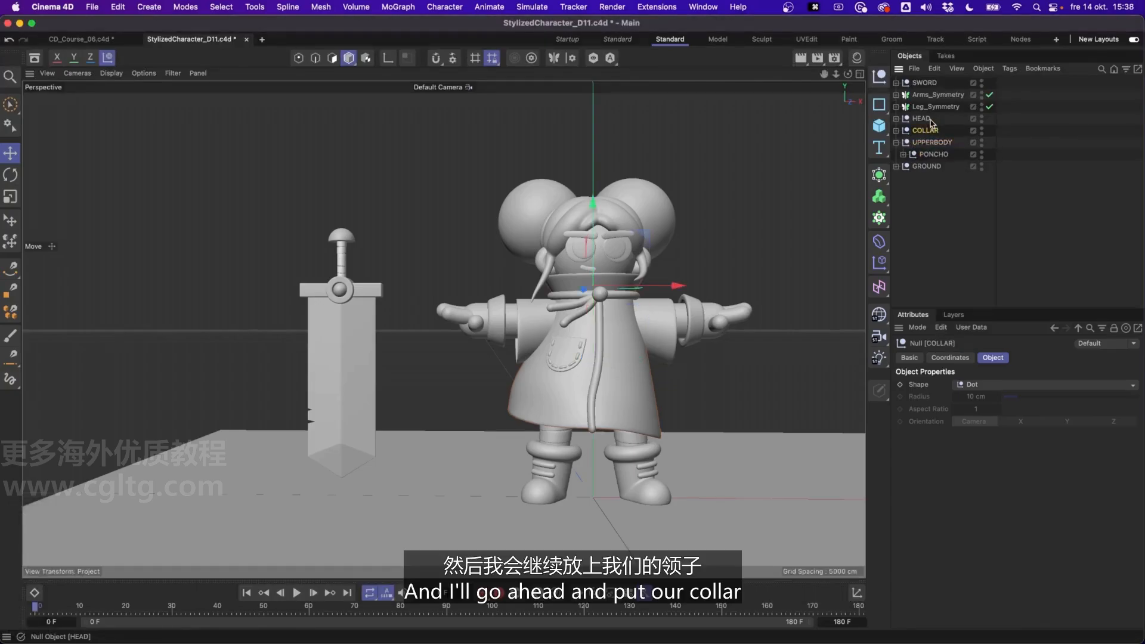
pyautogui.keyDown('ctrl'); pyautogui.click(922, 119); pyautogui.keyUp('ctrl')
pyautogui.keyDown('ctrl'); pyautogui.click(928, 96); pyautogui.keyUp('ctrl')
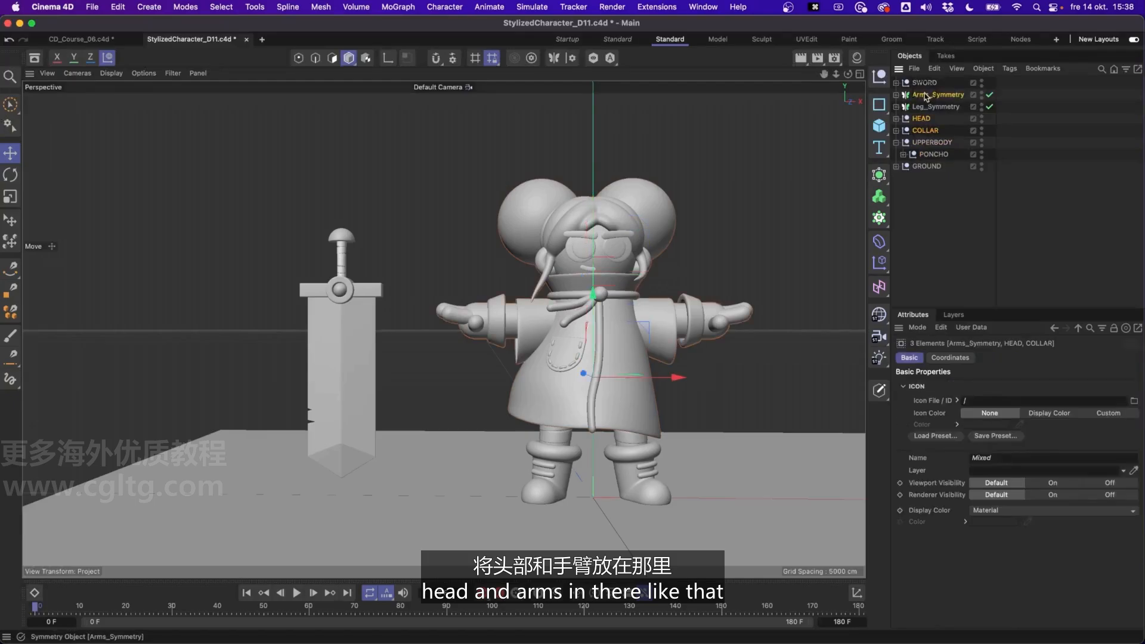
pyautogui.moveTo(927, 98); pyautogui.dragTo(933, 143)
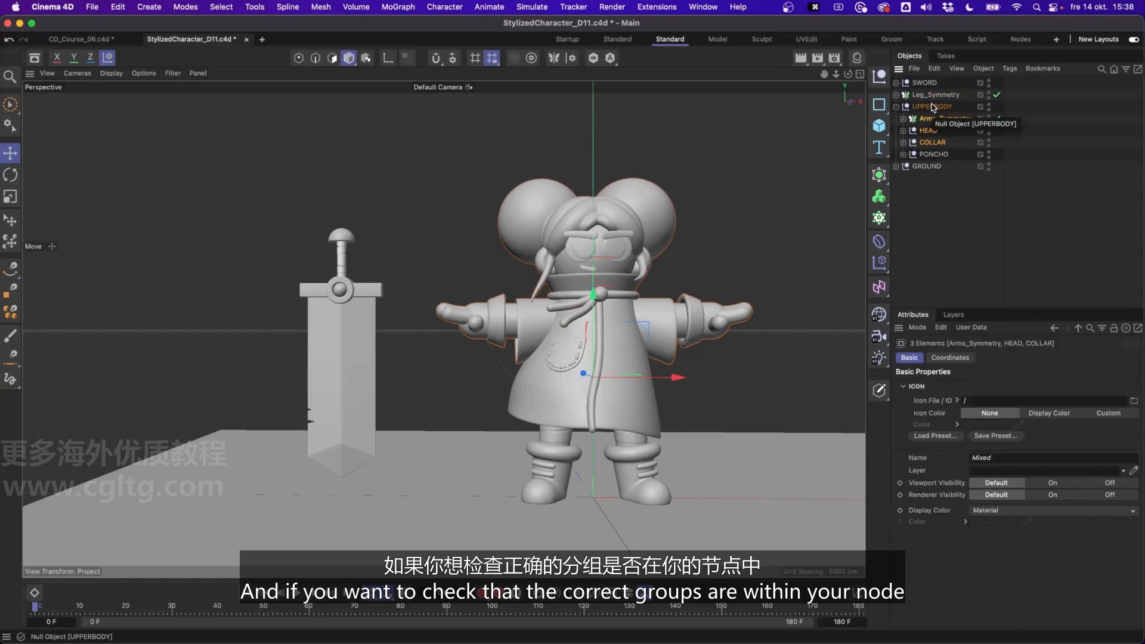
# - Try rotating the UPPERBODY null to check which groups follow it, and undo the rotation
pyautogui.click(932, 107)
pyautogui.press('r')
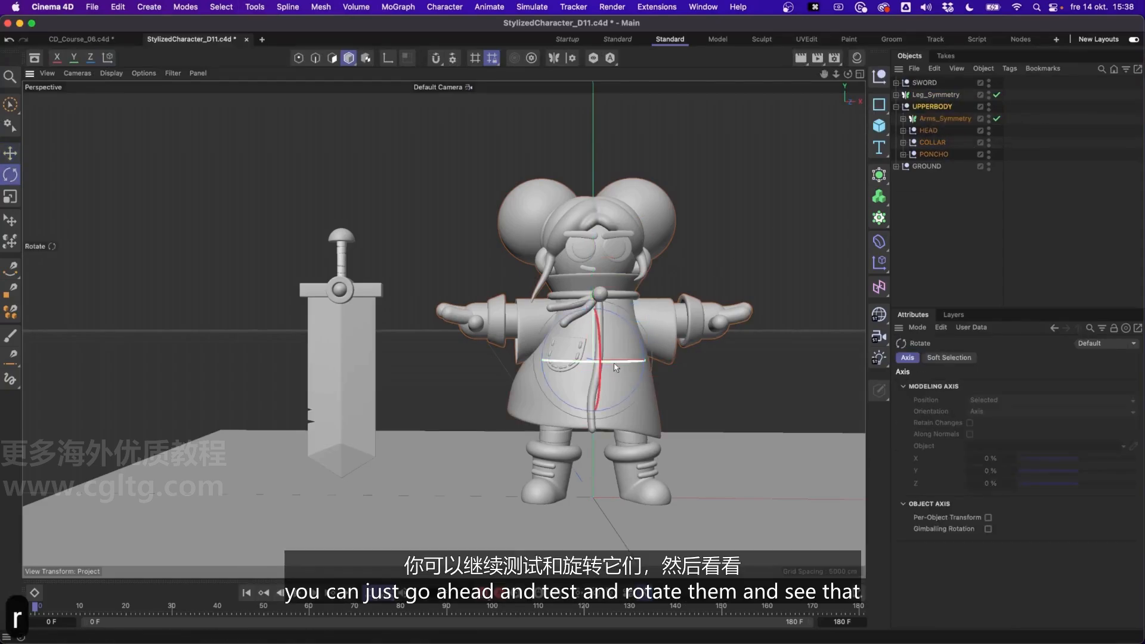
pyautogui.moveTo(616, 367); pyautogui.dragTo(604, 312)
pyautogui.press('super+z')
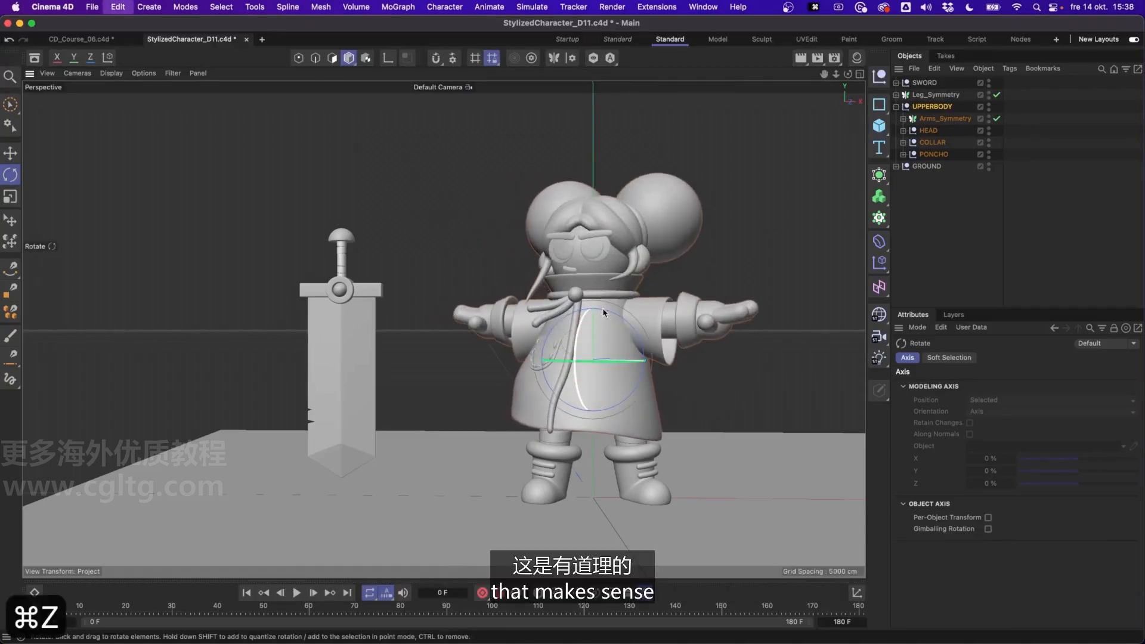
pyautogui.click(936, 205)
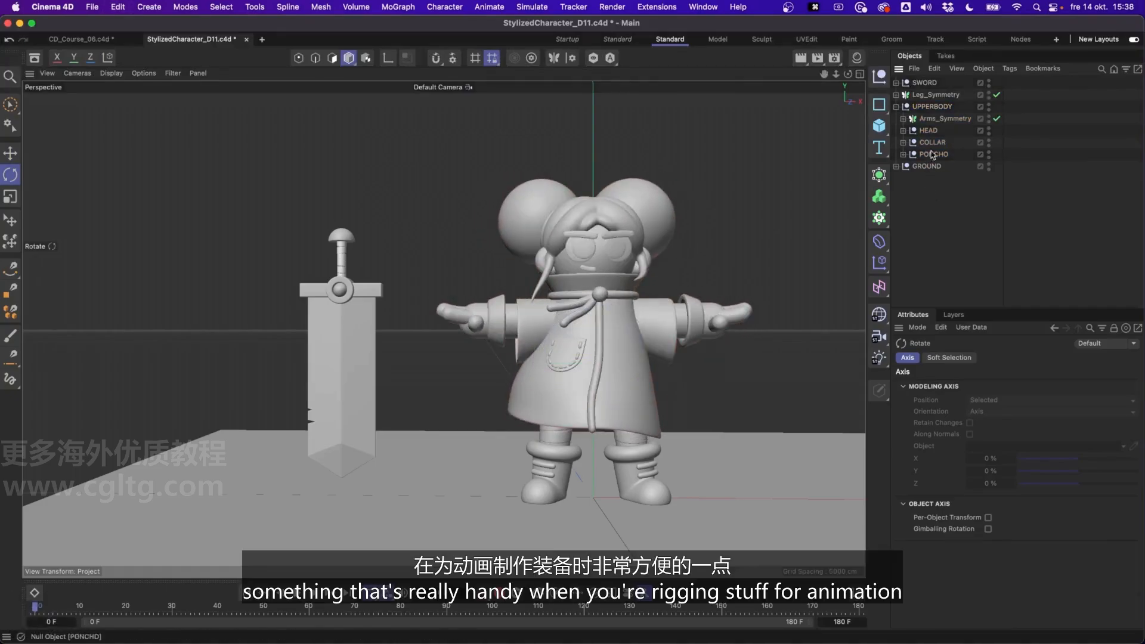
# - Change the UPPERBODY null's display shape to Diamond with a radius of 43 cm
pyautogui.click(931, 107)
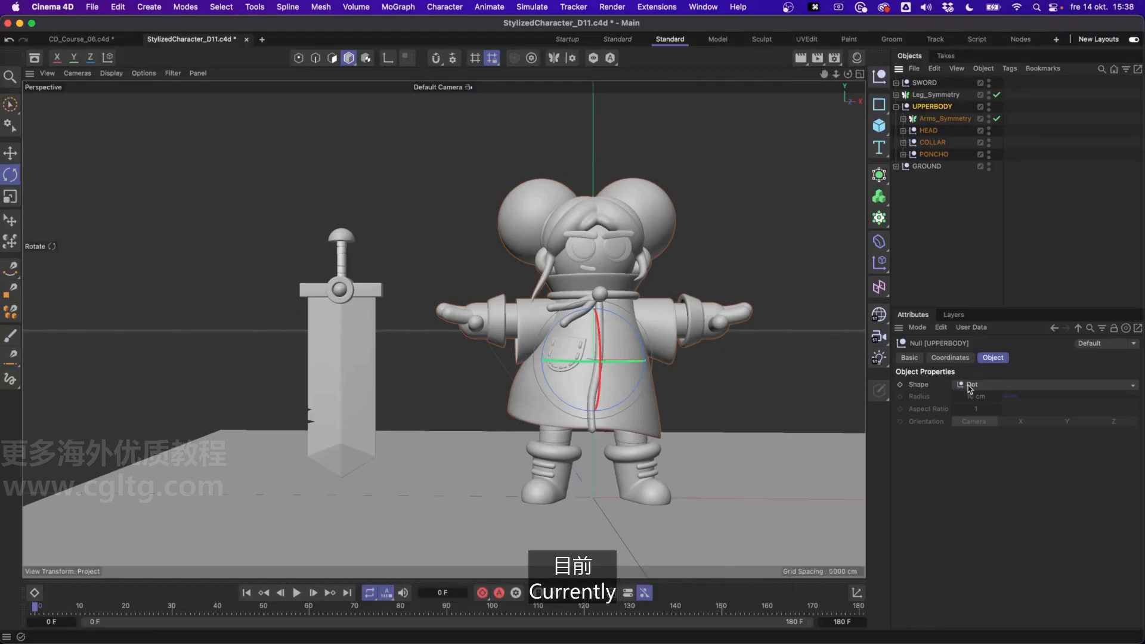
pyautogui.click(995, 387)
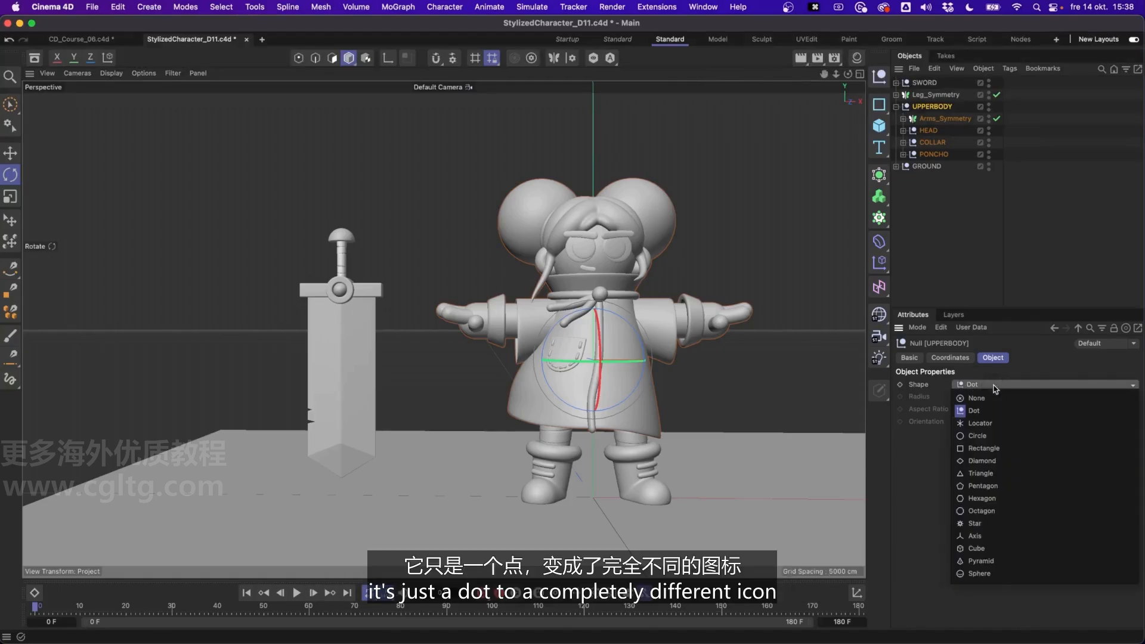
pyautogui.click(998, 463)
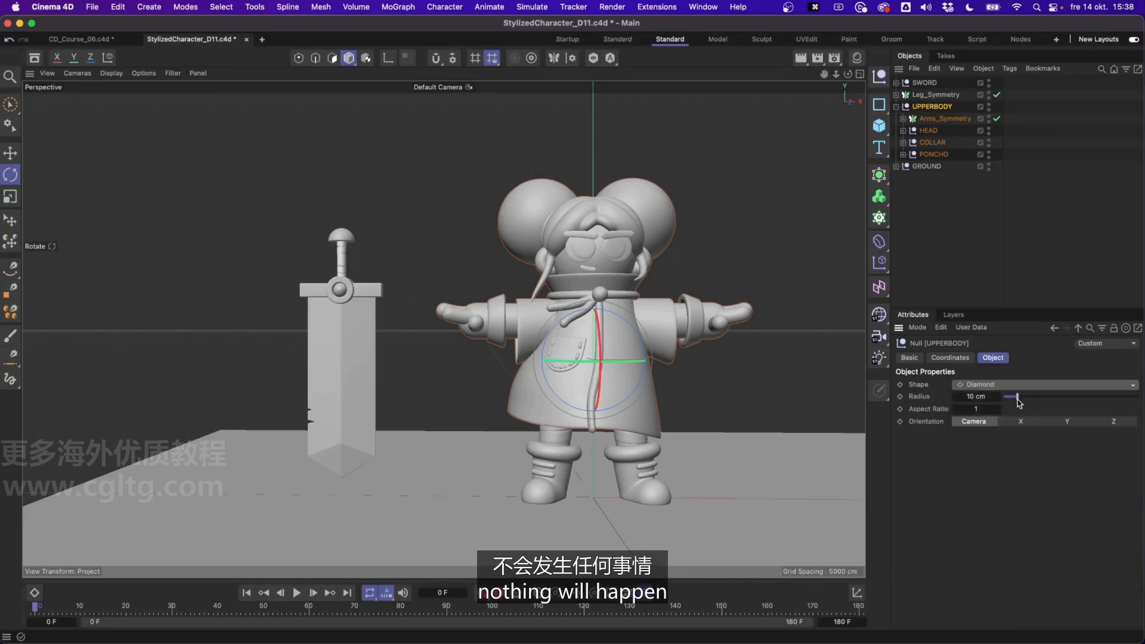
pyautogui.moveTo(1018, 398); pyautogui.dragTo(1062, 407)
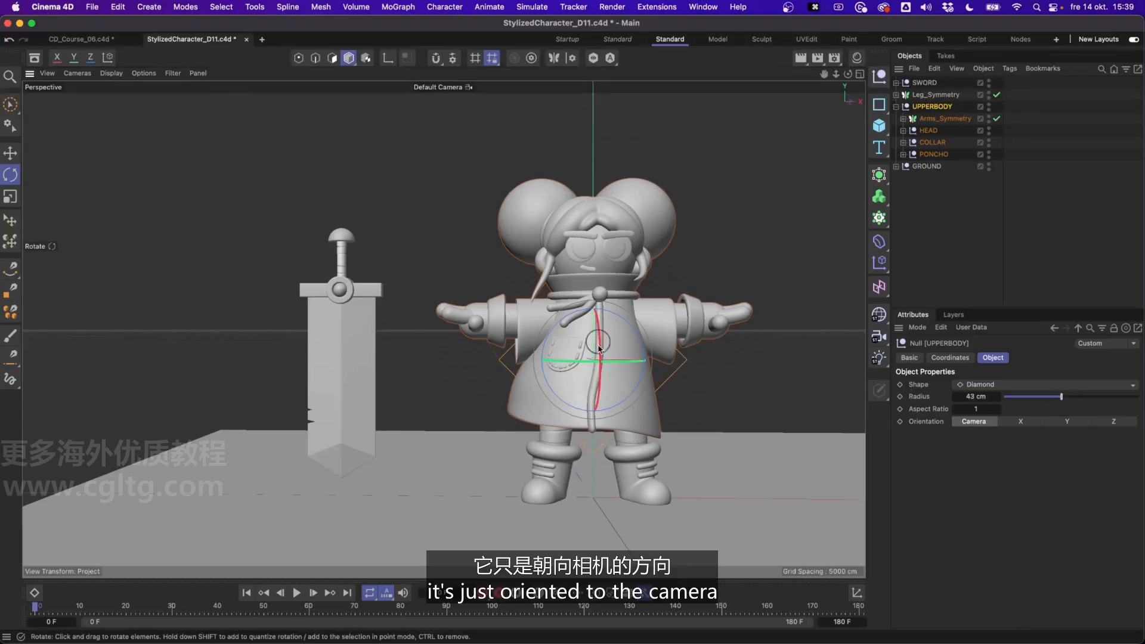
# - Set the orientation of the UPPERBODY null's diamond to Y, check it around the body, and deselect the null
pyautogui.moveTo(631, 356)
pyautogui.keyDown('alt'); pyautogui.mouseDown()
pyautogui.moveTo(591, 349)
pyautogui.moveTo(609, 334)
pyautogui.moveTo(562, 350)
pyautogui.moveTo(611, 363)
pyautogui.mouseUp(); pyautogui.keyUp('alt')
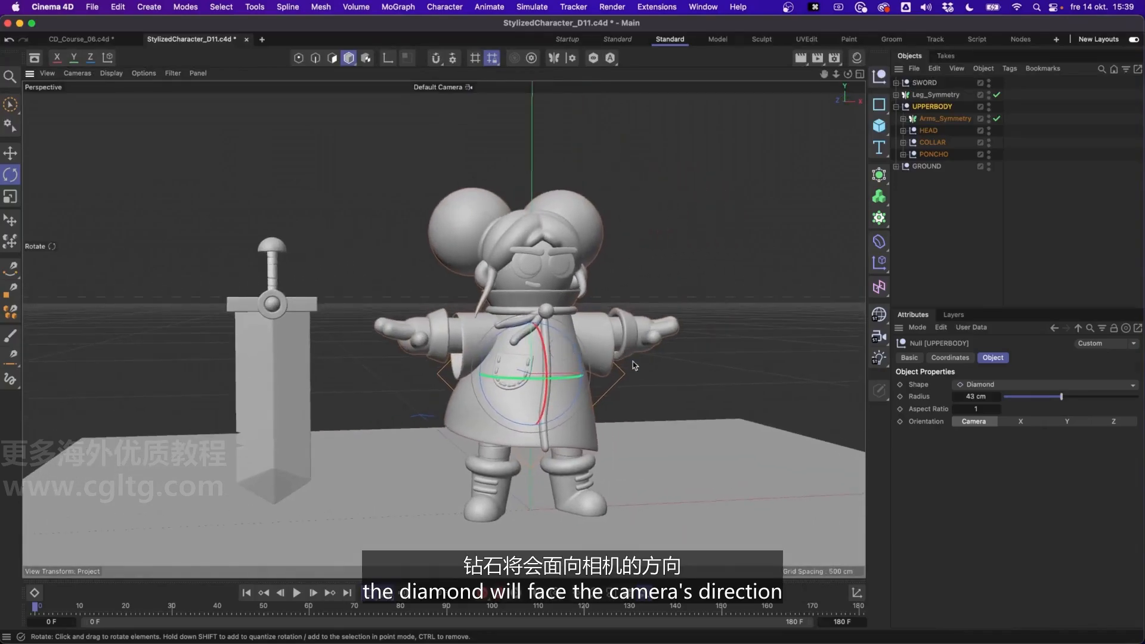
pyautogui.keyDown('alt'); pyautogui.moveTo(550, 380); pyautogui.dragTo(529, 370, button='middle'); pyautogui.keyUp('alt')
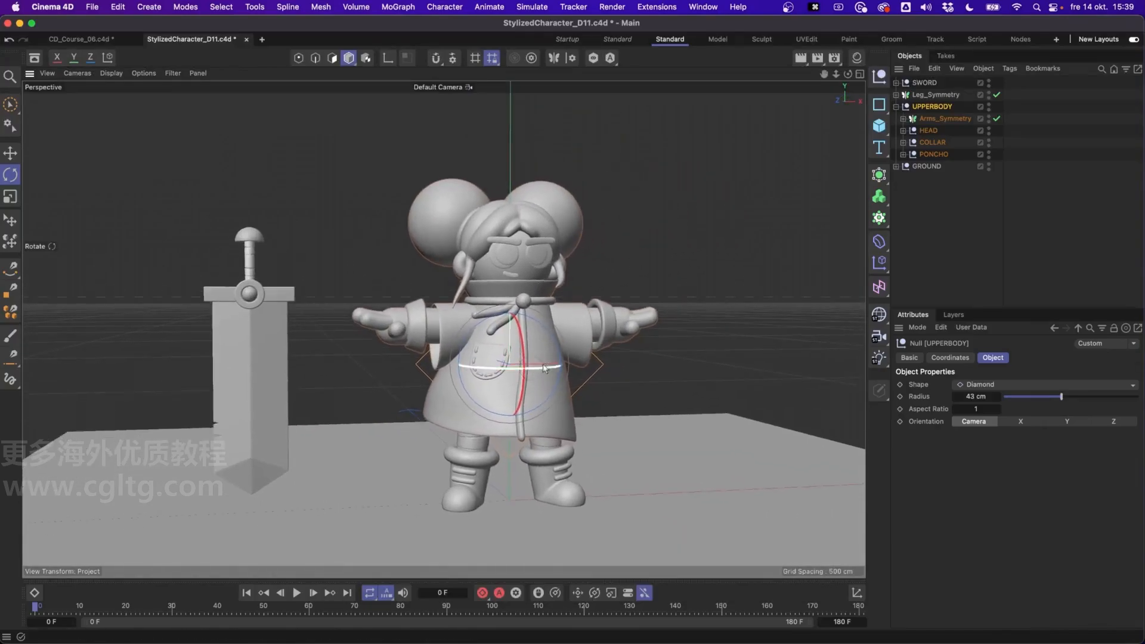
pyautogui.click(1021, 425)
pyautogui.click(1068, 422)
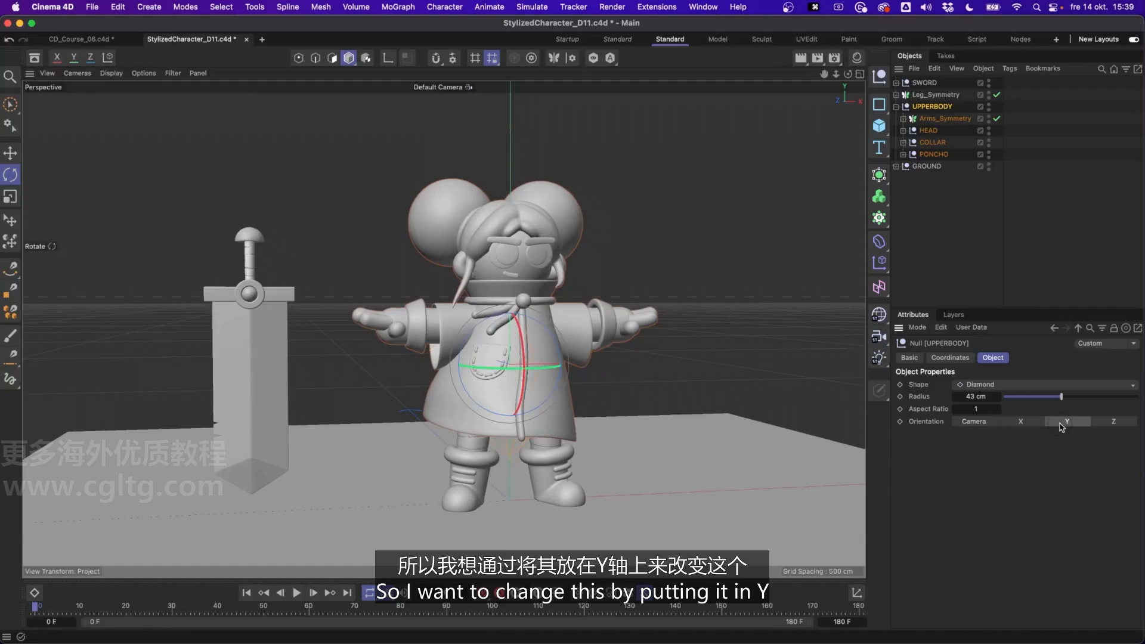
pyautogui.keyDown('alt'); pyautogui.moveTo(516, 362); pyautogui.dragTo(607, 361); pyautogui.keyUp('alt')
pyautogui.click(607, 362)
pyautogui.click(557, 375)
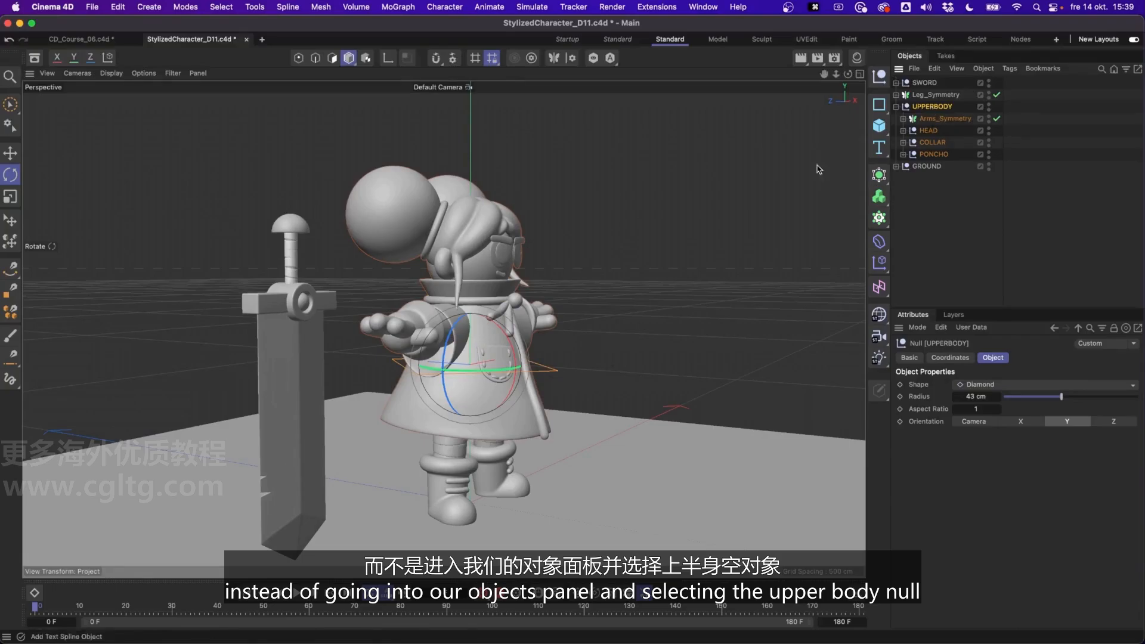
pyautogui.keyDown('alt'); pyautogui.moveTo(524, 374); pyautogui.dragTo(540, 349); pyautogui.keyUp('alt')
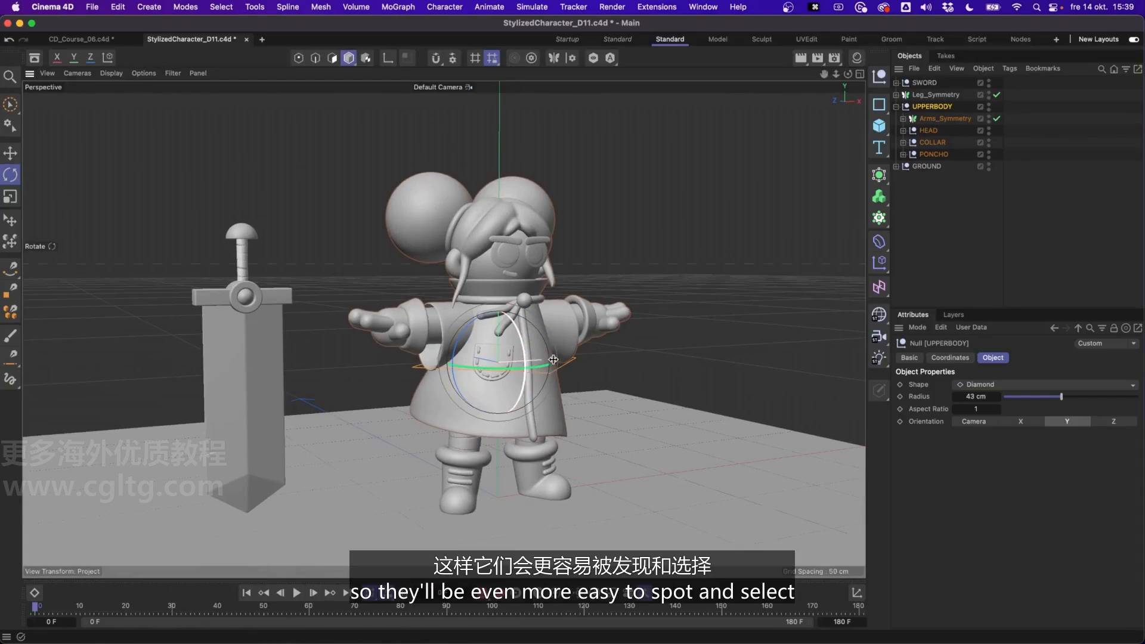
pyautogui.click(626, 353)
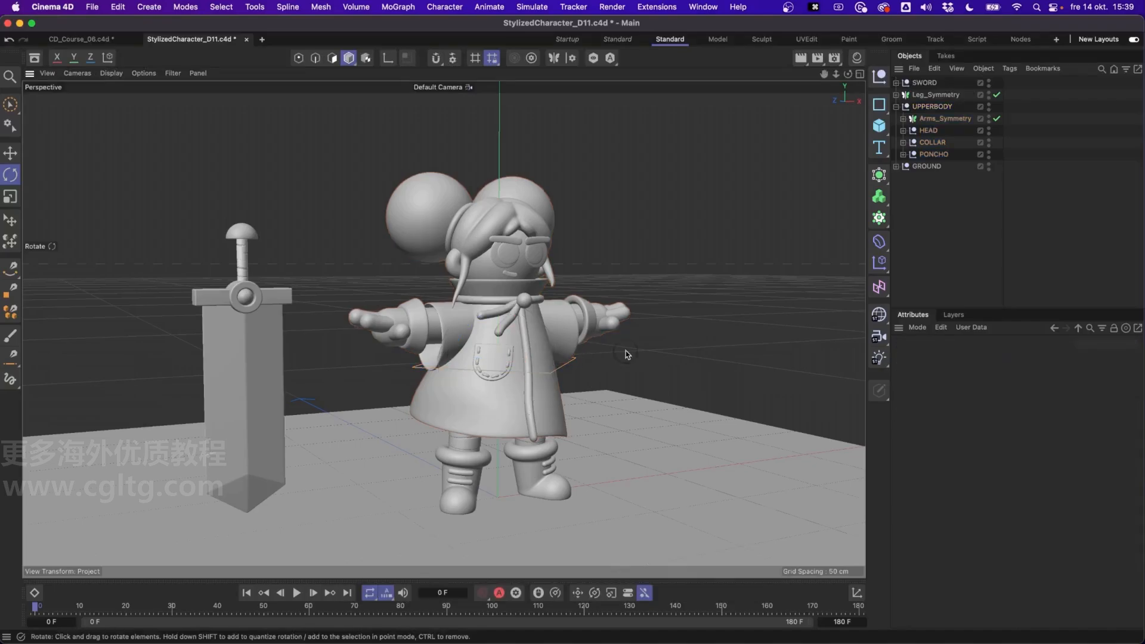
# - Try rotating the HEAD null about its current axis point, and undo the rotation
pyautogui.click(929, 131)
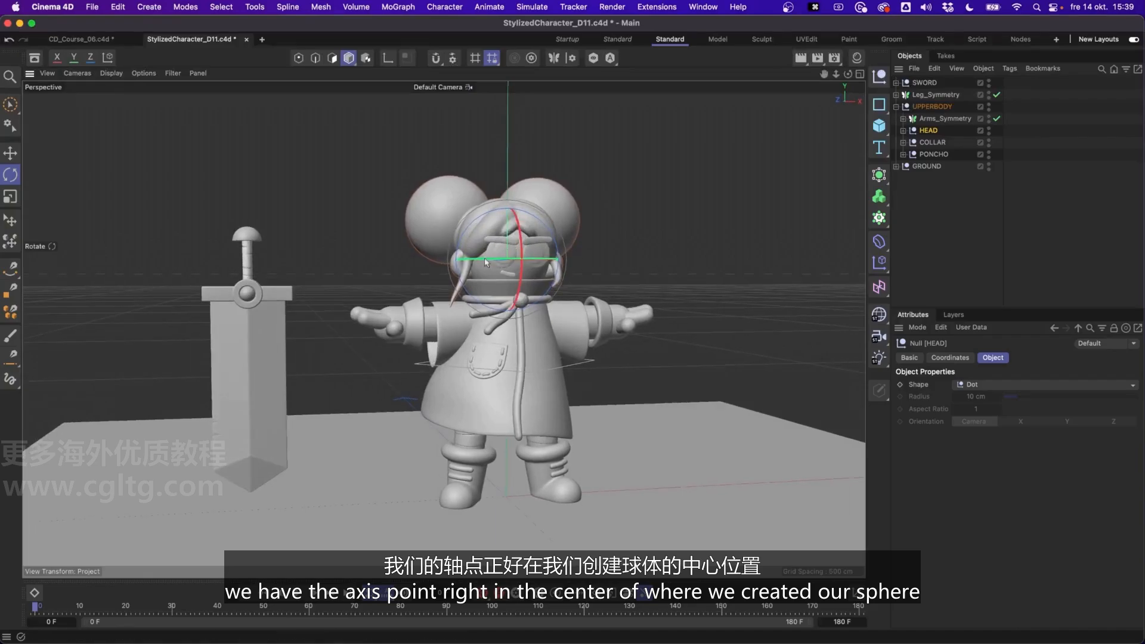
pyautogui.moveTo(504, 239); pyautogui.dragTo(511, 286)
pyautogui.press('super+z')
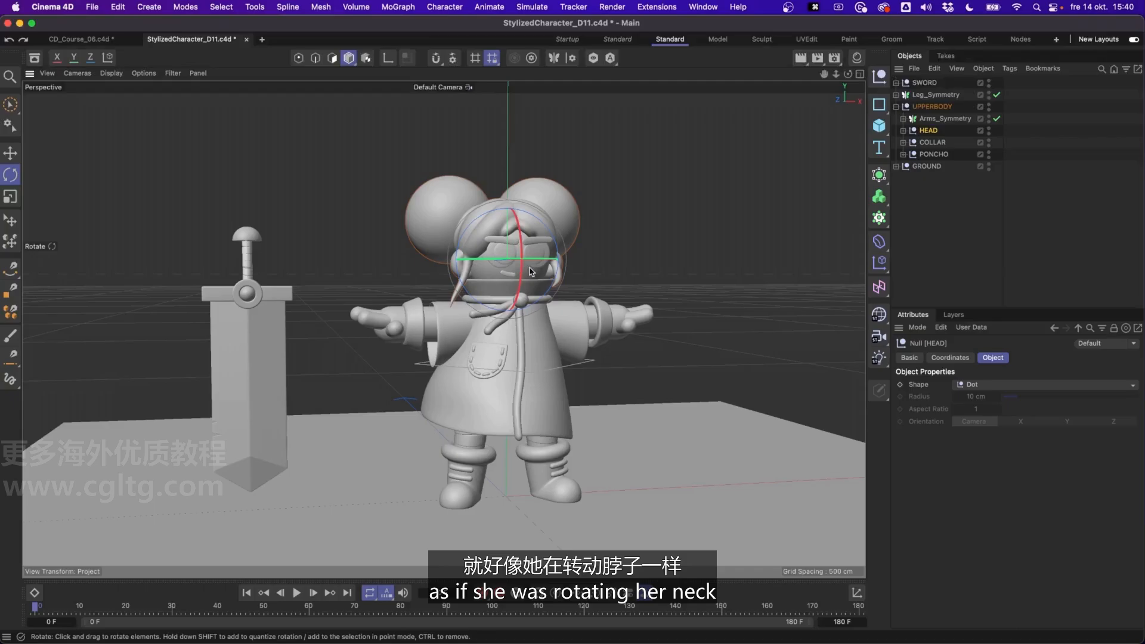
# - Move only the HEAD null's axis straight down to the neck in the front view, using axis modification
pyautogui.click(859, 74)
pyautogui.middleClick(685, 373)
pyautogui.keyDown('alt'); pyautogui.moveTo(750, 192); pyautogui.dragTo(566, 281, button='middle'); pyautogui.keyUp('alt')
pyautogui.keyDown('alt'); pyautogui.moveTo(592, 259); pyautogui.dragTo(604, 195, button='right'); pyautogui.keyUp('alt')
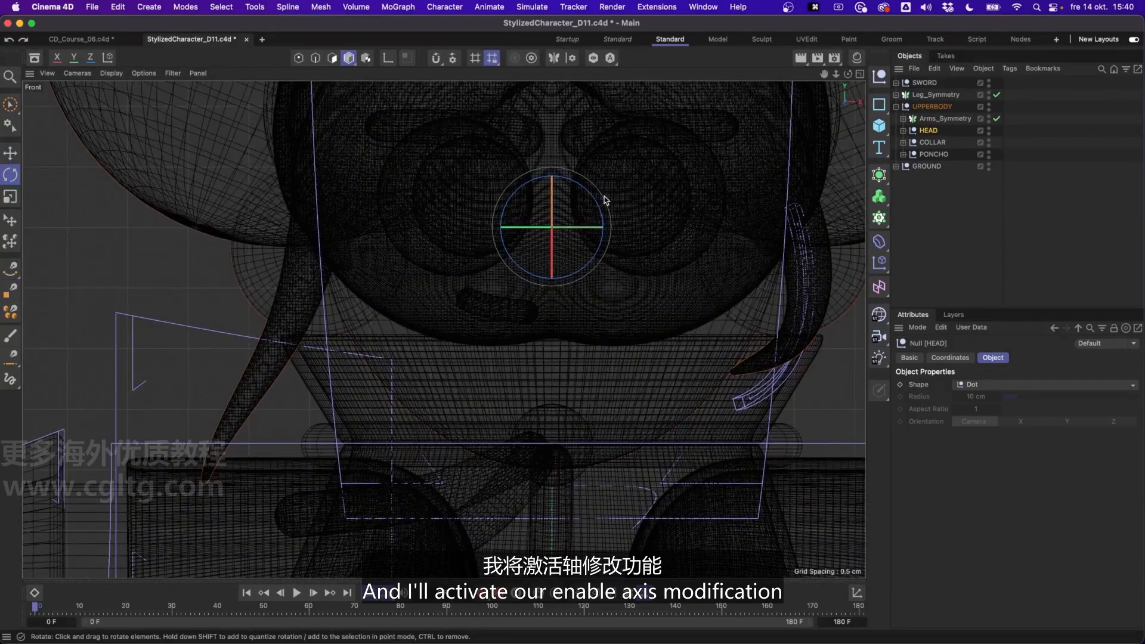
pyautogui.click(388, 58)
pyautogui.press('e')
pyautogui.moveTo(552, 158); pyautogui.dragTo(551, 326)
pyautogui.middleClick(319, 191)
pyautogui.middleClick(319, 192)
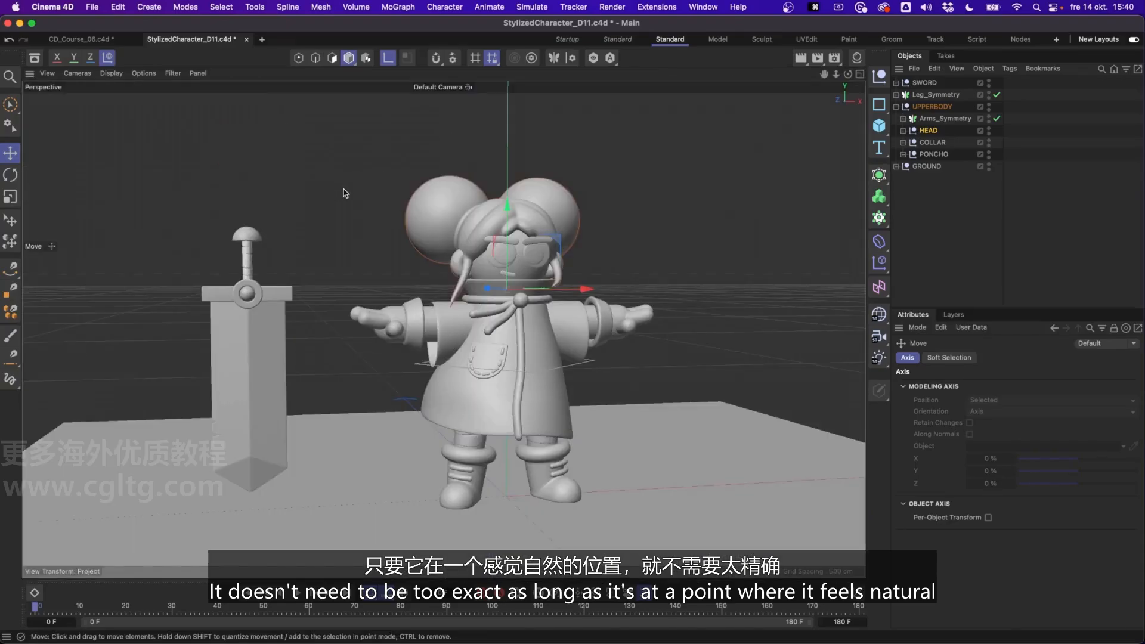
pyautogui.click(389, 59)
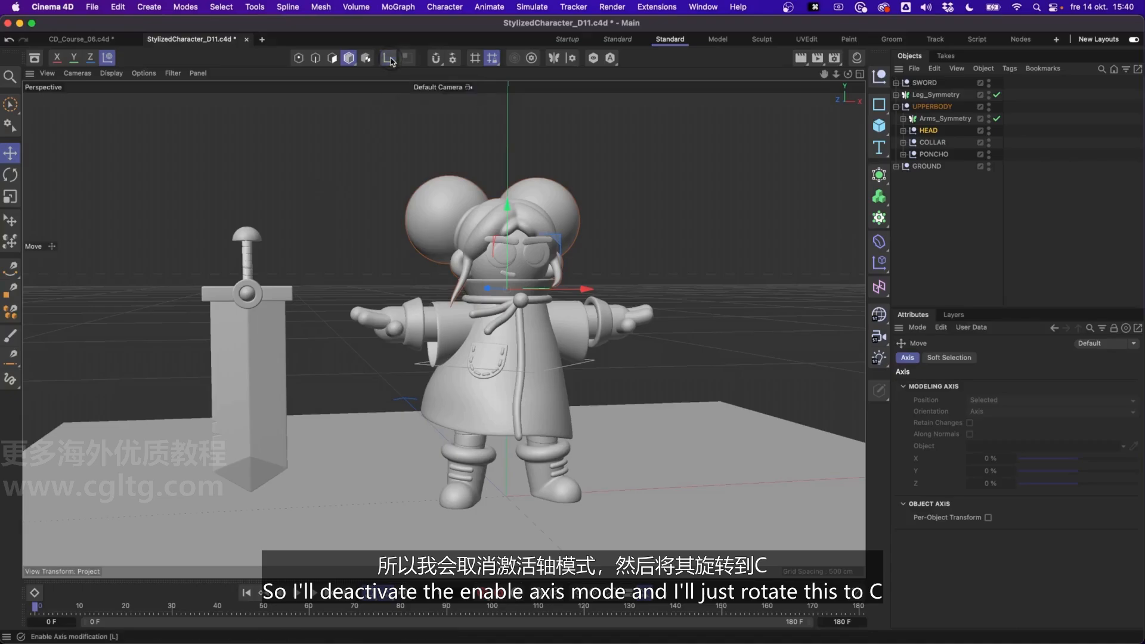
# - Try rotating the head about its lowered neck axis, and undo the rotation
pyautogui.press('r')
pyautogui.moveTo(484, 245); pyautogui.dragTo(517, 279)
pyautogui.press('super+z')
pyautogui.press('super+z')
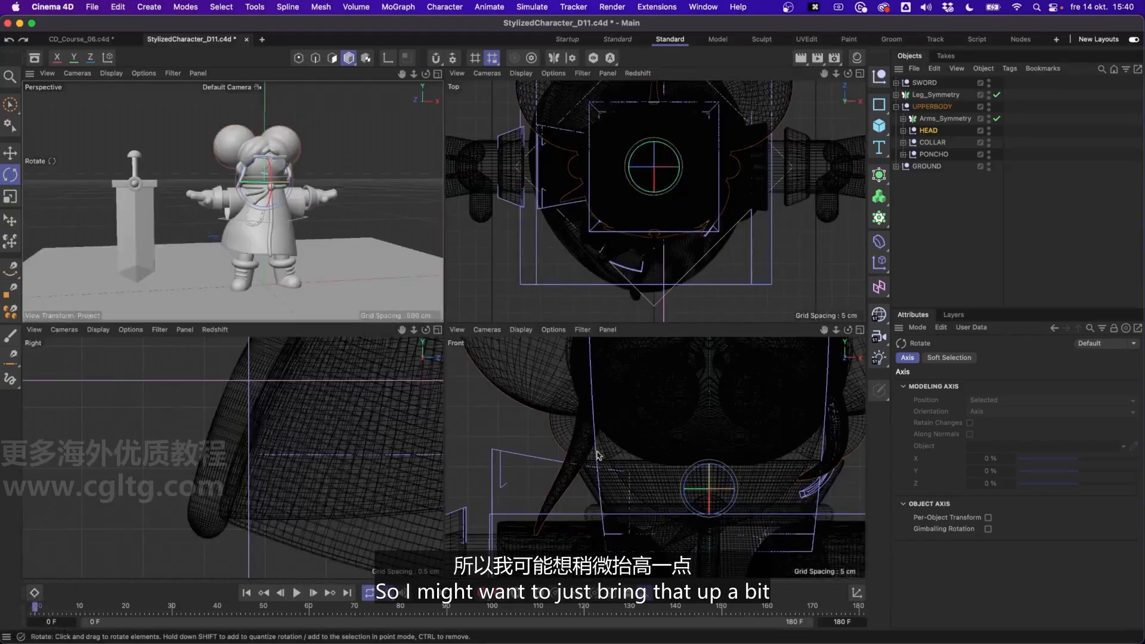
# - Raise the HEAD null's axis slightly within the neck in the front view, with axis modification enabled only for the move
pyautogui.middleClick(682, 396)
pyautogui.press('l')
pyautogui.press('e')
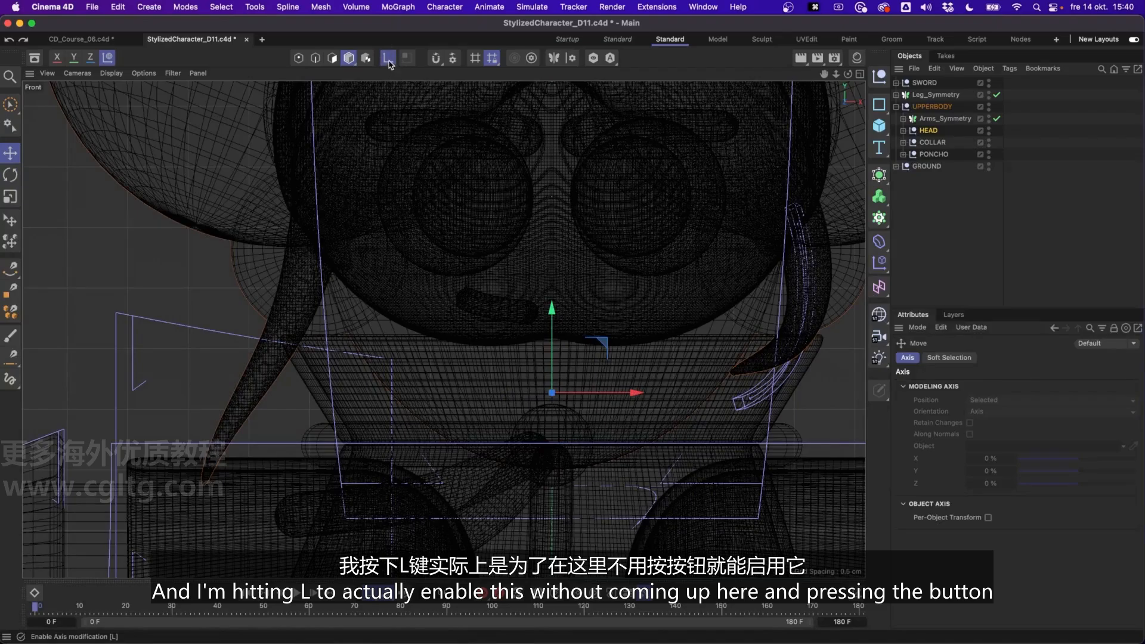
pyautogui.moveTo(553, 339); pyautogui.dragTo(554, 318)
pyautogui.press('l')
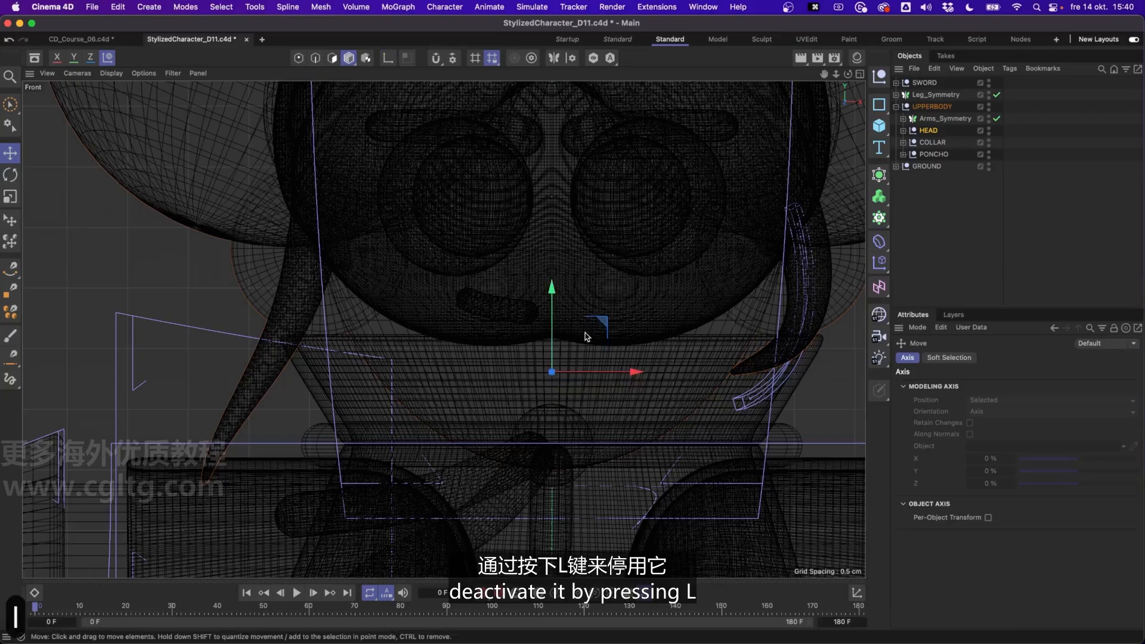
# - Try rotating the head about its raised axis in perspective, checking the ears against the collar, and undo the rotations
pyautogui.middleClick(587, 337)
pyautogui.press('F1')
pyautogui.press('r')
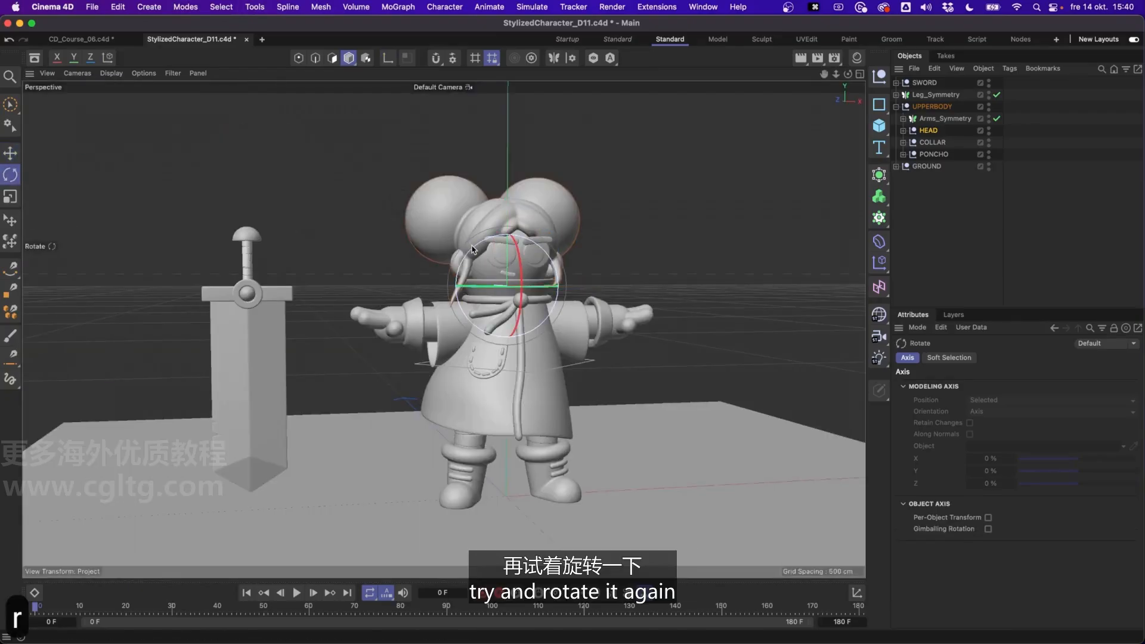
pyautogui.moveTo(470, 255); pyautogui.dragTo(454, 251)
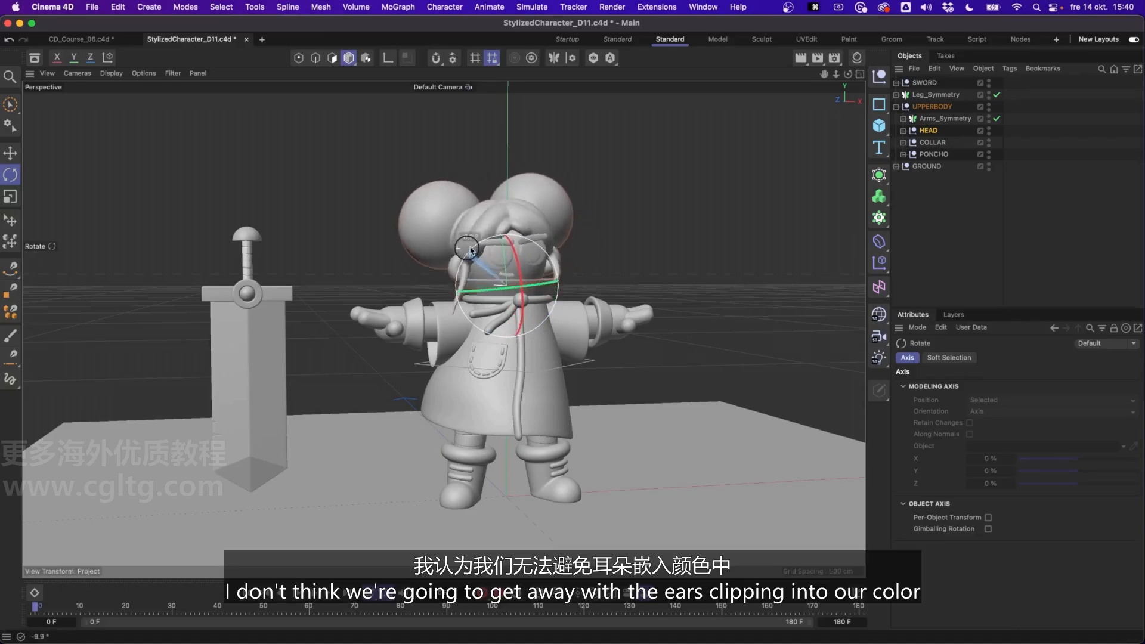
pyautogui.press('super+z')
pyautogui.scroll(4, 495, 290)
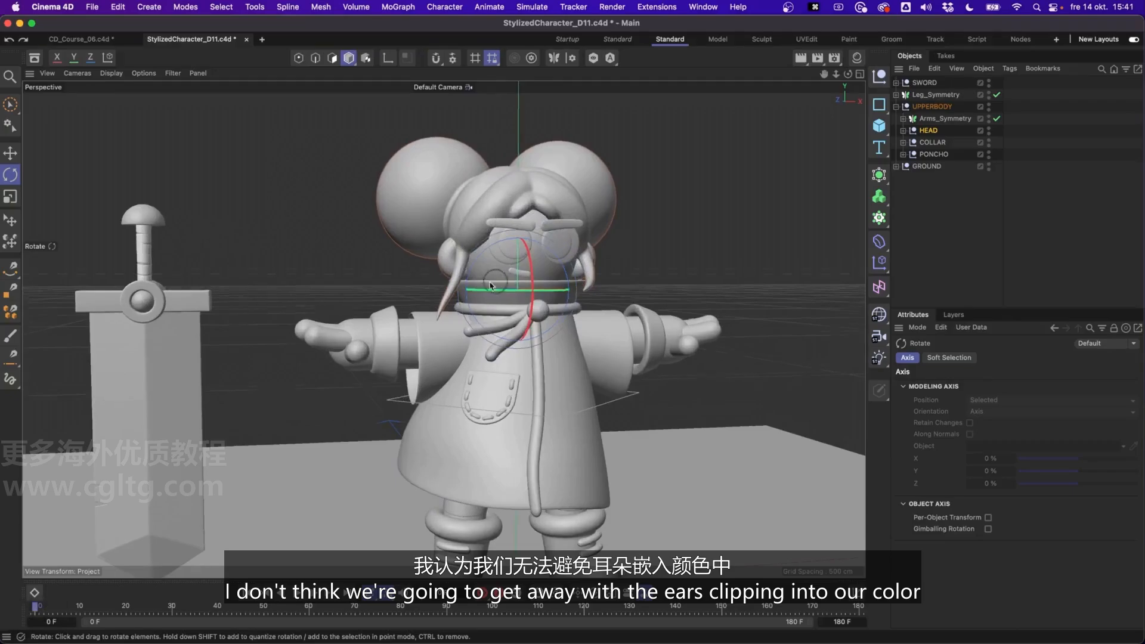
pyautogui.keyDown('alt'); pyautogui.moveTo(500, 280); pyautogui.dragTo(531, 291); pyautogui.keyUp('alt')
pyautogui.moveTo(468, 262); pyautogui.dragTo(479, 247)
pyautogui.press('super+z')
pyautogui.press('super+z')
pyautogui.scroll(-3, 509, 311)
pyautogui.moveTo(509, 311)
pyautogui.keyDown('alt'); pyautogui.mouseDown()
pyautogui.moveTo(519, 294)
pyautogui.moveTo(604, 305)
pyautogui.moveTo(495, 301)
pyautogui.moveTo(523, 306)
pyautogui.mouseUp(); pyautogui.keyUp('alt')
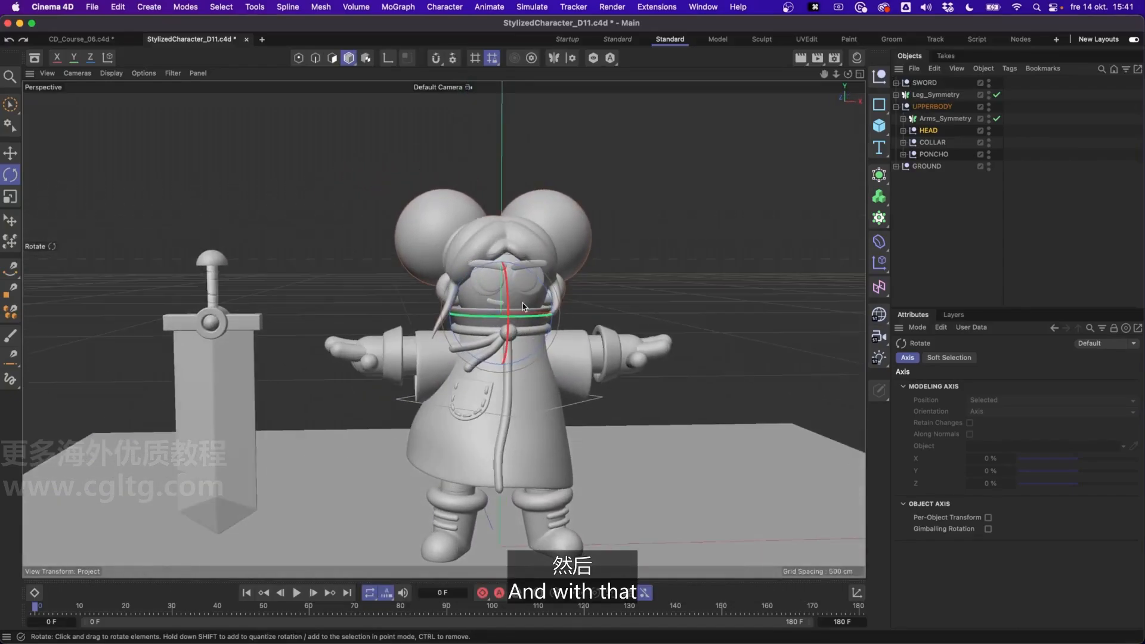
# - Change the HEAD null's display shape to Diamond
pyautogui.click(930, 130)
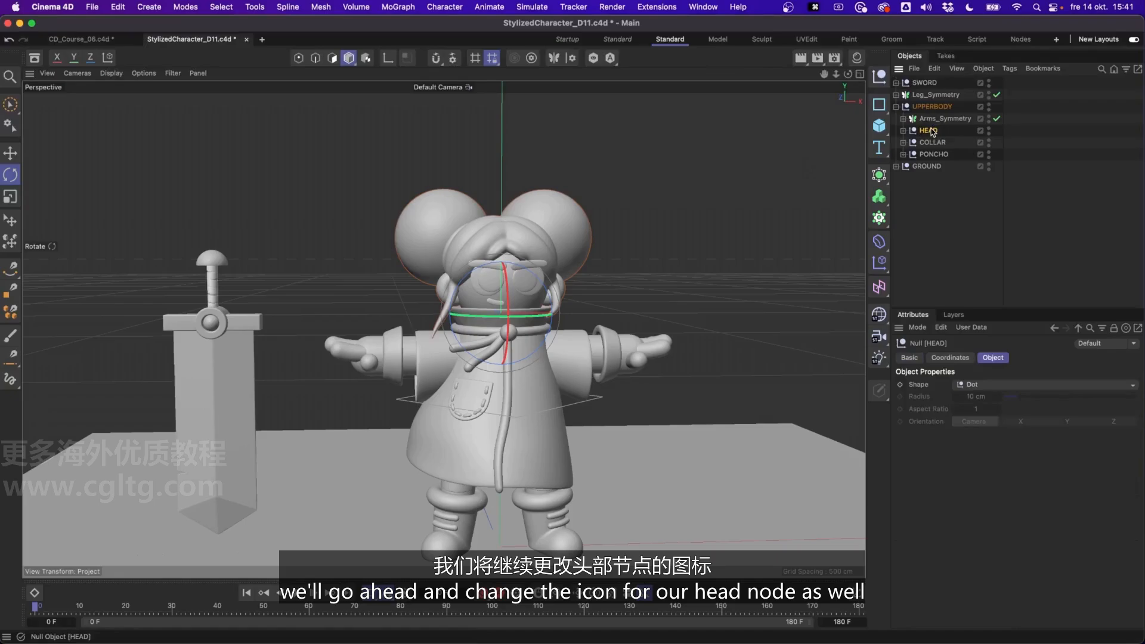
pyautogui.click(984, 386)
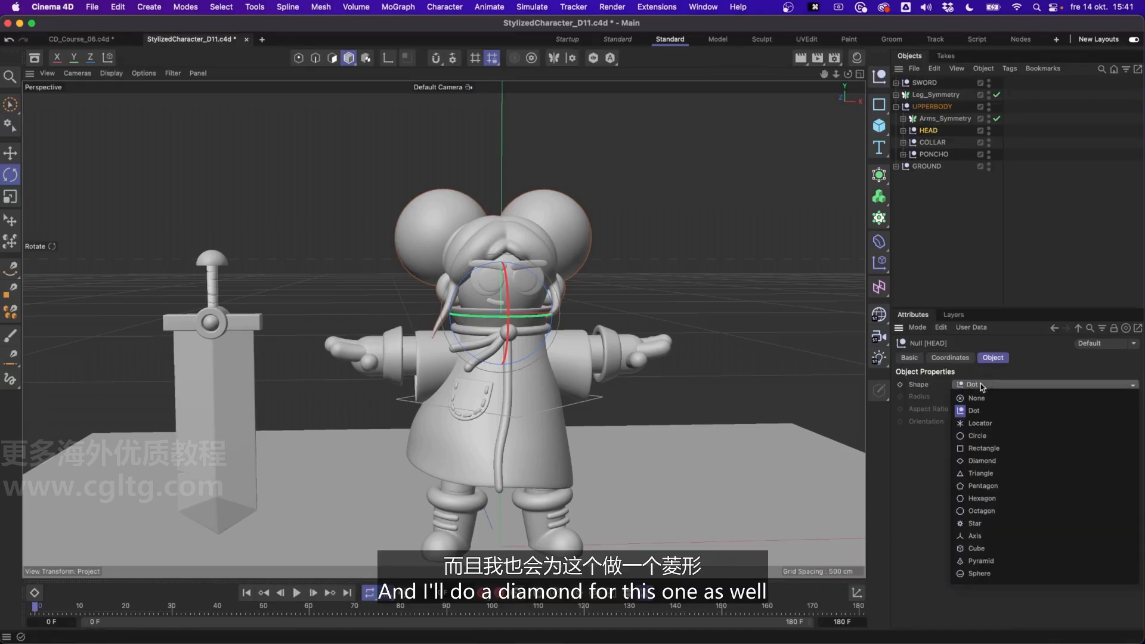
pyautogui.click(976, 461)
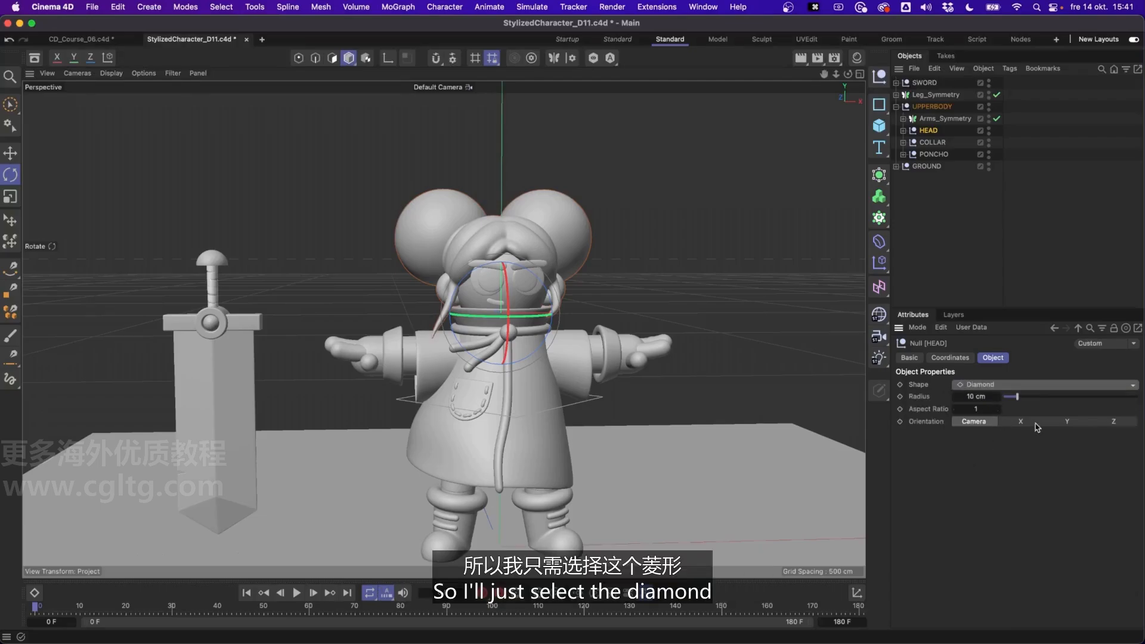
# - Set the HEAD null's diamond to the Y orientation with a radius of 31 cm
pyautogui.click(1067, 422)
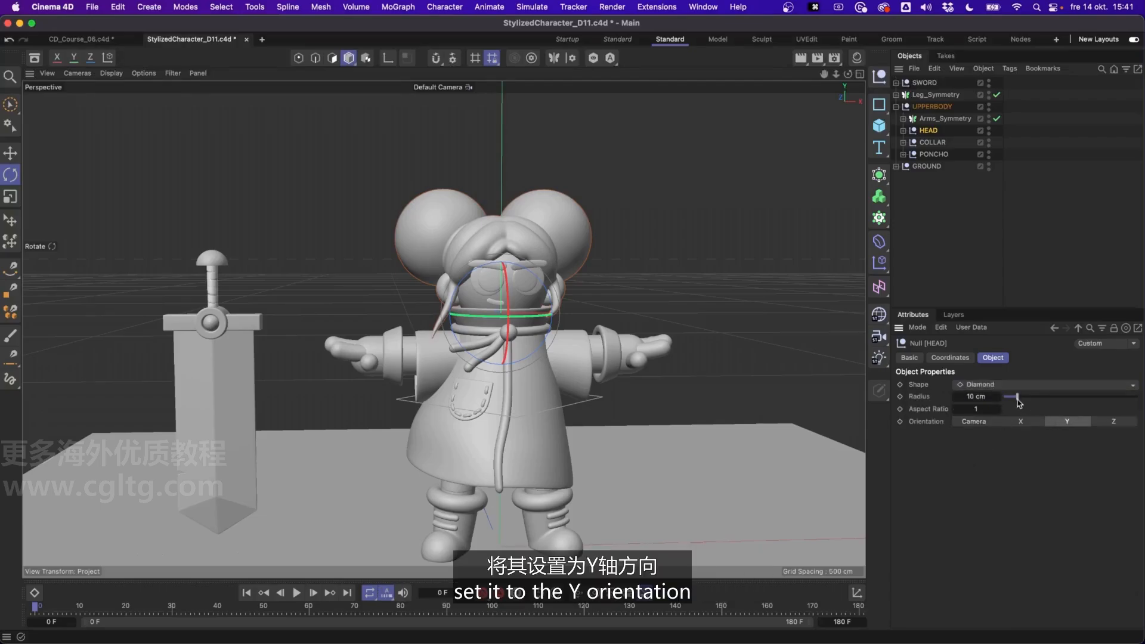
pyautogui.moveTo(1019, 403); pyautogui.dragTo(1046, 402)
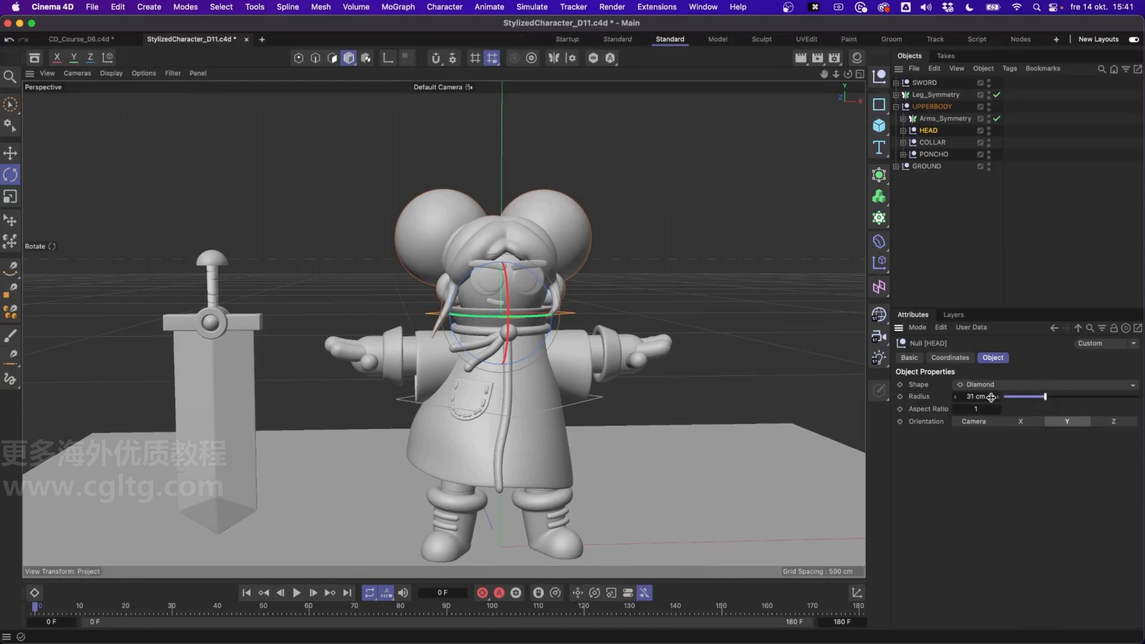
pyautogui.keyDown('alt'); pyautogui.moveTo(512, 296); pyautogui.dragTo(573, 294); pyautogui.keyUp('alt')
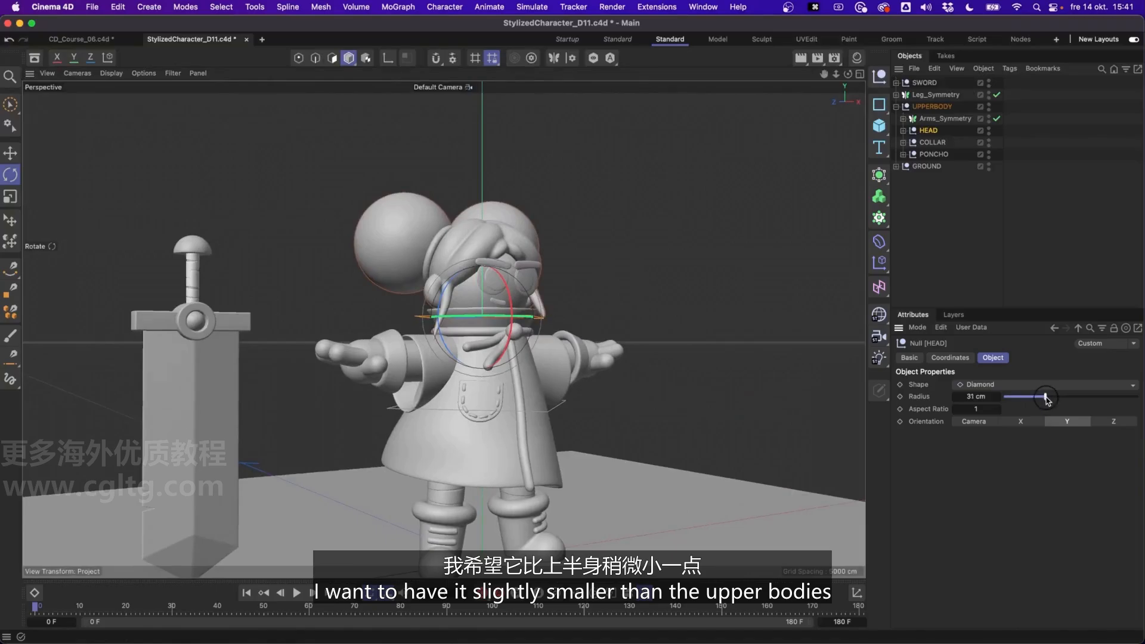
pyautogui.keyDown('alt'); pyautogui.moveTo(533, 317); pyautogui.dragTo(557, 319); pyautogui.keyUp('alt')
pyautogui.click(639, 302)
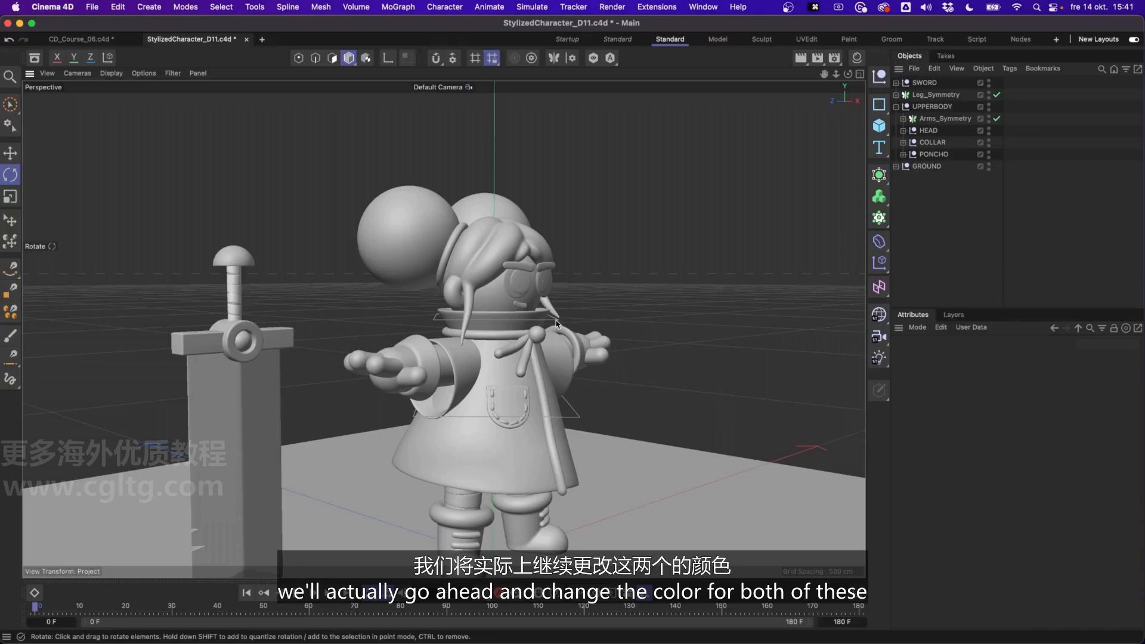
# - Give the UPPERBODY and HEAD nulls a Custom display color of pure yellow (hue 60°, saturation 100 %)
pyautogui.click(939, 106)
pyautogui.keyDown('super'); pyautogui.click(929, 131); pyautogui.keyUp('super')
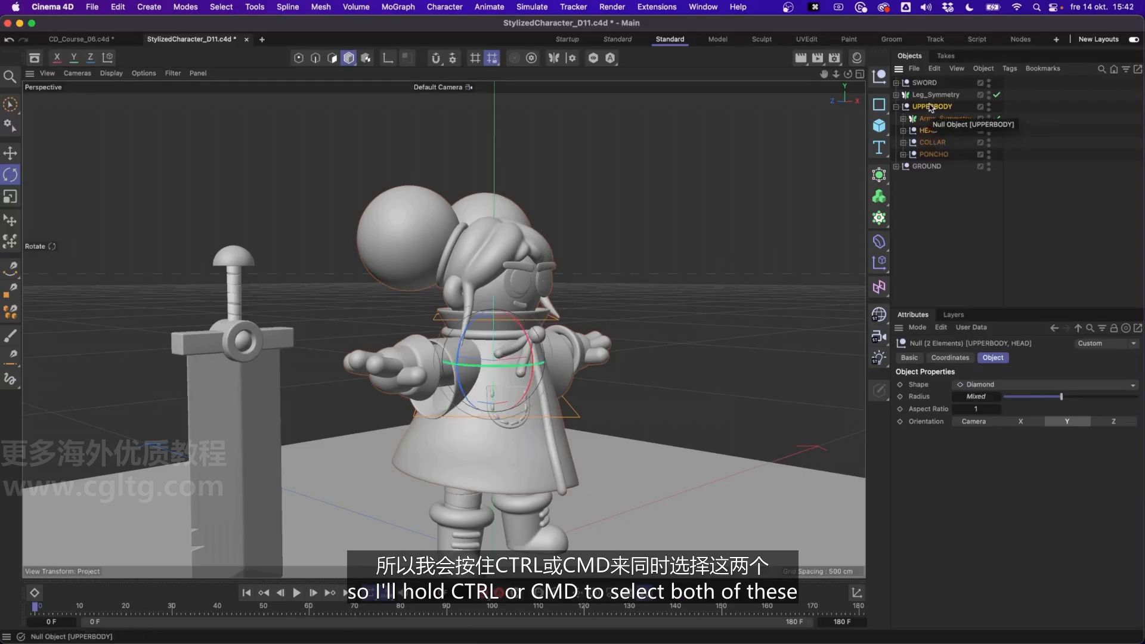
pyautogui.click(915, 359)
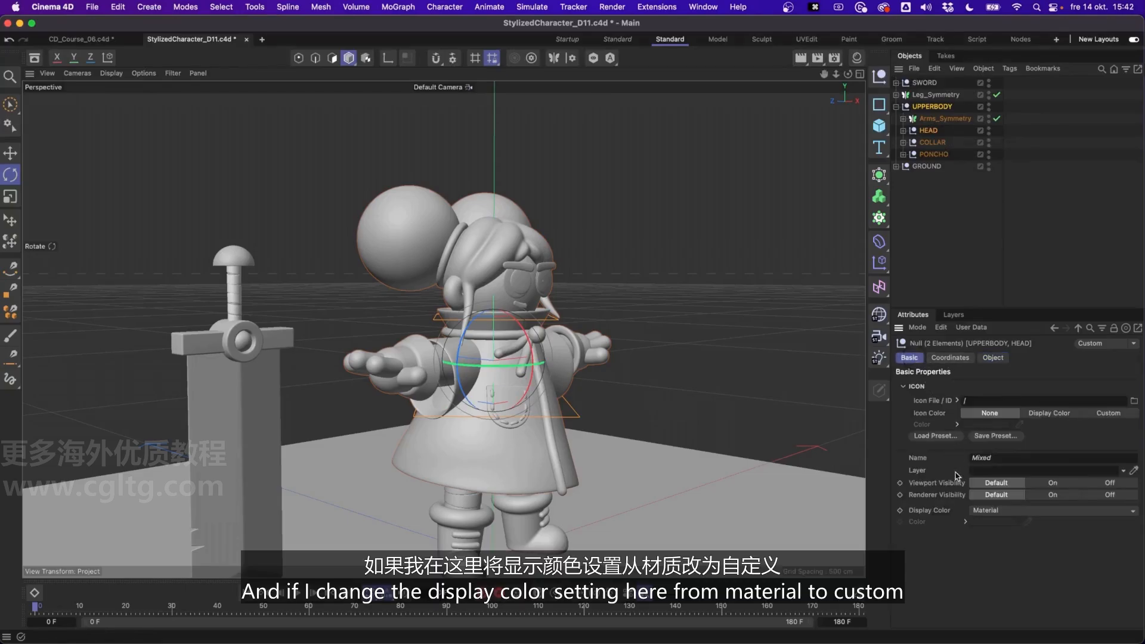
pyautogui.click(992, 512)
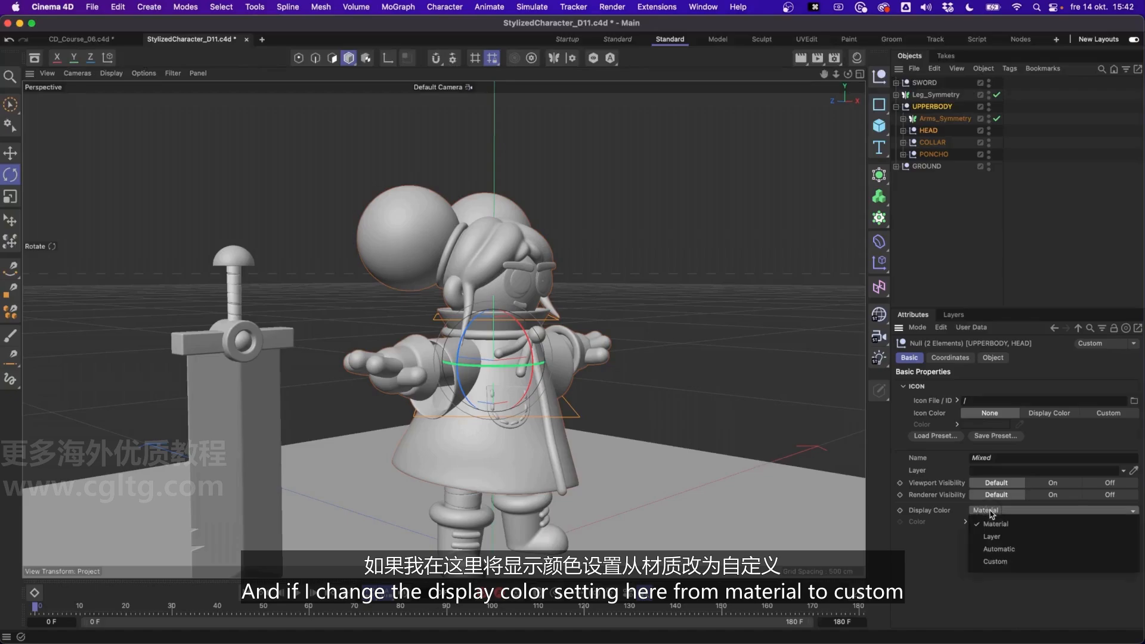
pyautogui.click(998, 548)
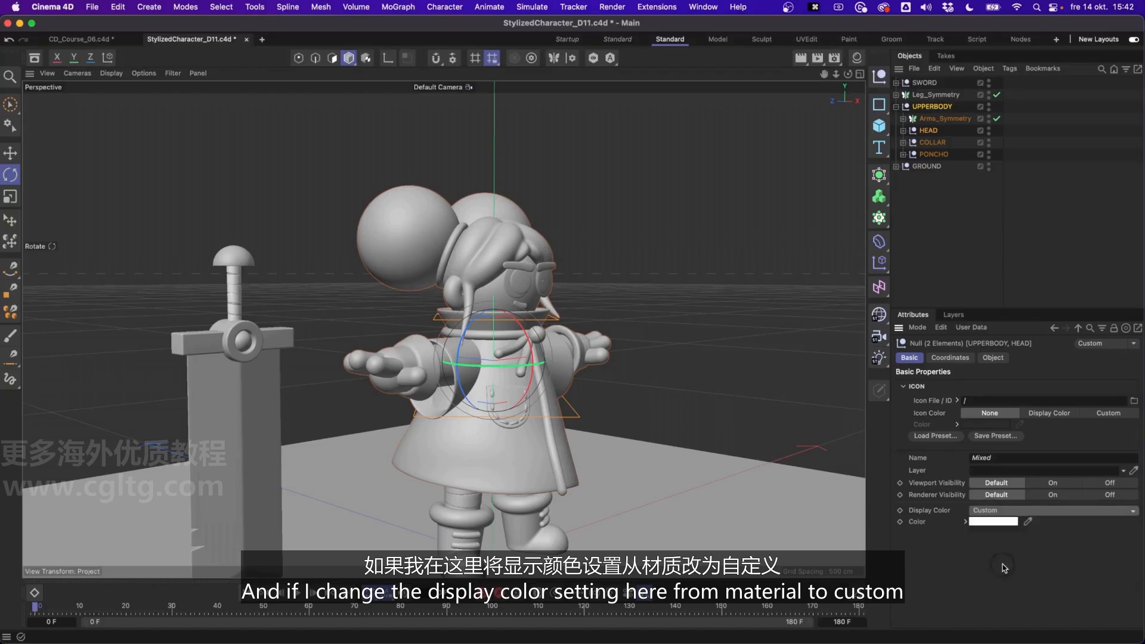
pyautogui.click(988, 522)
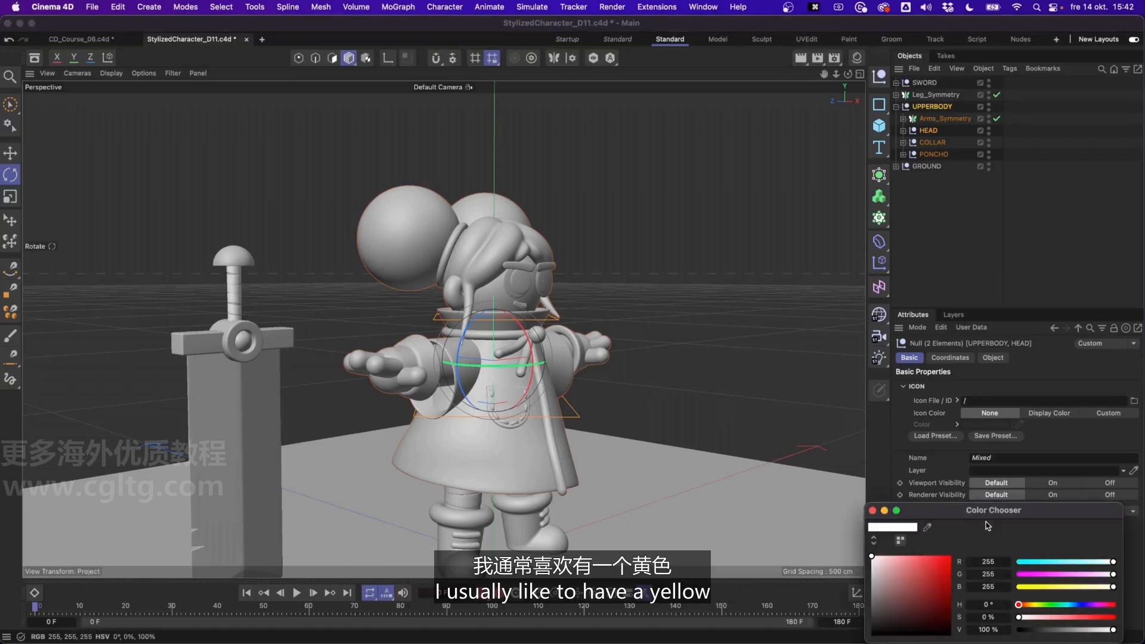
pyautogui.click(1035, 605)
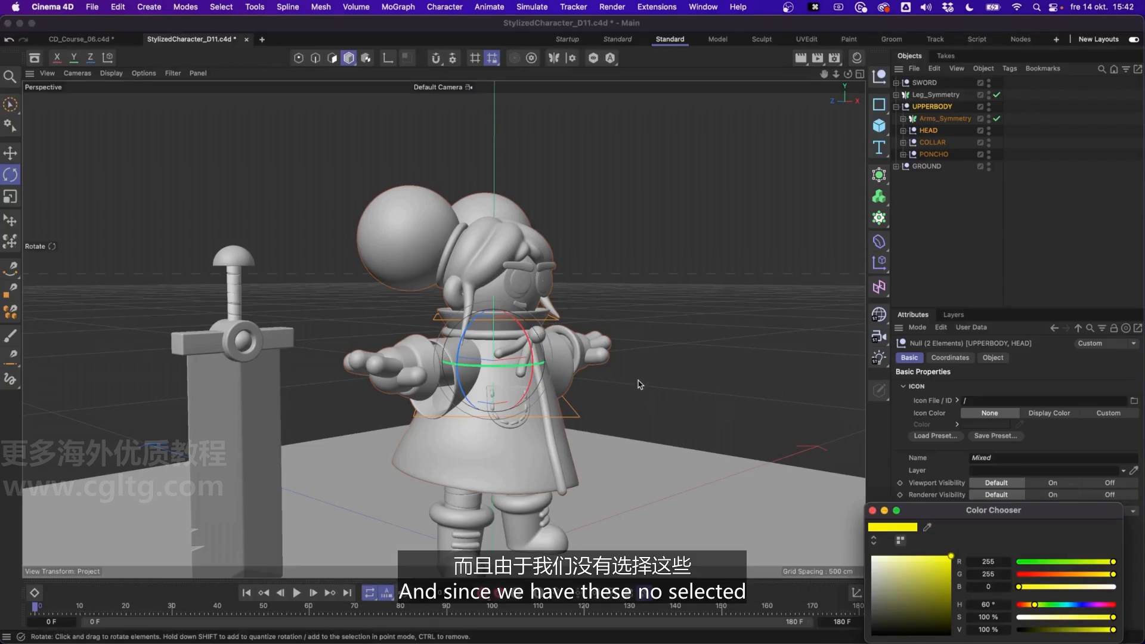
pyautogui.click(872, 510)
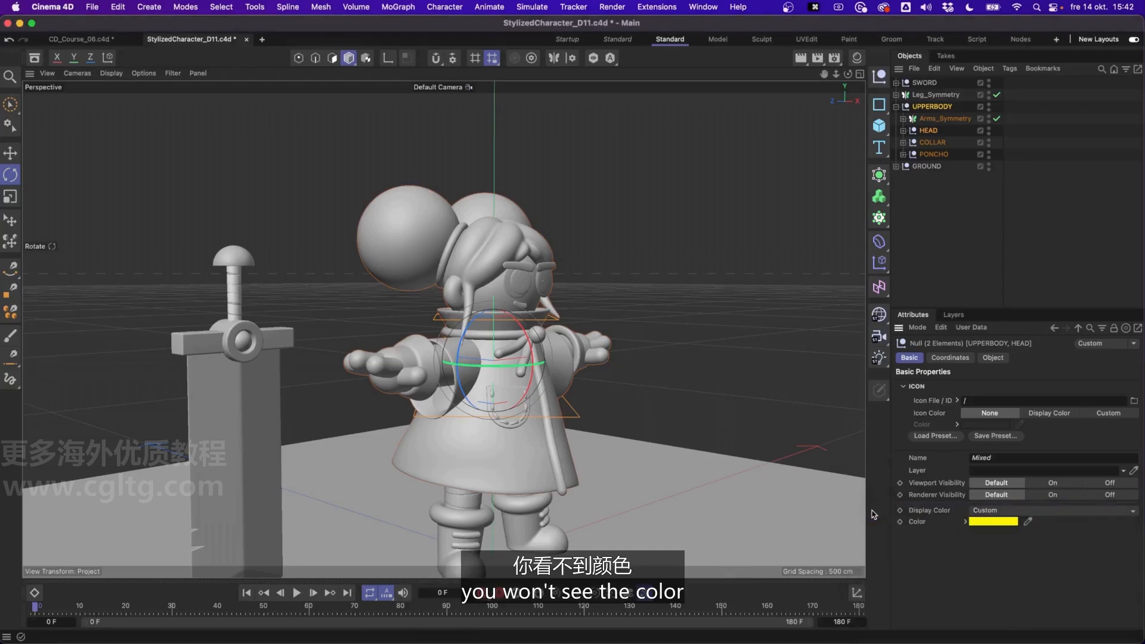
pyautogui.click(968, 230)
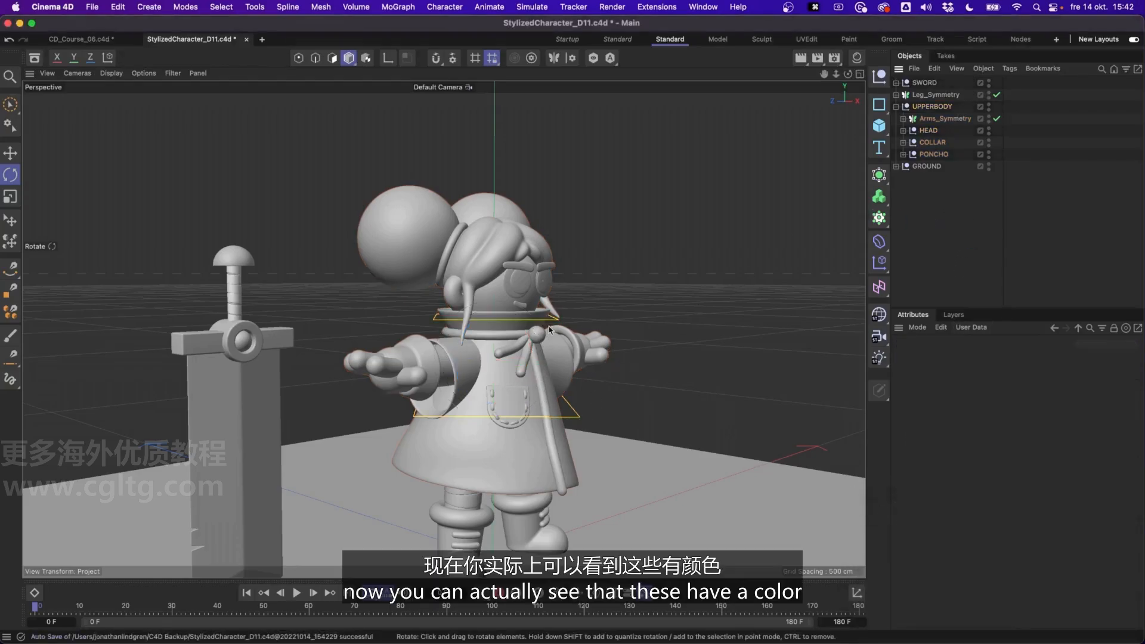
pyautogui.moveTo(519, 310)
pyautogui.keyDown('alt'); pyautogui.mouseDown()
pyautogui.moveTo(583, 317)
pyautogui.moveTo(426, 292)
pyautogui.moveTo(507, 310)
pyautogui.mouseUp(); pyautogui.keyUp('alt')
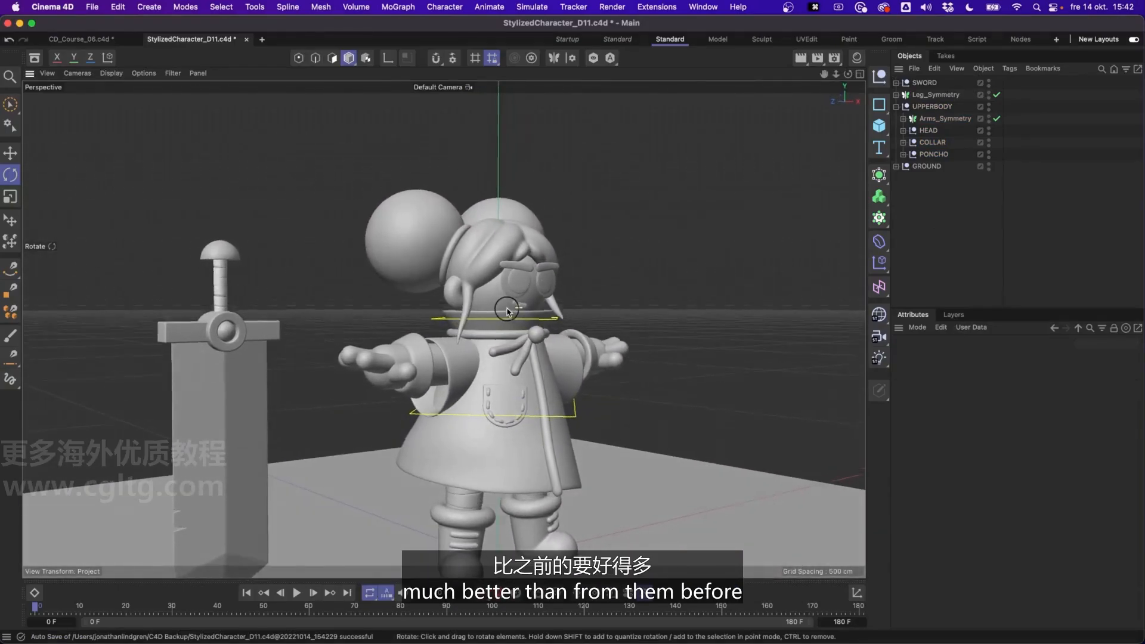
# - Set the icon color of both the UPPERBODY and HEAD nulls to Display Color
pyautogui.click(928, 107)
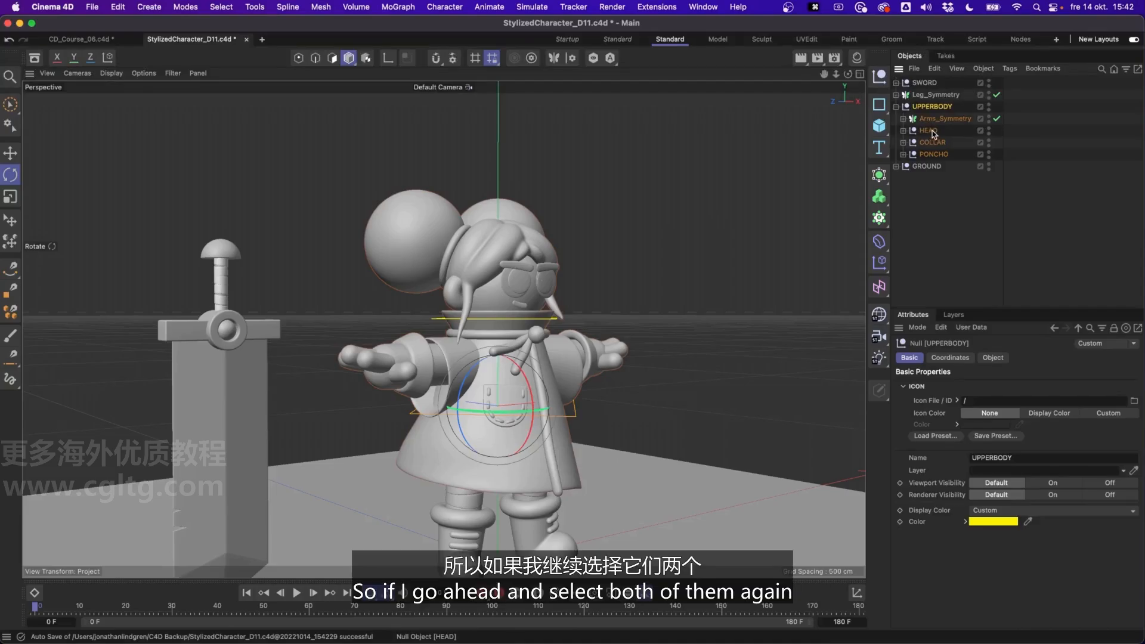
pyautogui.keyDown('super'); pyautogui.click(929, 131); pyautogui.keyUp('super')
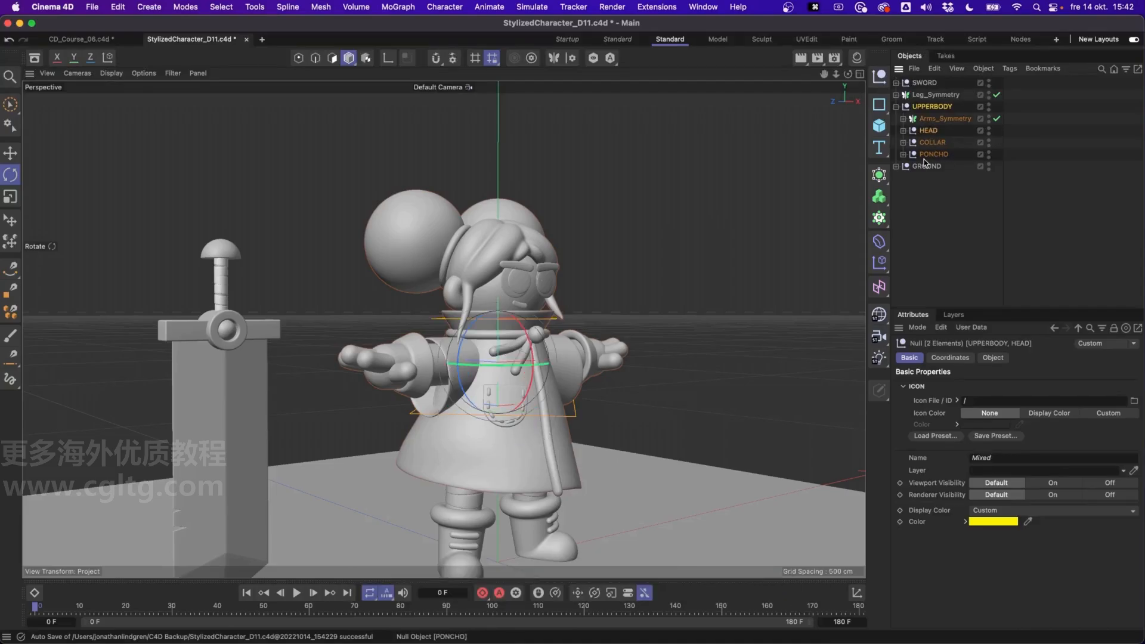
pyautogui.click(904, 388)
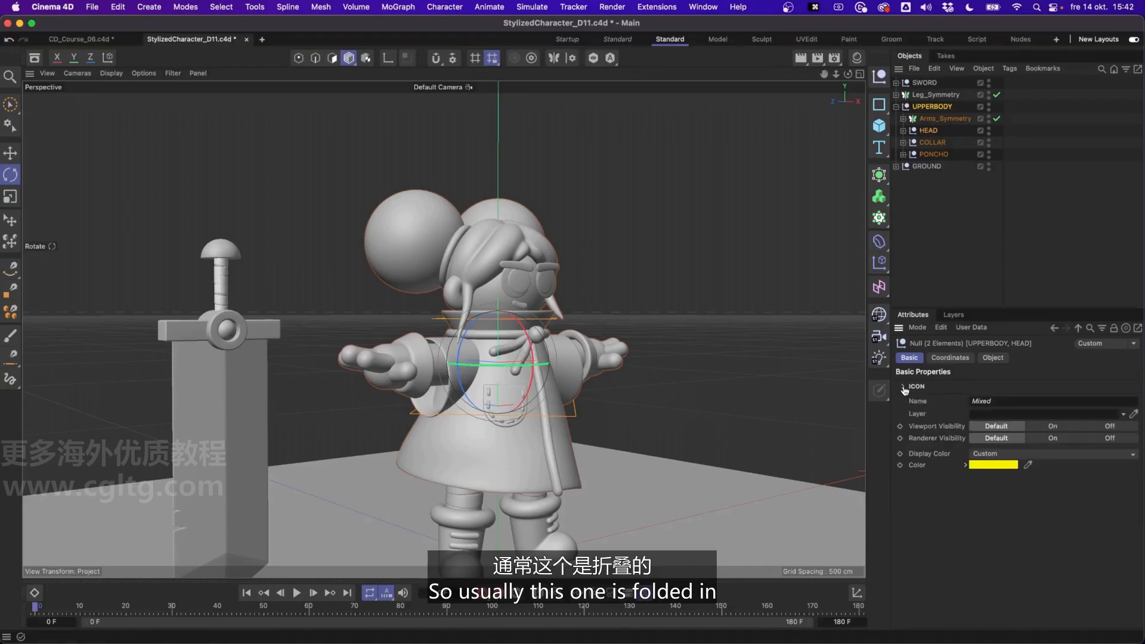
pyautogui.click(905, 387)
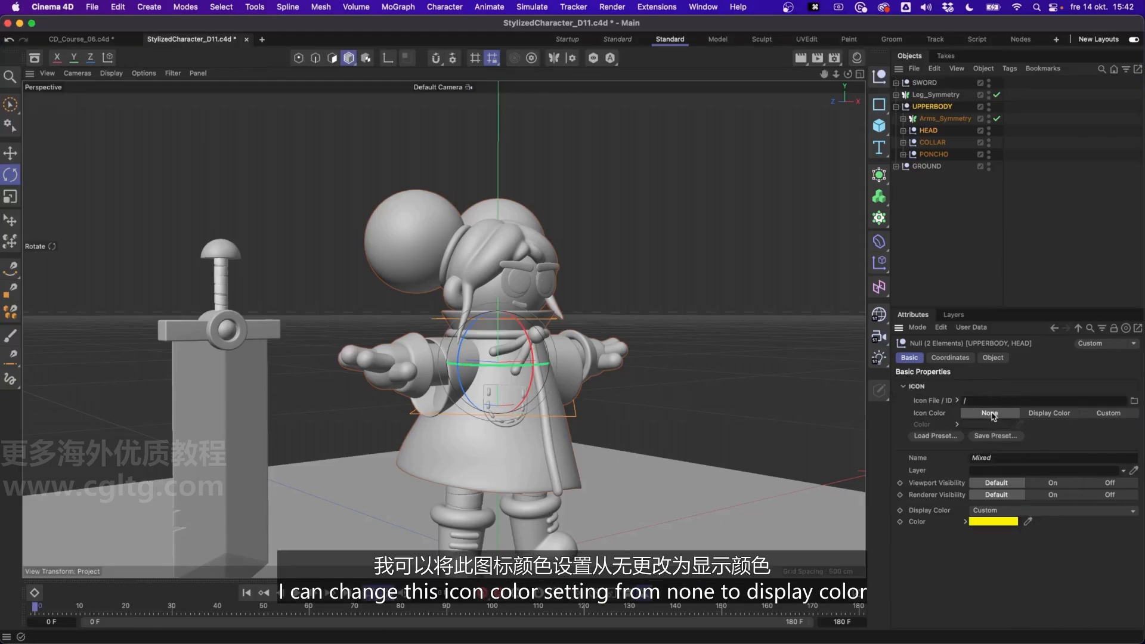
pyautogui.click(1042, 414)
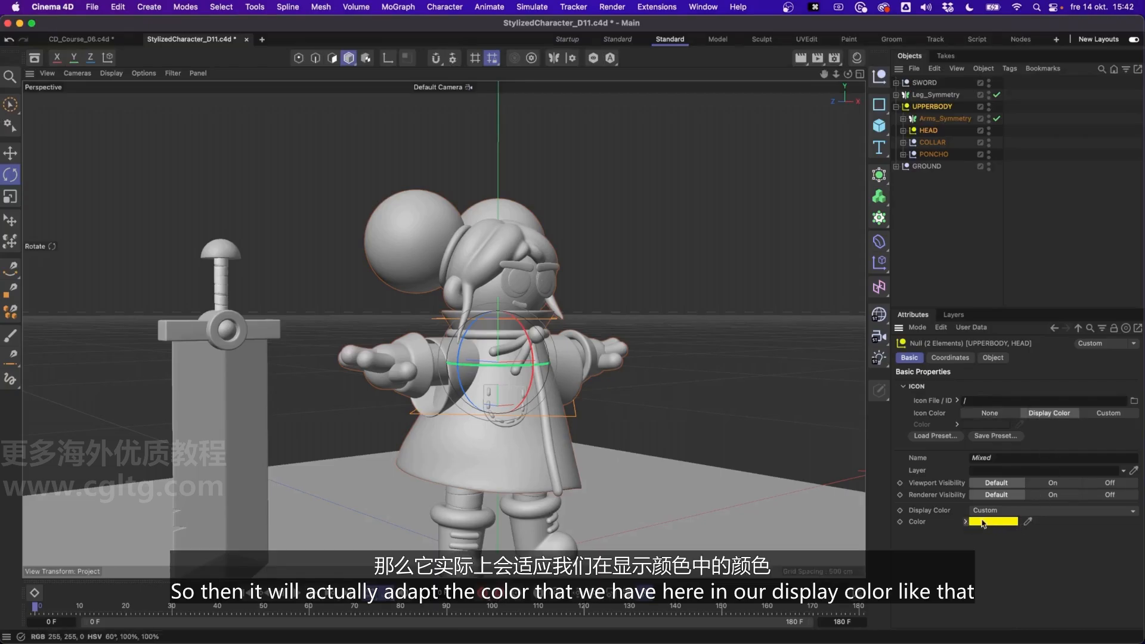
pyautogui.click(993, 213)
pyautogui.click(929, 130)
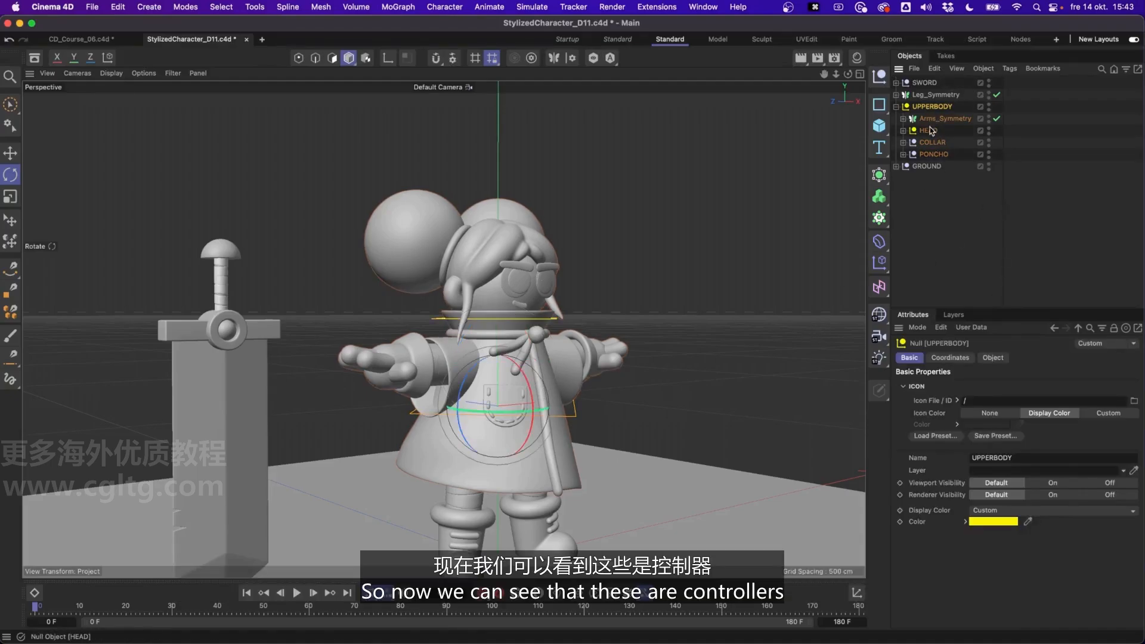
pyautogui.click(929, 108)
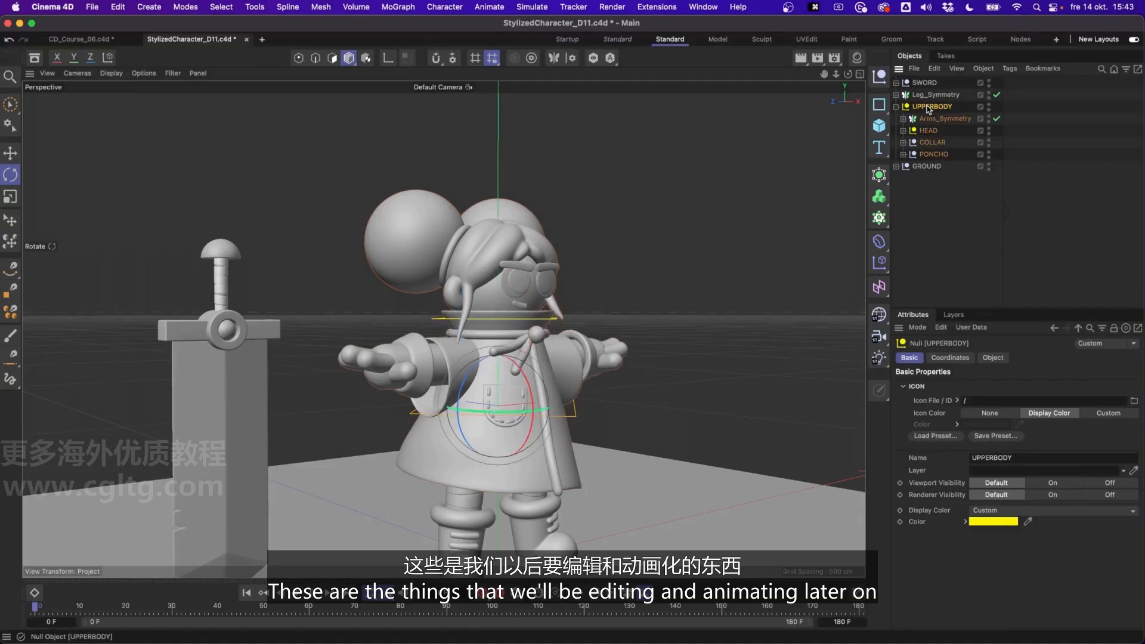
pyautogui.click(931, 130)
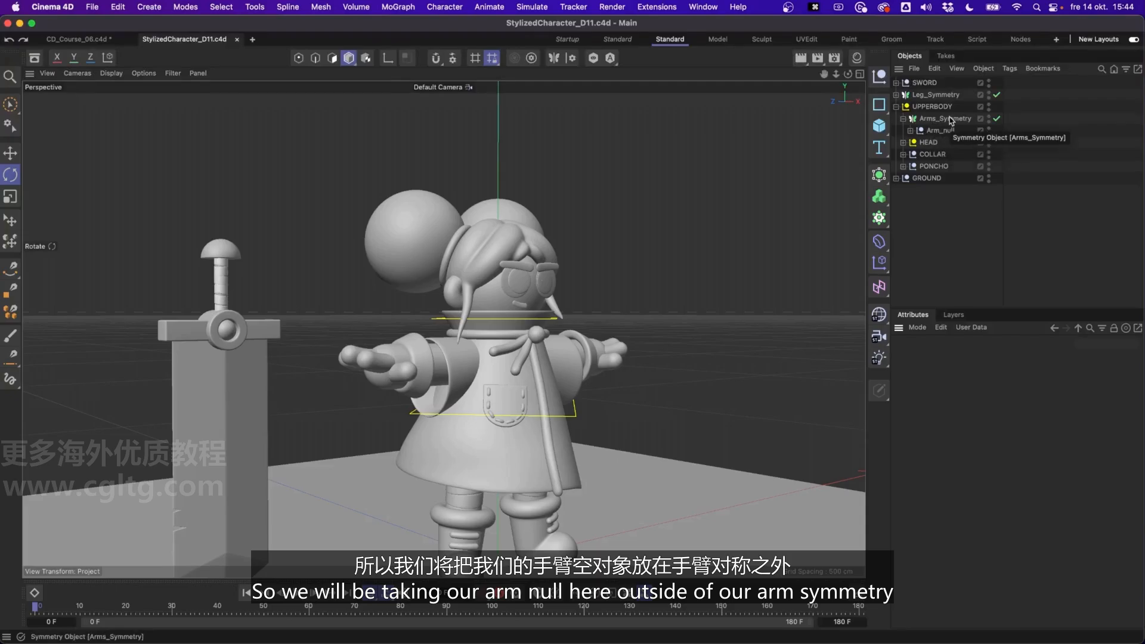
# - Try rotating Arm_null inside Arms_Symmetry to check how both arms move, and undo the rotation
pyautogui.click(940, 130)
pyautogui.moveTo(459, 334)
pyautogui.mouseDown()
pyautogui.moveTo(468, 341)
pyautogui.moveTo(456, 301)
pyautogui.moveTo(452, 352)
pyautogui.mouseUp()
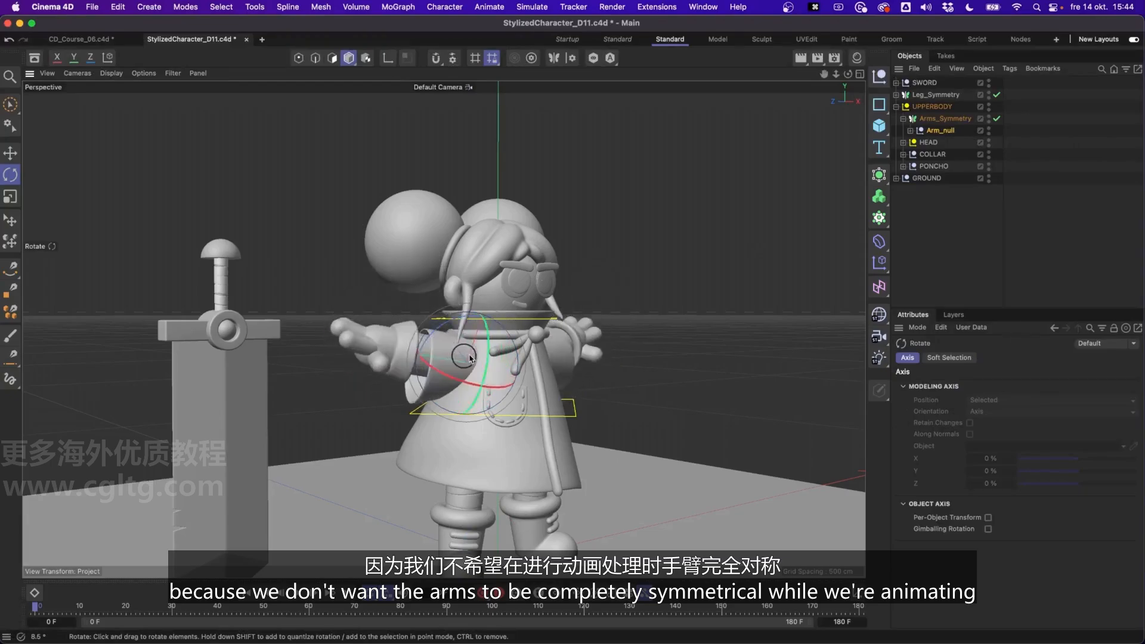
pyautogui.press('super+z')
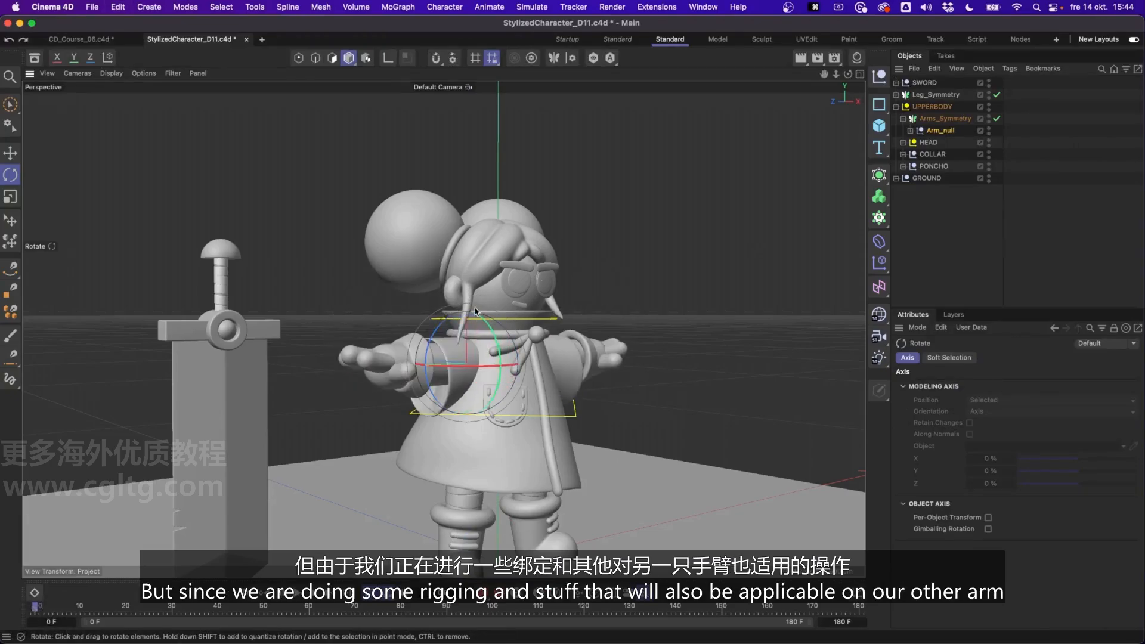
# - Check the contents of Arm_null under Arms_Symmetry and rename the null to LEFT ARM
pyautogui.keyDown('alt'); pyautogui.moveTo(525, 378); pyautogui.dragTo(543, 293); pyautogui.keyUp('alt')
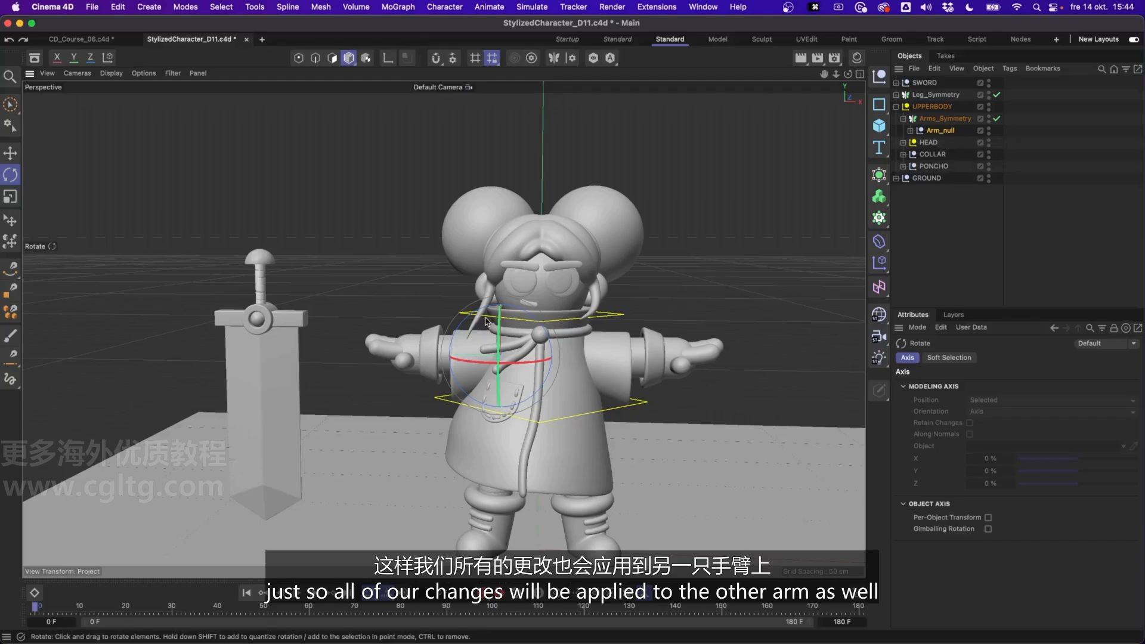
pyautogui.click(911, 130)
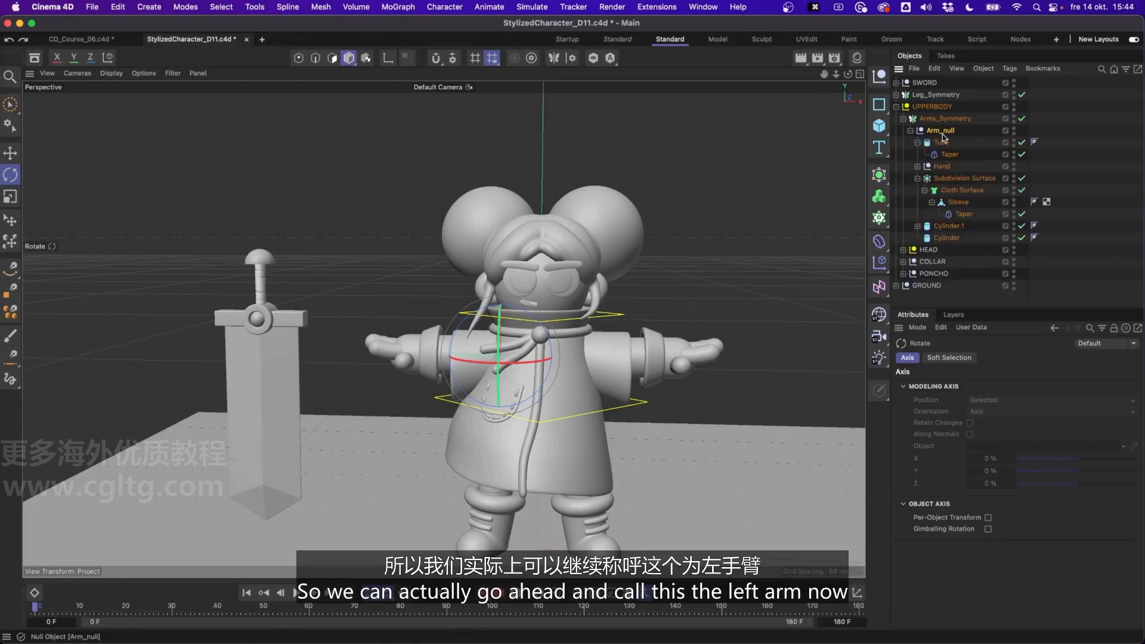
pyautogui.click(911, 131)
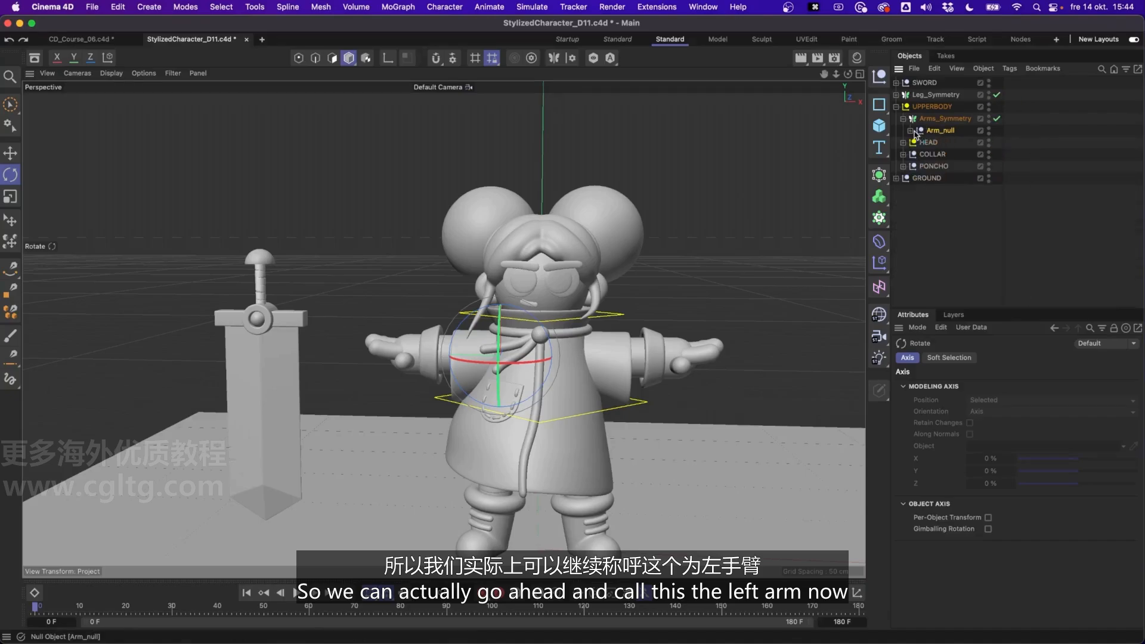
pyautogui.doubleClick(943, 130)
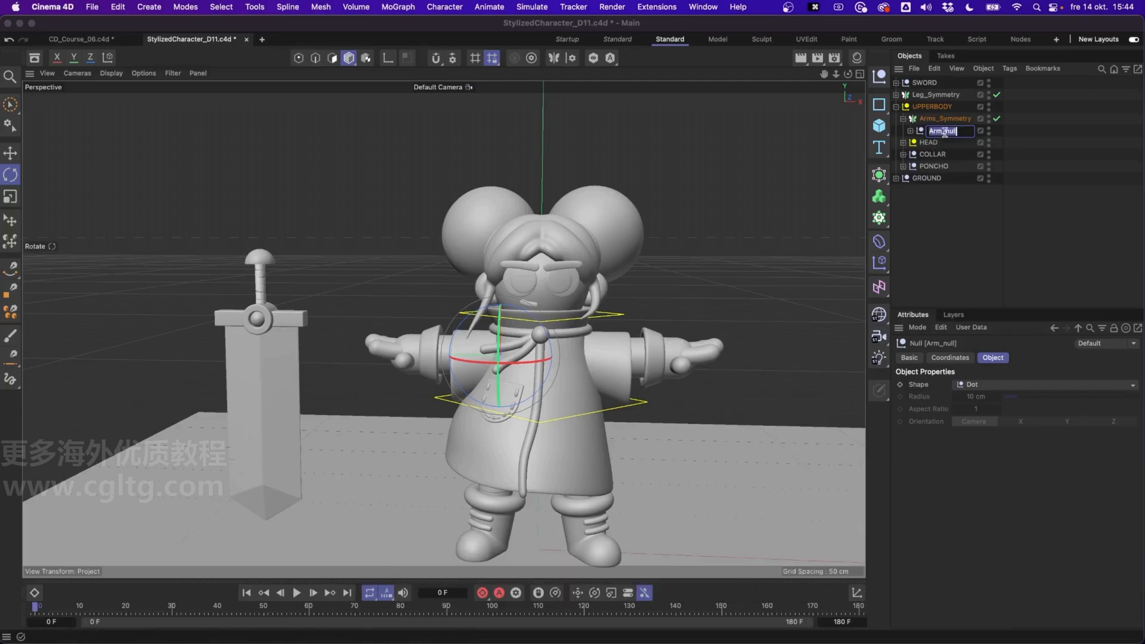
pyautogui.write('LEFT ARM')
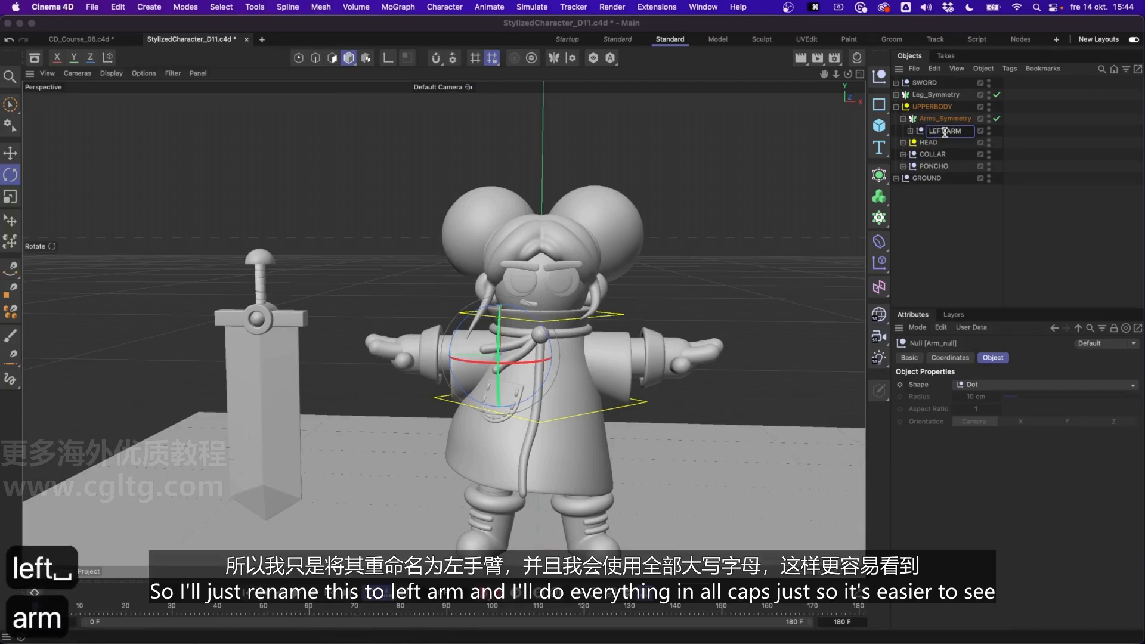
pyautogui.press('Return')
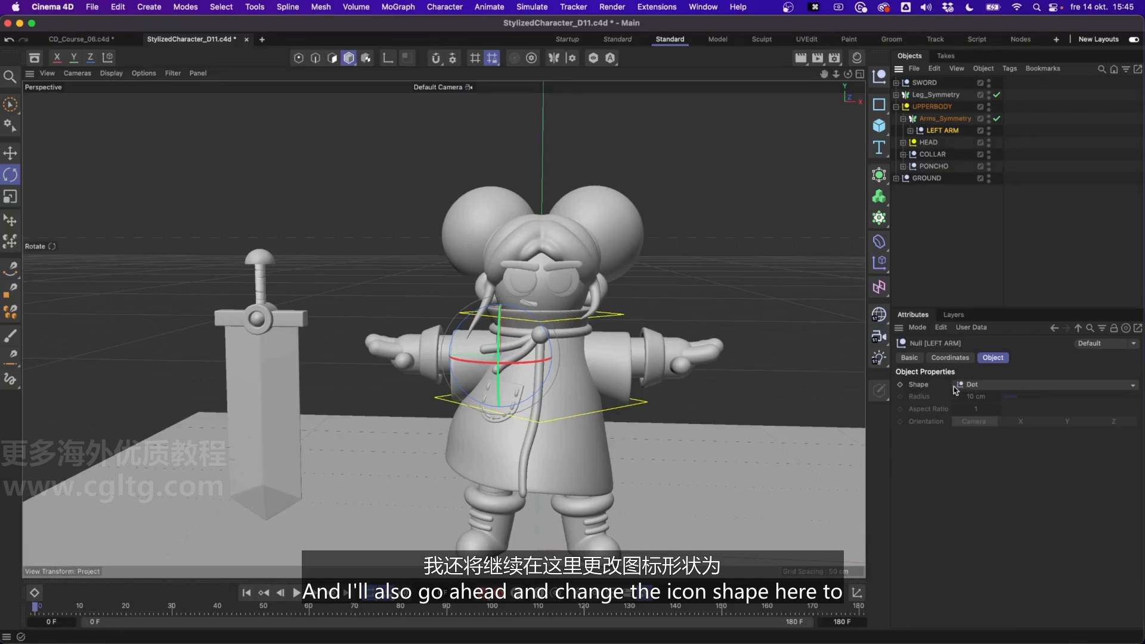
# - Change the LEFT ARM null's display shape to Circle with Z orientation and a radius of 15 cm
pyautogui.click(974, 389)
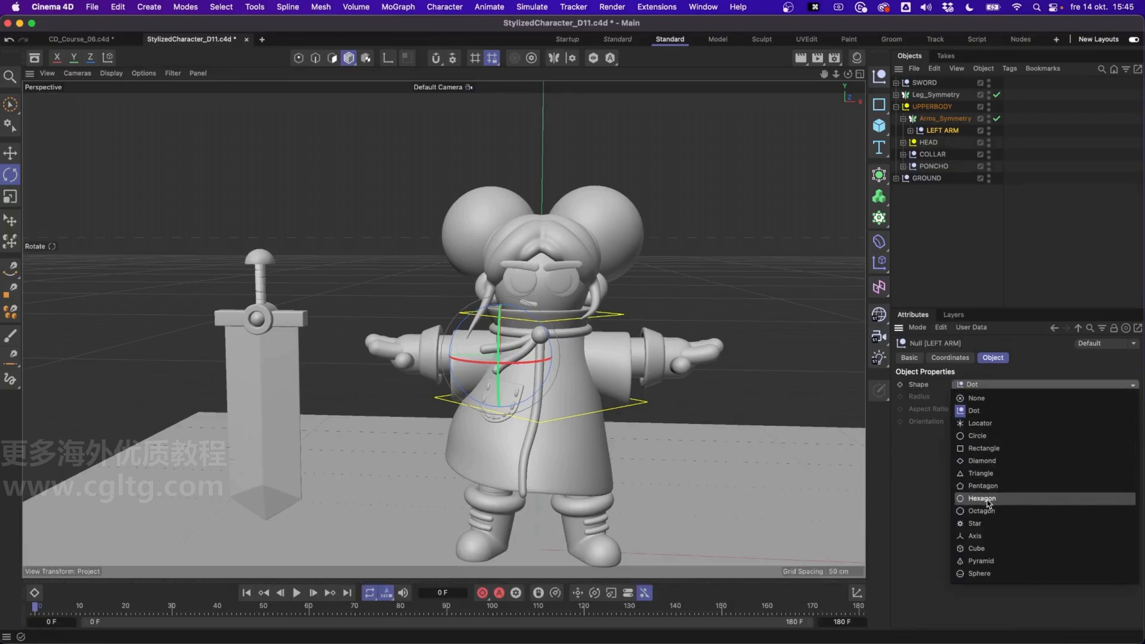
pyautogui.click(990, 436)
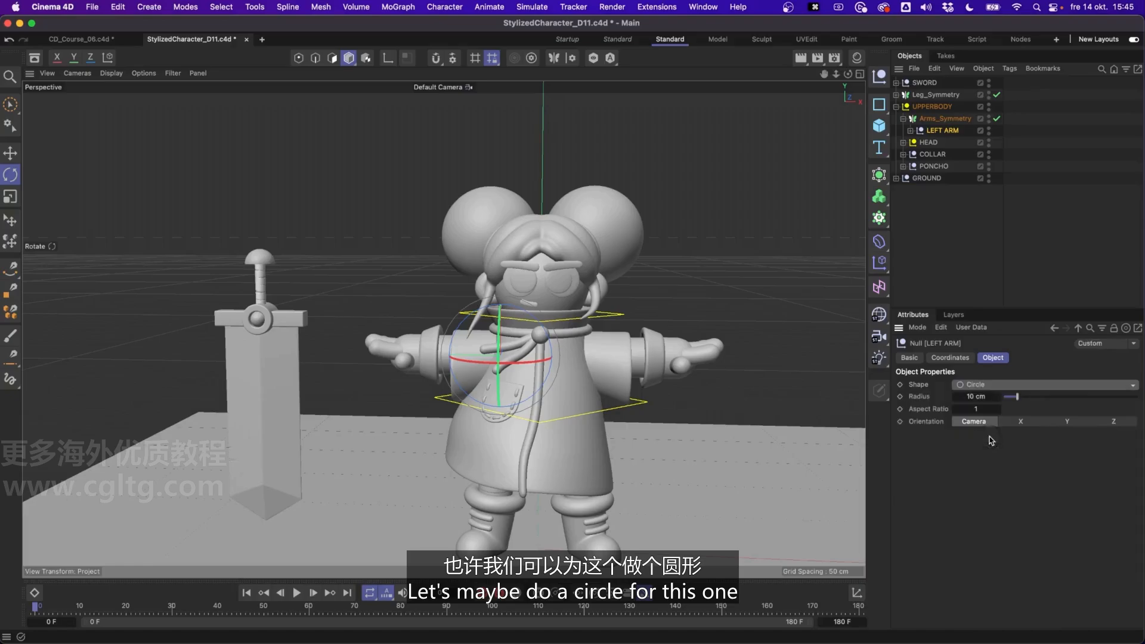
pyautogui.click(1113, 421)
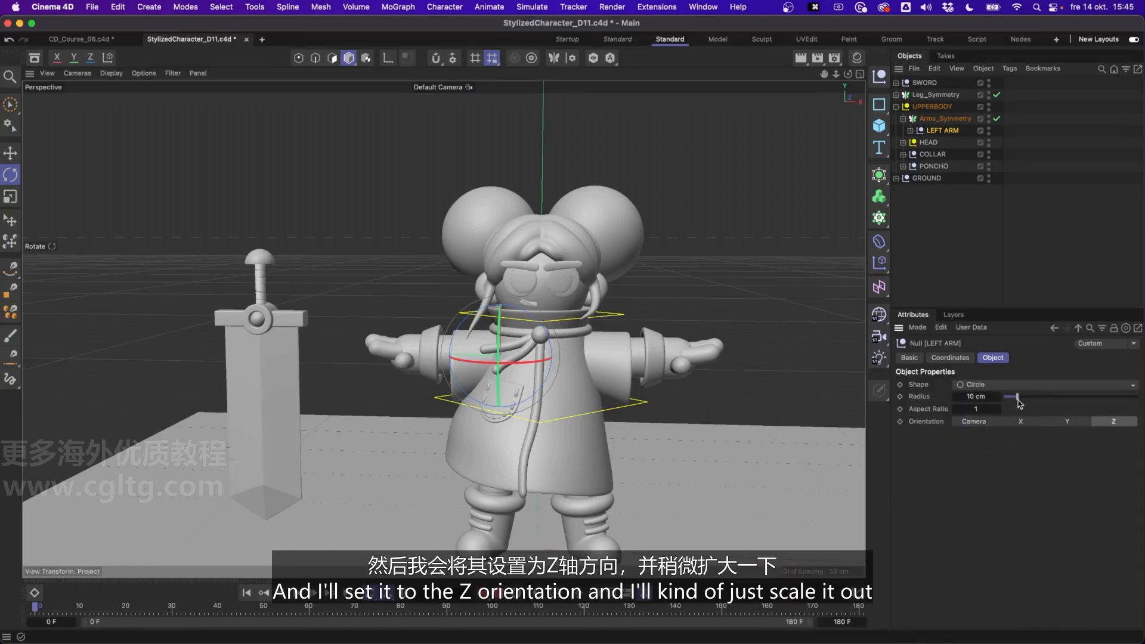
pyautogui.moveTo(1030, 400); pyautogui.dragTo(1024, 401)
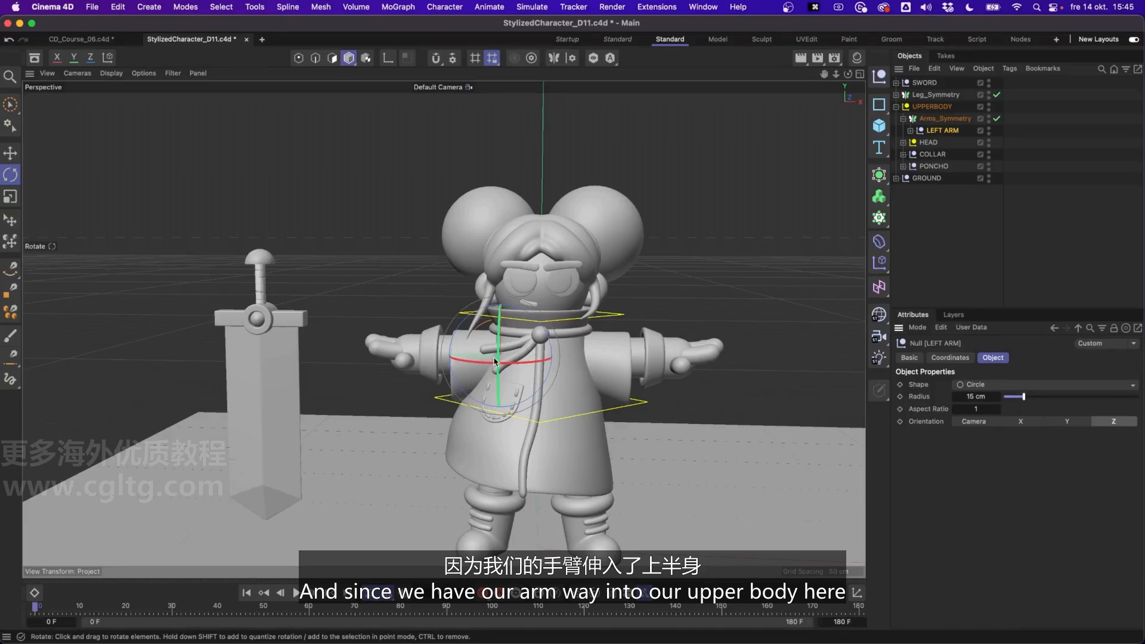
# - Try the X orientation for the LEFT ARM null's circle and check it around the shoulder
pyautogui.moveTo(495, 361)
pyautogui.keyDown('alt'); pyautogui.mouseDown()
pyautogui.moveTo(453, 357)
pyautogui.moveTo(544, 346)
pyautogui.moveTo(495, 350)
pyautogui.mouseUp(); pyautogui.keyUp('alt')
pyautogui.keyDown('alt'); pyautogui.moveTo(495, 351); pyautogui.dragTo(503, 307, button='right'); pyautogui.keyUp('alt')
pyautogui.keyDown('alt'); pyautogui.moveTo(502, 330); pyautogui.dragTo(528, 317); pyautogui.keyUp('alt')
pyautogui.click(1062, 423)
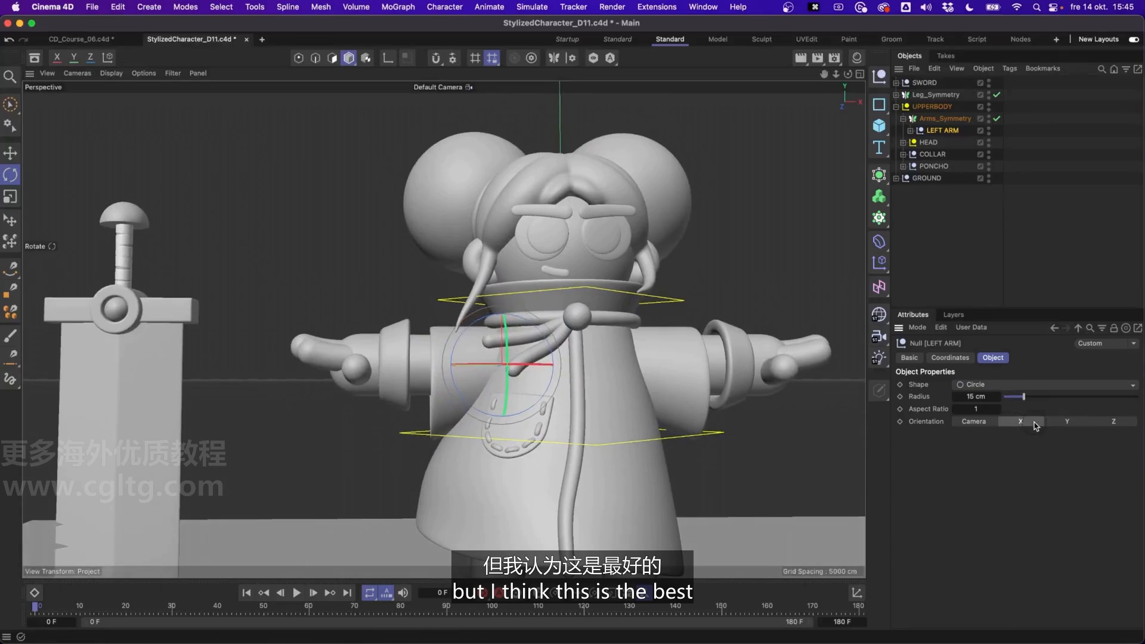
pyautogui.keyDown('alt'); pyautogui.moveTo(481, 365); pyautogui.dragTo(518, 400); pyautogui.keyUp('alt')
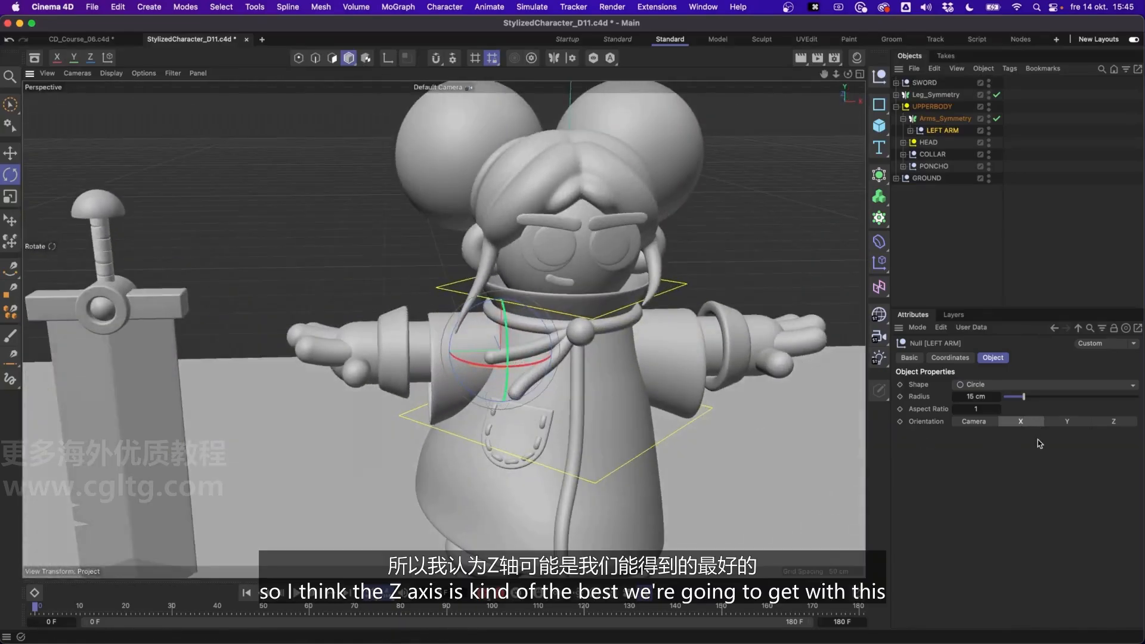
# - Set the LEFT ARM circle's orientation to Z, then try a 16 cm radius and undo that radius change
pyautogui.click(1114, 422)
pyautogui.keyDown('alt'); pyautogui.moveTo(591, 375); pyautogui.dragTo(564, 347); pyautogui.keyUp('alt')
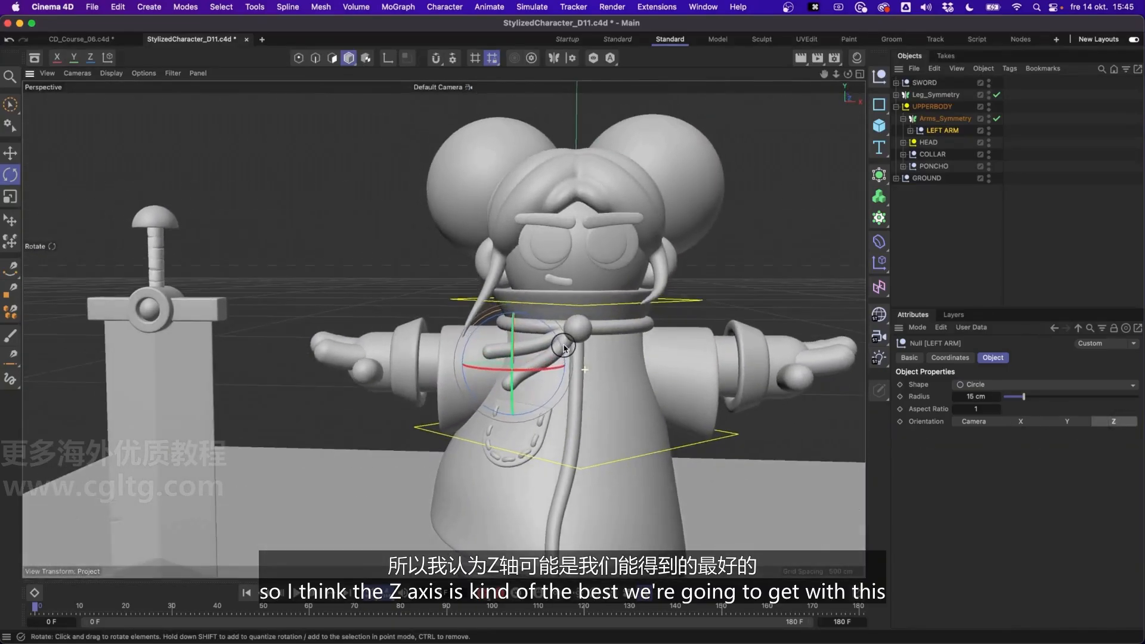
pyautogui.moveTo(1032, 400); pyautogui.dragTo(1028, 402)
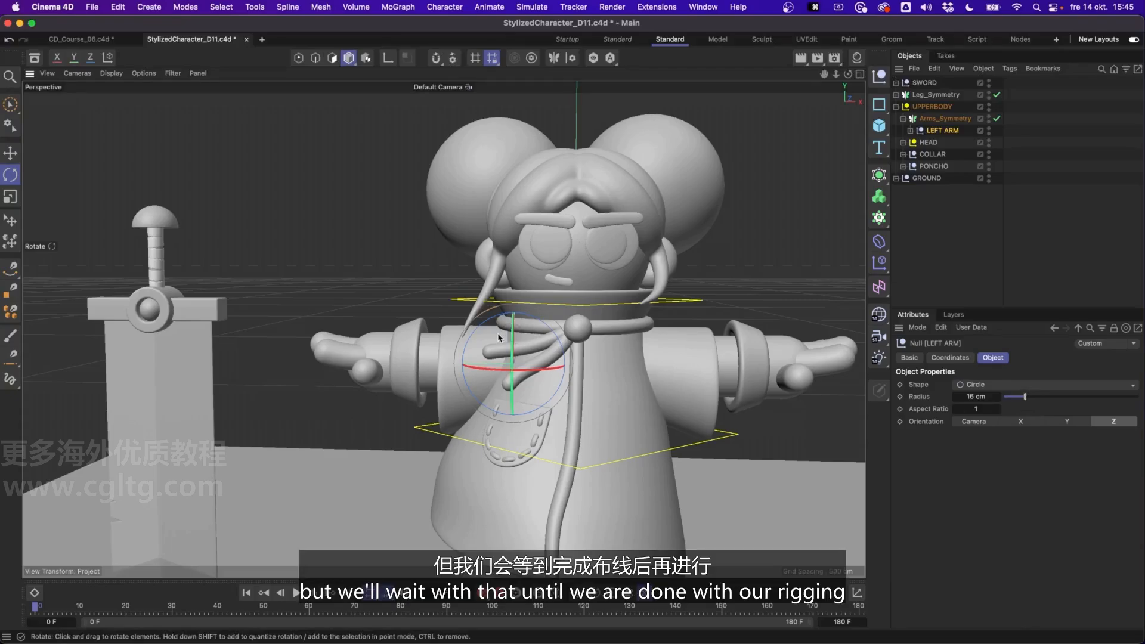
pyautogui.press('super+z')
pyautogui.keyDown('alt'); pyautogui.moveTo(485, 360); pyautogui.dragTo(473, 380); pyautogui.keyUp('alt')
pyautogui.click(962, 217)
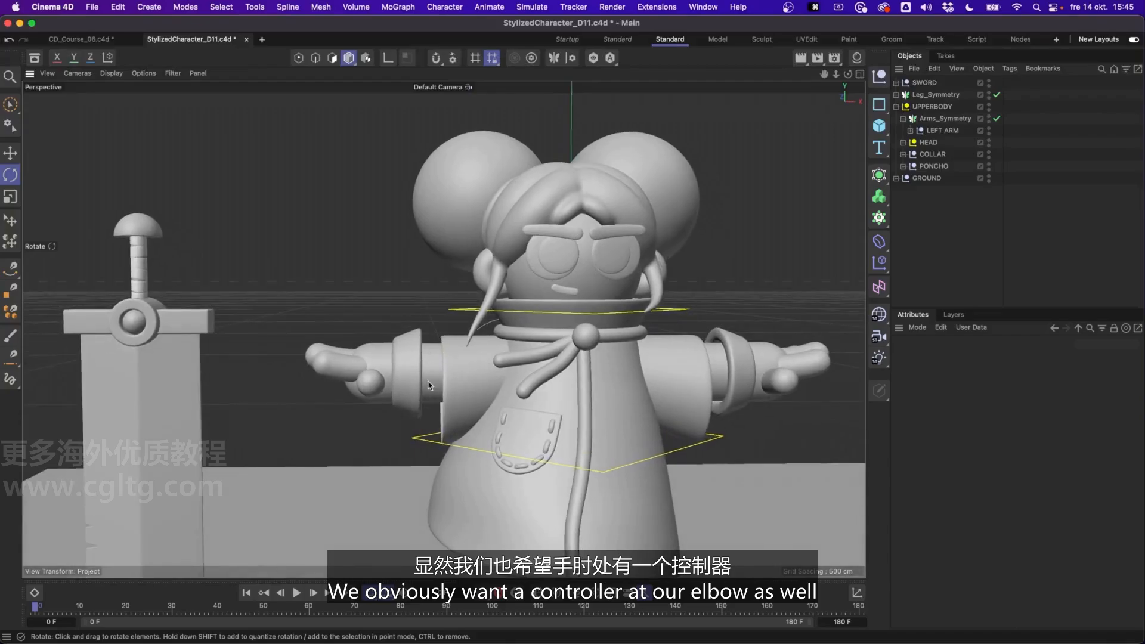
# - Expand LEFT ARM and check the single cylinder running through the arm as the base for an elbow joint
pyautogui.click(911, 130)
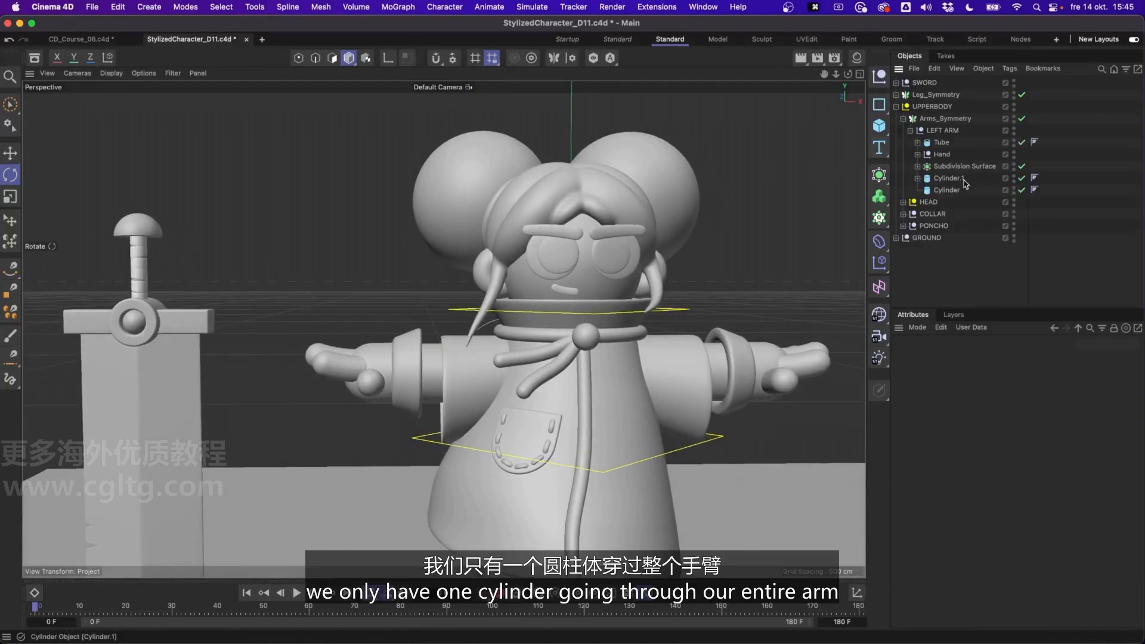
pyautogui.click(947, 190)
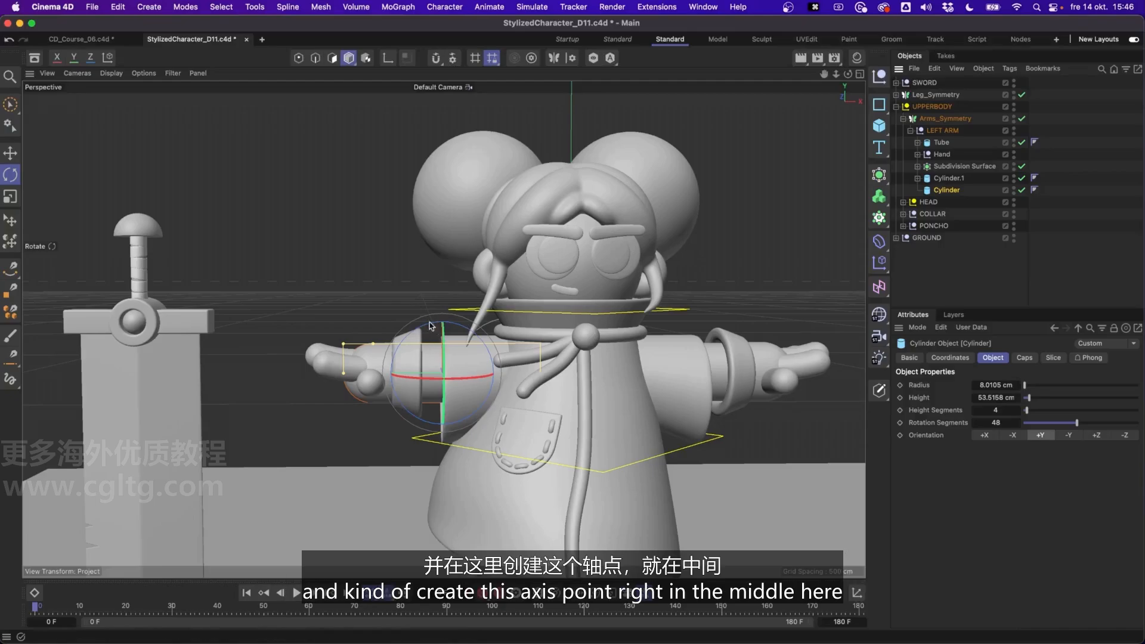
pyautogui.click(428, 276)
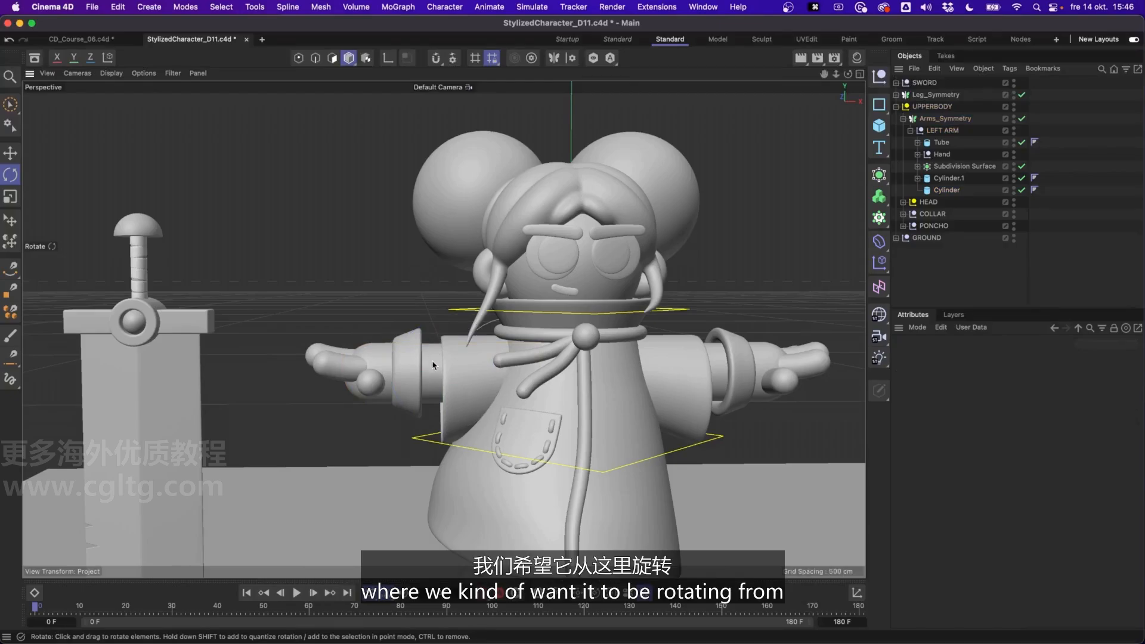
# - Move the Tube cuff under LEFT ARM slightly along the arm toward the hand
pyautogui.click(941, 148)
pyautogui.press('e')
pyautogui.moveTo(446, 374); pyautogui.dragTo(444, 377)
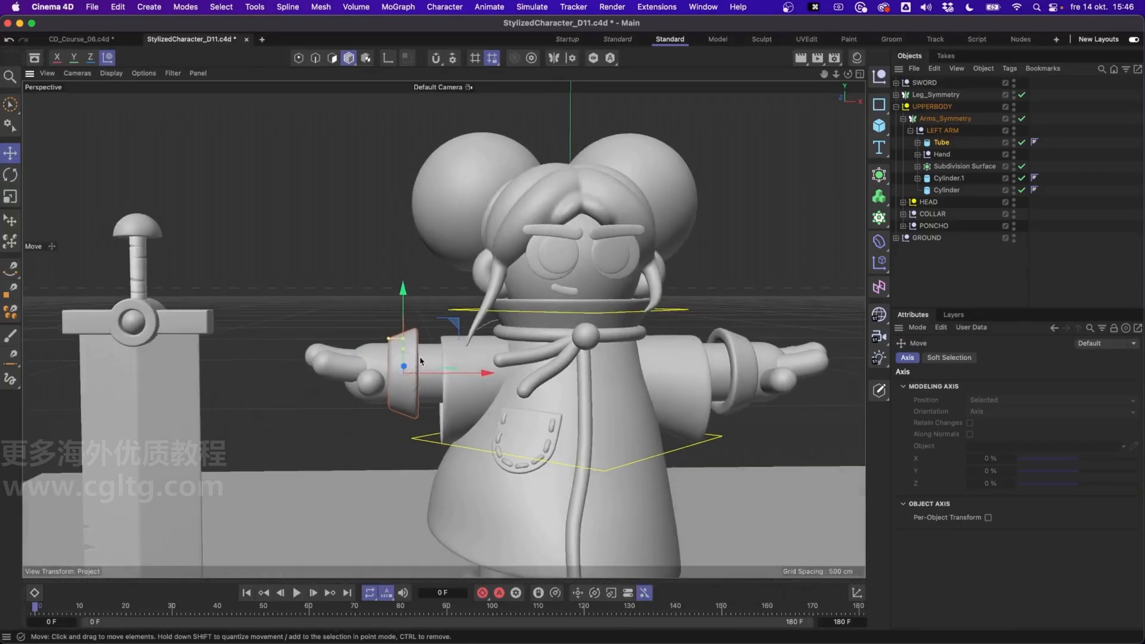
# - Set the Strength of the Taper deformer on the left arm's Sleeve to -30 % and check the sleeve opening
pyautogui.scroll(2, 420, 361)
pyautogui.press('t')
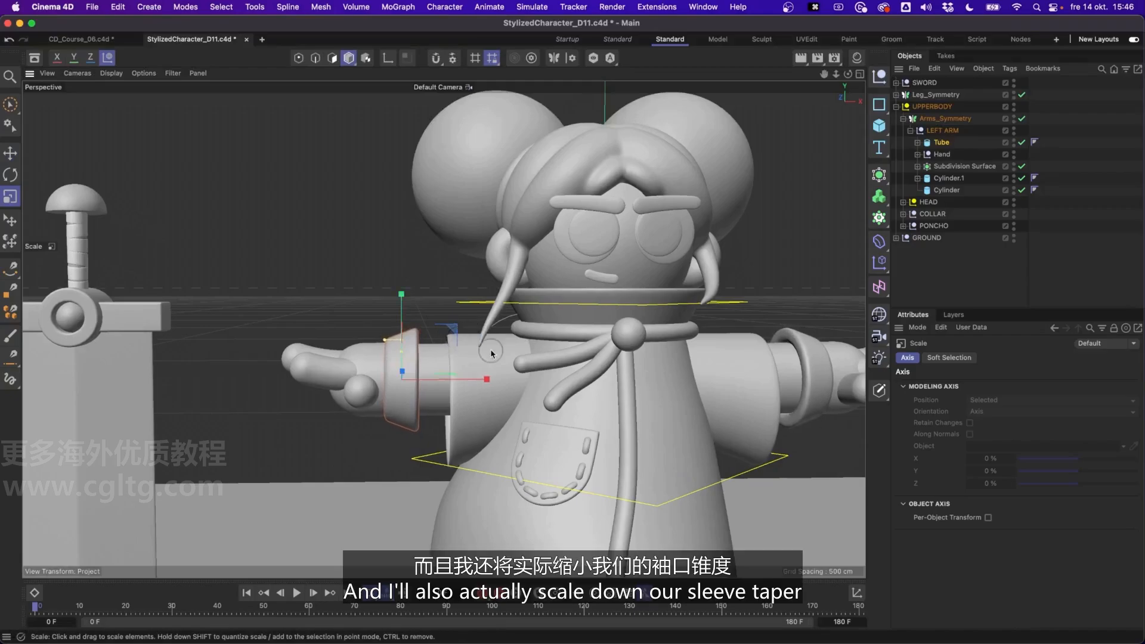
pyautogui.click(492, 353)
pyautogui.click(918, 166)
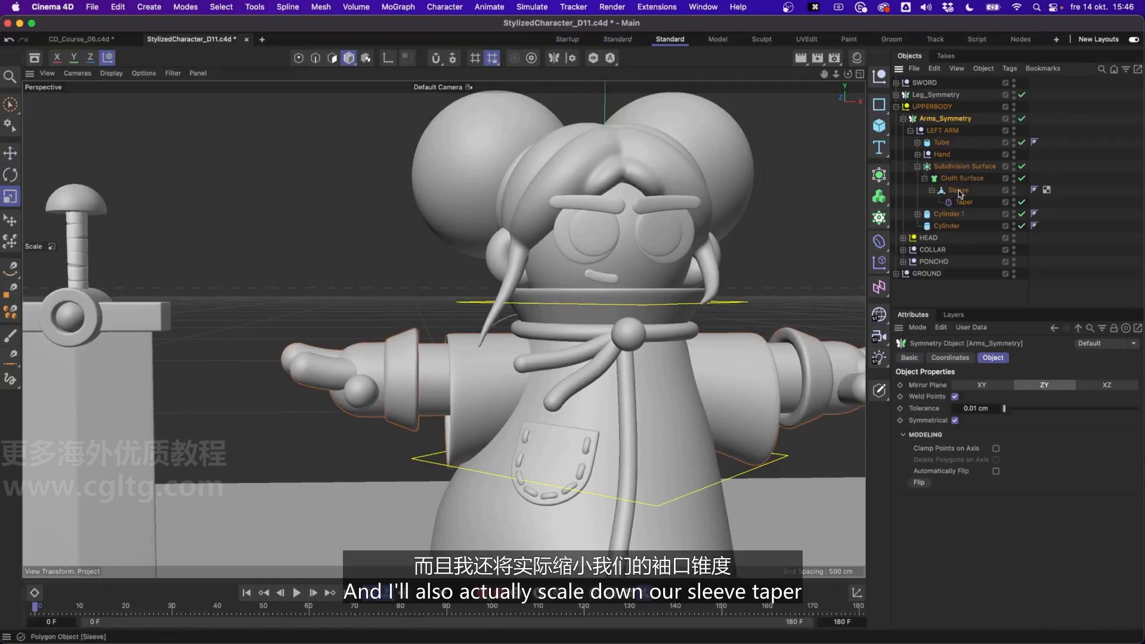
pyautogui.click(963, 202)
pyautogui.moveTo(1038, 433); pyautogui.dragTo(1044, 433)
pyautogui.doubleClick(963, 432)
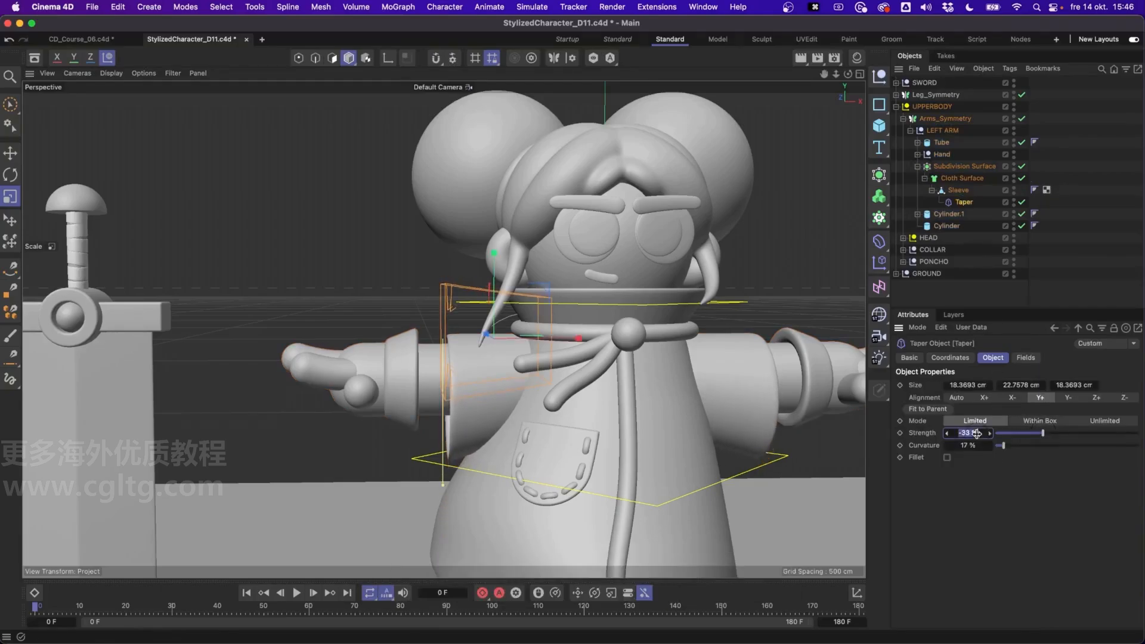
pyautogui.write('-30')
pyautogui.press('Return')
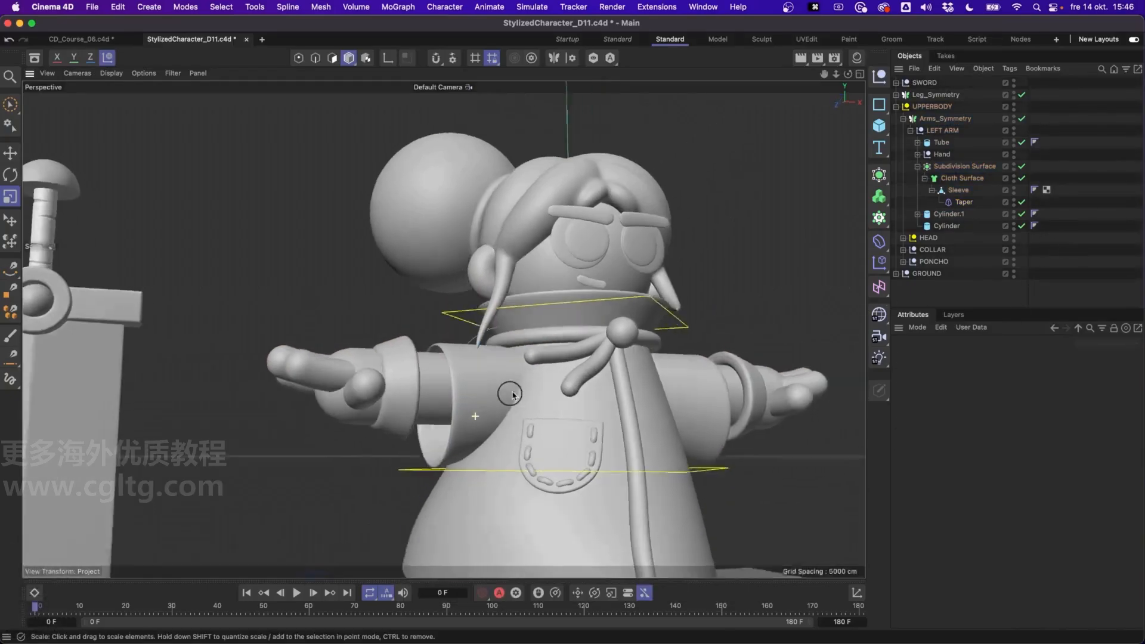
pyautogui.keyDown('alt'); pyautogui.moveTo(512, 393); pyautogui.dragTo(469, 409); pyautogui.keyUp('alt')
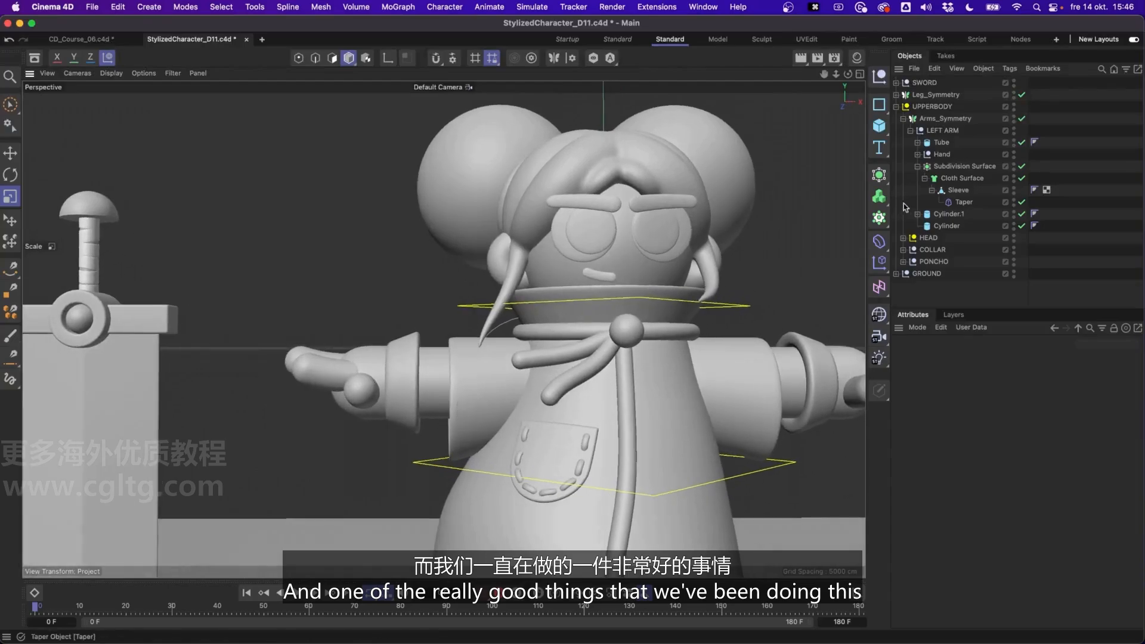
# - Set the Strength of the Sleeve's Taper deformer to -20 % and check the narrower sleeve
pyautogui.click(959, 203)
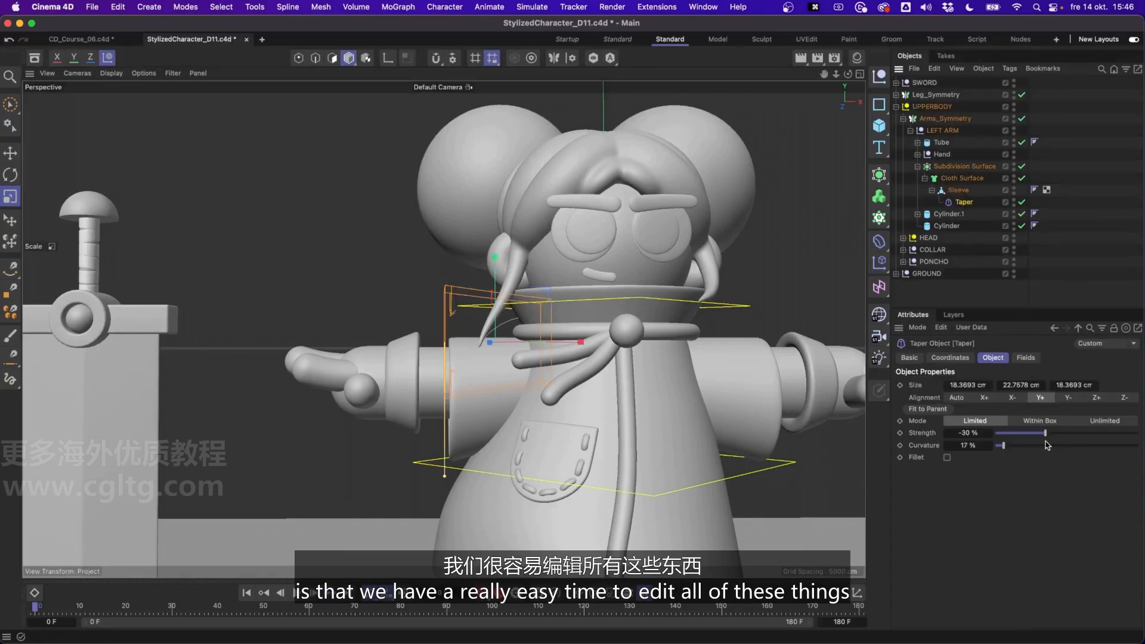
pyautogui.moveTo(1047, 437); pyautogui.dragTo(1053, 435)
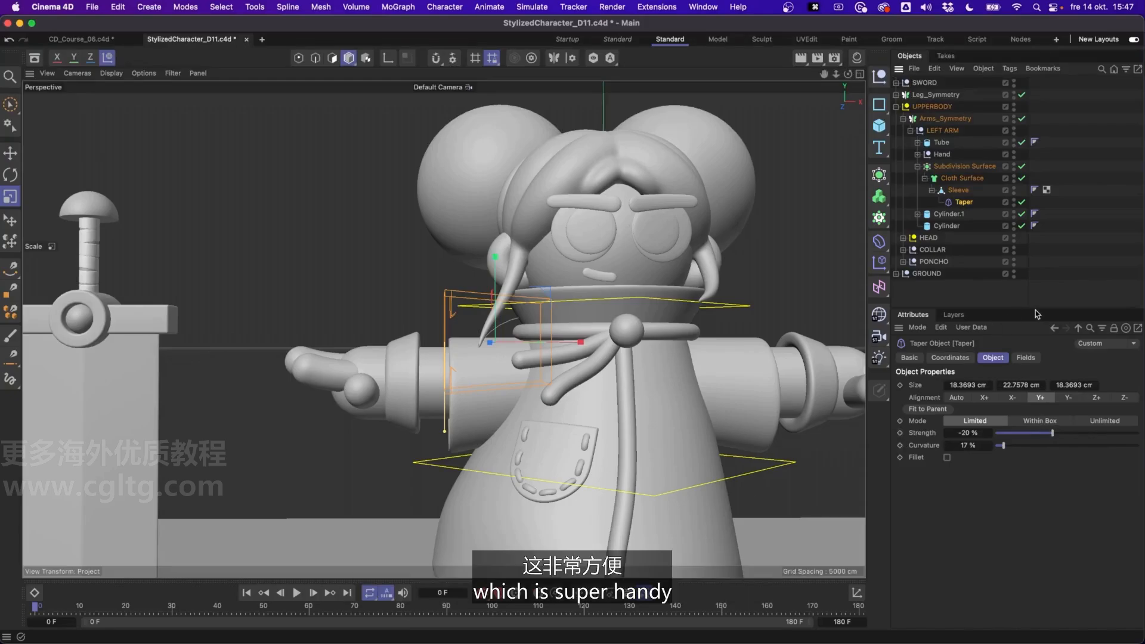
pyautogui.click(1060, 287)
pyautogui.moveTo(500, 408)
pyautogui.keyDown('alt'); pyautogui.mouseDown()
pyautogui.moveTo(561, 407)
pyautogui.moveTo(610, 371)
pyautogui.moveTo(487, 380)
pyautogui.mouseUp(); pyautogui.keyUp('alt')
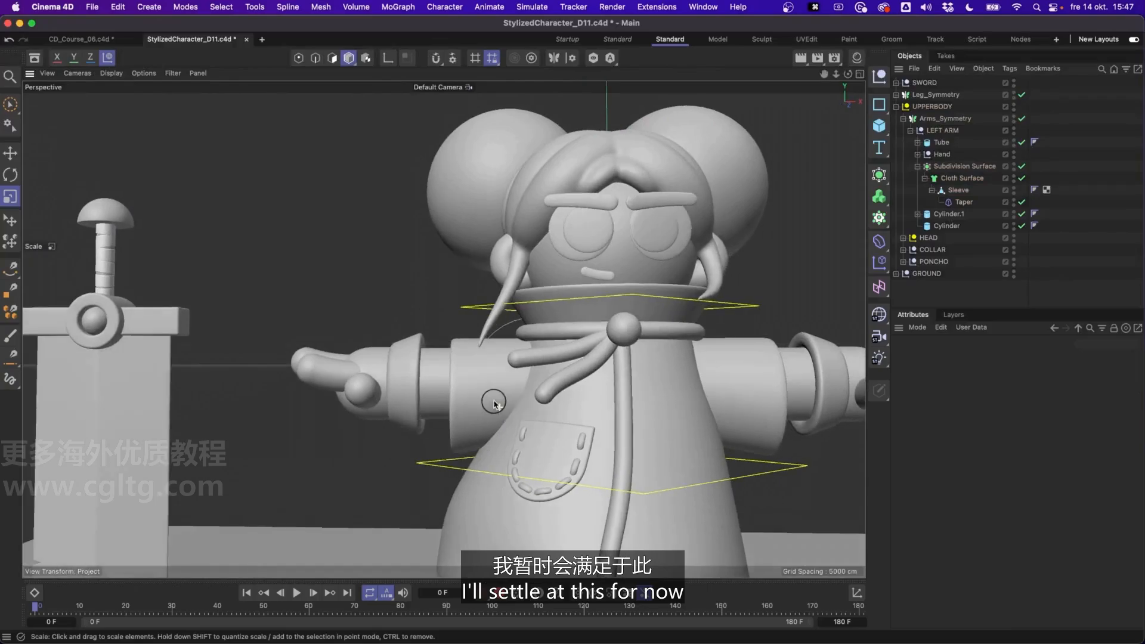
# - Collapse the sleeve's Subdivision Surface group and rename the Cylinder under LEFT ARM to ARM
pyautogui.click(918, 167)
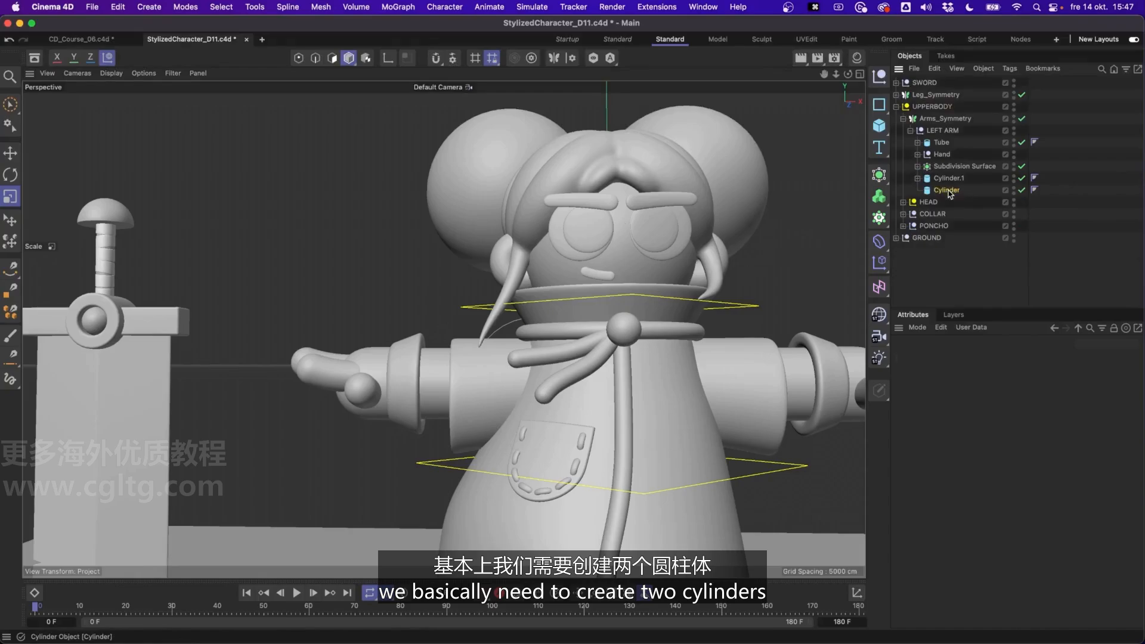
pyautogui.click(948, 191)
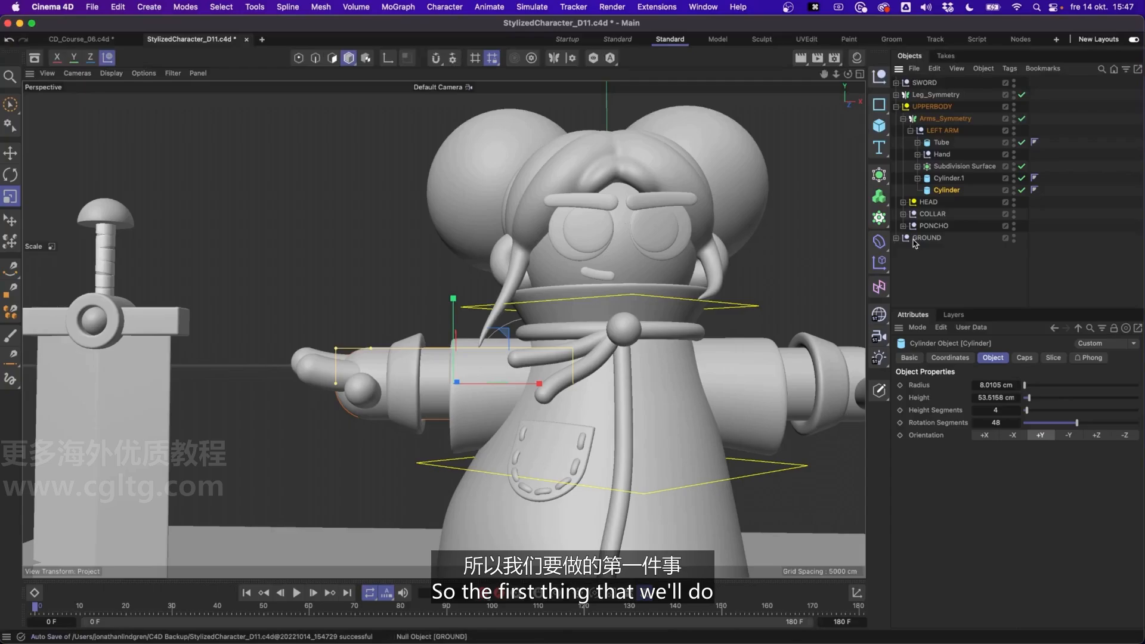
pyautogui.doubleClick(947, 191)
pyautogui.write('AR')
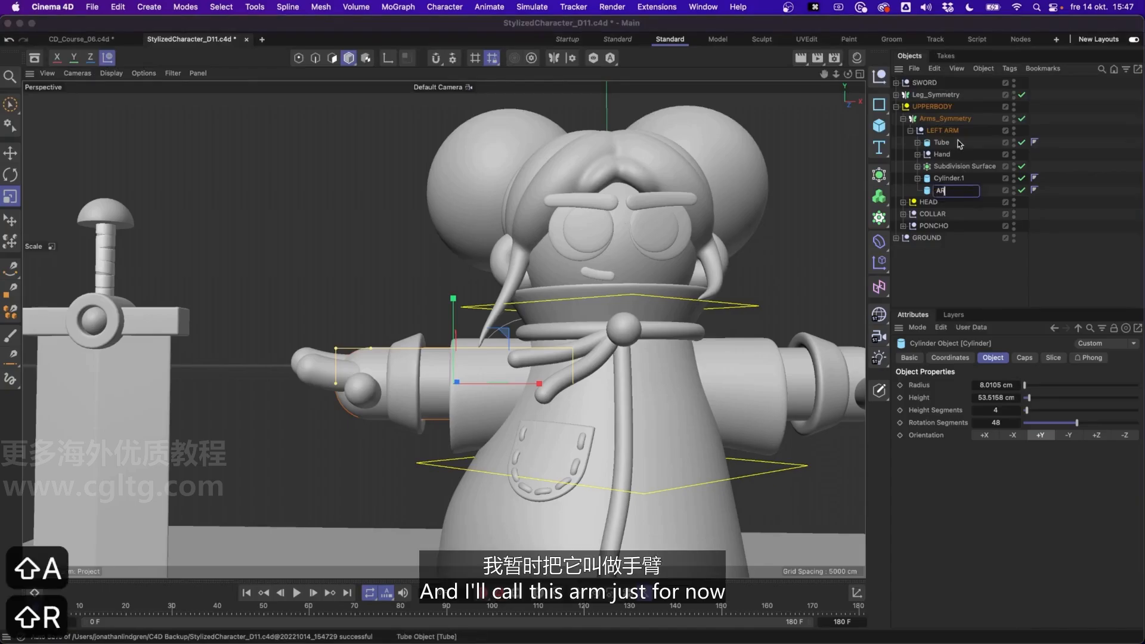
pyautogui.write('M')
pyautogui.press('Return')
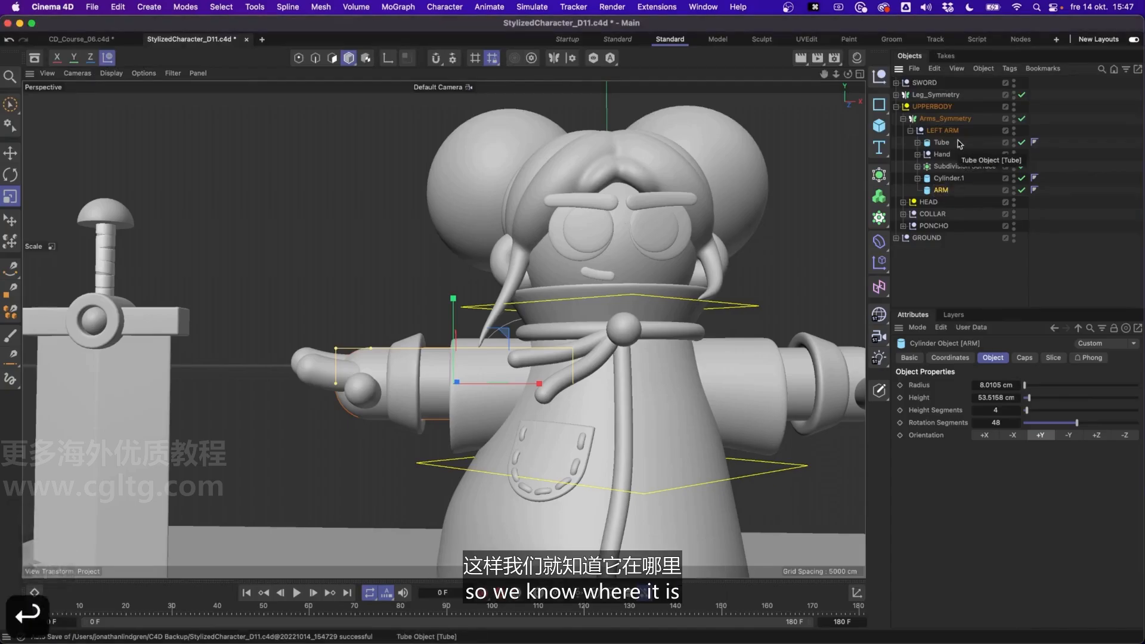
# - Duplicate the ARM cylinder within LEFT ARM and deactivate the original
pyautogui.keyDown('ctrl'); pyautogui.moveTo(932, 192); pyautogui.dragTo(946, 194); pyautogui.keyUp('ctrl')
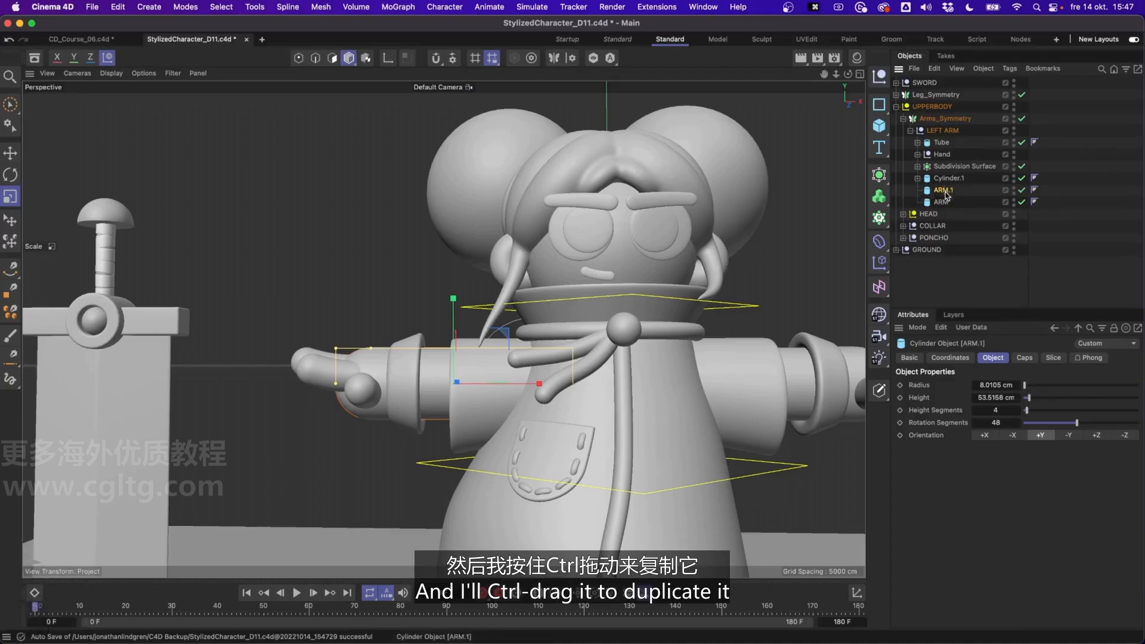
pyautogui.click(1023, 202)
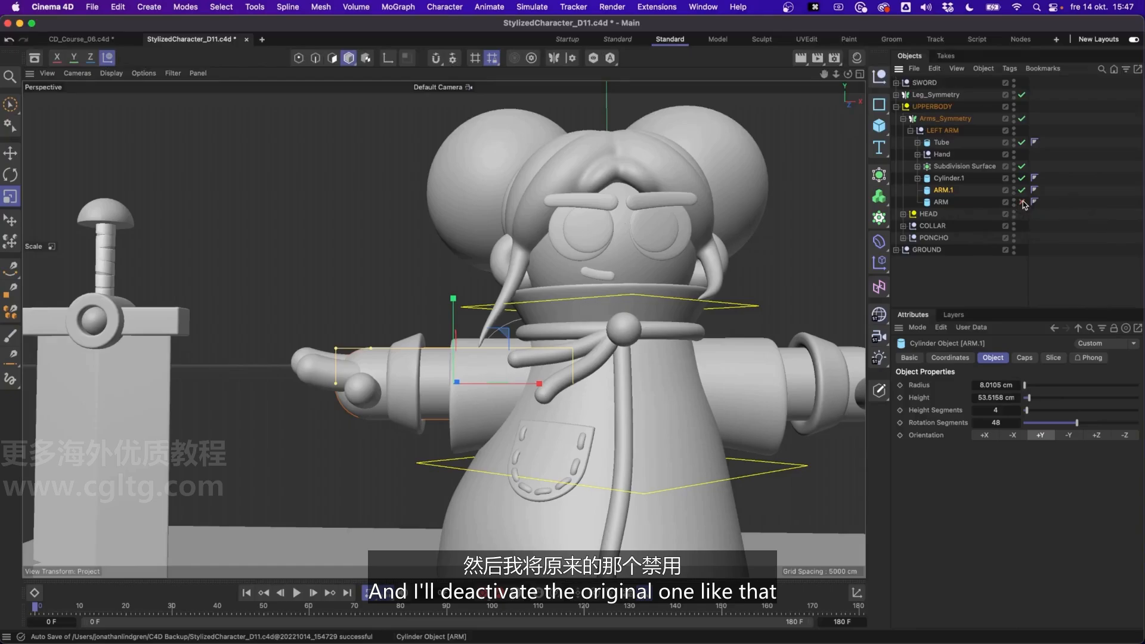
# - Display the model with Gouraud Shading (Lines) and hide the PONCHO and COLLAR groups
pyautogui.click(111, 73)
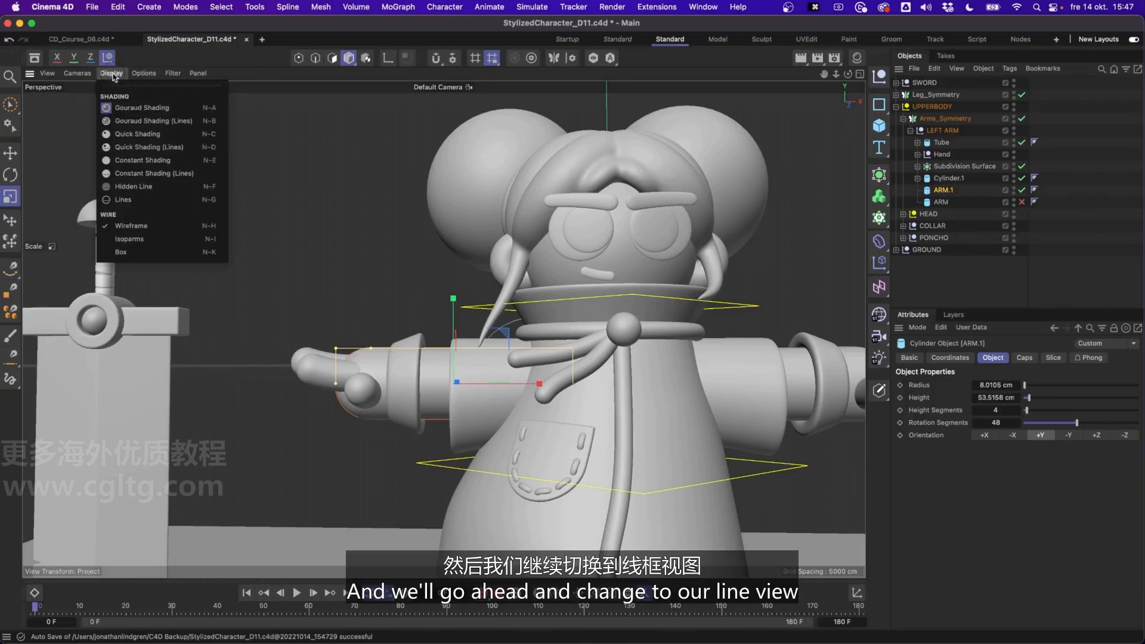
pyautogui.click(167, 121)
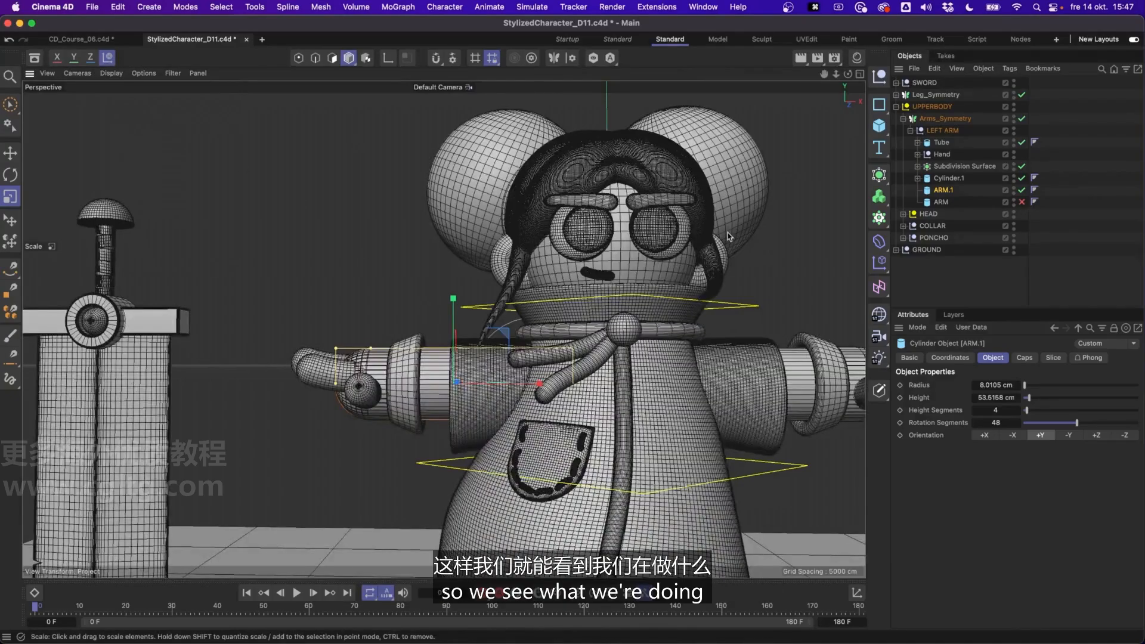
pyautogui.click(1015, 238)
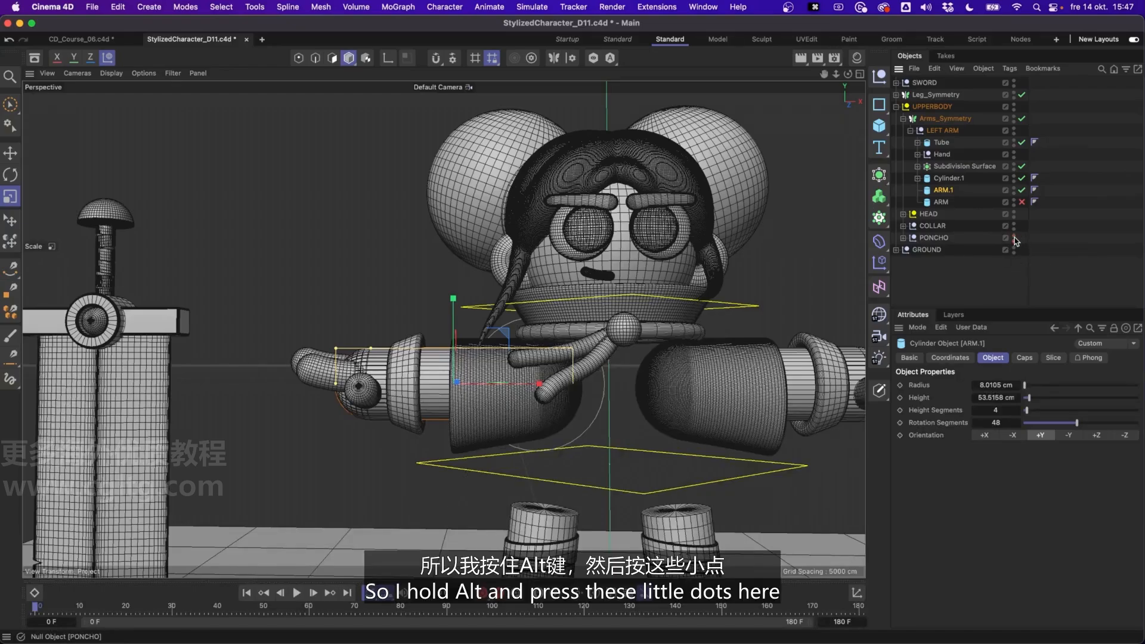
pyautogui.click(1015, 238)
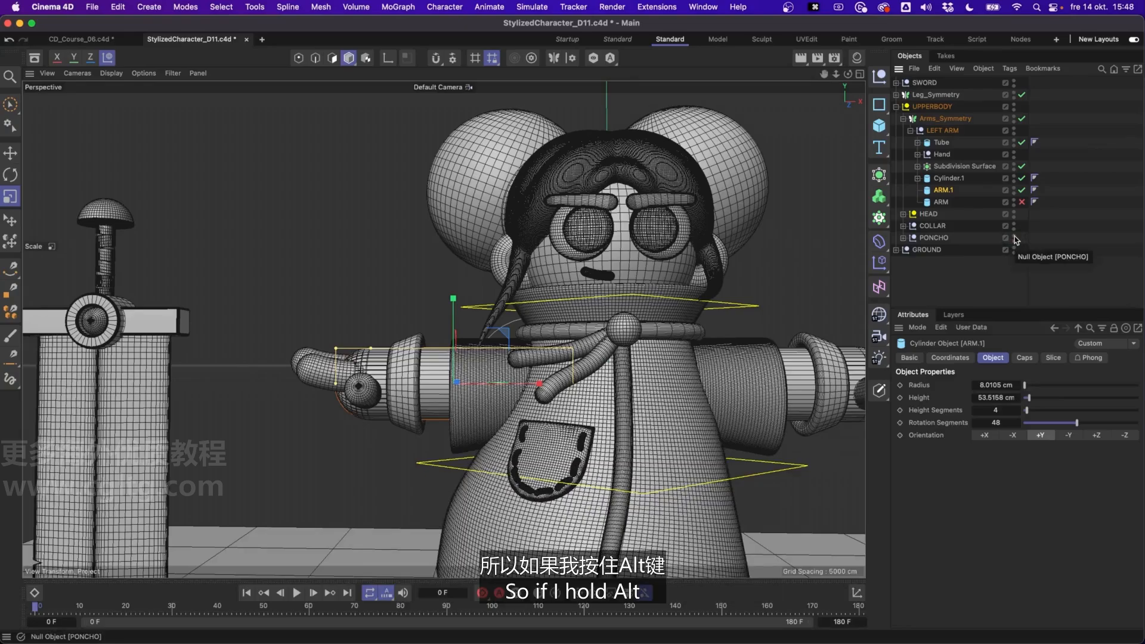
pyautogui.keyDown('alt'); pyautogui.click(1015, 238); pyautogui.keyUp('alt')
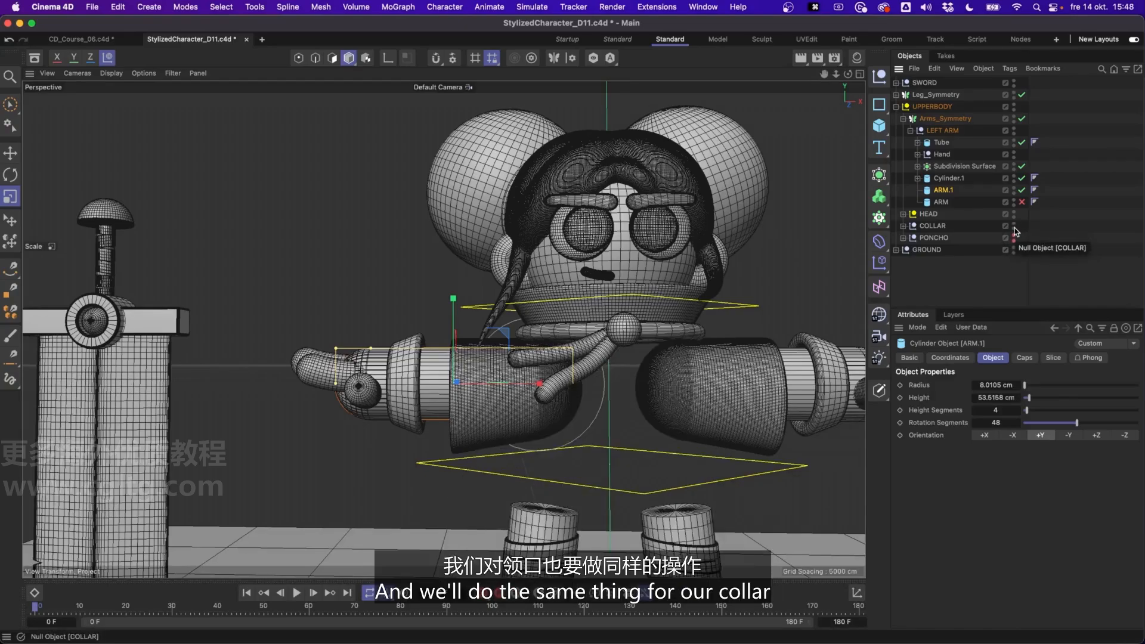
pyautogui.keyDown('alt'); pyautogui.click(1015, 227); pyautogui.keyUp('alt')
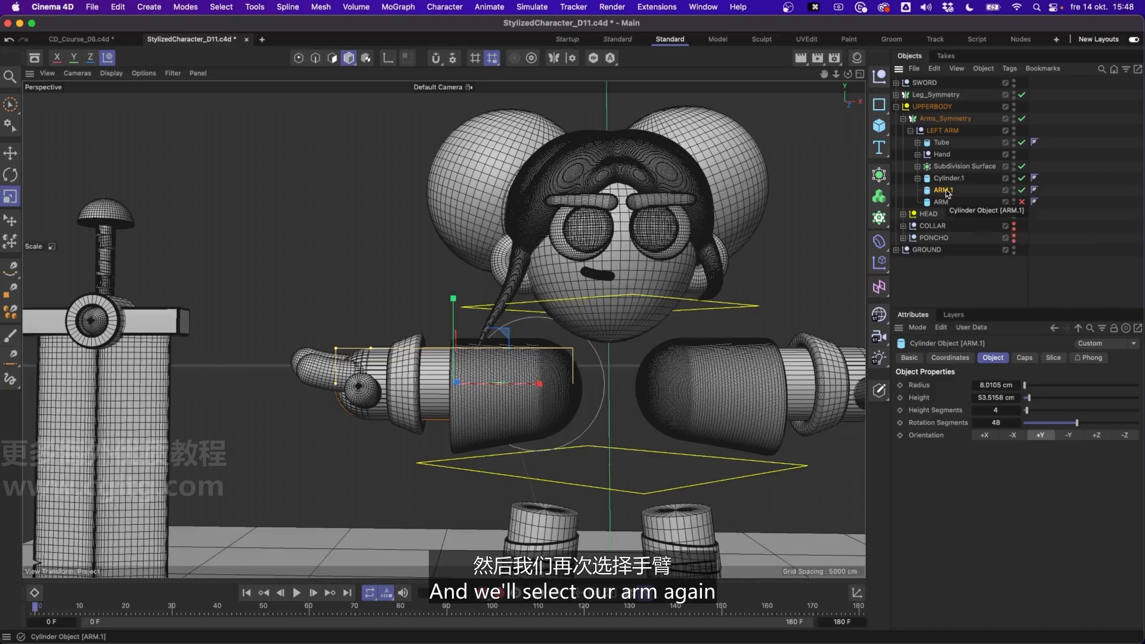
# - Set the ARM.1 cylinder's height segments to the minimum of 1
pyautogui.click(1000, 410)
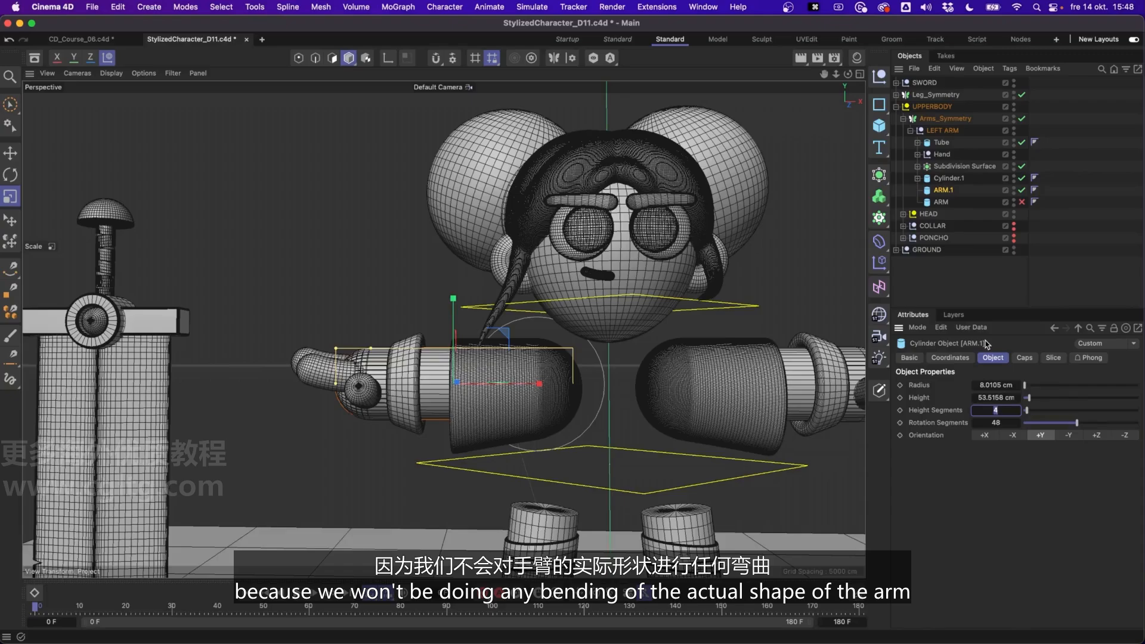
pyautogui.write('0')
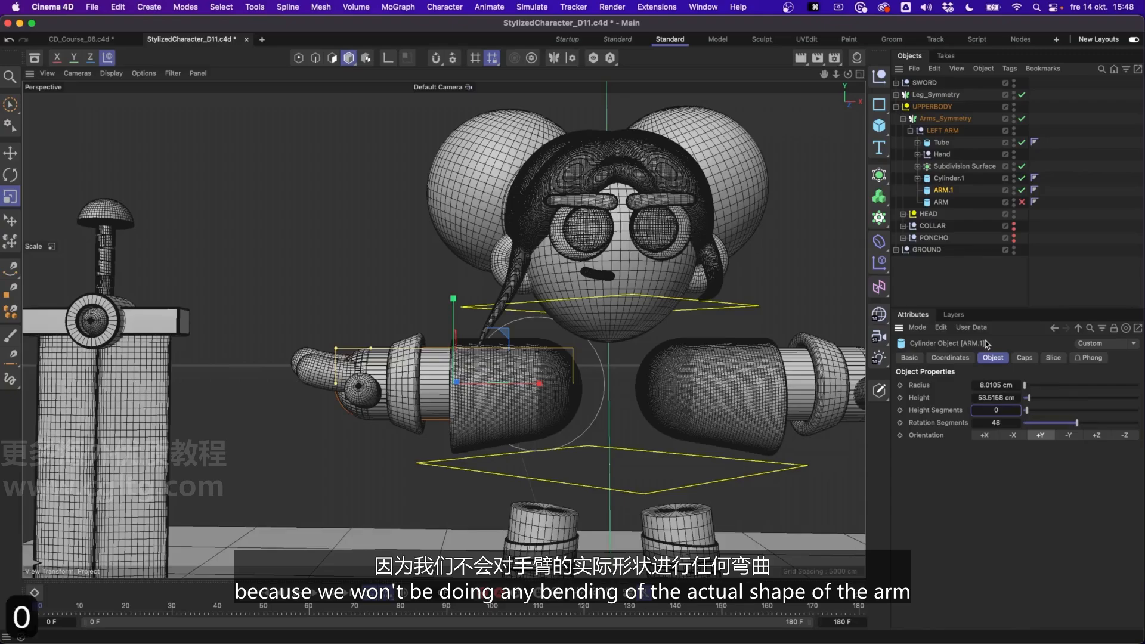
pyautogui.press('Return')
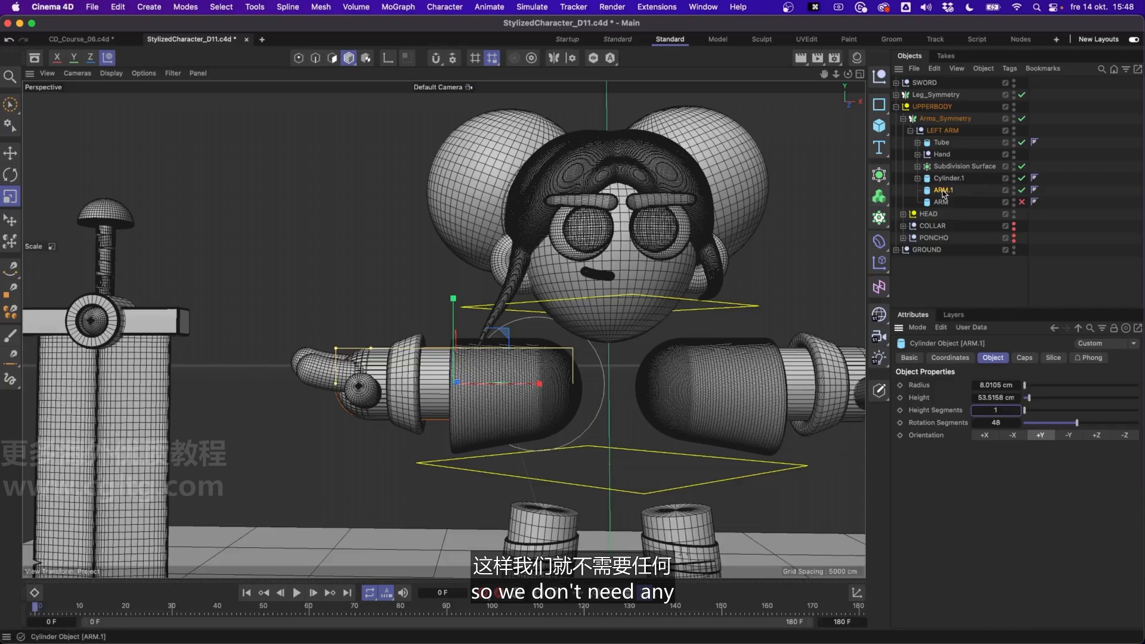
# - Switch to the Front view and frame the arm with the ARM.1 cylinder closely
pyautogui.middleClick(661, 281)
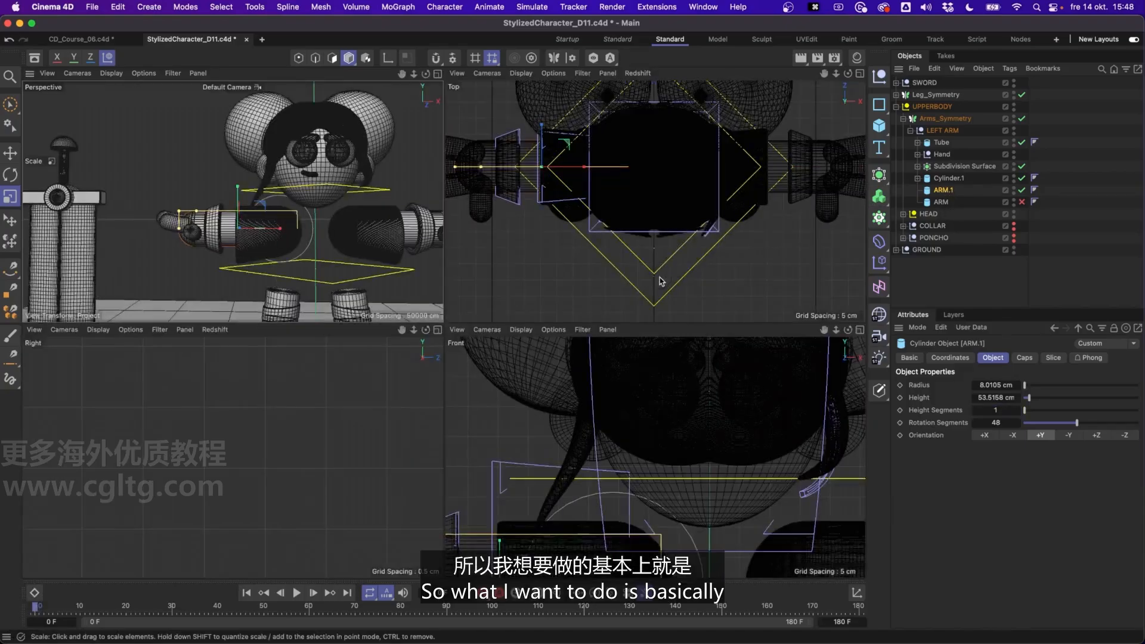
pyautogui.middleClick(591, 382)
pyautogui.keyDown('alt'); pyautogui.moveTo(377, 458); pyautogui.dragTo(725, 215, button='middle'); pyautogui.keyUp('alt')
pyautogui.moveTo(540, 286)
pyautogui.keyDown('alt'); pyautogui.mouseDown(button='middle')
pyautogui.moveTo(599, 295)
pyautogui.moveTo(545, 281)
pyautogui.mouseUp(button='middle'); pyautogui.keyUp('alt')
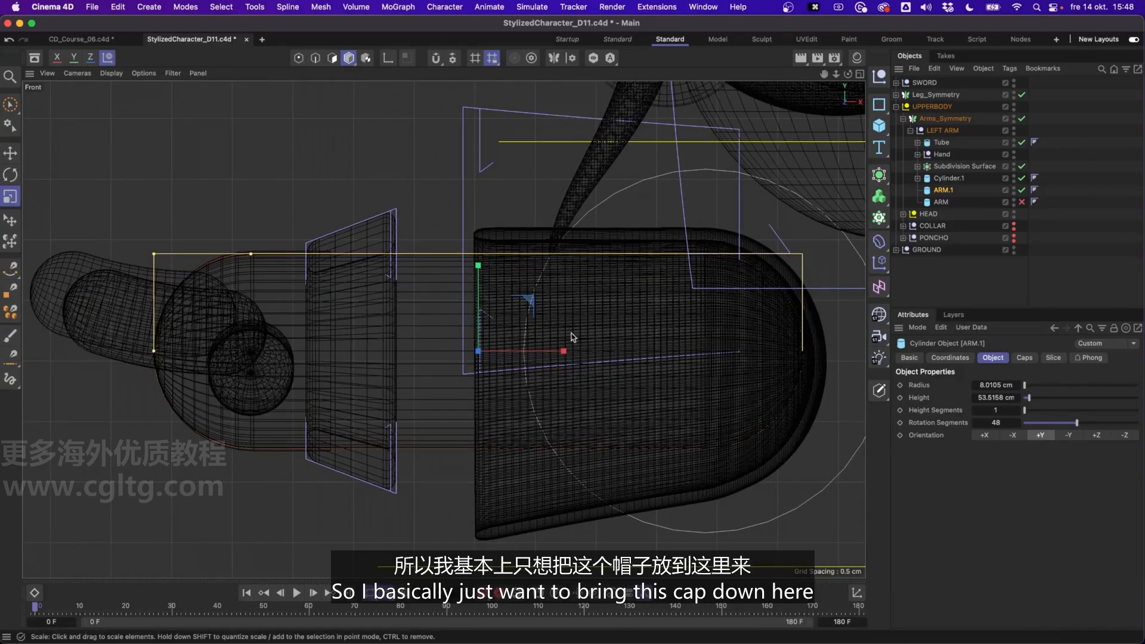
# - Try moving ARM.1 along the X axis and resizing it from its hand end, and undo both attempts
pyautogui.press('e')
pyautogui.moveTo(561, 355); pyautogui.dragTo(298, 367)
pyautogui.hotkey('ctrl', 'z')
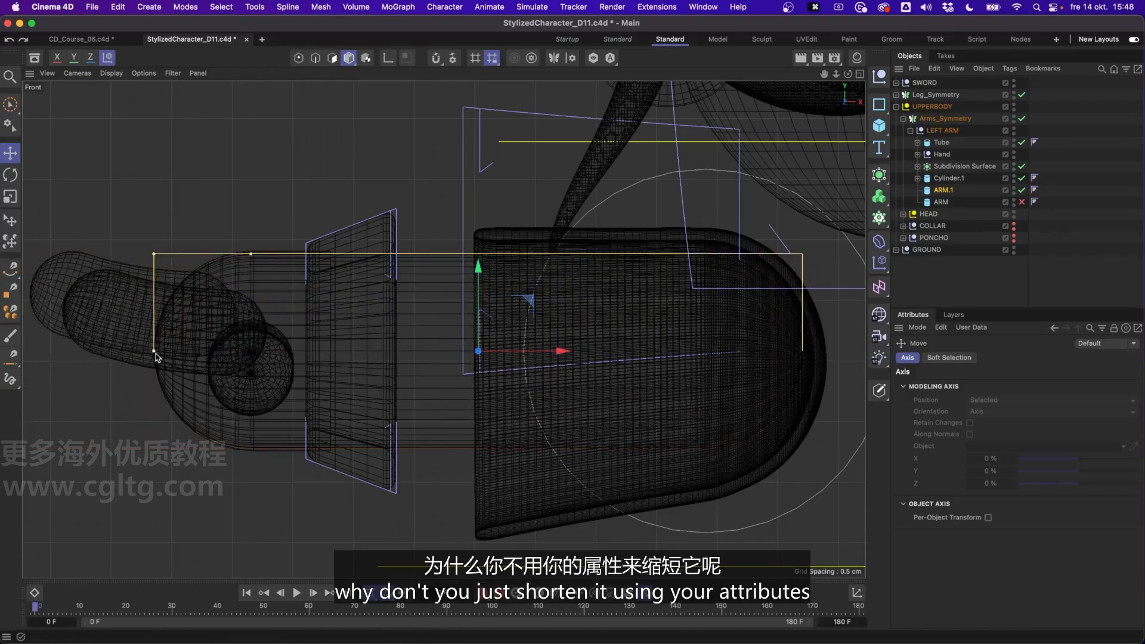
pyautogui.moveTo(154, 352); pyautogui.dragTo(263, 353)
pyautogui.press('super+z')
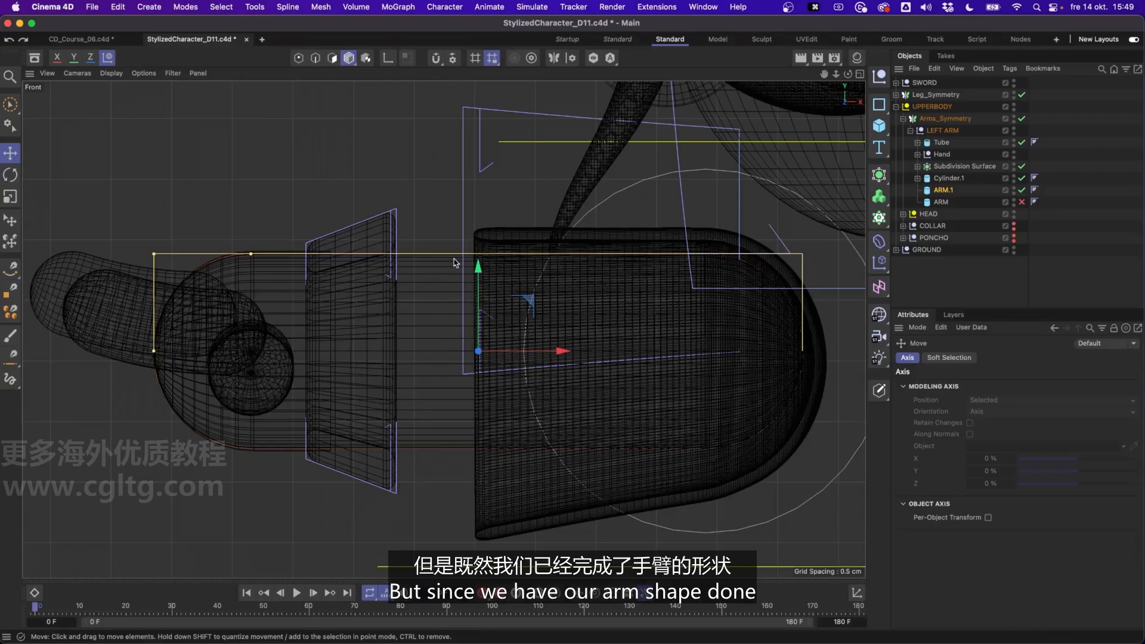
# - Make the ARM.1 cylinder editable and select all points of its rounded cap on the body side, including hidden ones
pyautogui.click(944, 191)
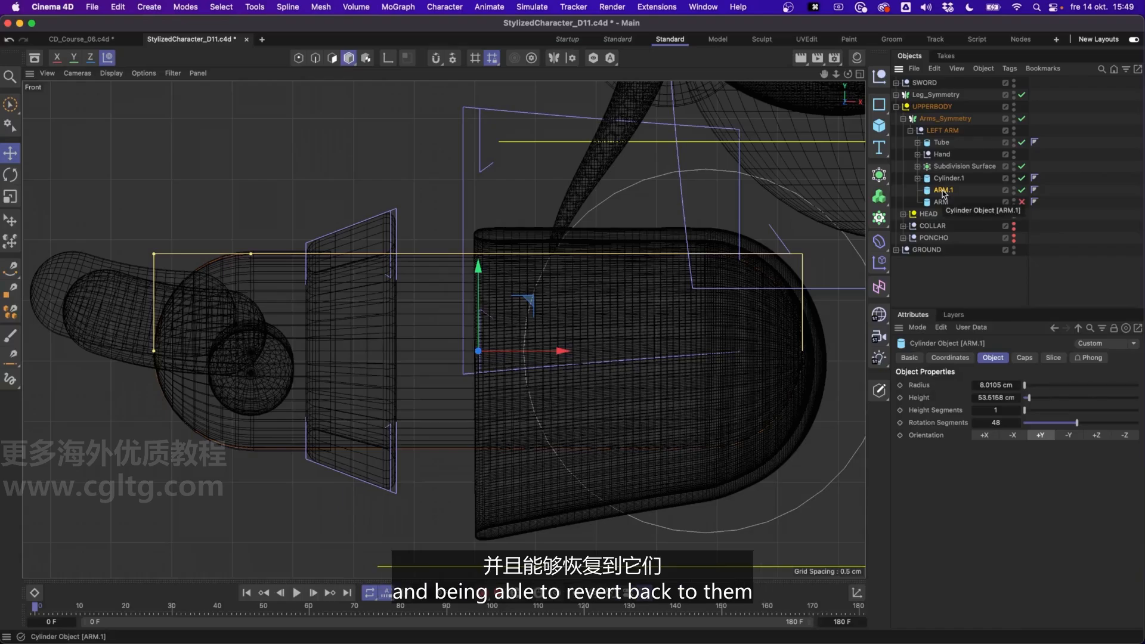
pyautogui.press('c')
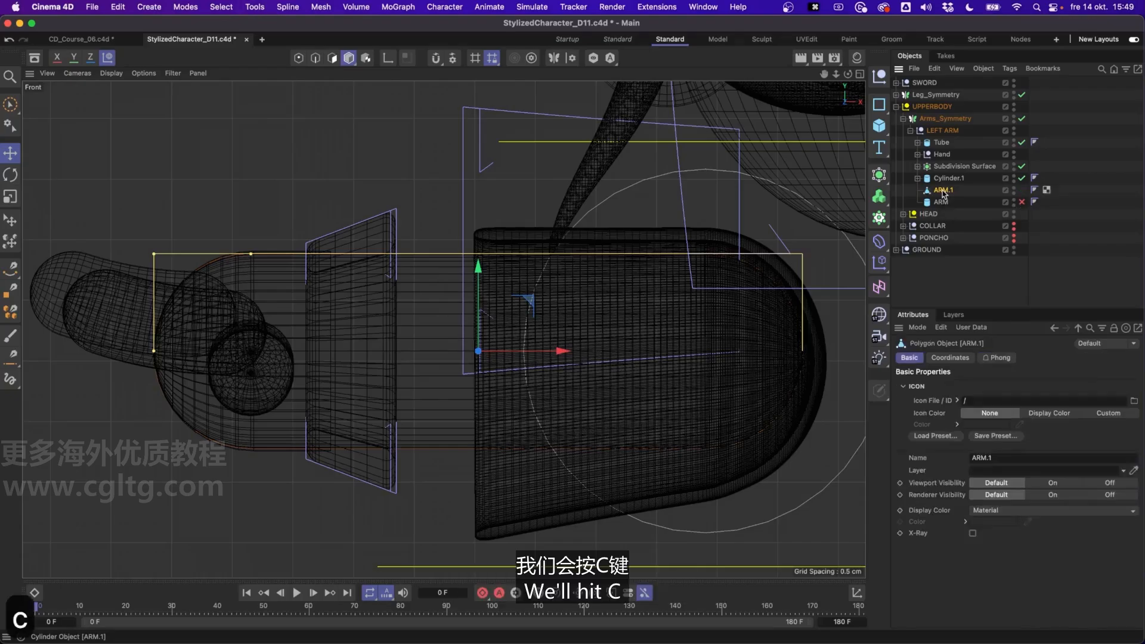
pyautogui.click(300, 59)
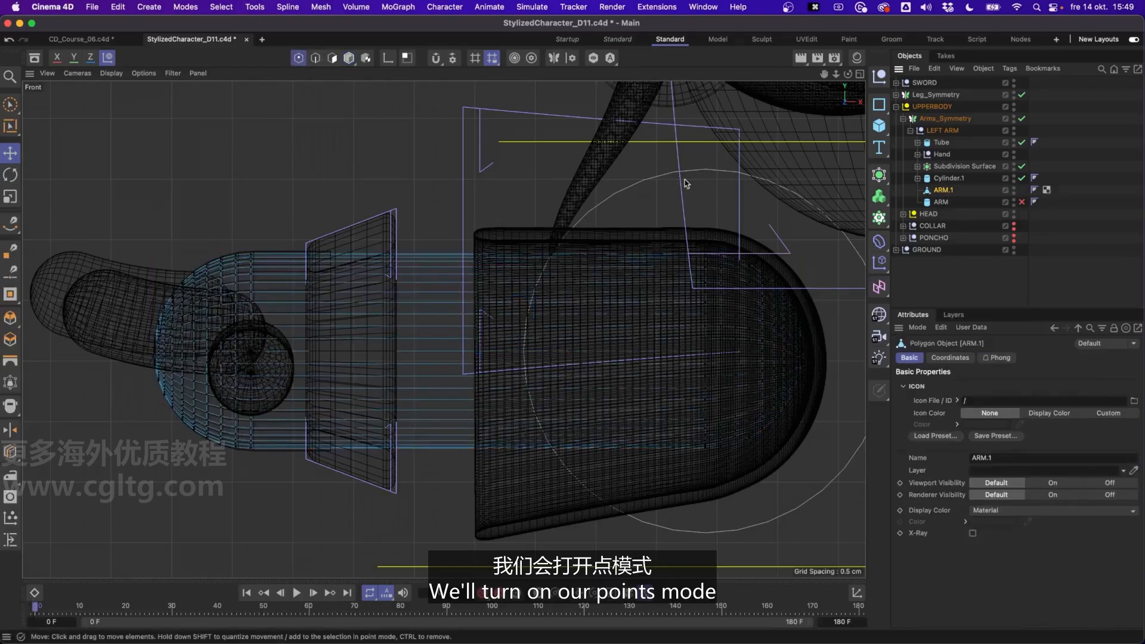
pyautogui.click(12, 106)
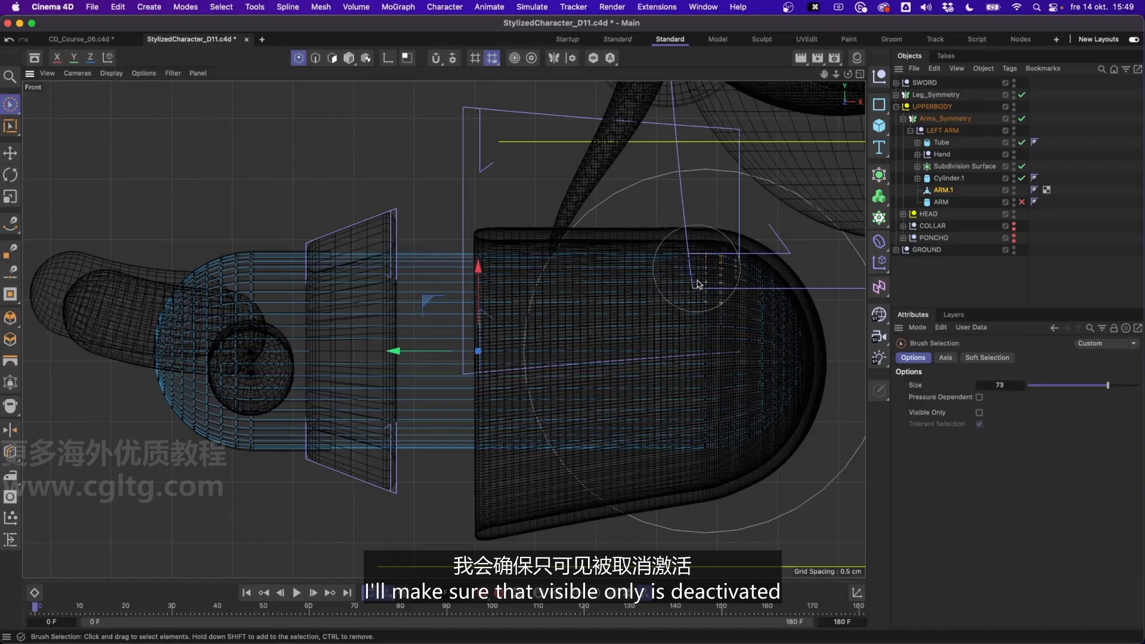
pyautogui.moveTo(699, 284)
pyautogui.mouseDown()
pyautogui.moveTo(703, 439)
pyautogui.moveTo(787, 381)
pyautogui.moveTo(723, 260)
pyautogui.moveTo(723, 410)
pyautogui.moveTo(813, 348)
pyautogui.moveTo(695, 316)
pyautogui.moveTo(703, 253)
pyautogui.moveTo(736, 414)
pyautogui.mouseUp()
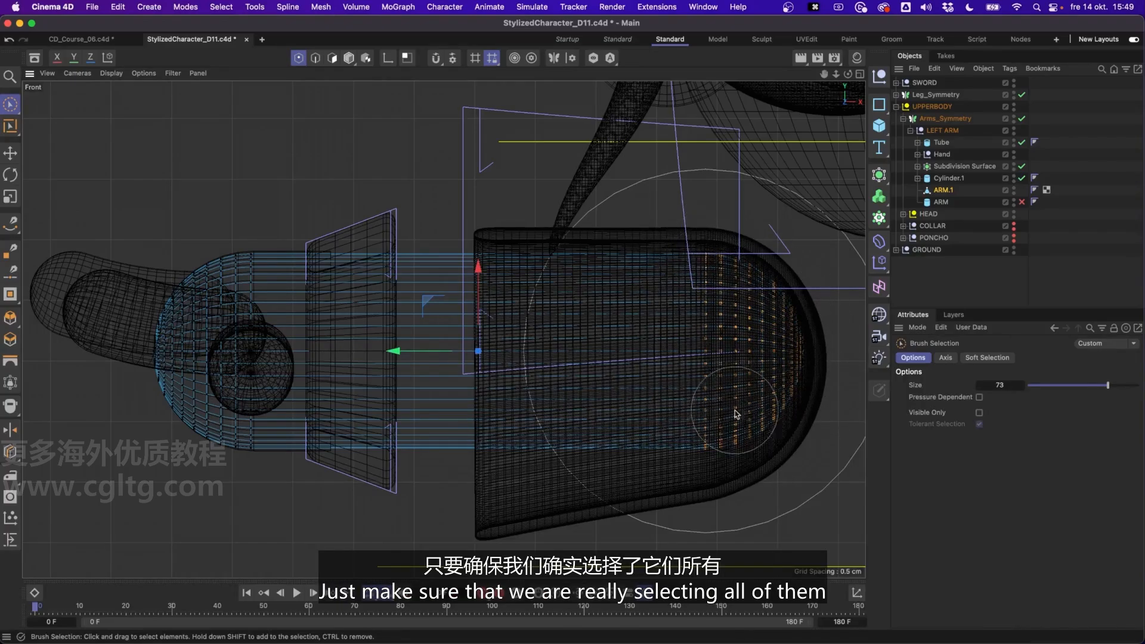
# - Move the selected cap points along the X axis toward the hand so their edge line ends just beyond the glove cuff
pyautogui.press('e')
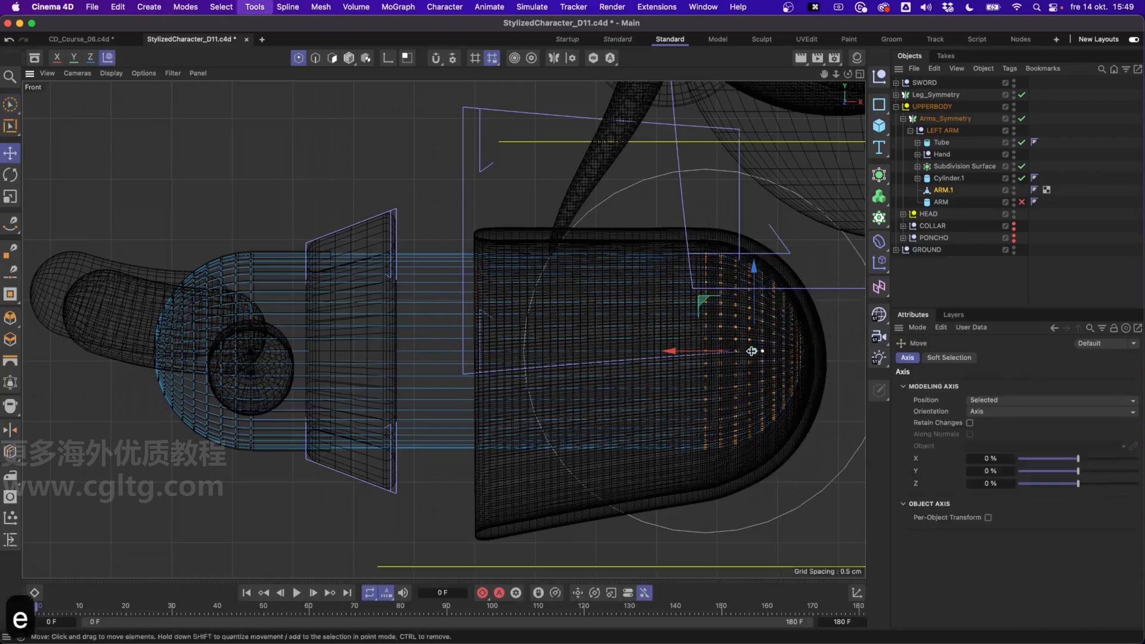
pyautogui.moveTo(692, 350); pyautogui.dragTo(417, 368)
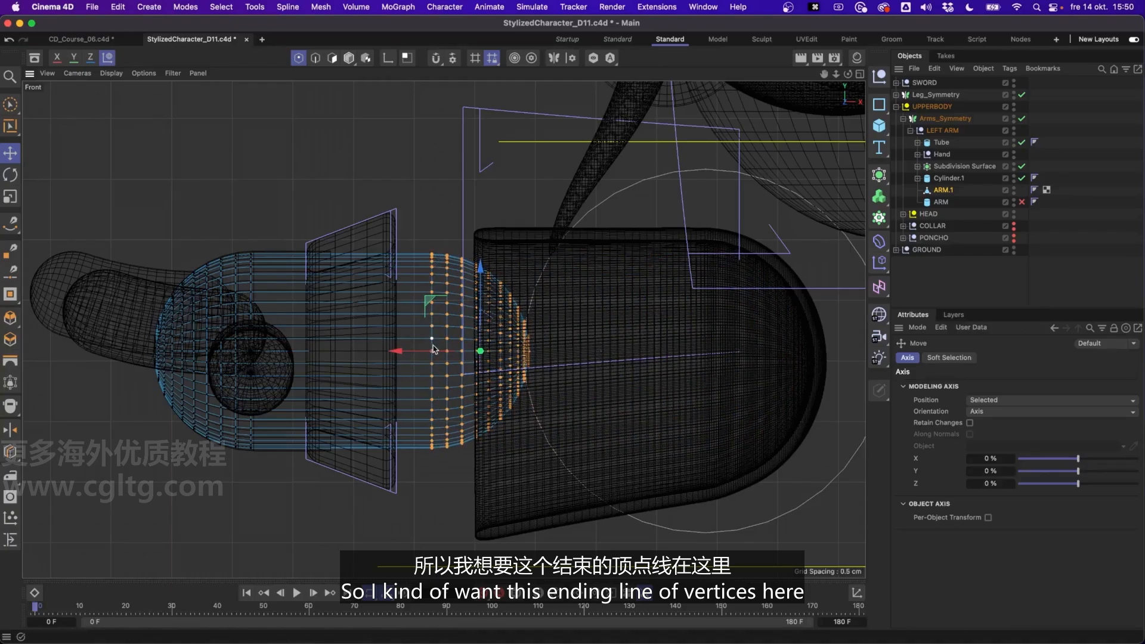
pyautogui.moveTo(415, 356); pyautogui.dragTo(418, 355)
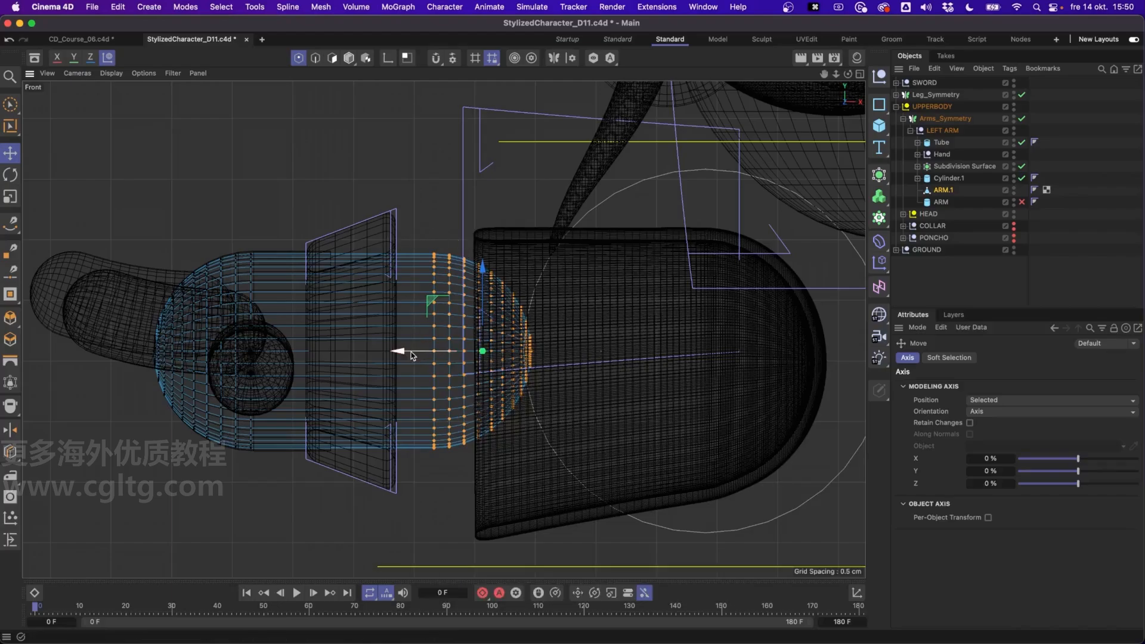
pyautogui.moveTo(409, 353); pyautogui.dragTo(407, 353)
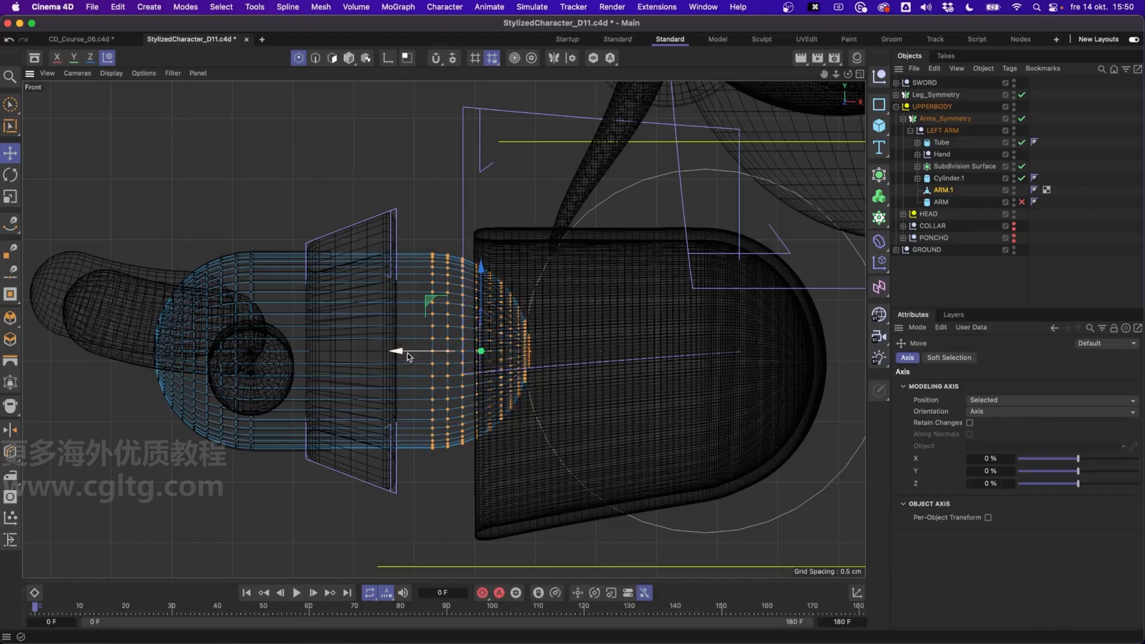
# - Select all points of ARM.1's hand-end cap and shift them about 0.2 cm inward along the arm
pyautogui.keyDown('alt'); pyautogui.moveTo(407, 353); pyautogui.dragTo(536, 332, button='middle'); pyautogui.keyUp('alt')
pyautogui.scroll(5, 305, 298)
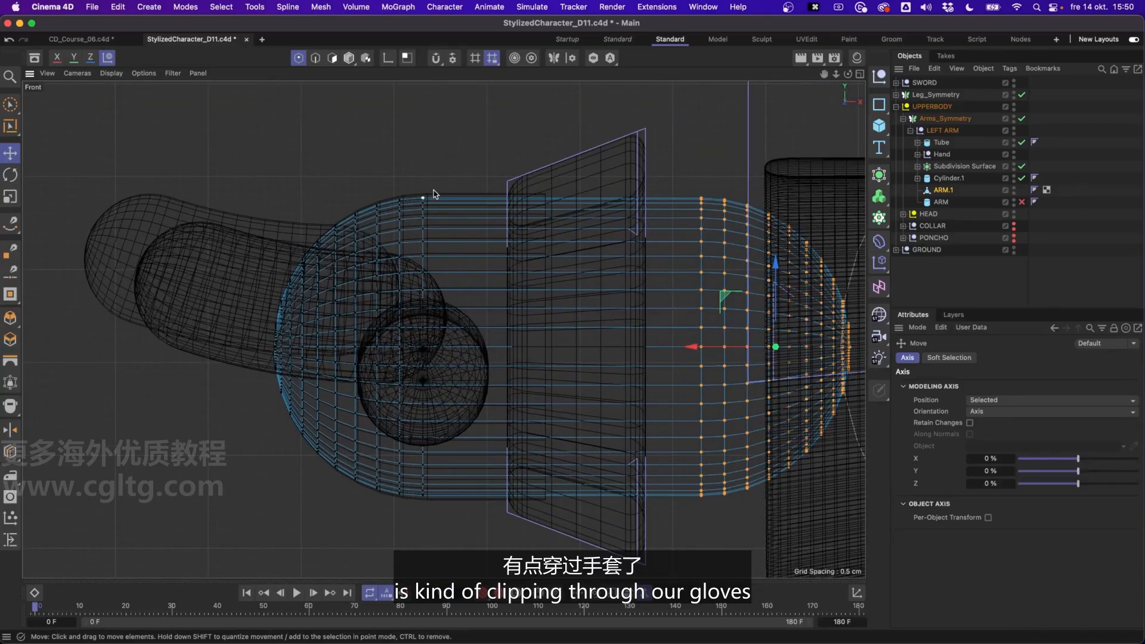
pyautogui.press('space')
pyautogui.moveTo(424, 187)
pyautogui.mouseDown()
pyautogui.moveTo(300, 289)
pyautogui.moveTo(400, 488)
pyautogui.moveTo(452, 188)
pyautogui.moveTo(384, 333)
pyautogui.moveTo(351, 164)
pyautogui.moveTo(280, 283)
pyautogui.moveTo(301, 373)
pyautogui.mouseUp()
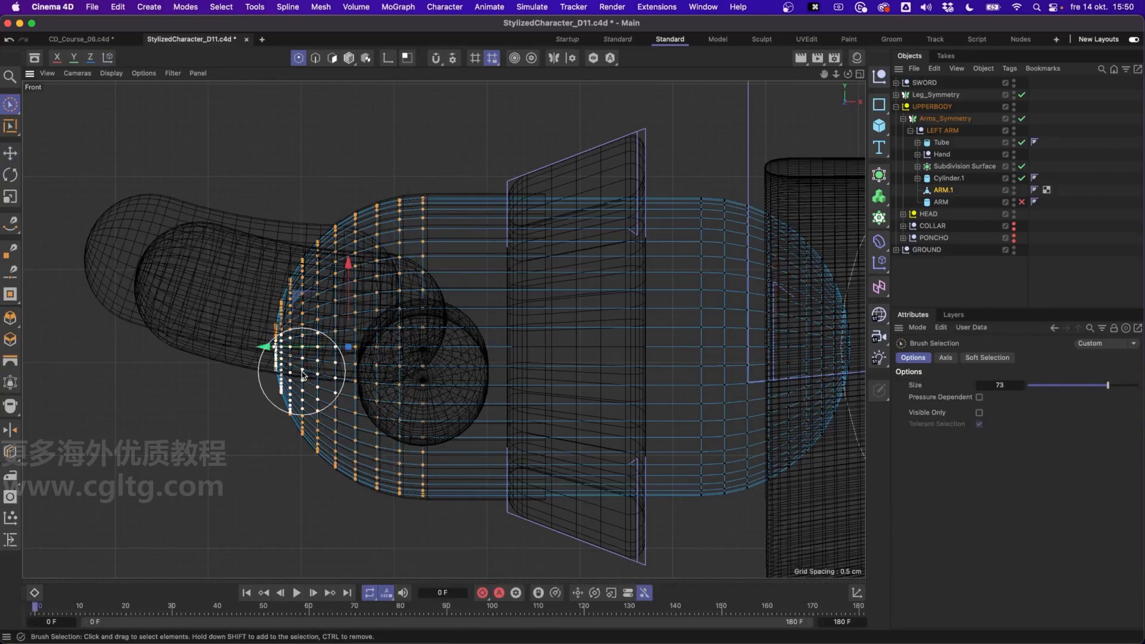
pyautogui.keyDown('ctrl'); pyautogui.moveTo(405, 183); pyautogui.dragTo(406, 186, button='middle'); pyautogui.keyUp('ctrl')
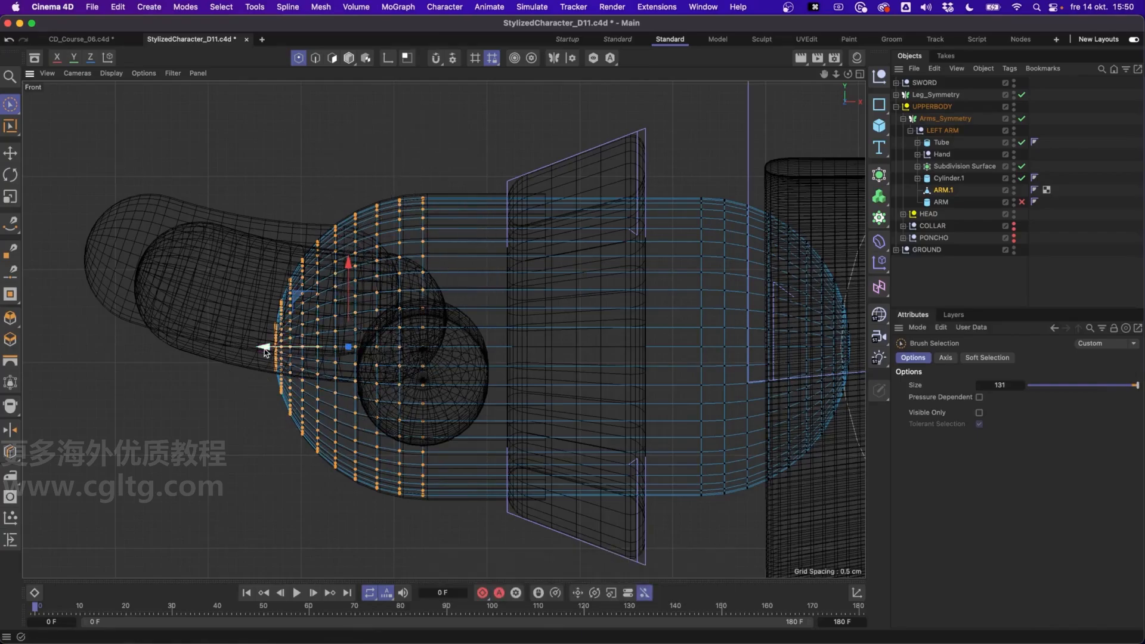
pyautogui.moveTo(264, 349); pyautogui.dragTo(268, 352)
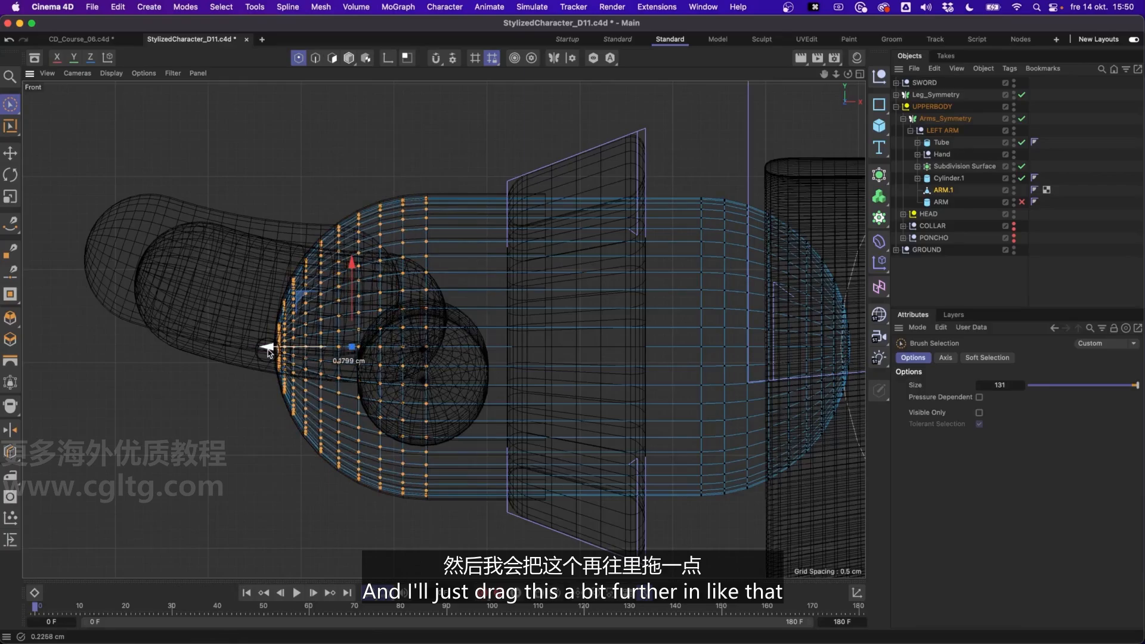
# - Rename the shortened ARM.1 object as FOREARM
pyautogui.keyDown('alt'); pyautogui.moveTo(419, 328); pyautogui.dragTo(164, 336, button='middle'); pyautogui.keyUp('alt')
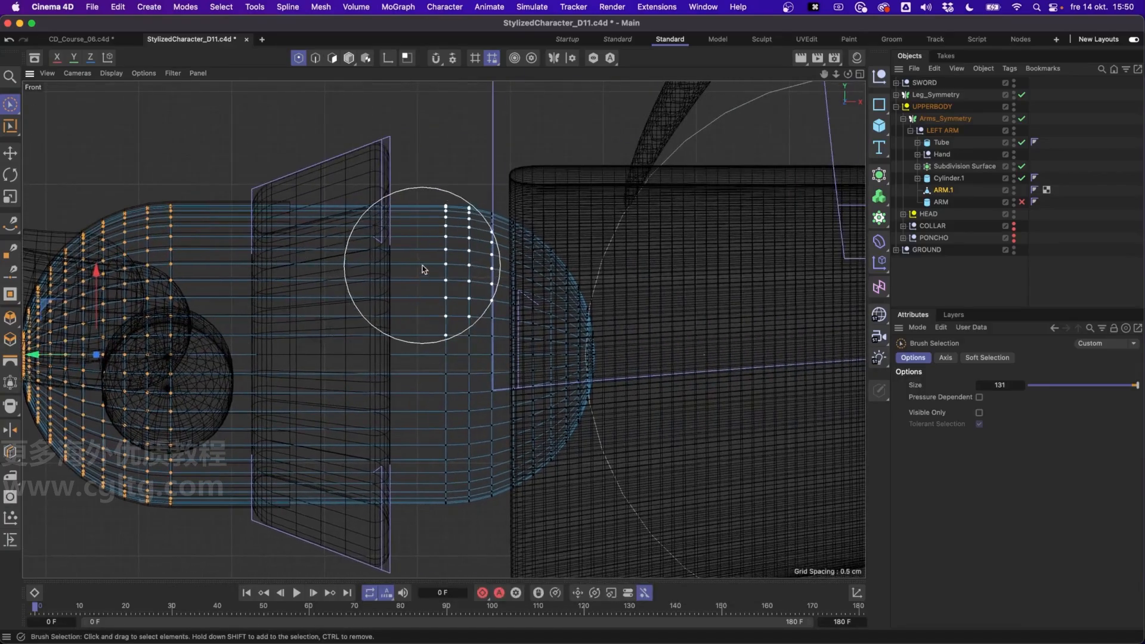
pyautogui.keyDown('alt'); pyautogui.moveTo(423, 267); pyautogui.dragTo(424, 286, button='right'); pyautogui.keyUp('alt')
pyautogui.keyDown('alt'); pyautogui.moveTo(443, 308); pyautogui.dragTo(441, 329, button='middle'); pyautogui.keyUp('alt')
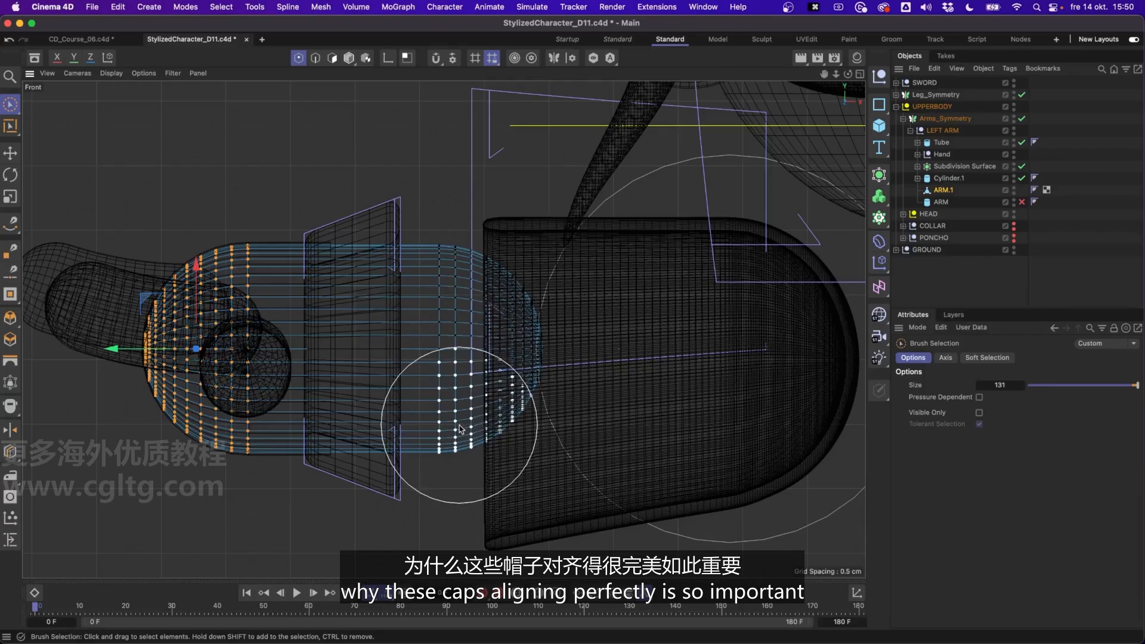
pyautogui.doubleClick(943, 190)
pyautogui.write('FOREARM')
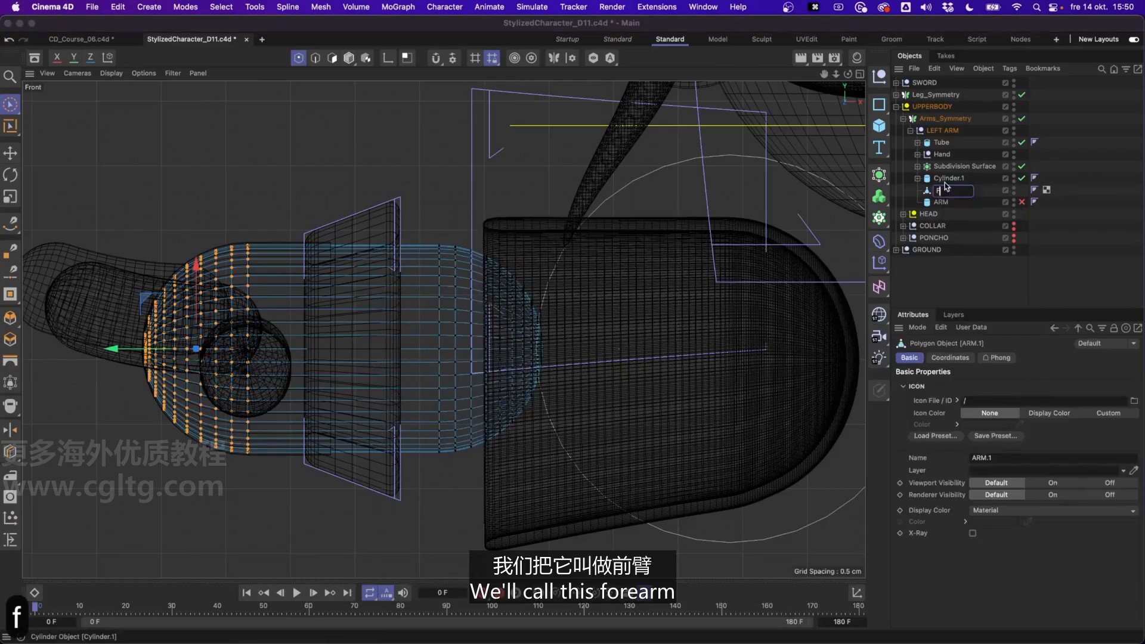
pyautogui.press('Return')
# - Duplicate the stored ARM cylinder and enable the copy as UPPERARM with 1 height segment
pyautogui.click(941, 202)
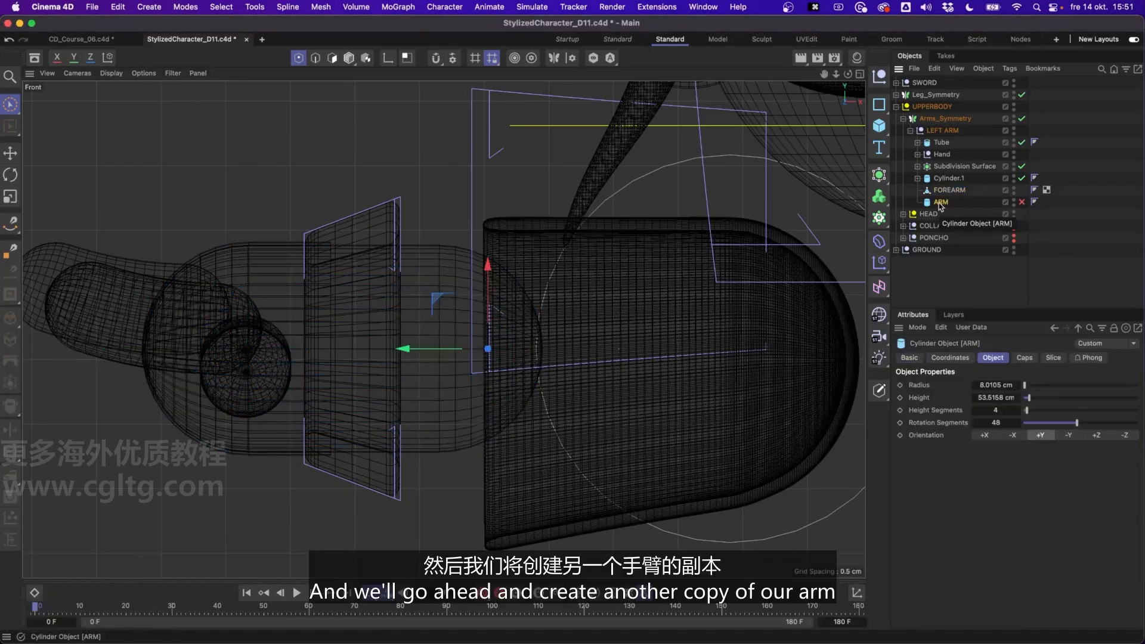
pyautogui.keyDown('ctrl'); pyautogui.moveTo(943, 199); pyautogui.dragTo(944, 198); pyautogui.keyUp('ctrl')
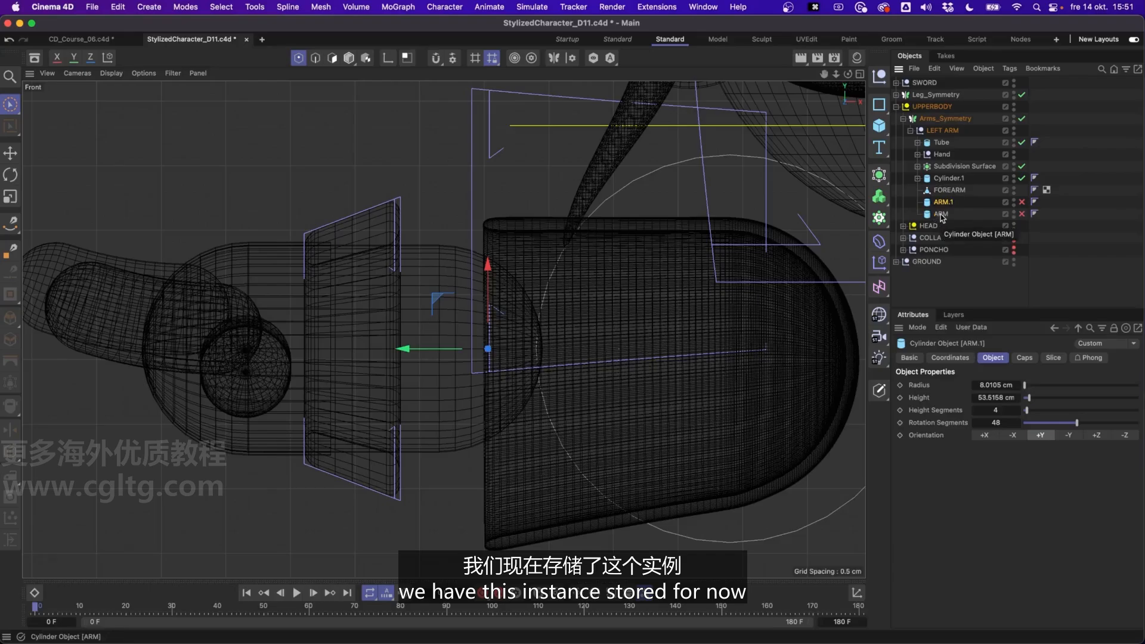
pyautogui.click(1022, 202)
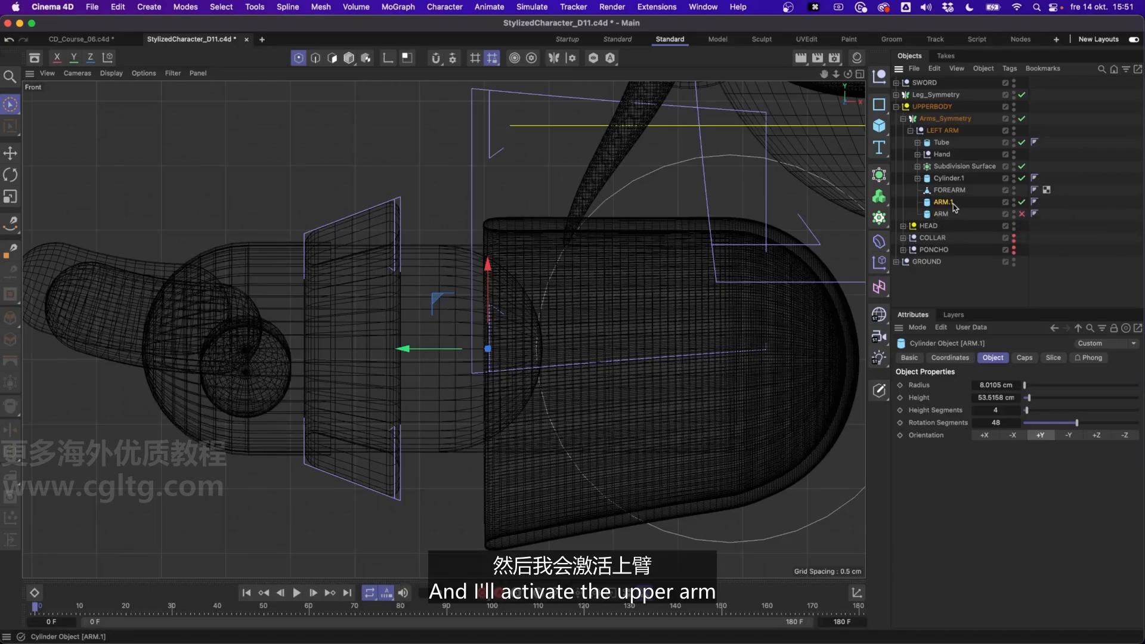
pyautogui.doubleClick(944, 202)
pyautogui.write('UPPERARM')
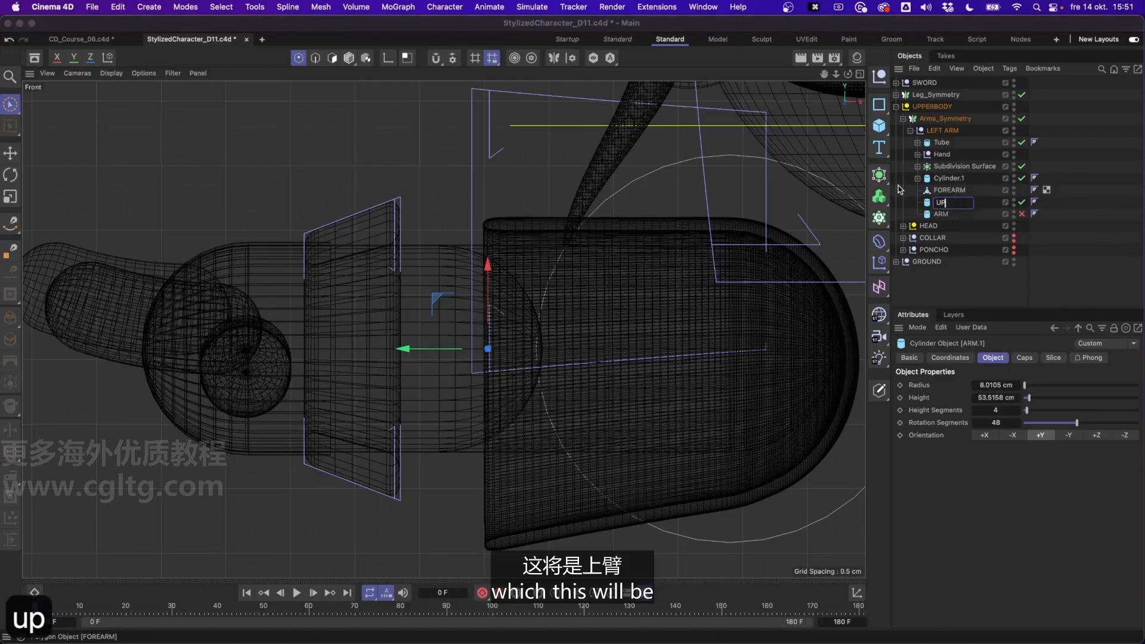
pyautogui.press('Return')
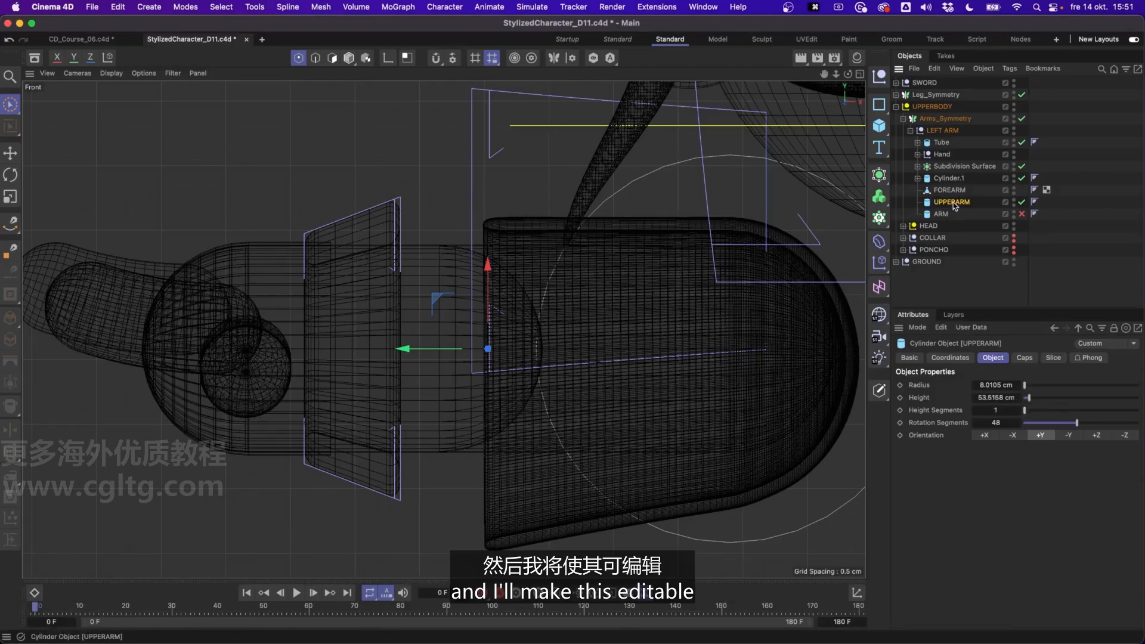
# - Make UPPERARM editable and select all points of its rounded cap at the hand end
pyautogui.press('c')
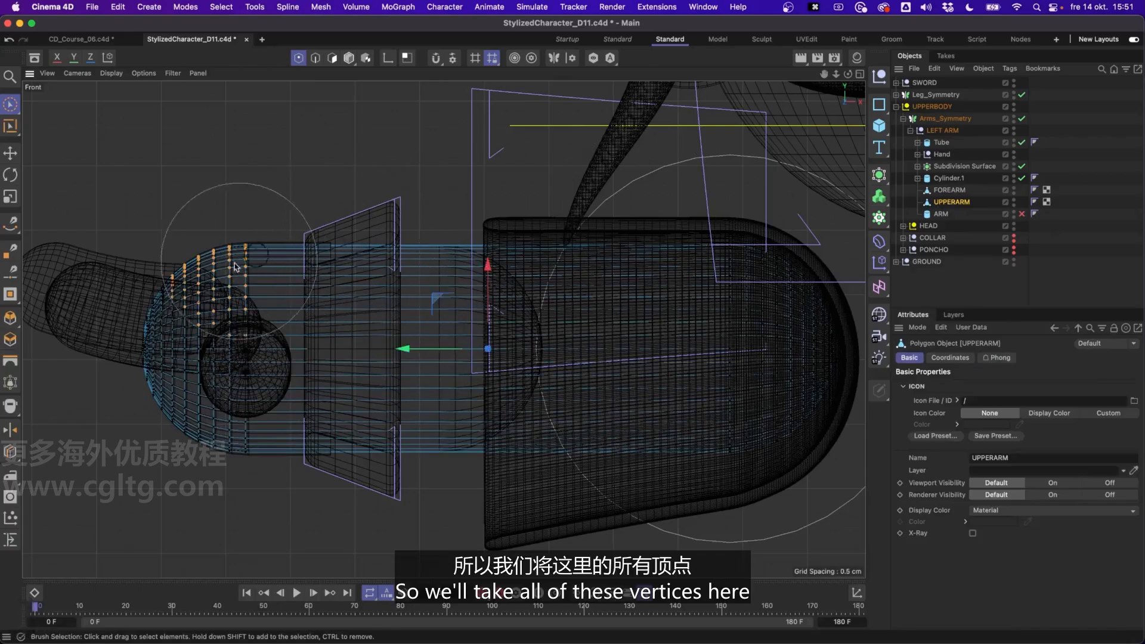
pyautogui.moveTo(234, 267)
pyautogui.mouseDown()
pyautogui.moveTo(170, 295)
pyautogui.moveTo(203, 358)
pyautogui.moveTo(226, 274)
pyautogui.moveTo(179, 325)
pyautogui.moveTo(238, 259)
pyautogui.mouseUp()
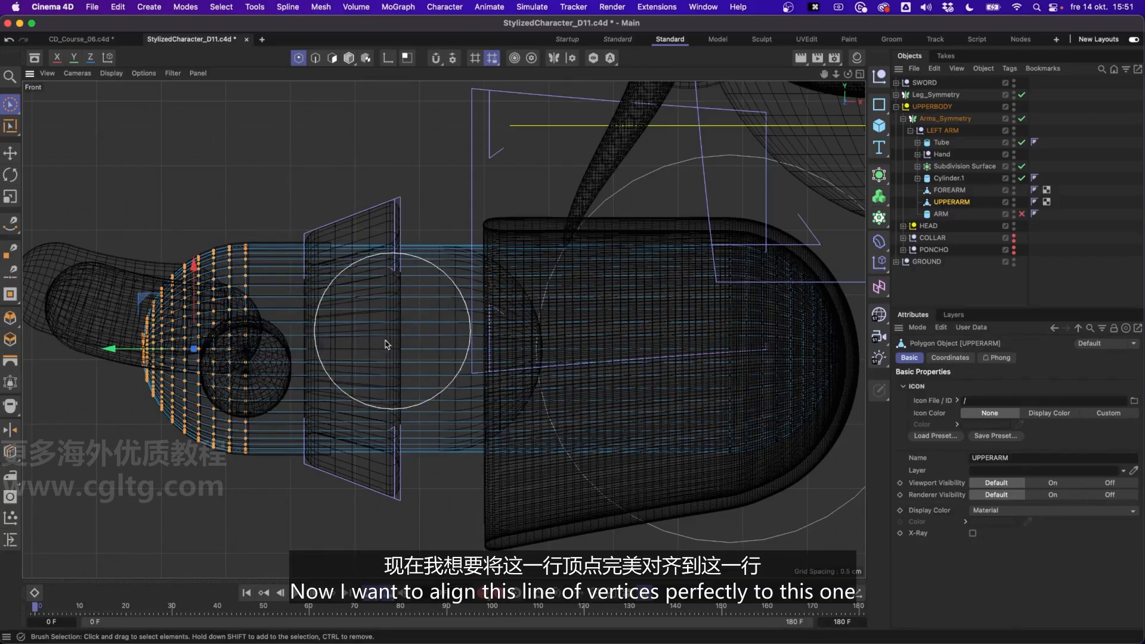
pyautogui.scroll(3, 382, 322)
pyautogui.scroll(2, 217, 255)
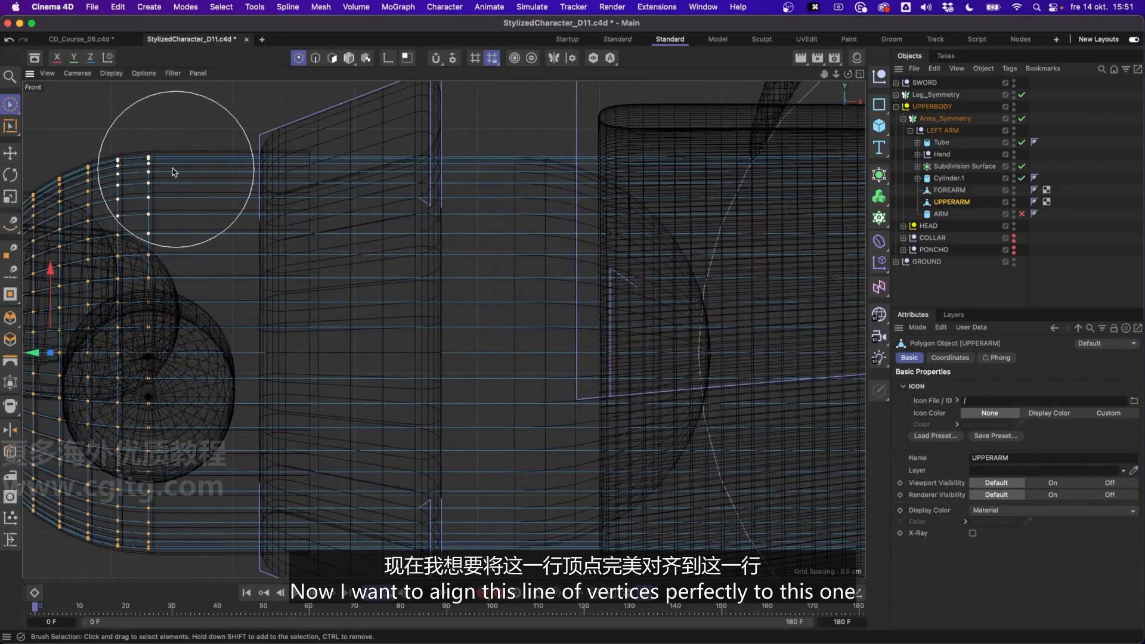
# - Shift the modeling axis of the selected UPPERARM points to 100% in X, onto the cap's edge line
pyautogui.press('e')
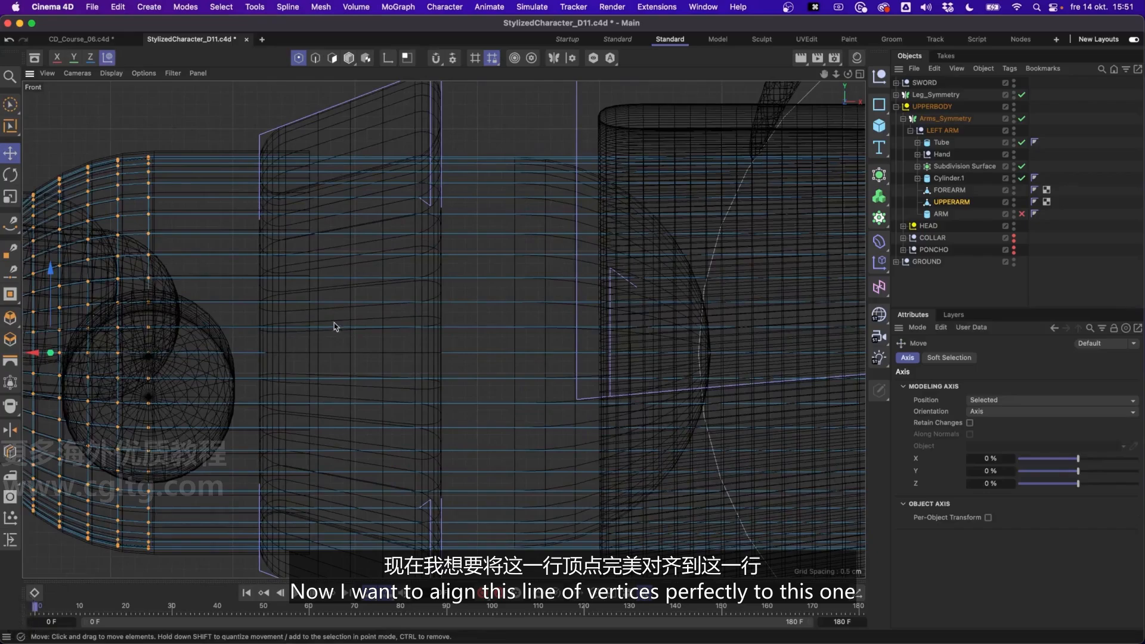
pyautogui.keyDown('alt'); pyautogui.moveTo(504, 356); pyautogui.dragTo(596, 368, button='middle'); pyautogui.keyUp('alt')
pyautogui.keyDown('alt'); pyautogui.moveTo(596, 368); pyautogui.dragTo(475, 392, button='right'); pyautogui.keyUp('alt')
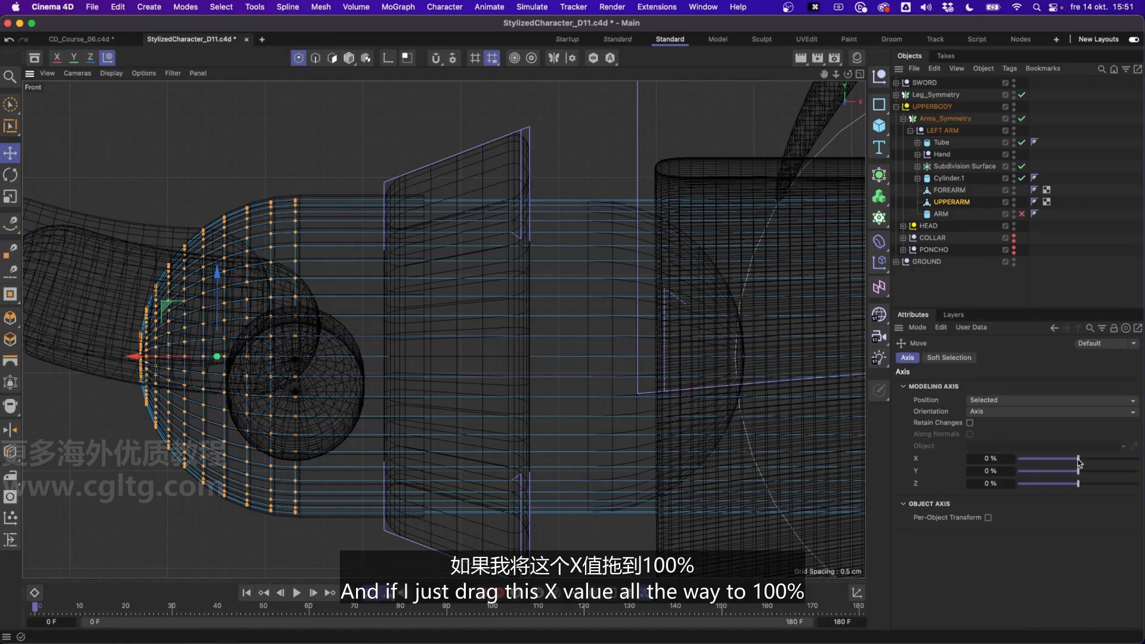
pyautogui.moveTo(1081, 462); pyautogui.dragTo(1141, 442)
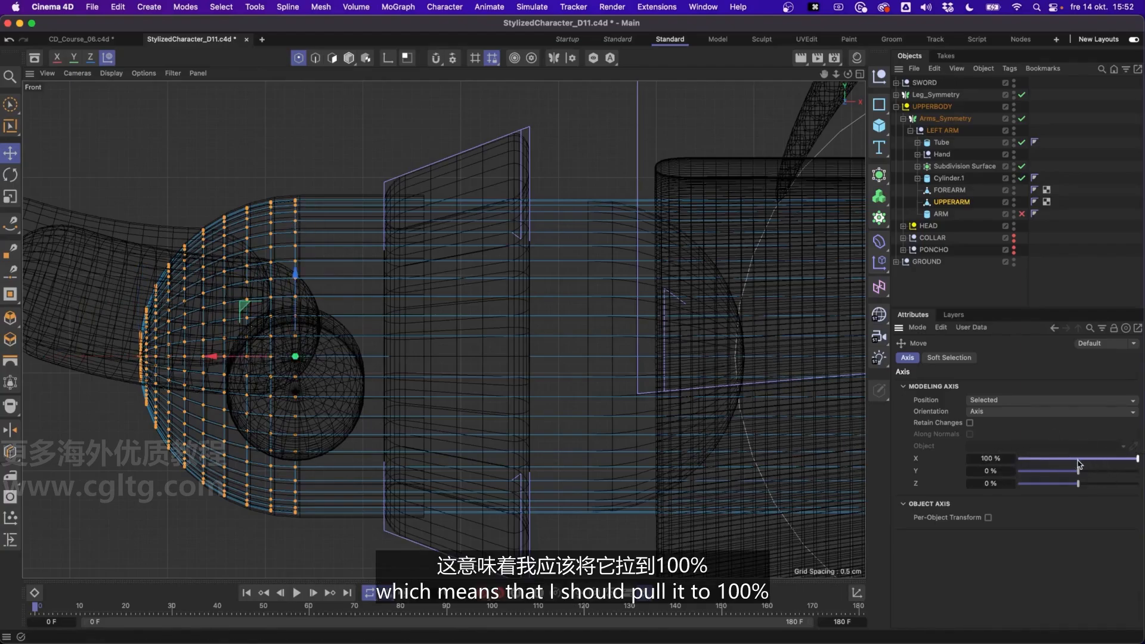
# - Enable snapping and move the UPPERARM cap points along X onto the edge line of FOREARM's elbow-side cap
pyautogui.click(439, 59)
pyautogui.moveTo(224, 362); pyautogui.dragTo(534, 363)
pyautogui.scroll(3, 586, 332)
pyautogui.scroll(1, 586, 330)
pyautogui.scroll(-5, 575, 306)
pyautogui.keyDown('alt'); pyautogui.moveTo(562, 315); pyautogui.dragTo(527, 324, button='middle'); pyautogui.keyUp('alt')
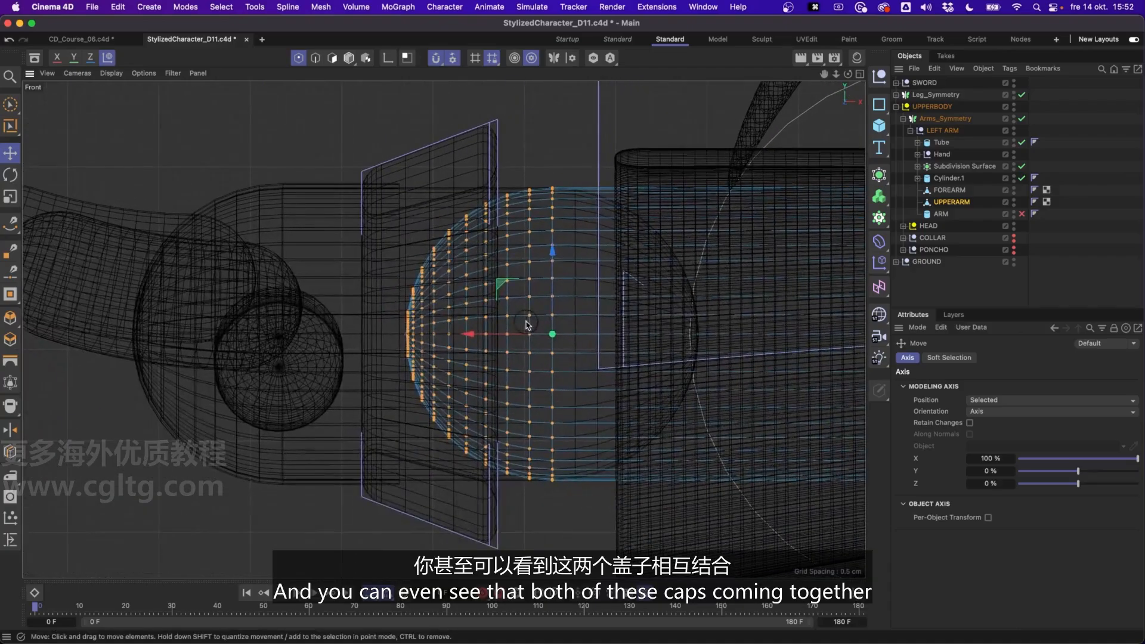
# - Clear the object selection and return to the Perspective view of the character
pyautogui.click(1016, 291)
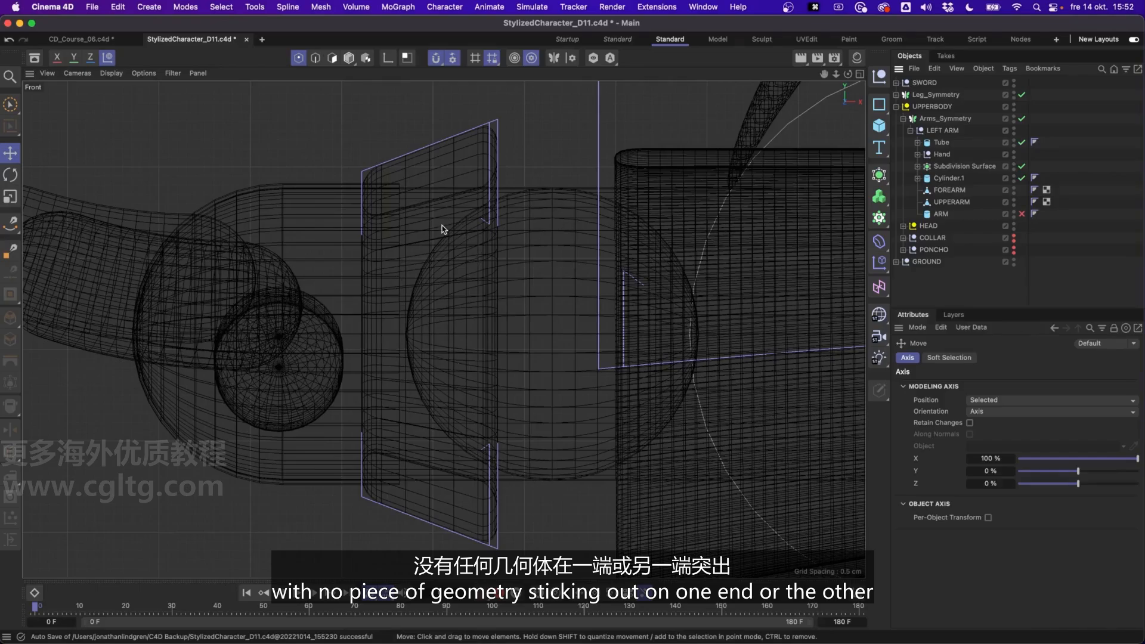
pyautogui.middleClick(495, 230)
pyautogui.middleClick(367, 208)
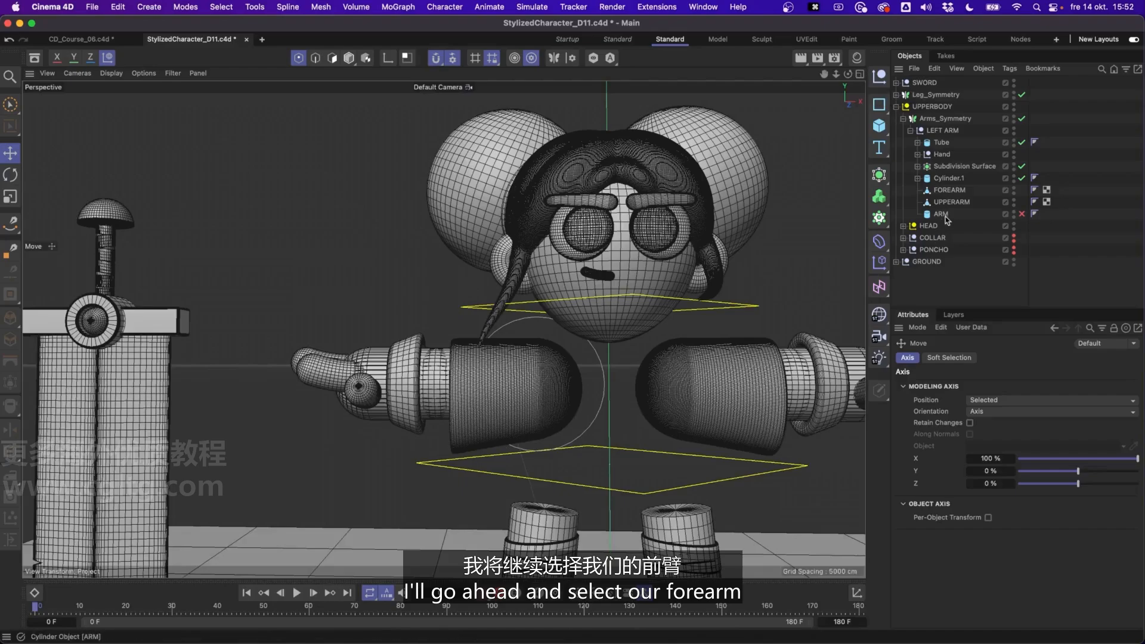
# - Group the FOREARM mesh under a new null in Model mode and name the null FOREARM
pyautogui.click(952, 190)
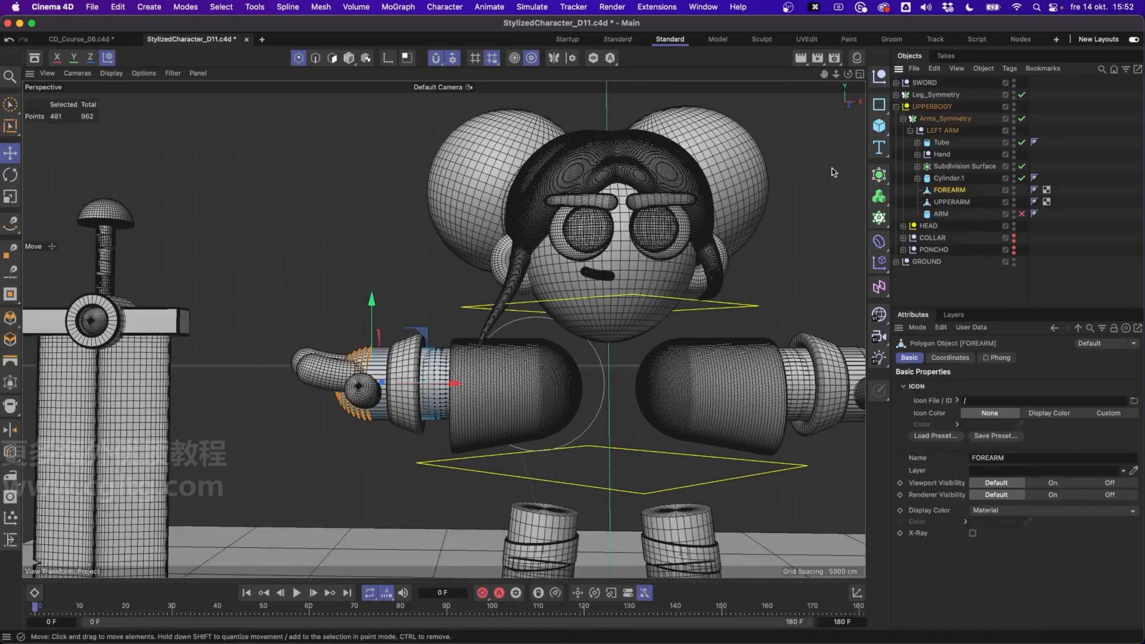
pyautogui.click(349, 60)
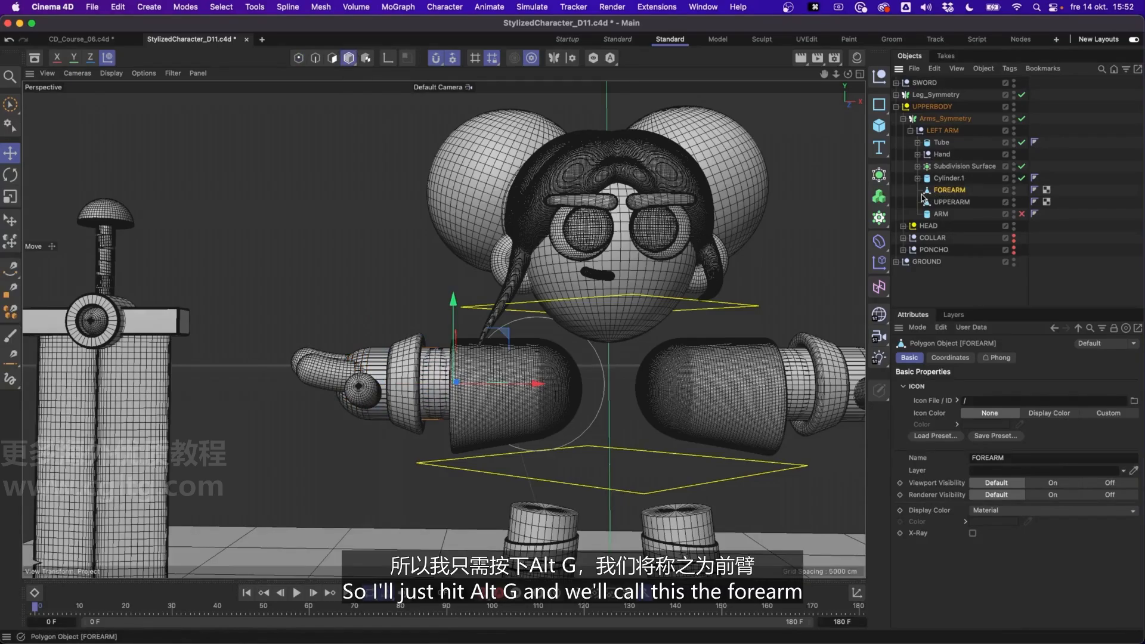
pyautogui.hotkey('alt', 'g')
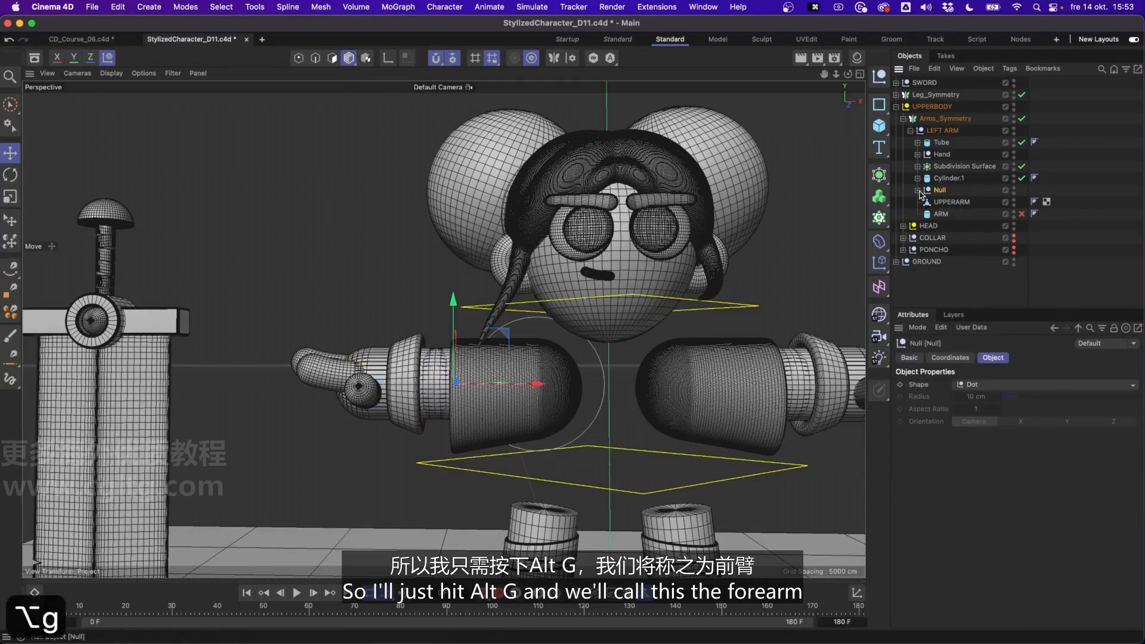
pyautogui.click(918, 190)
pyautogui.doubleClick(941, 189)
pyautogui.write('FOREARM')
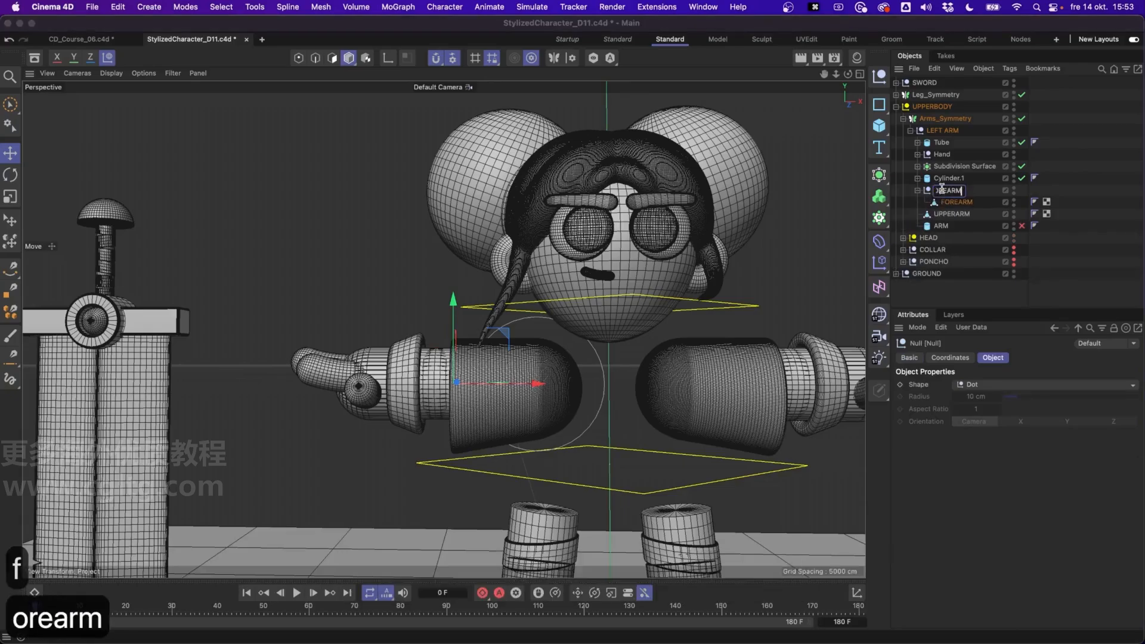
pyautogui.press('Return')
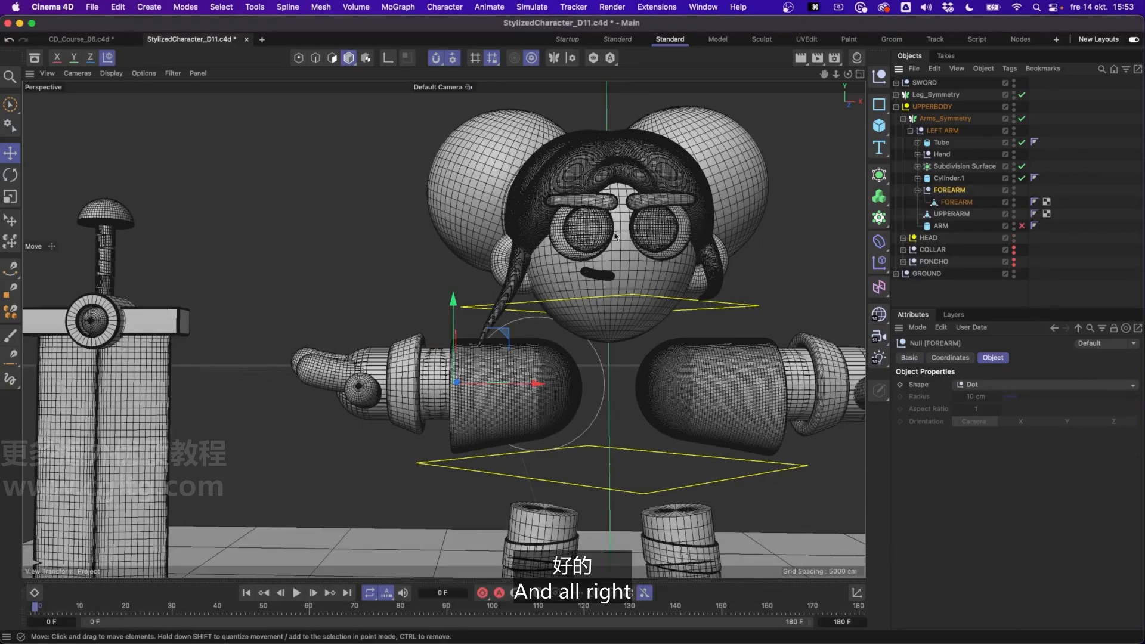
# - Move the FOREARM null's axis along X onto the elbow joint's center in the Front view, using snapping
pyautogui.middleClick(525, 229)
pyautogui.middleClick(682, 448)
pyautogui.middleClick(684, 452)
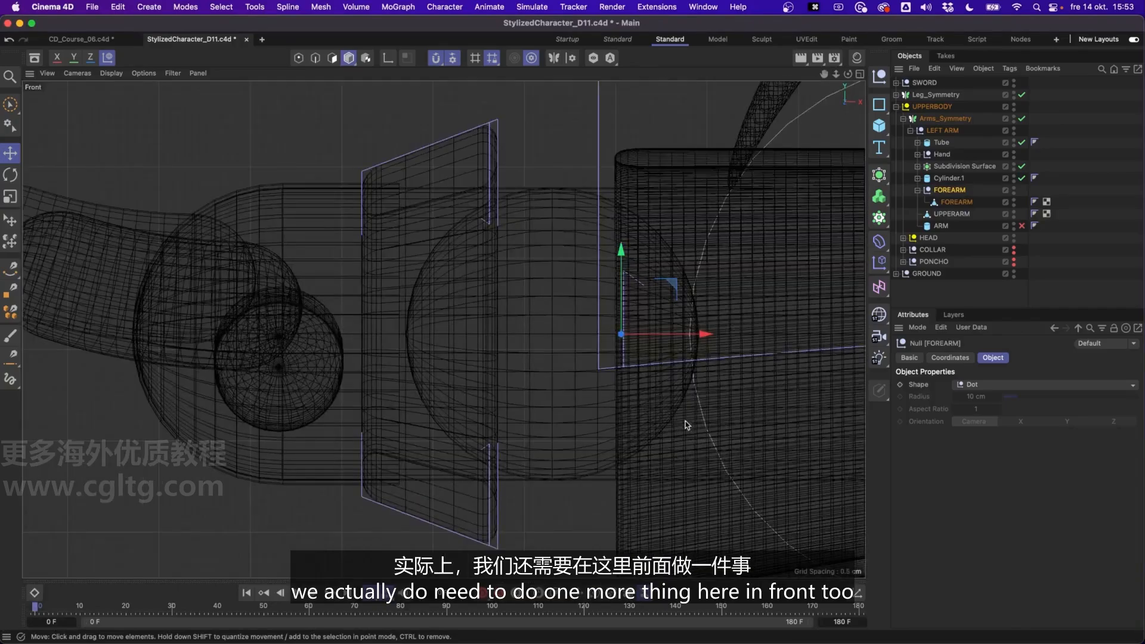
pyautogui.scroll(2, 603, 350)
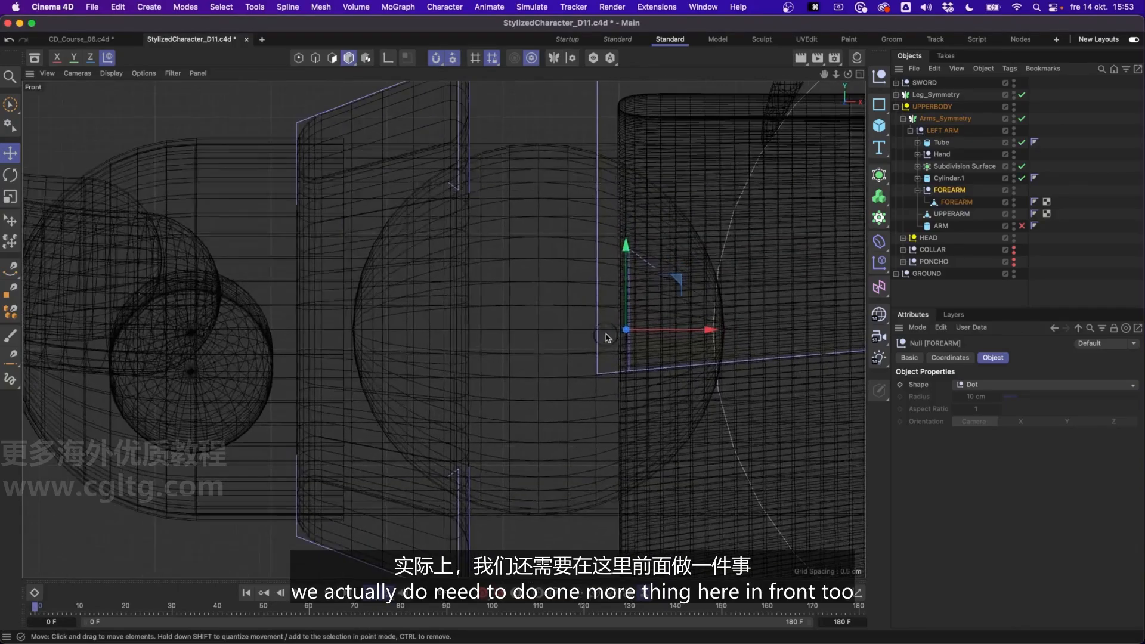
pyautogui.click(389, 58)
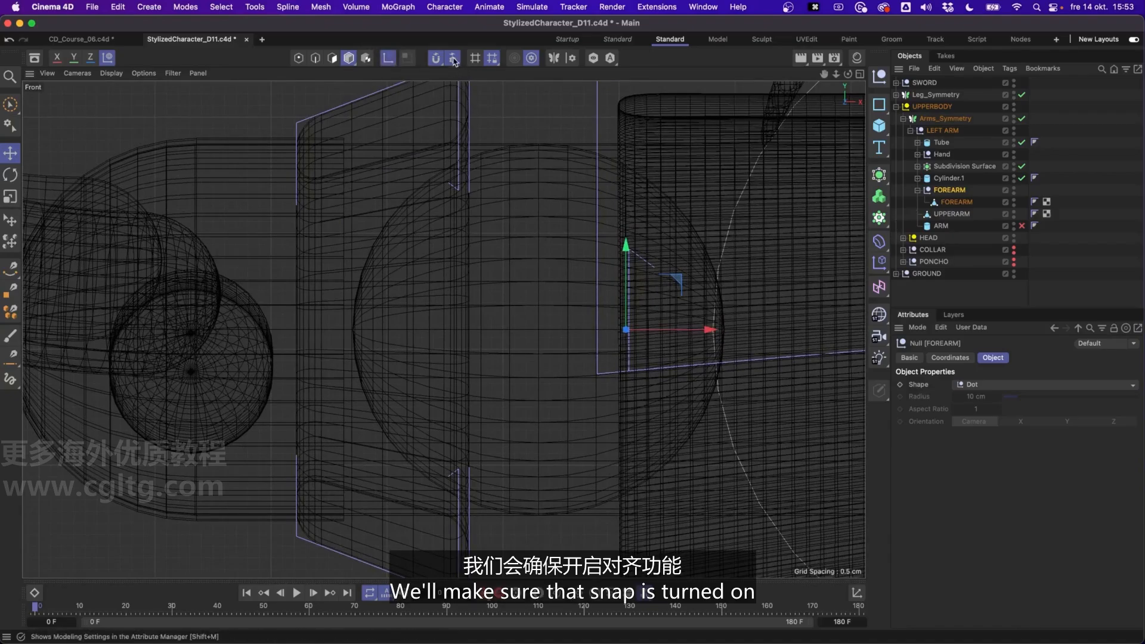
pyautogui.moveTo(661, 331); pyautogui.dragTo(545, 332)
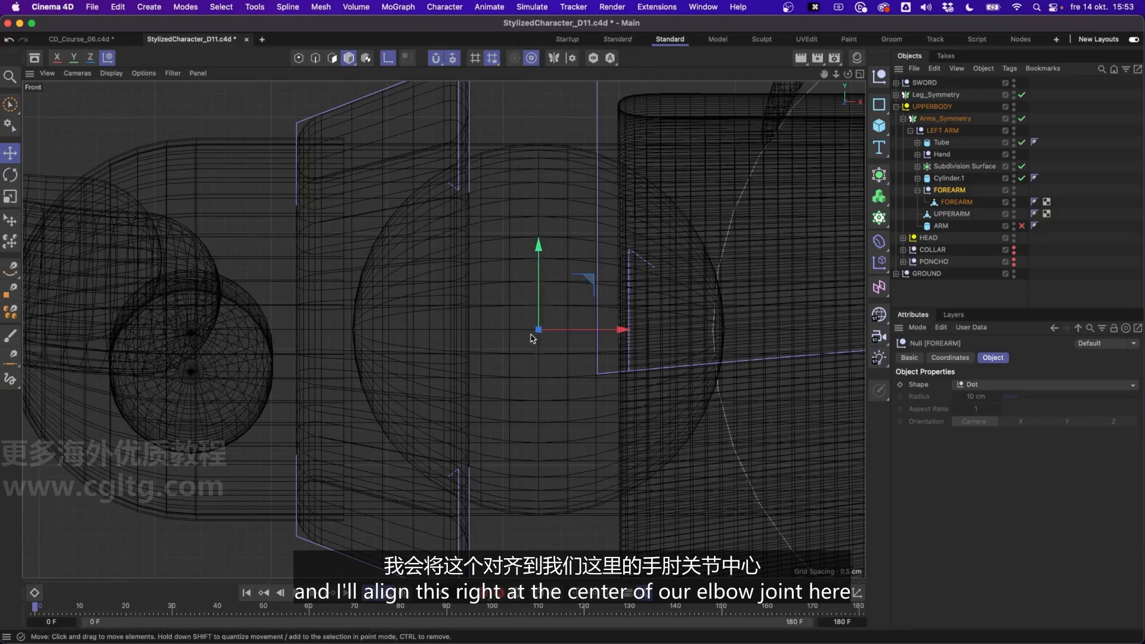
pyautogui.middleClick(561, 320)
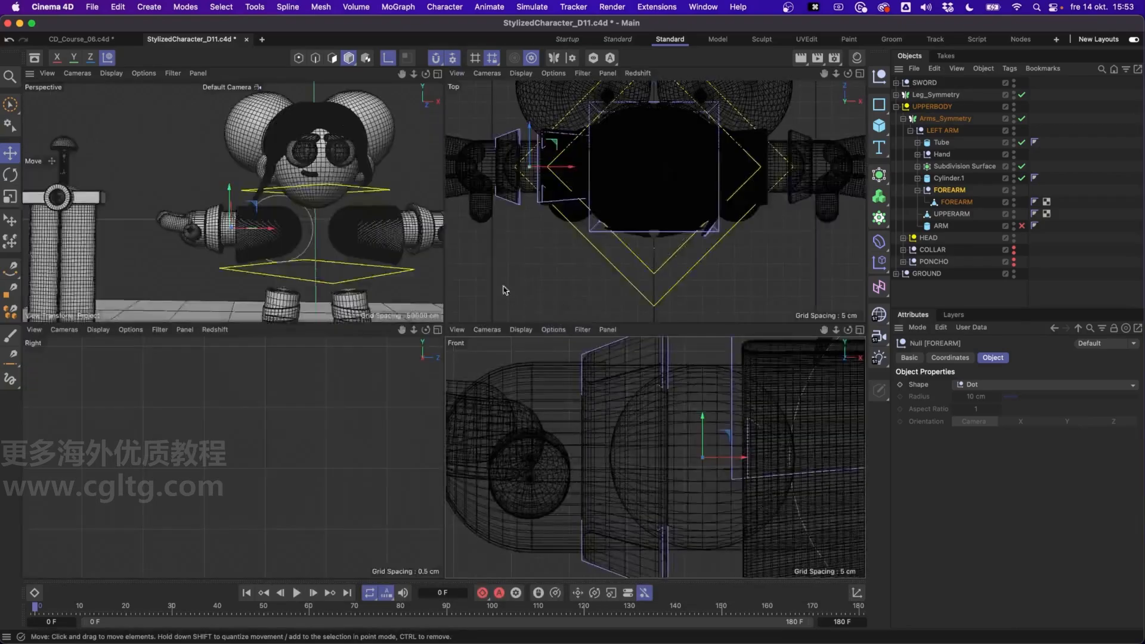
pyautogui.middleClick(363, 216)
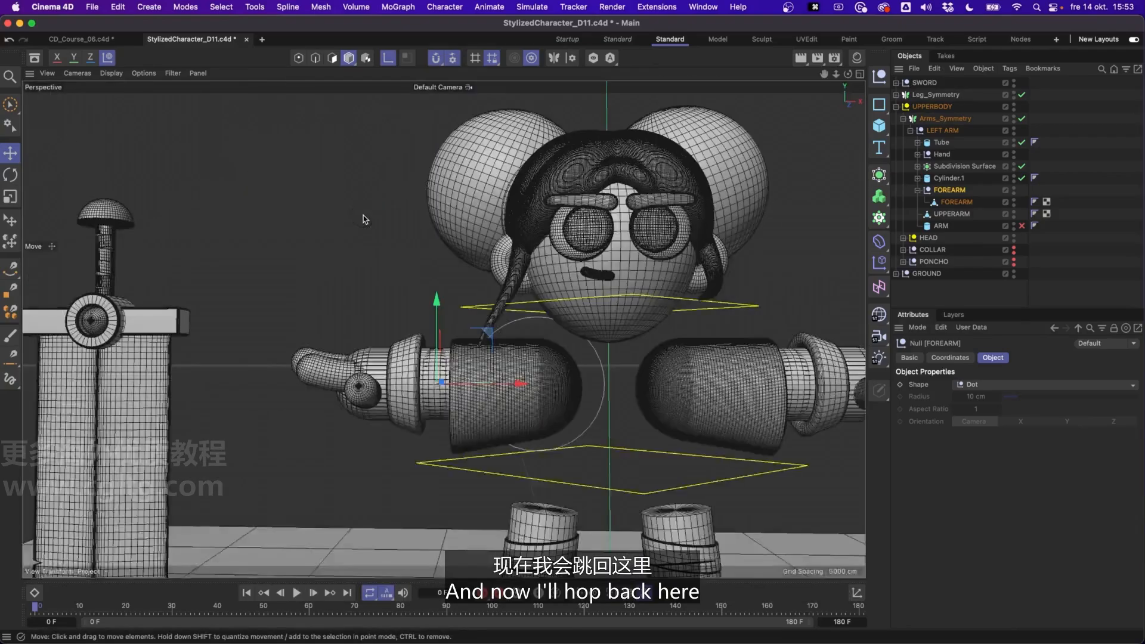
pyautogui.click(388, 58)
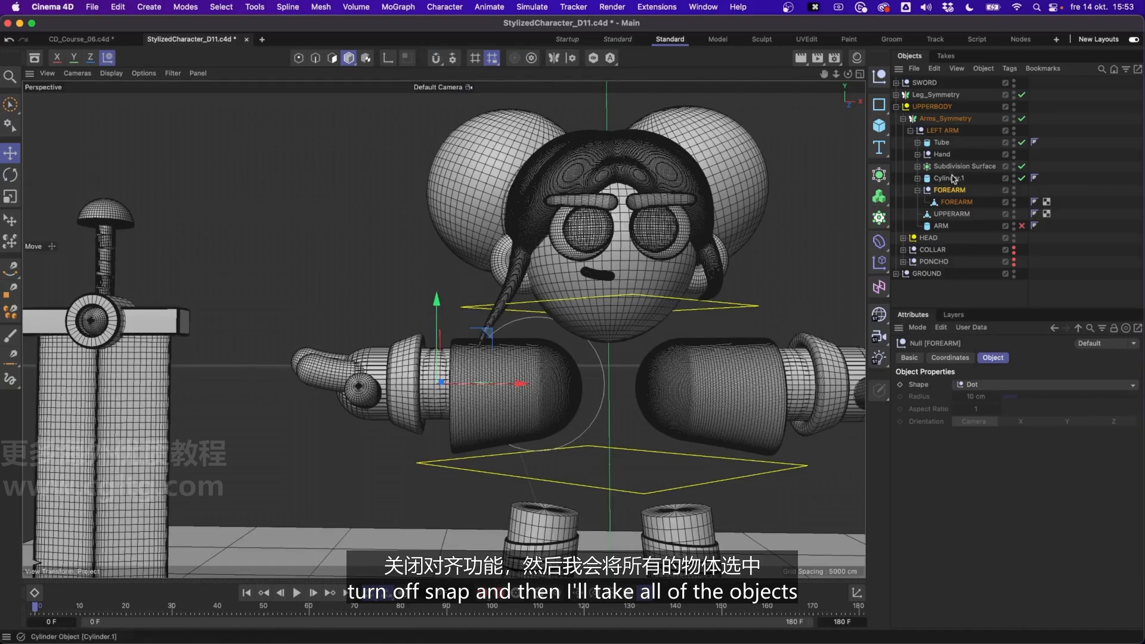
# - Try rotating the FOREARM null about the elbow, and undo the rotation
pyautogui.press('r')
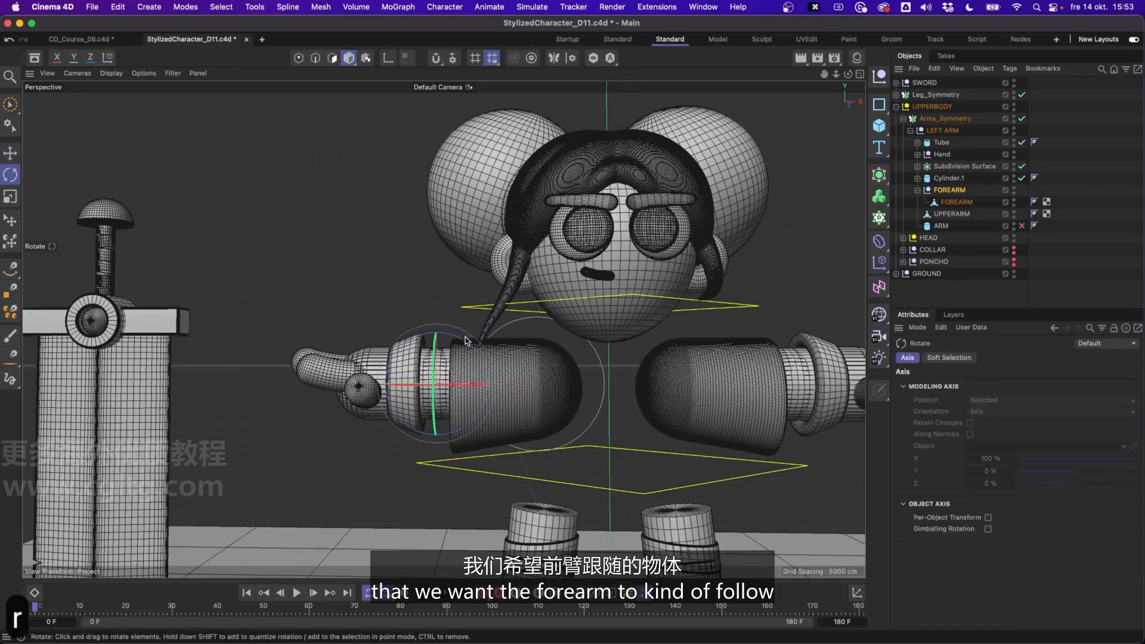
pyautogui.moveTo(459, 335); pyautogui.dragTo(472, 356)
pyautogui.press('super+z')
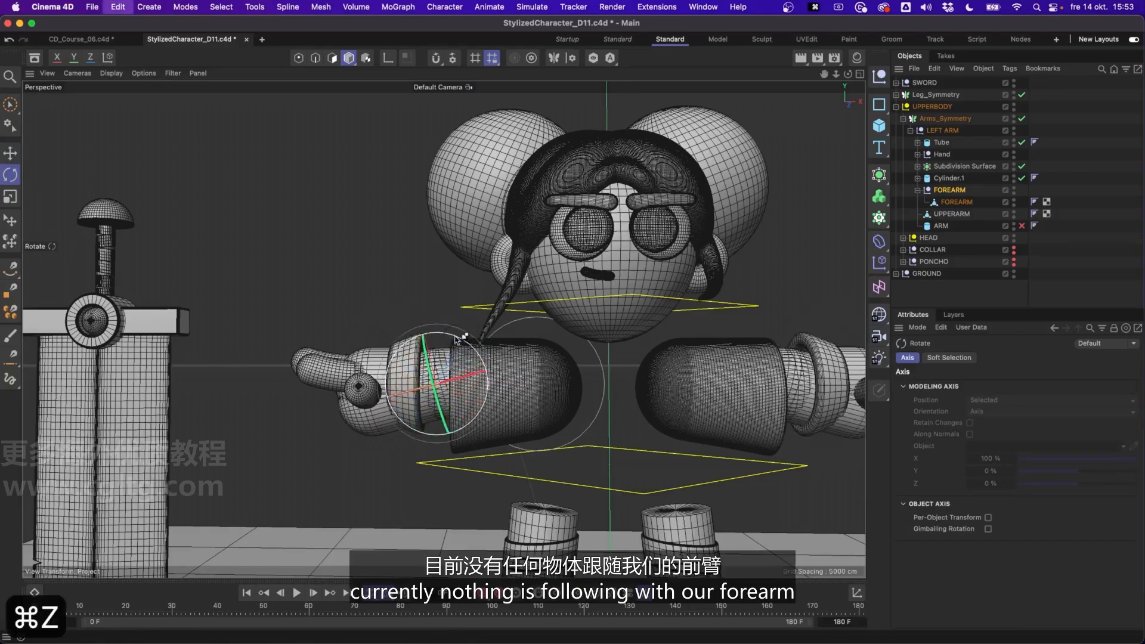
# - Parent Cylinder.1, Hand and Tube under the FOREARM null, above the FOREARM mesh
pyautogui.click(949, 179)
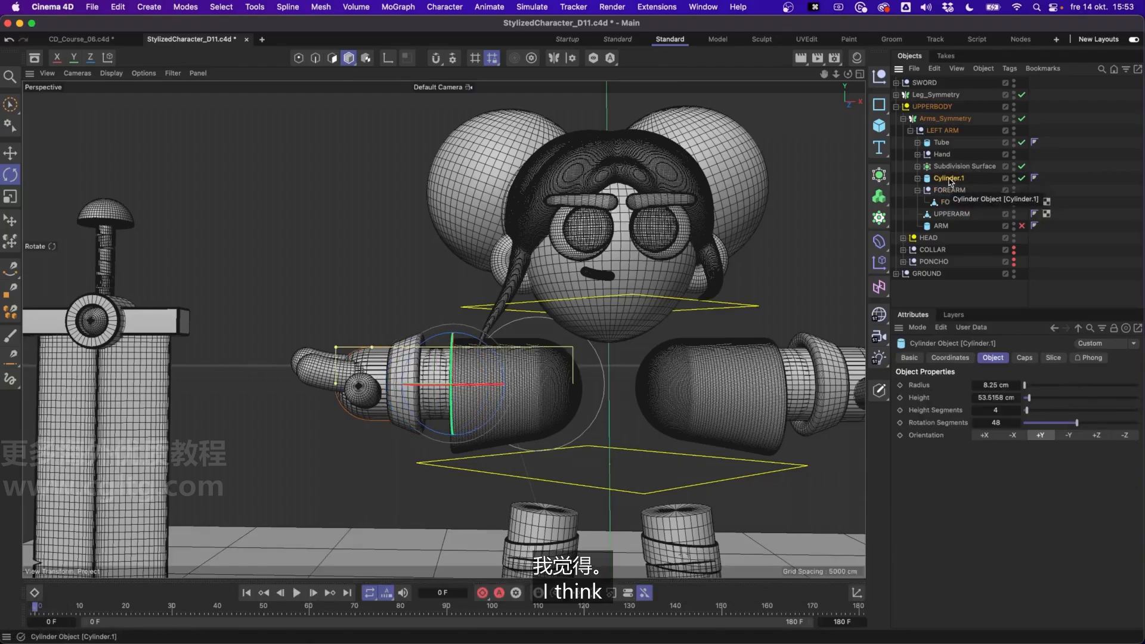
pyautogui.press('e')
pyautogui.press('super+z')
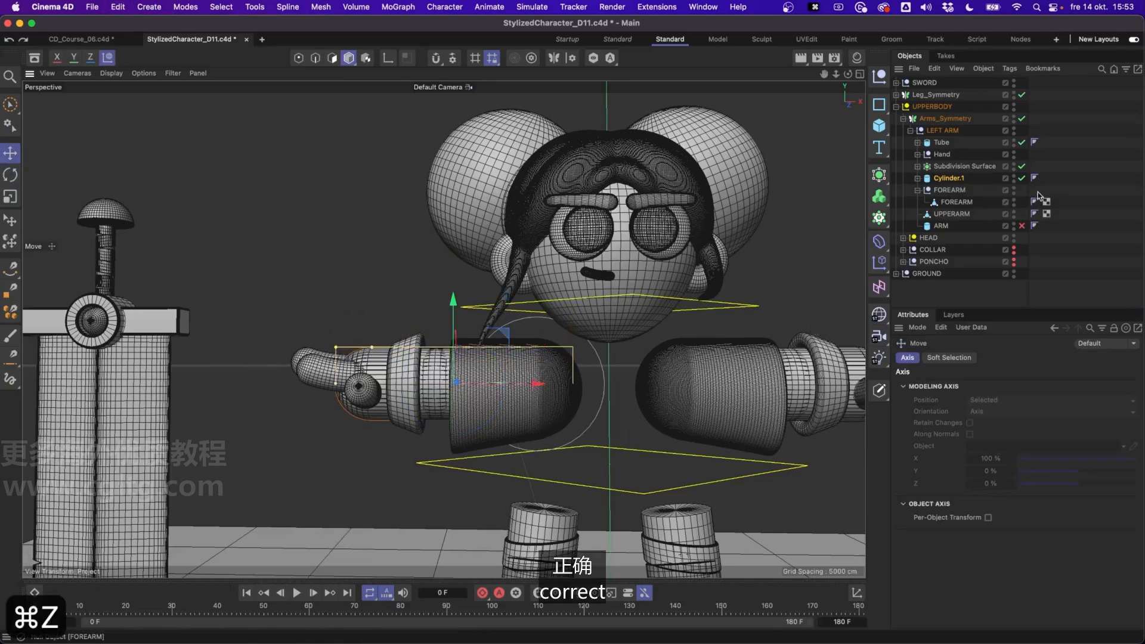
pyautogui.moveTo(953, 202)
pyautogui.mouseDown()
pyautogui.moveTo(943, 157)
pyautogui.moveTo(949, 190)
pyautogui.mouseUp()
pyautogui.click(948, 168)
pyautogui.moveTo(941, 143); pyautogui.dragTo(945, 173)
# - Test the grouped arm parts by rotating the FOREARM null, and undo the rotation
pyautogui.click(947, 156)
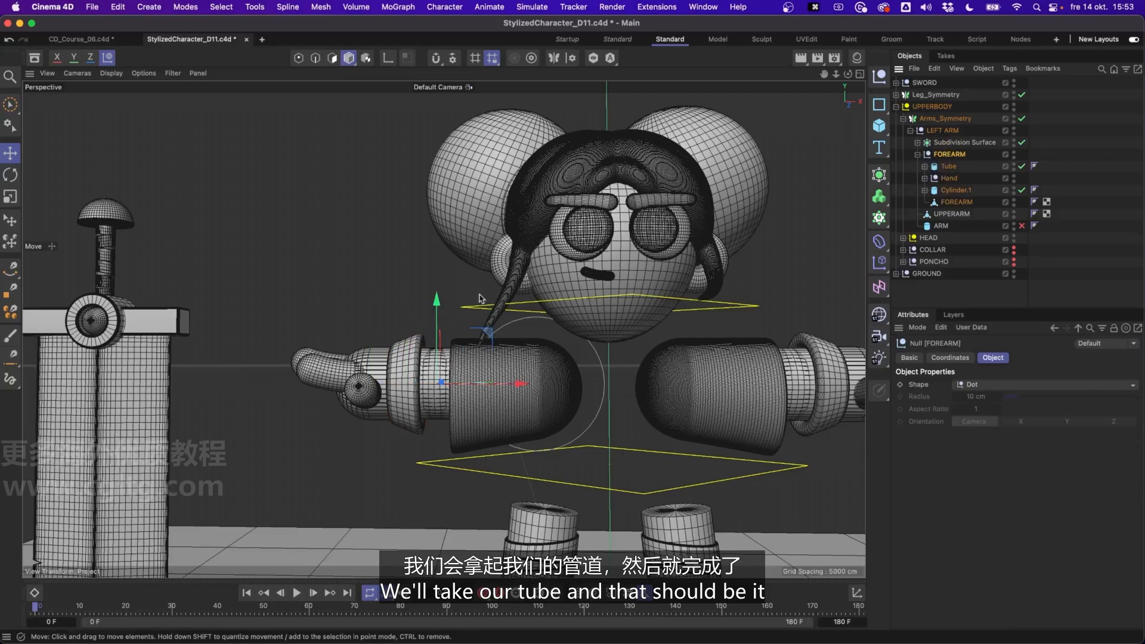
pyautogui.press('r')
pyautogui.keyDown('alt'); pyautogui.moveTo(454, 383); pyautogui.dragTo(520, 406); pyautogui.keyUp('alt')
pyautogui.moveTo(420, 388); pyautogui.dragTo(389, 375)
pyautogui.press('super+z')
# - Switch the Perspective view's display to shading without wireframe lines
pyautogui.click(106, 74)
pyautogui.click(153, 110)
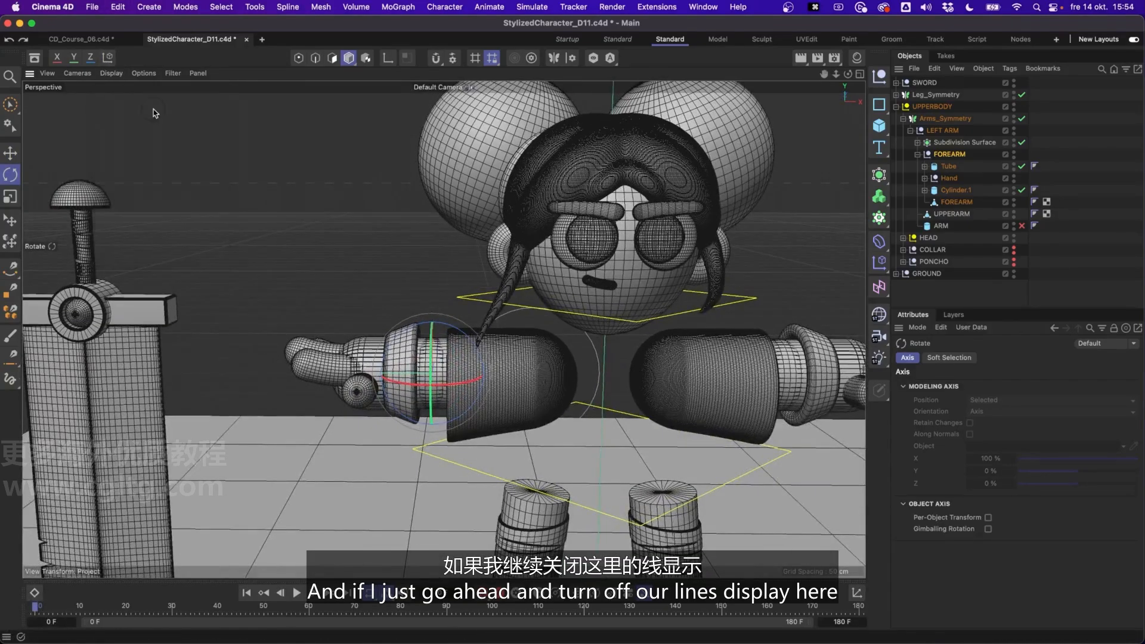
pyautogui.scroll(5, 454, 355)
# - Try rotating the forearm about a slightly offset axis at the elbow, and undo the attempts
pyautogui.click(956, 202)
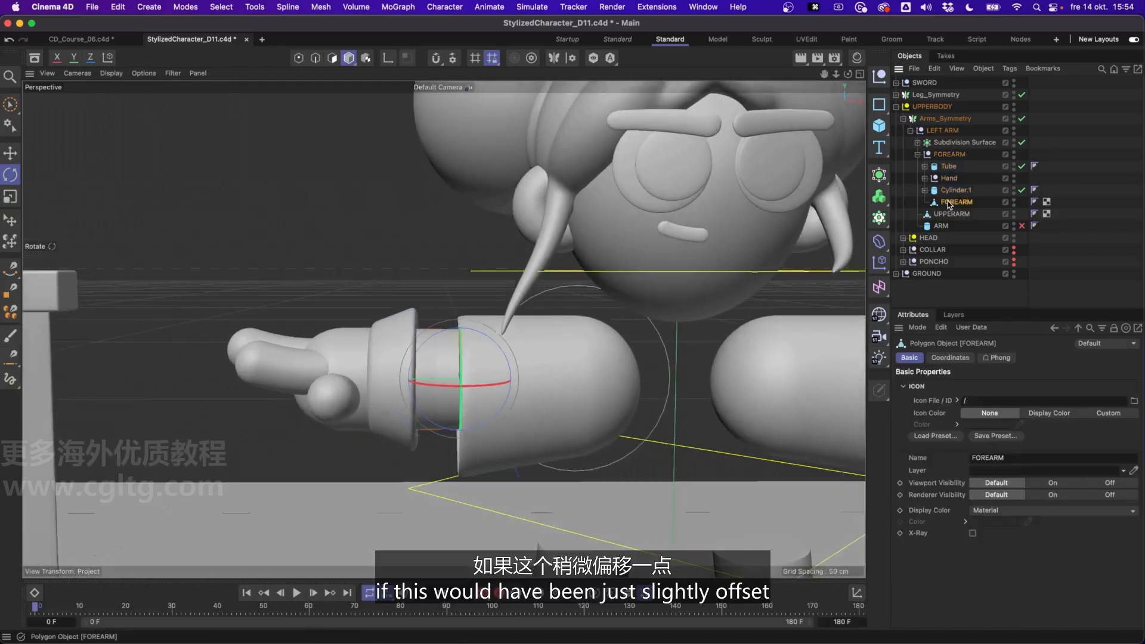
pyautogui.press('l')
pyautogui.press('e')
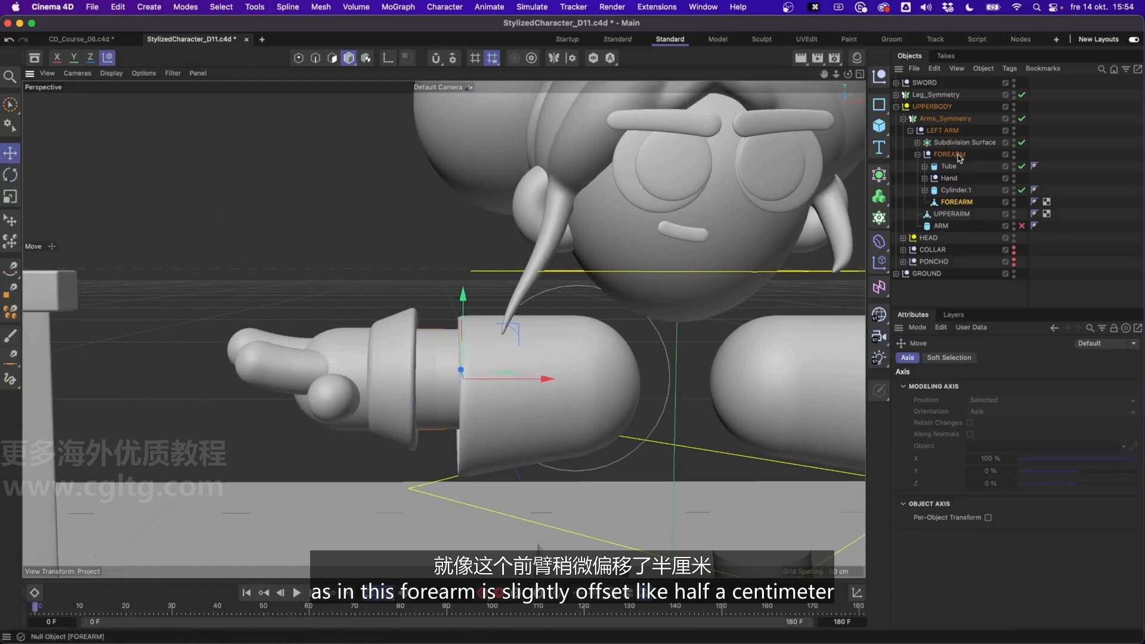
pyautogui.press('r')
pyautogui.moveTo(450, 330); pyautogui.dragTo(481, 392)
pyautogui.press('super+z')
pyautogui.scroll(3, 440, 426)
pyautogui.keyDown('alt'); pyautogui.moveTo(440, 426); pyautogui.dragTo(432, 315); pyautogui.keyUp('alt')
pyautogui.press('super+z')
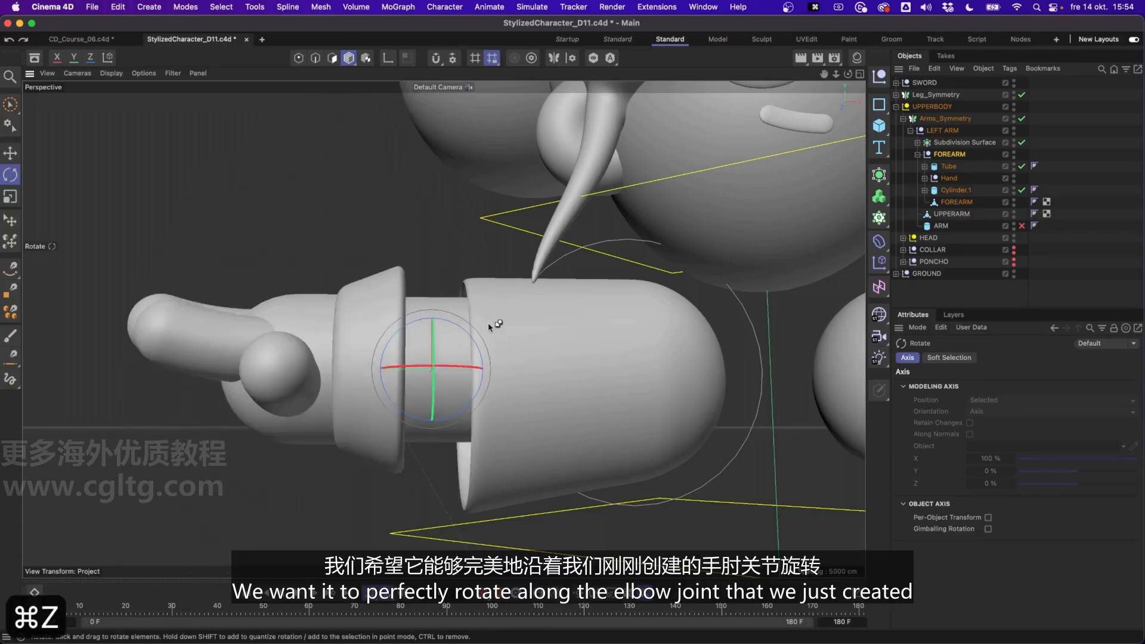
pyautogui.press('super+z')
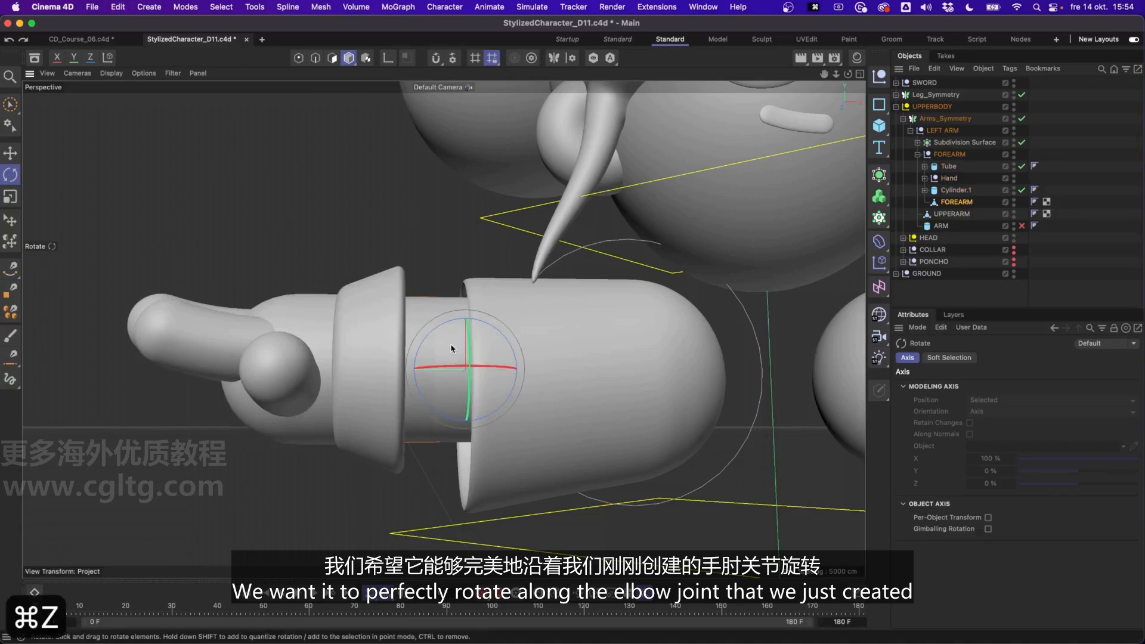
# - Rotate the FOREARM null freely about the elbow to test the joint from several angles, undoing each rotation
pyautogui.click(944, 157)
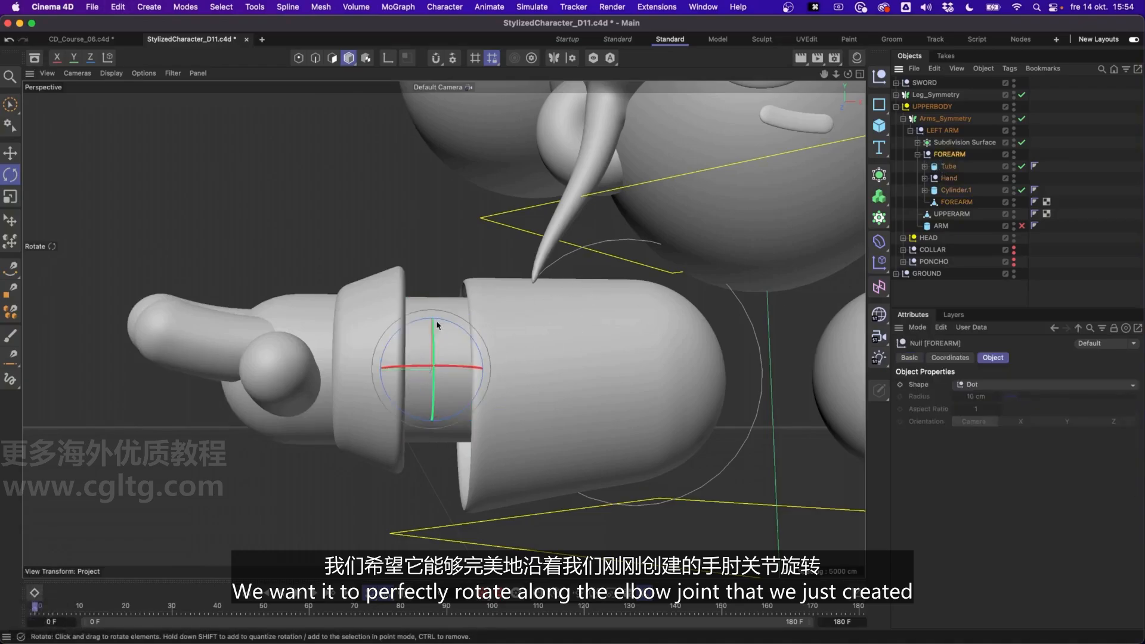
pyautogui.moveTo(438, 325); pyautogui.dragTo(474, 397)
pyautogui.press('super+z')
pyautogui.moveTo(463, 356); pyautogui.dragTo(706, 333)
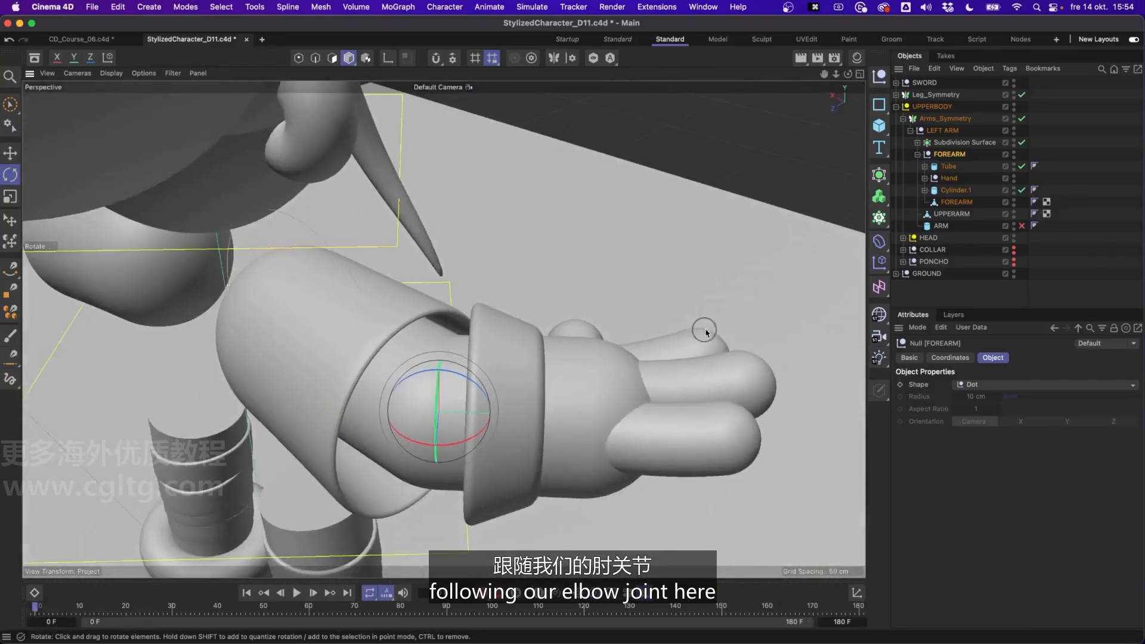
pyautogui.keyDown('alt'); pyautogui.moveTo(414, 451); pyautogui.dragTo(494, 368); pyautogui.keyUp('alt')
pyautogui.press('super+z')
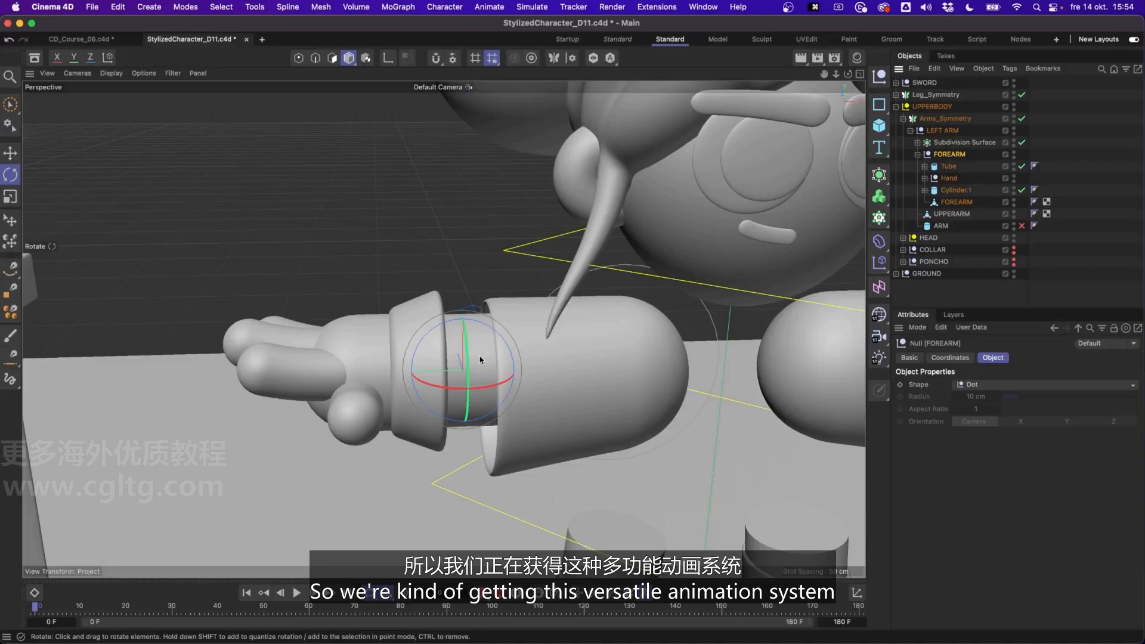
pyautogui.moveTo(468, 369); pyautogui.dragTo(529, 391)
pyautogui.press('super+z')
pyautogui.press('super+z')
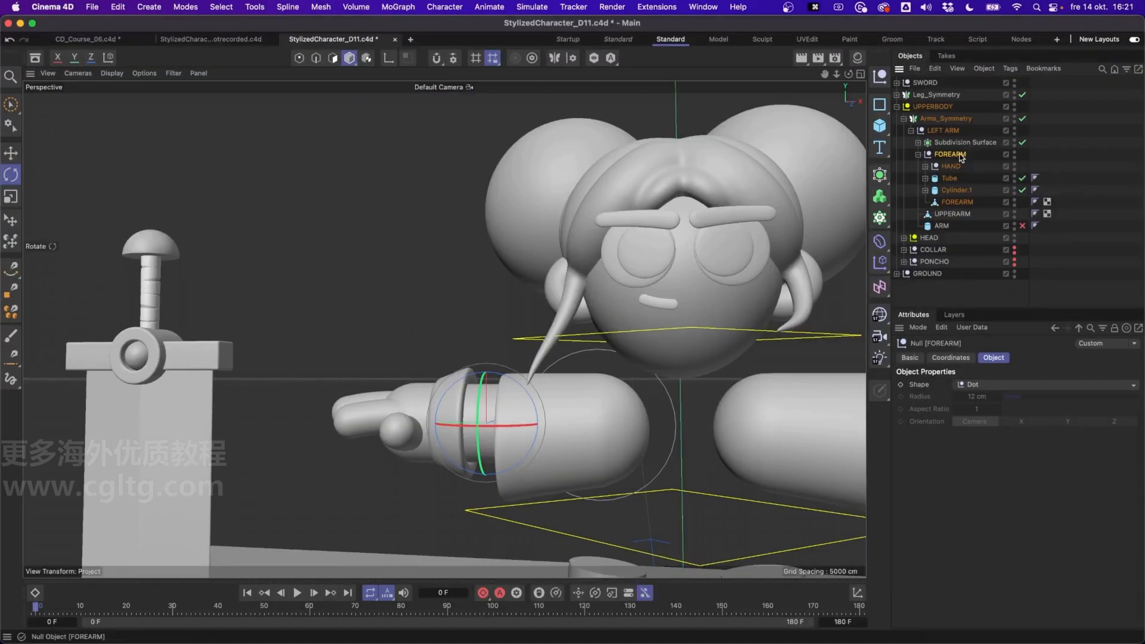
# - Rename the FOREARM null to LEFT_FOREARM
pyautogui.doubleClick(960, 155)
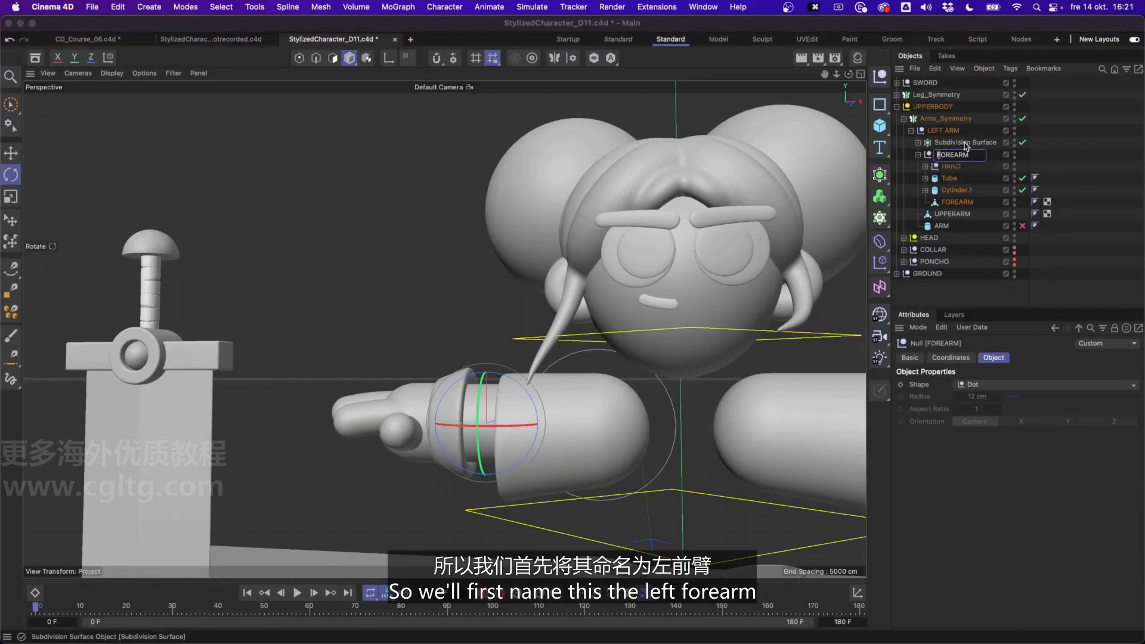
pyautogui.write('LEFT_')
pyautogui.press('Return')
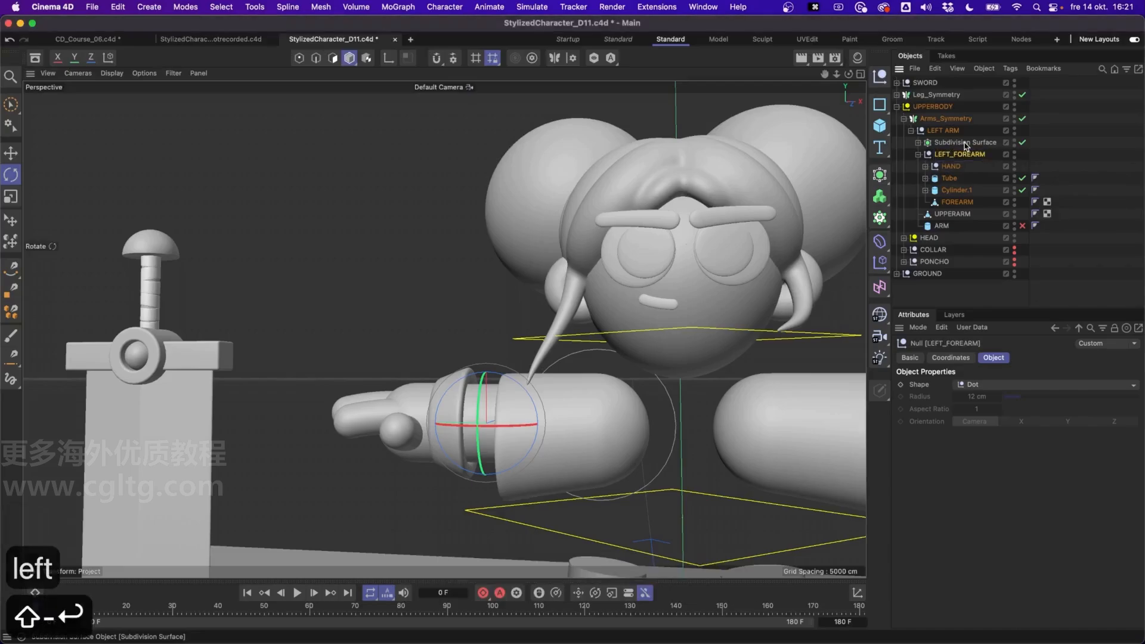
# - Set the LEFT_FOREARM null's shape to Circle with Z orientation, and clear the selection
pyautogui.click(985, 386)
pyautogui.click(978, 436)
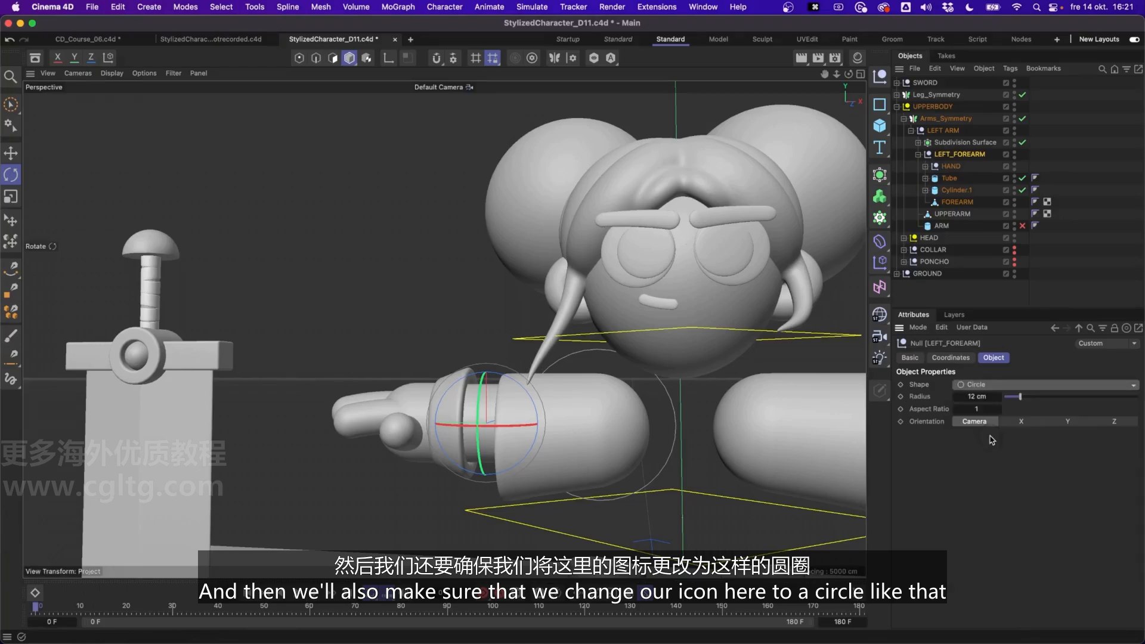
pyautogui.moveTo(559, 419)
pyautogui.keyDown('alt'); pyautogui.mouseDown()
pyautogui.moveTo(599, 456)
pyautogui.moveTo(605, 431)
pyautogui.moveTo(622, 430)
pyautogui.moveTo(571, 422)
pyautogui.mouseUp(); pyautogui.keyUp('alt')
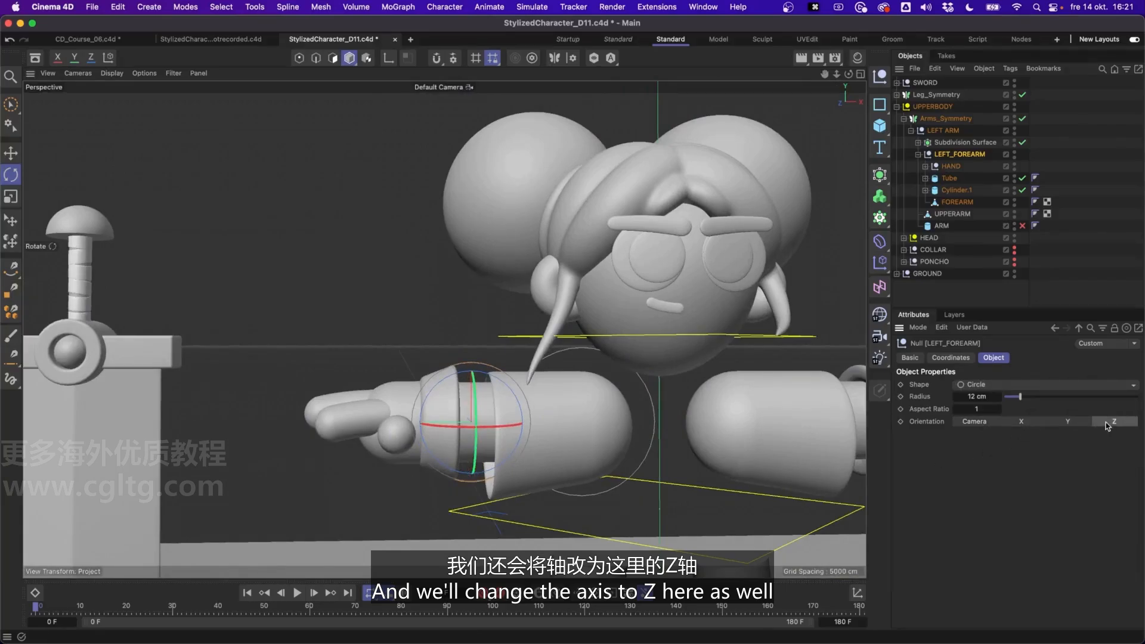
pyautogui.click(1102, 300)
pyautogui.keyDown('alt'); pyautogui.moveTo(568, 406); pyautogui.dragTo(514, 407); pyautogui.keyUp('alt')
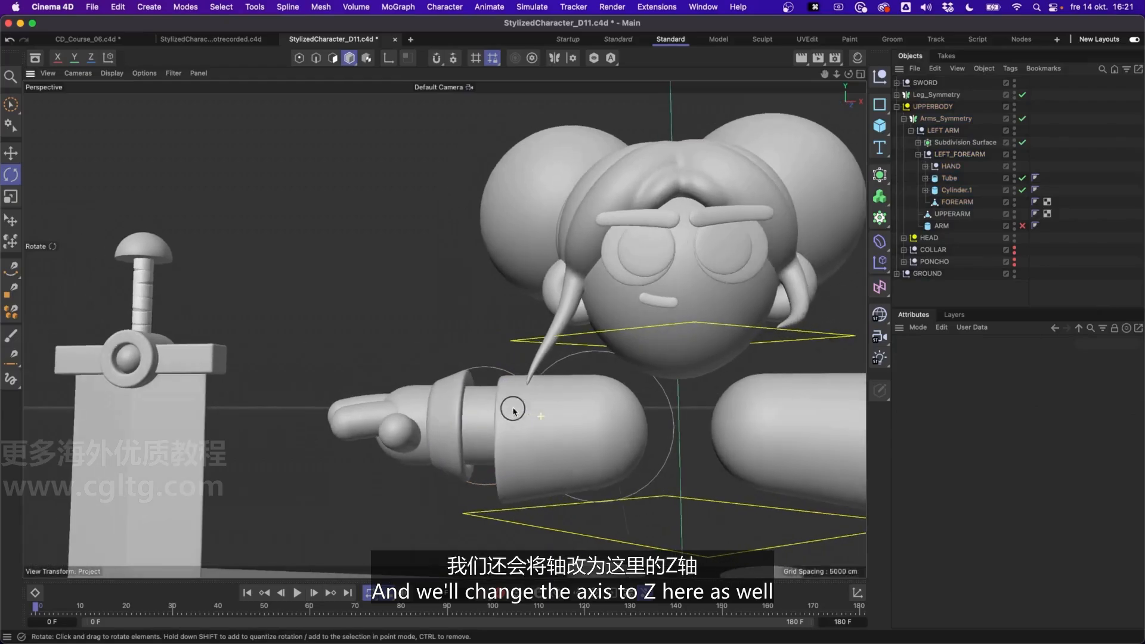
# - Select the circular LEFT_FOREARM controller in the view, test-rotate the elbow with it, and undo the rotation
pyautogui.click(504, 376)
pyautogui.click(488, 372)
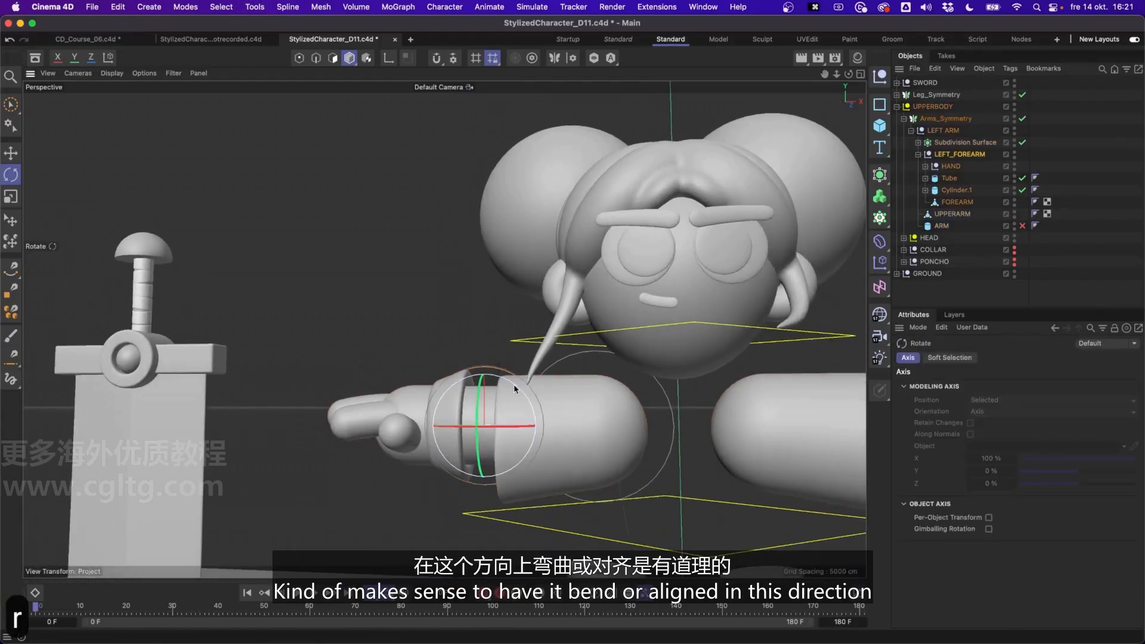
pyautogui.moveTo(506, 374); pyautogui.dragTo(637, 470)
pyautogui.press('super+z')
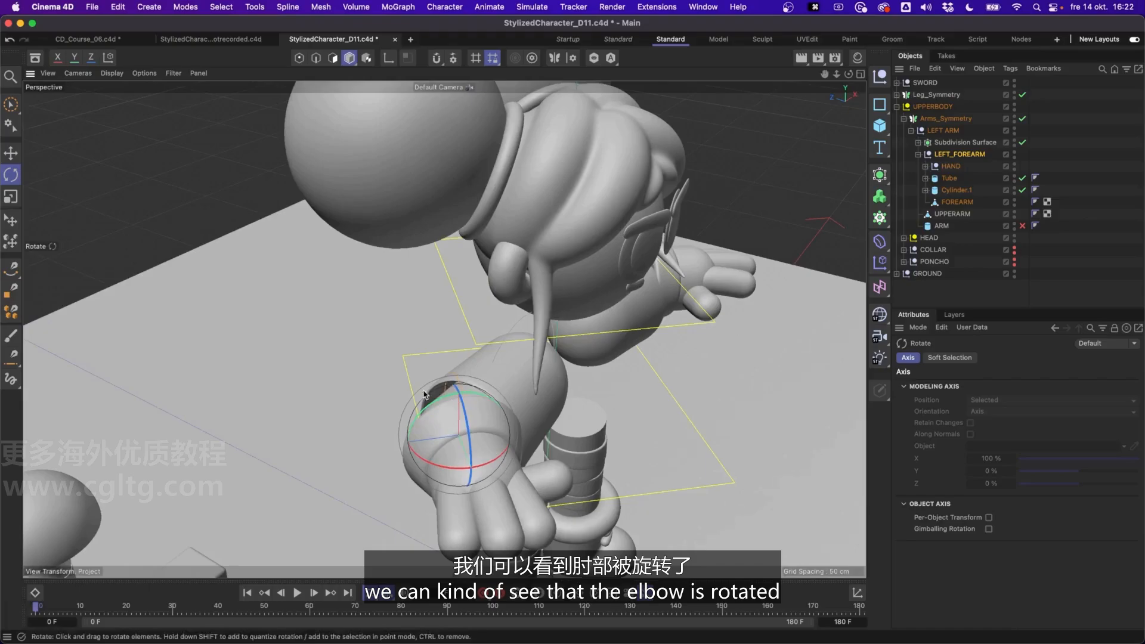
pyautogui.press('super+z')
pyautogui.press('super+z')
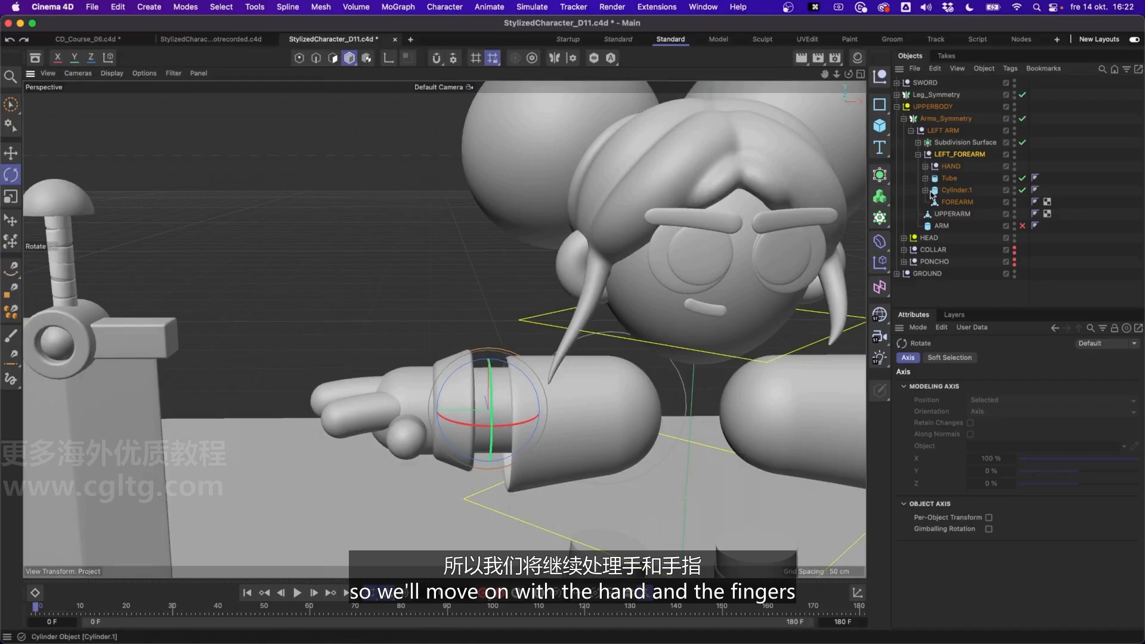
# - Rename the HAND null to LEFT_HAND and the Pointy finger instance to LEFT_POINTY
pyautogui.doubleClick(942, 167)
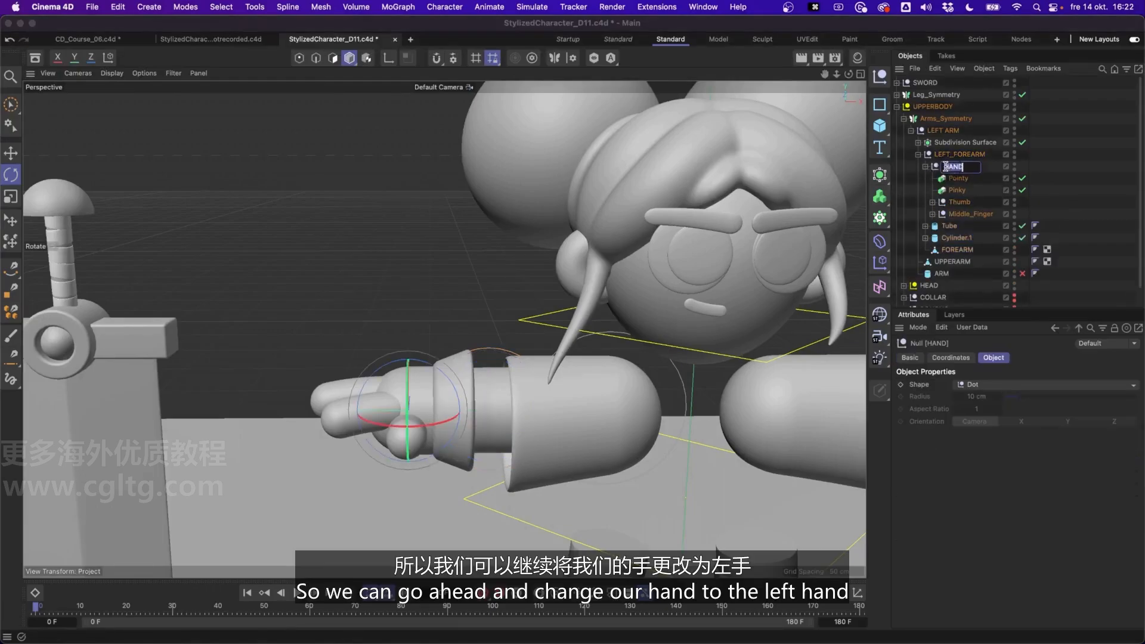
pyautogui.press('Return')
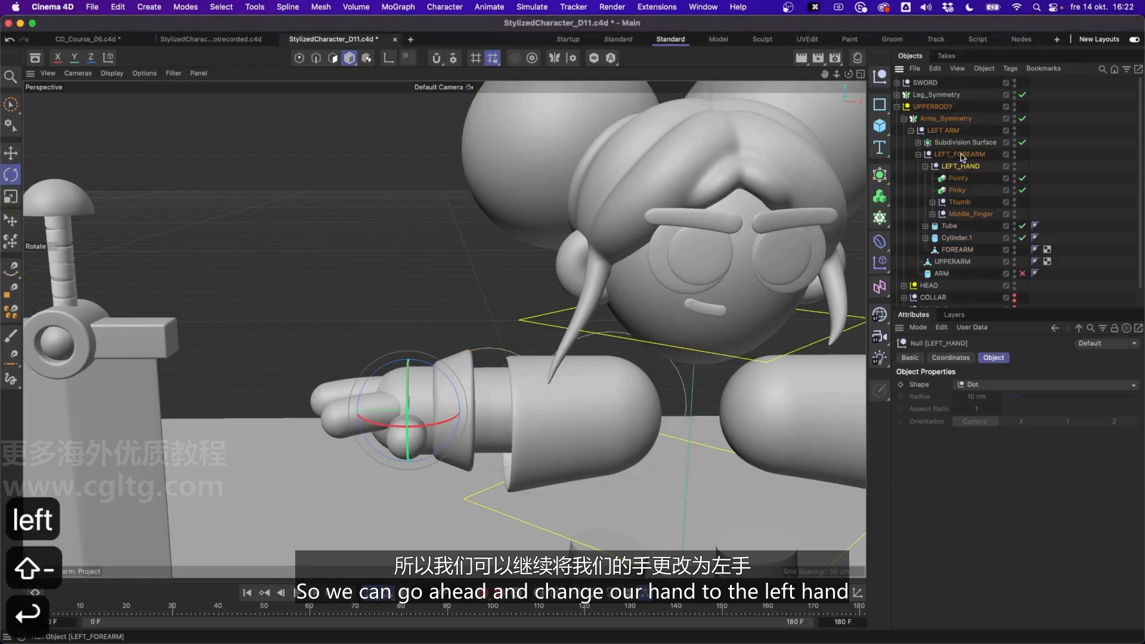
pyautogui.doubleClick(958, 179)
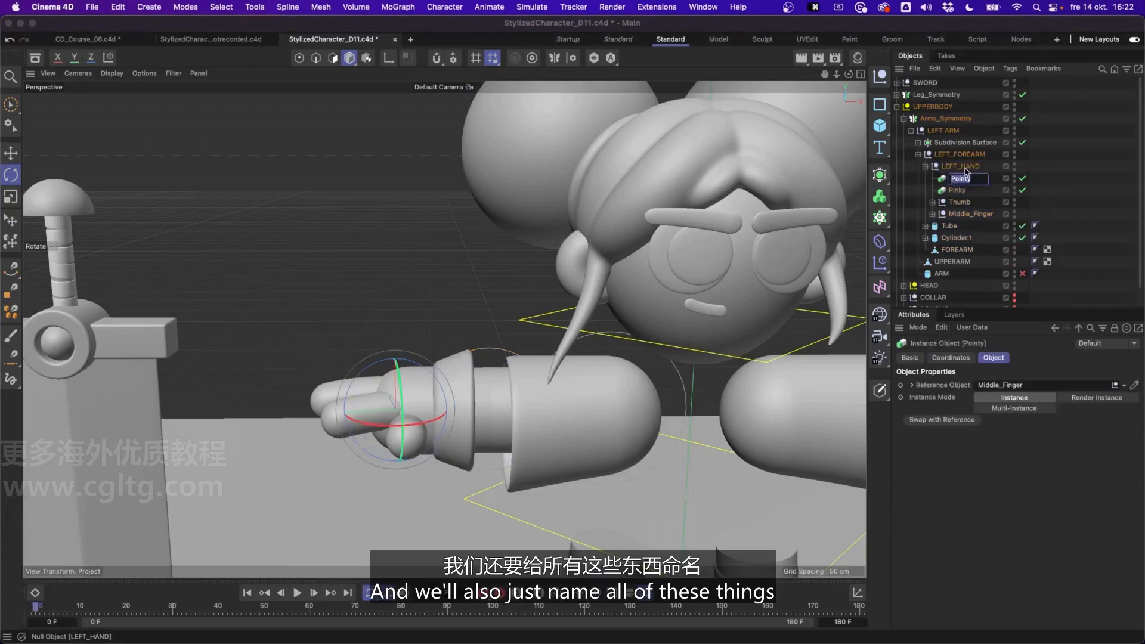
pyautogui.write('LEFT')
pyautogui.press('BackSpace')
pyautogui.press('BackSpace')
pyautogui.press('BackSpace')
pyautogui.write('LEFT')
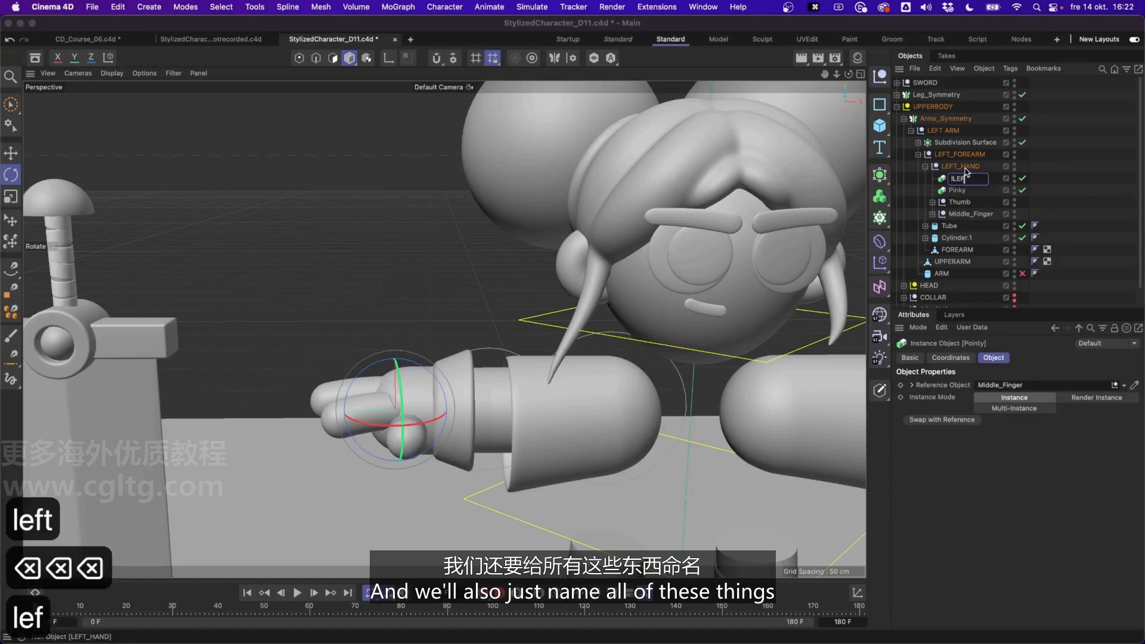
pyautogui.press('BackSpace')
pyautogui.press('BackSpace')
pyautogui.press('BackSpace')
pyautogui.press('BackSpace')
pyautogui.press('BackSpace')
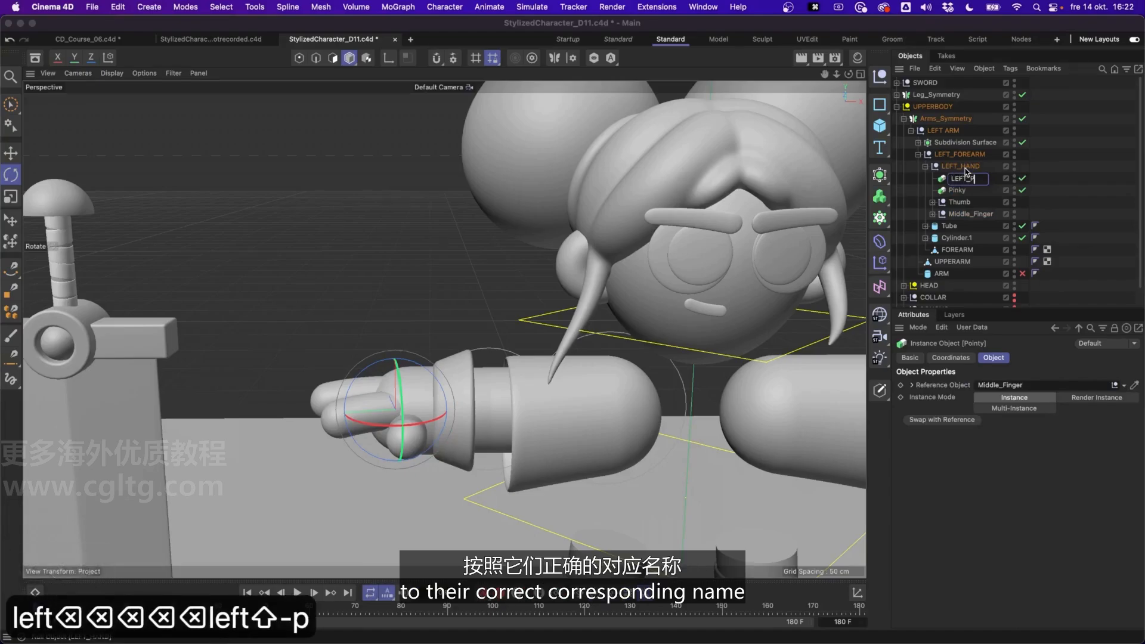
pyautogui.write('LEFT_PONTY')
pyautogui.press('BackSpace')
pyautogui.press('BackSpace')
pyautogui.press('BackSpace')
pyautogui.write('INTY')
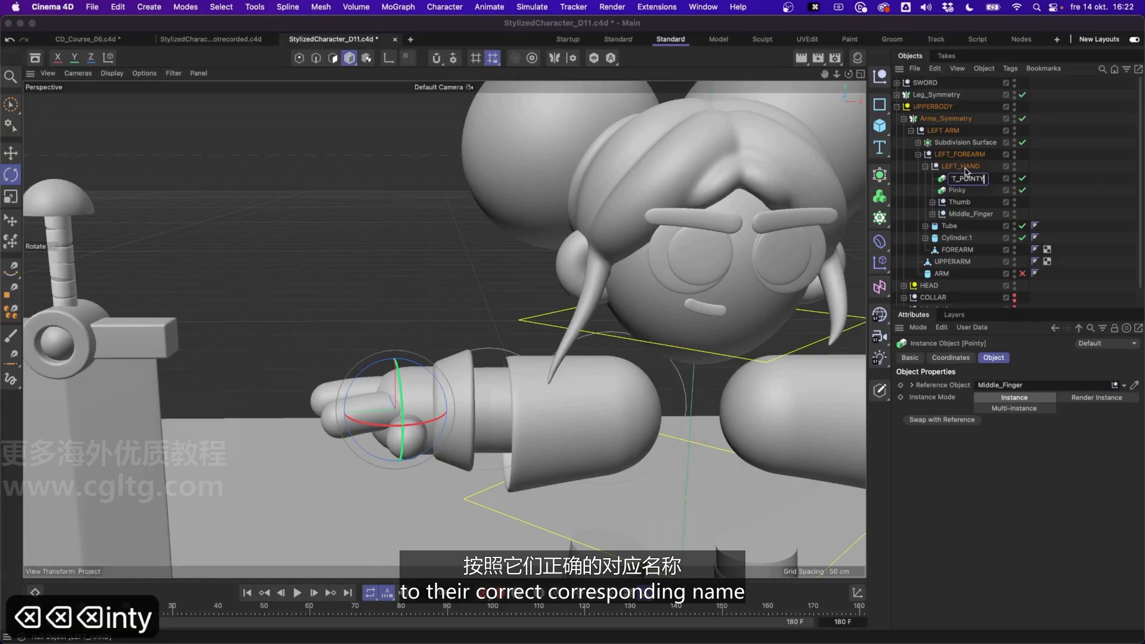
# - Rename the Pinky finger instance to LEFT_PINKY
pyautogui.press('Tab')
pyautogui.write('LEFT_')
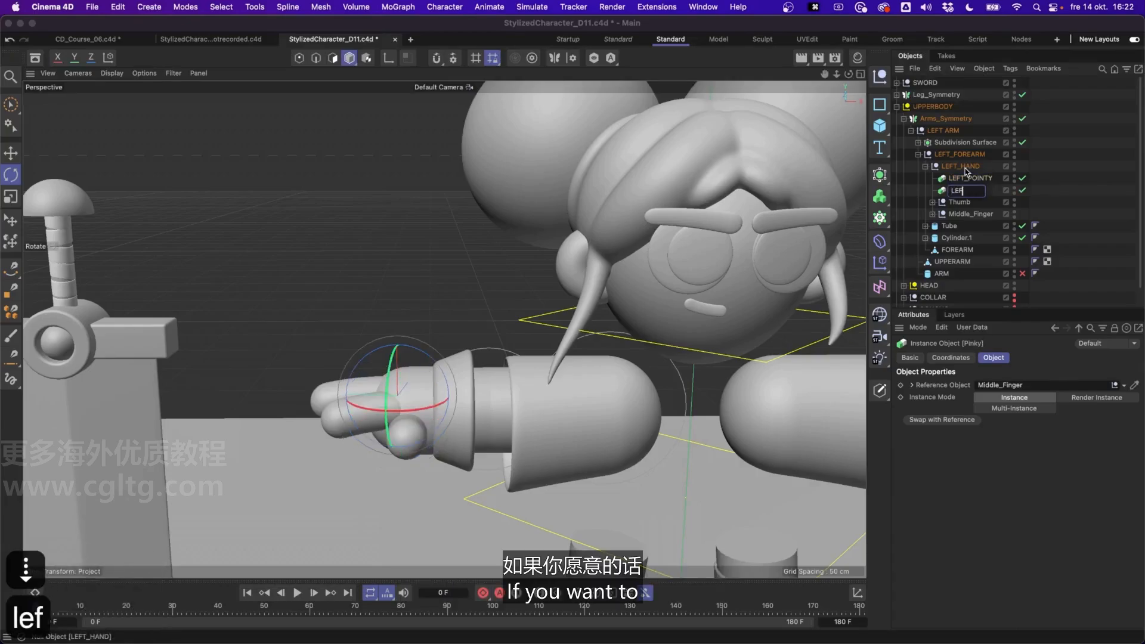
pyautogui.press('BackSpace')
pyautogui.press('BackSpace')
pyautogui.write('PINKY')
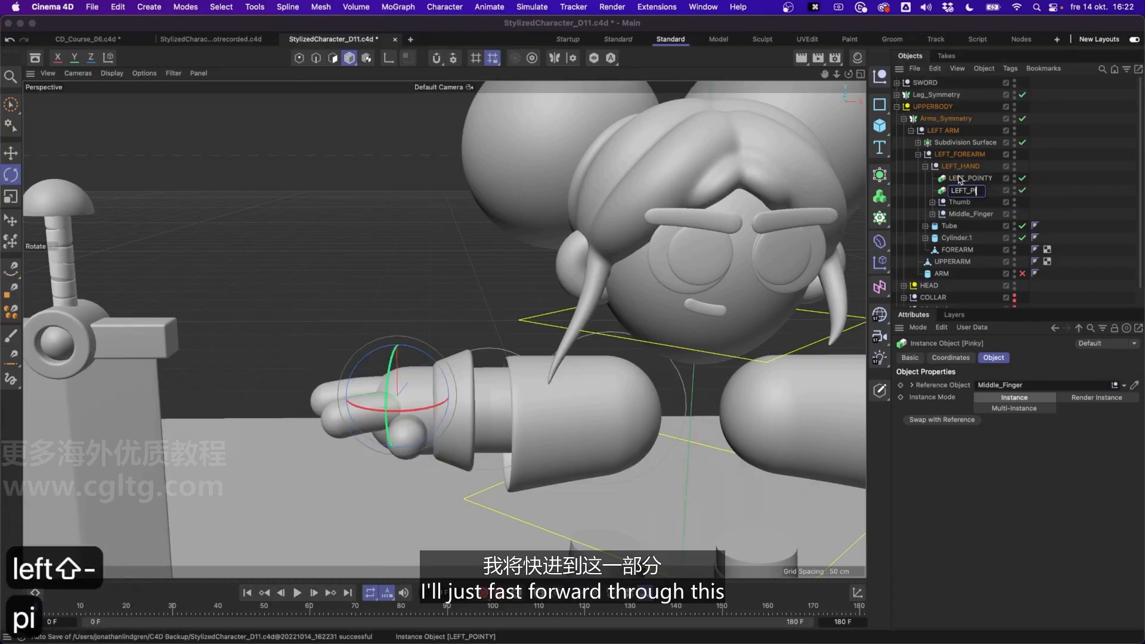
pyautogui.press('Return')
# - Rename the Thumb null to LEFT_THUMB and the Middle_Finger null to LEFT_MIDDLE
pyautogui.doubleClick(959, 202)
pyautogui.write('LEFT_THUMB')
pyautogui.press('Return')
pyautogui.press('Tab')
pyautogui.write('LEFT_MIDDLE')
pyautogui.press('Return')
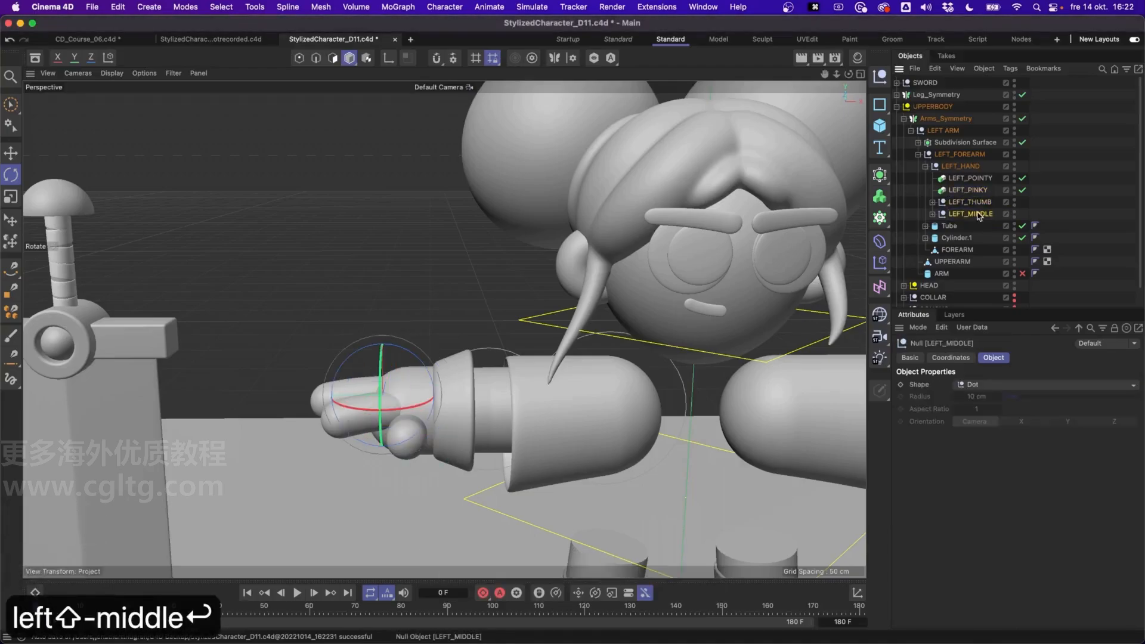
# - Shorten the middle finger's Bend deformer to 7.147 cm in Y and curl the finger with a strength of -130° to test it
pyautogui.click(933, 213)
pyautogui.click(934, 202)
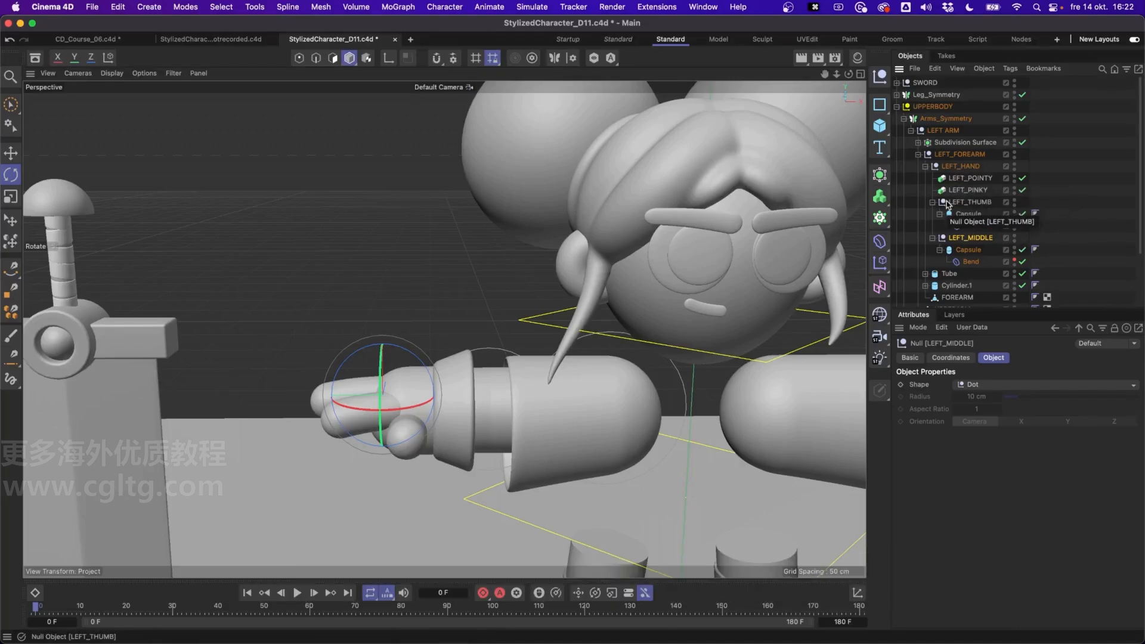
pyautogui.click(972, 262)
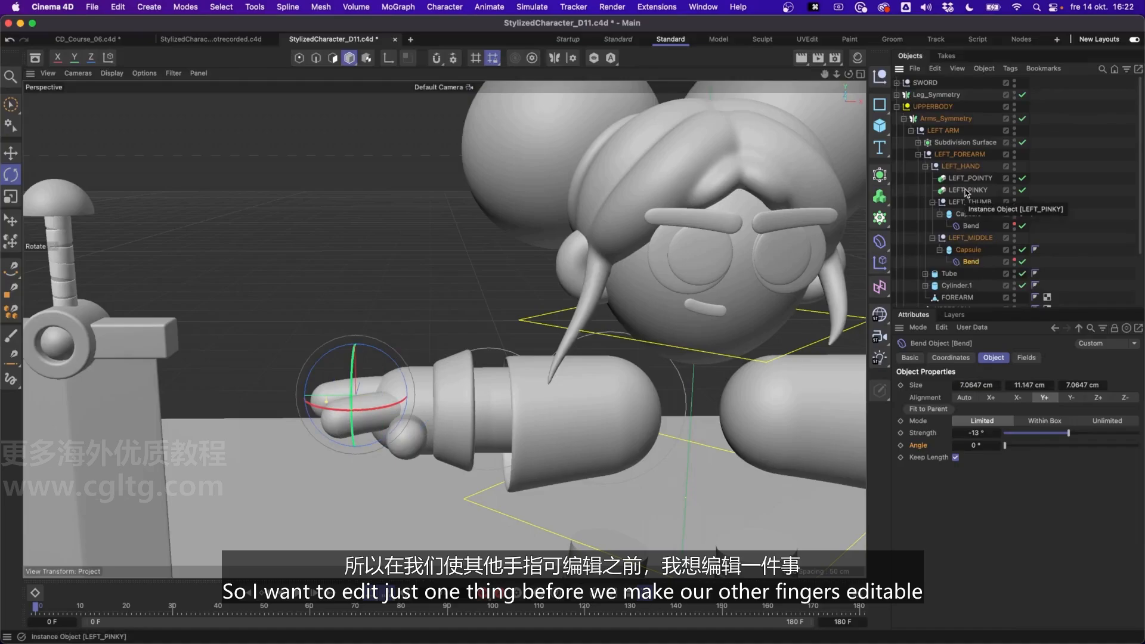
pyautogui.scroll(5, 454, 297)
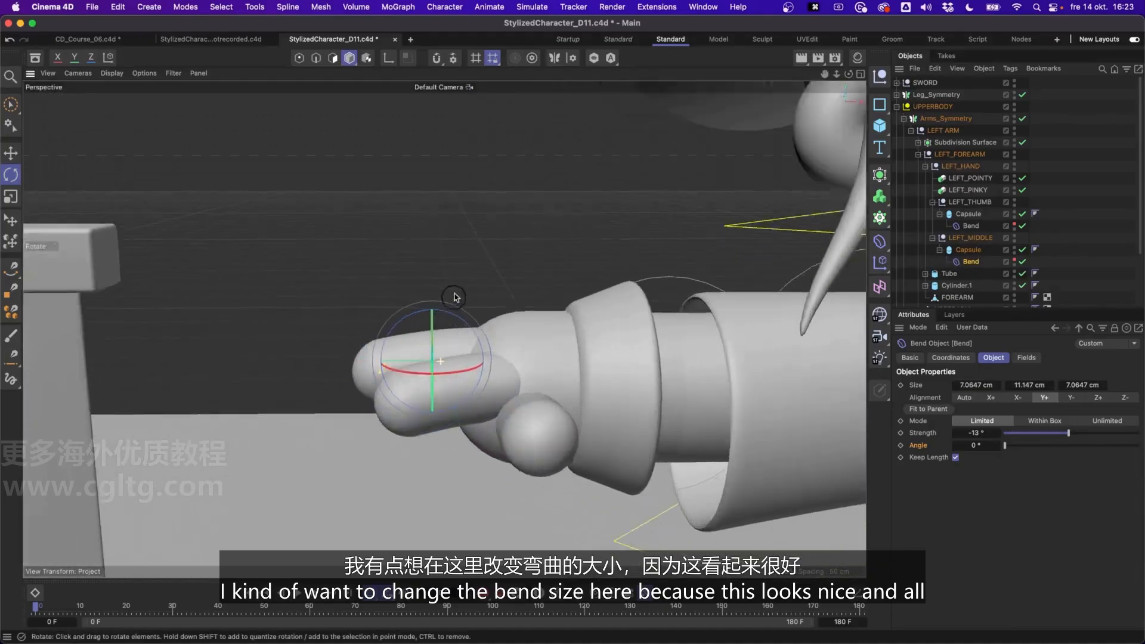
pyautogui.keyDown('alt'); pyautogui.moveTo(454, 297); pyautogui.dragTo(462, 383); pyautogui.keyUp('alt')
pyautogui.moveTo(1069, 435); pyautogui.dragTo(1045, 434)
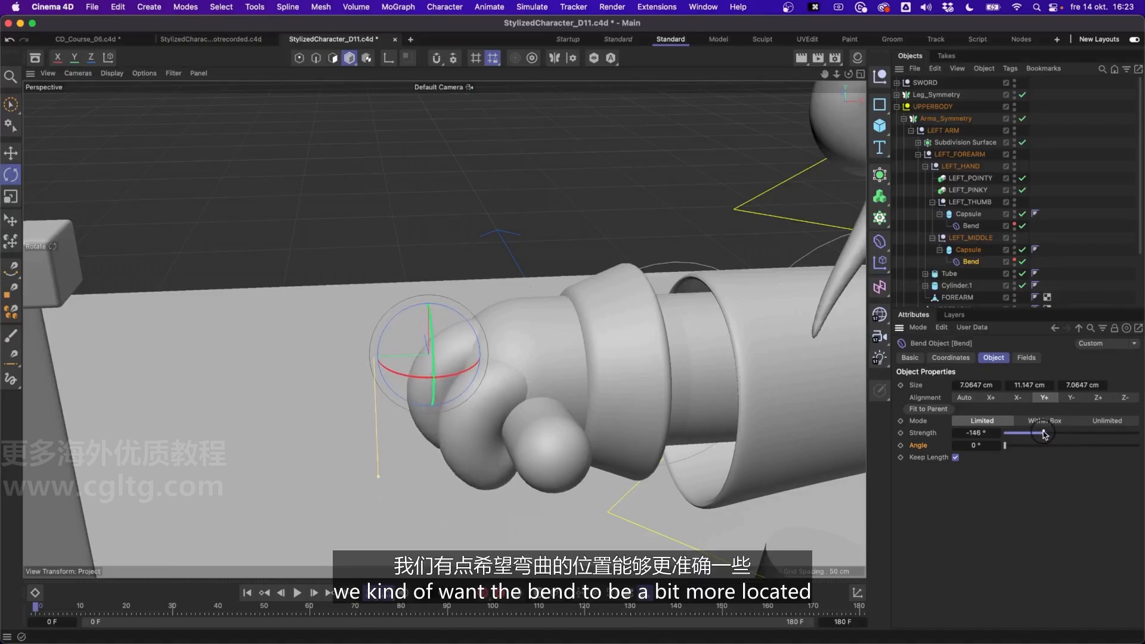
pyautogui.press('super+z')
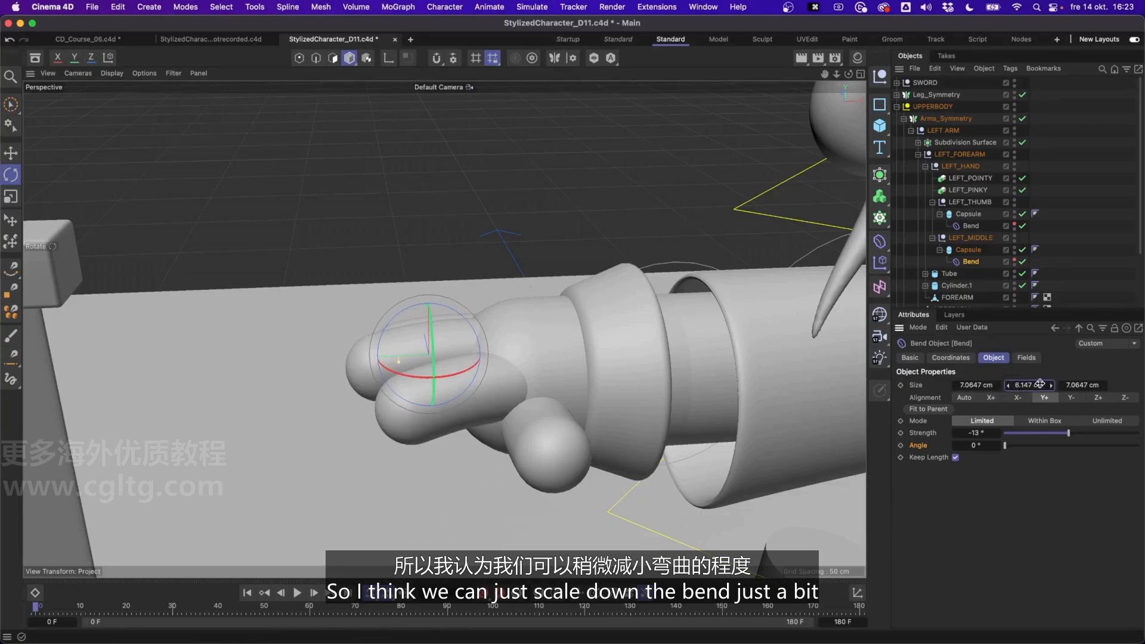
pyautogui.moveTo(1067, 430)
pyautogui.mouseDown()
pyautogui.moveTo(1076, 436)
pyautogui.moveTo(1048, 432)
pyautogui.mouseUp()
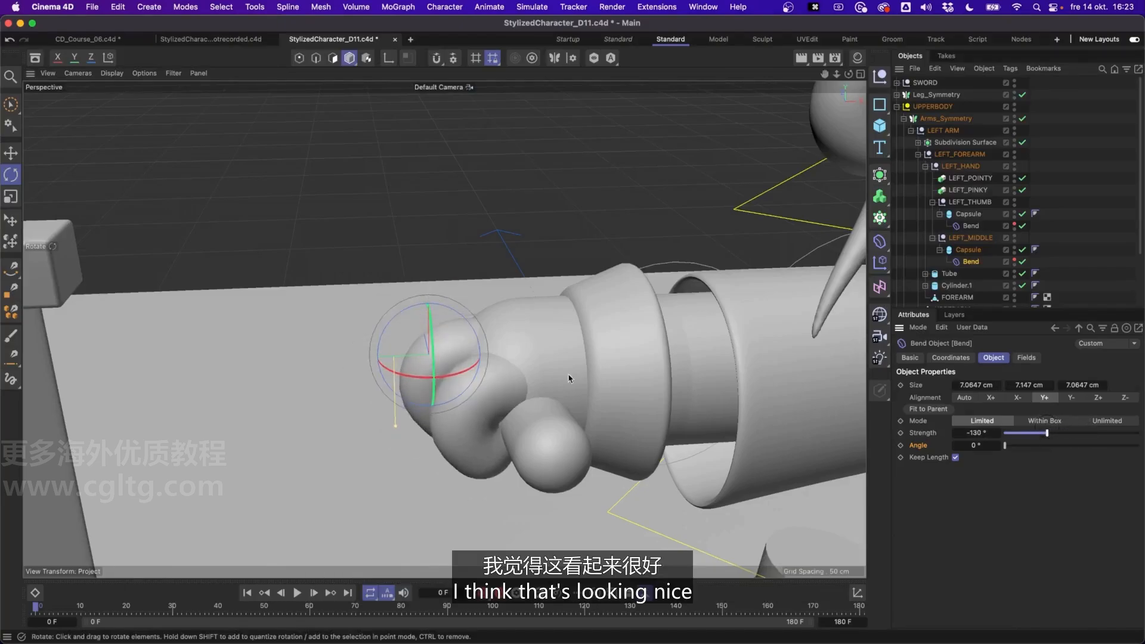
# - Move the LEFT_POINTY and LEFT_PINKY fingers slightly upward together
pyautogui.keyDown('alt'); pyautogui.moveTo(570, 379); pyautogui.dragTo(770, 256); pyautogui.keyUp('alt')
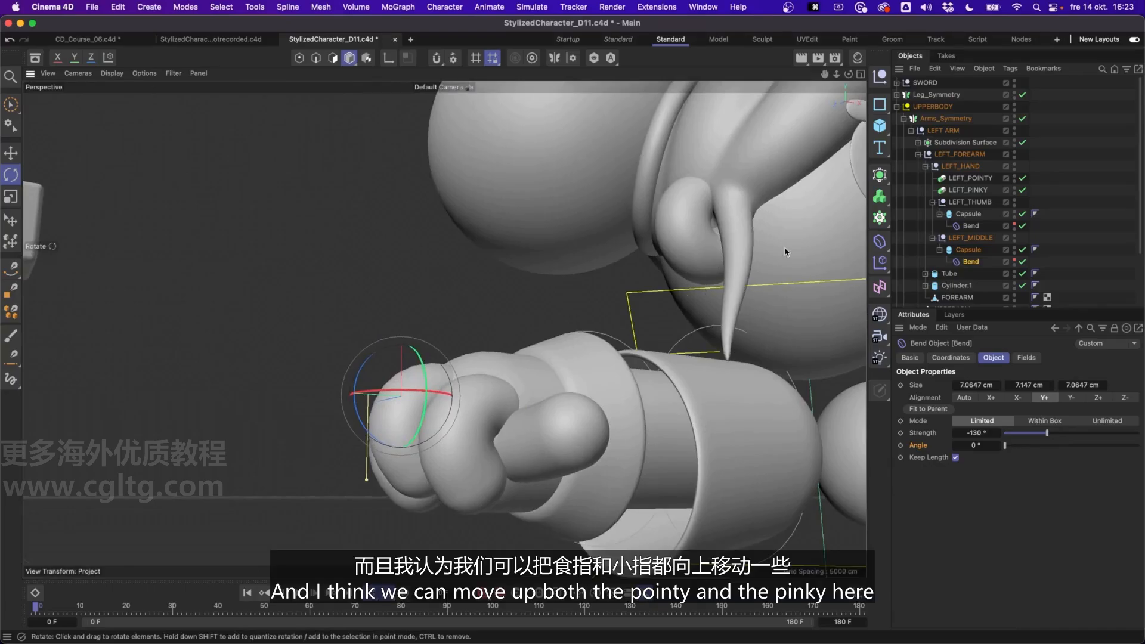
pyautogui.click(964, 191)
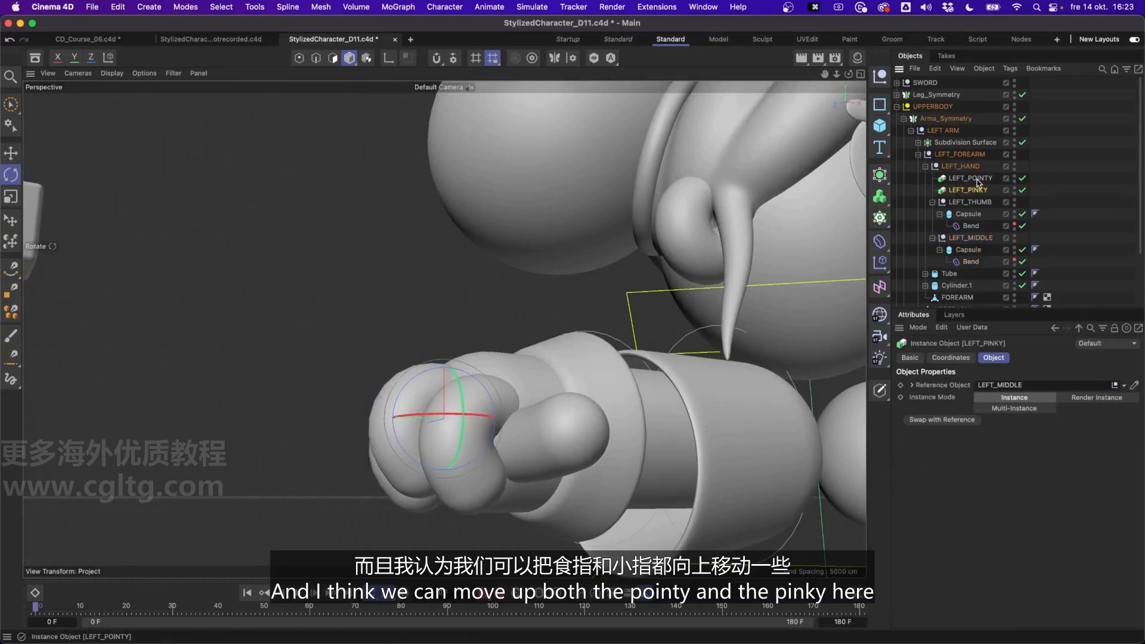
pyautogui.keyDown('ctrl'); pyautogui.click(978, 179); pyautogui.keyUp('ctrl')
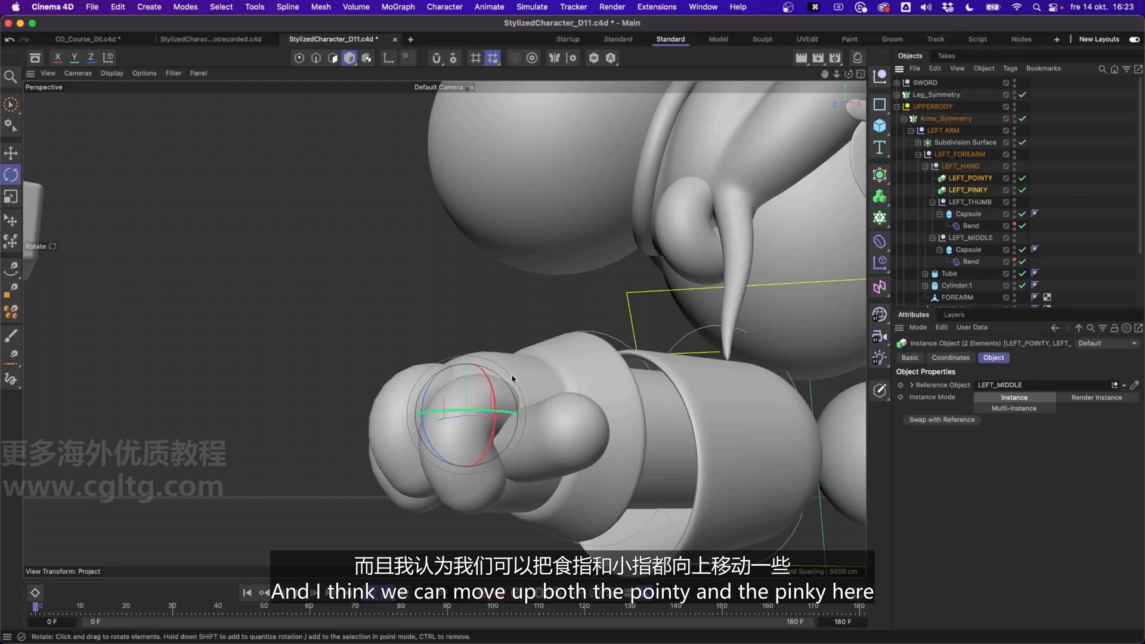
pyautogui.keyDown('alt'); pyautogui.moveTo(511, 378); pyautogui.dragTo(471, 311); pyautogui.keyUp('alt')
pyautogui.press('e')
pyautogui.press('w')
pyautogui.keyDown('alt'); pyautogui.moveTo(464, 397); pyautogui.dragTo(442, 388); pyautogui.keyUp('alt')
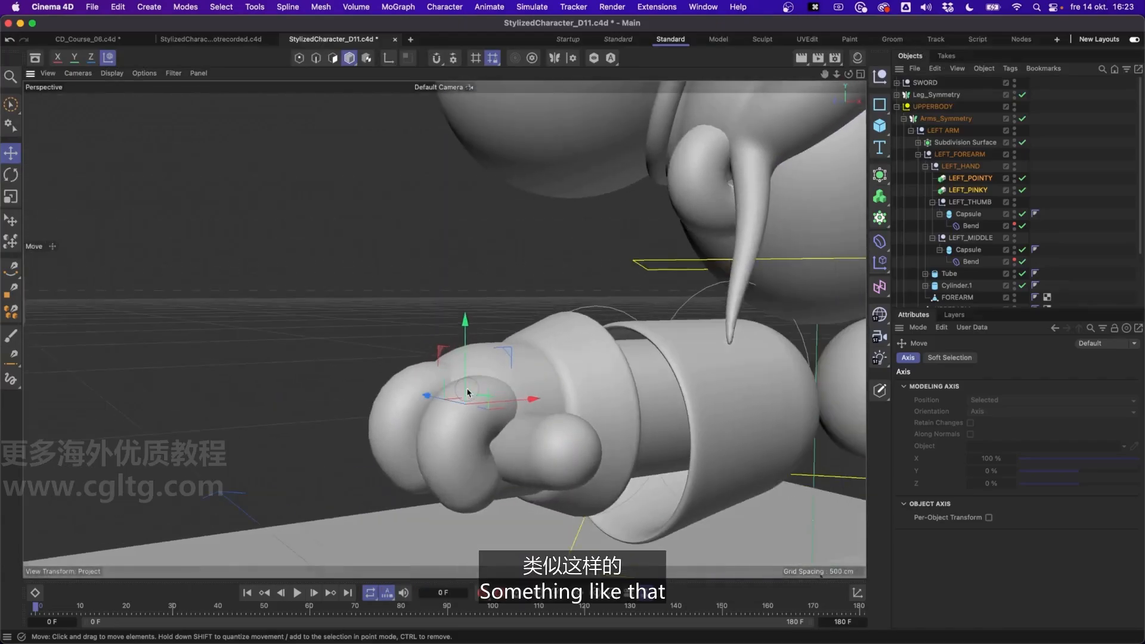
# - Set the strength of both the thumb's and the middle finger's Bend deformers to 0°
pyautogui.click(970, 227)
pyautogui.keyDown('ctrl'); pyautogui.click(971, 263); pyautogui.keyUp('ctrl')
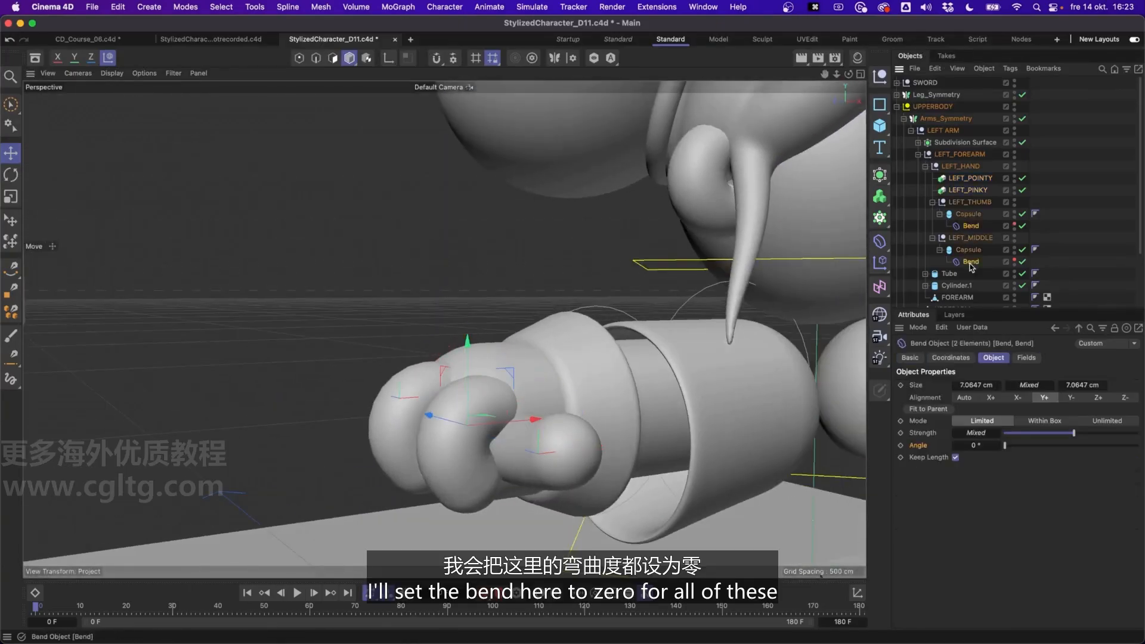
pyautogui.write('0')
pyautogui.press('Return')
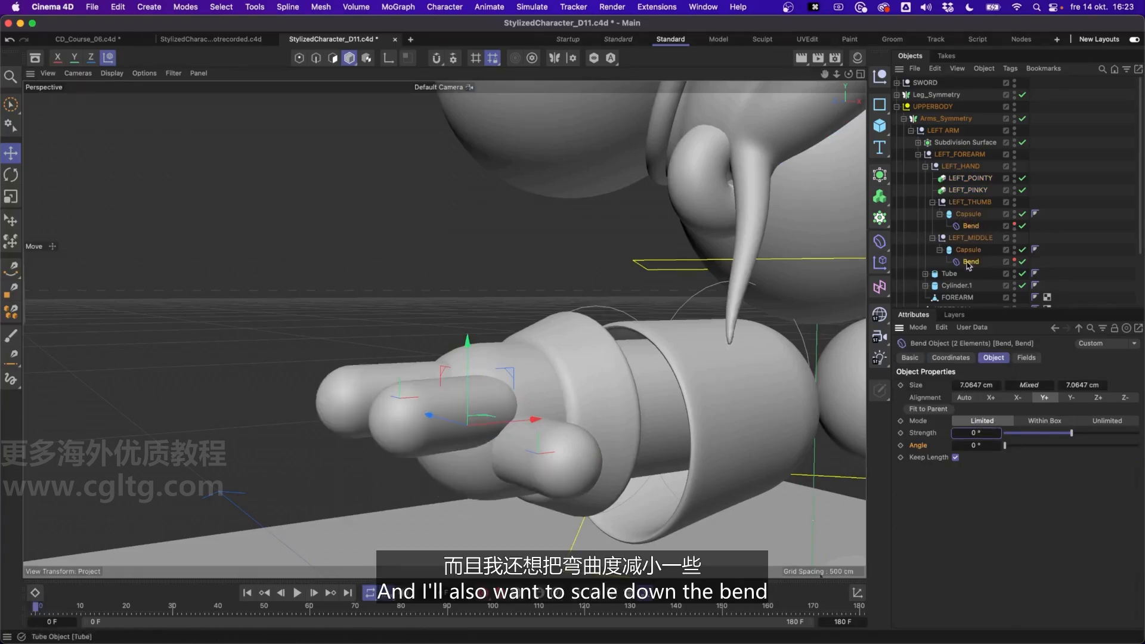
# - Set the thumb's Bend deformer size to 7.147 cm in Y, test-curl the thumb, and undo the curl
pyautogui.click(1009, 387)
pyautogui.moveTo(1074, 438); pyautogui.dragTo(1044, 438)
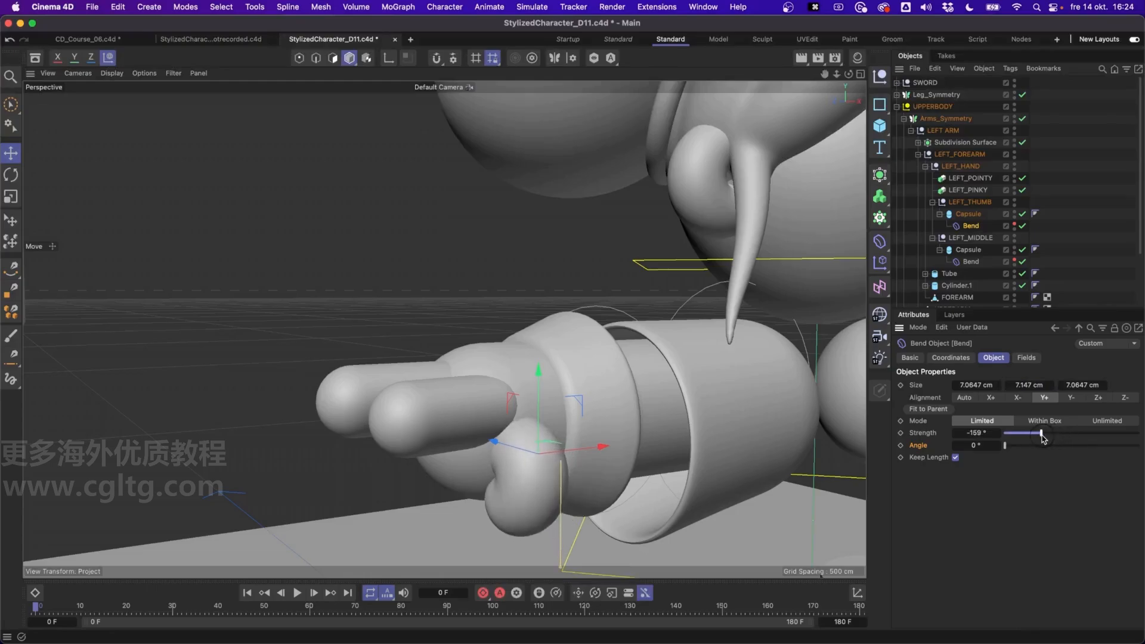
pyautogui.press('super+z')
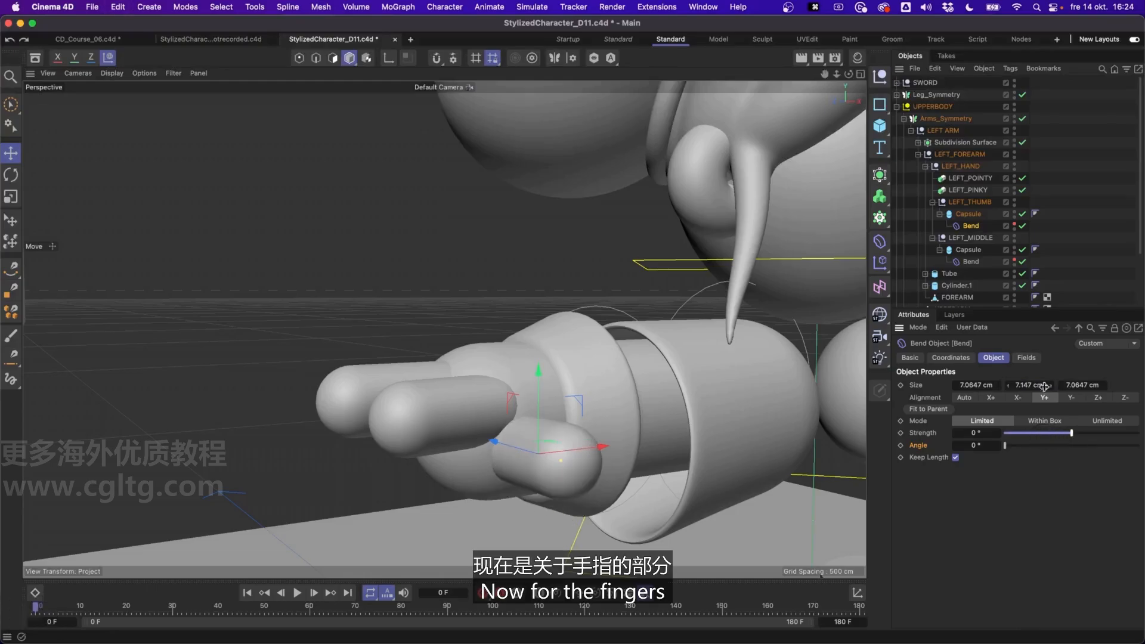
# - Test-curl the fingers with the Bend deformer under LEFT_MIDDLE and undo the curl
pyautogui.click(971, 237)
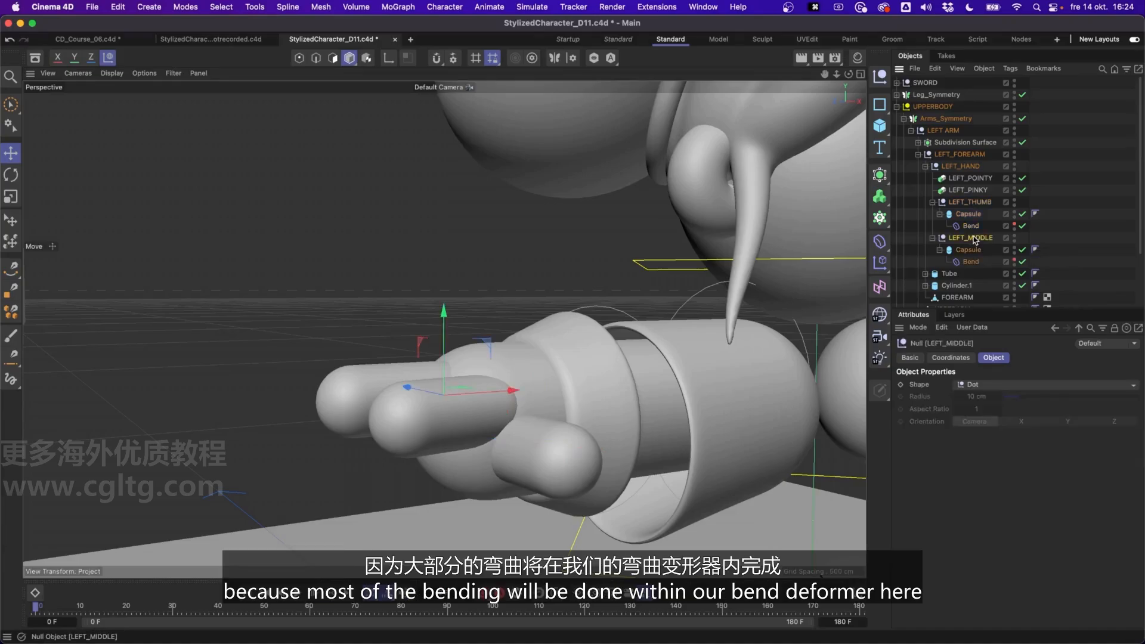
pyautogui.click(971, 262)
pyautogui.moveTo(1073, 433); pyautogui.dragTo(1046, 435)
pyautogui.press('super+z')
# - Test tilting the curled thumb by rotating the LEFT_THUMB null about 40°, and undo the thumb changes
pyautogui.click(975, 225)
pyautogui.click(970, 202)
pyautogui.press('r')
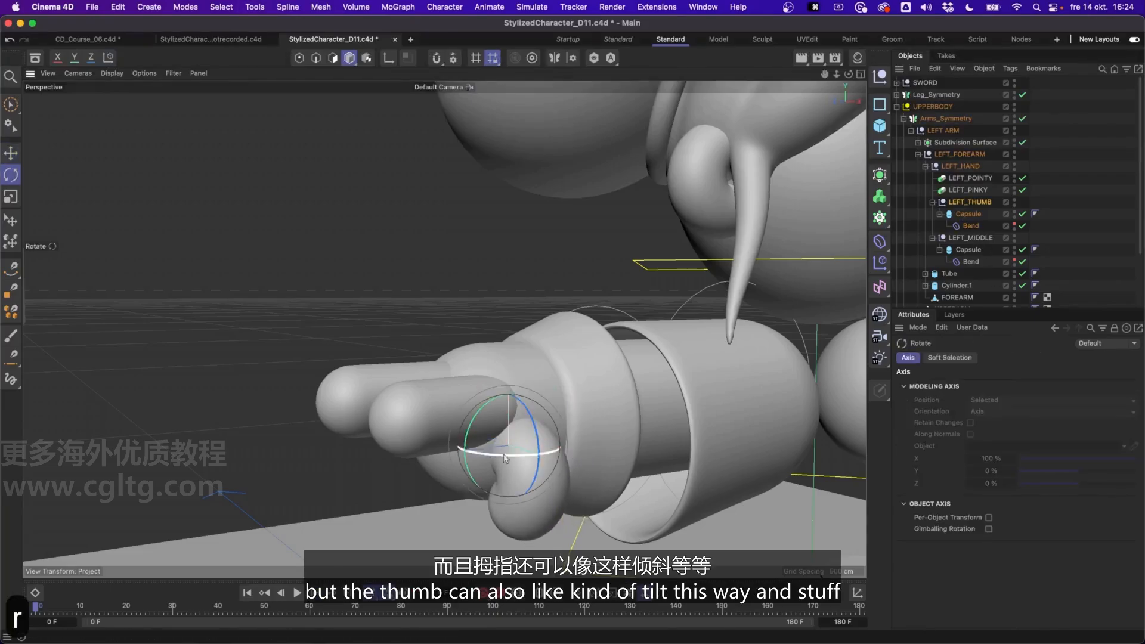
pyautogui.moveTo(475, 419); pyautogui.dragTo(502, 384)
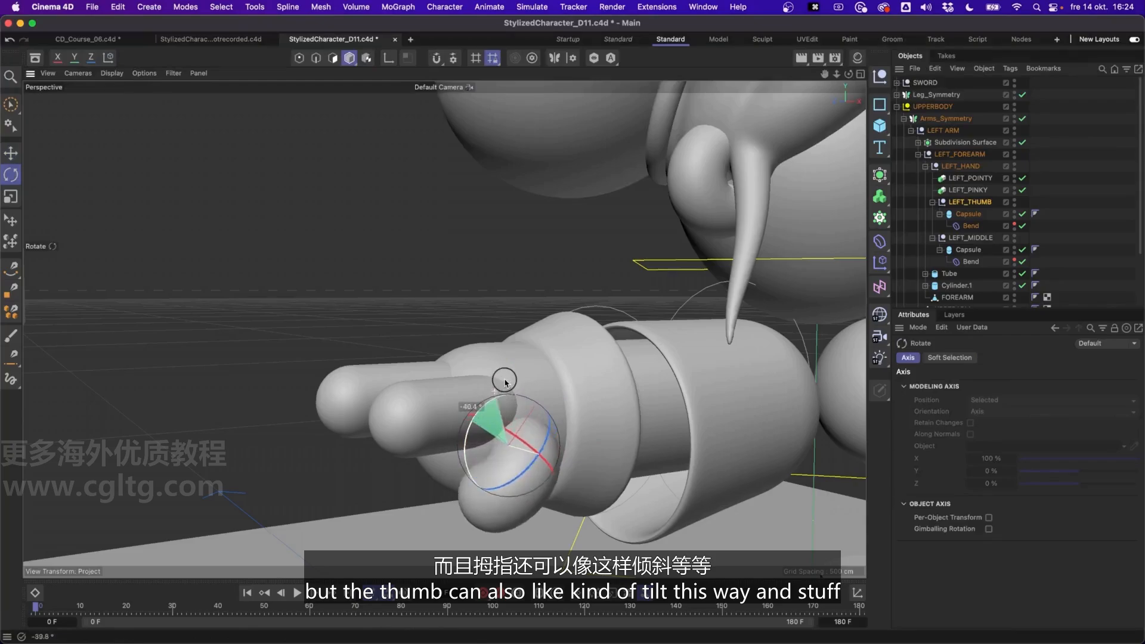
pyautogui.press('super+z')
pyautogui.press('super+z')
pyautogui.press('super+z')
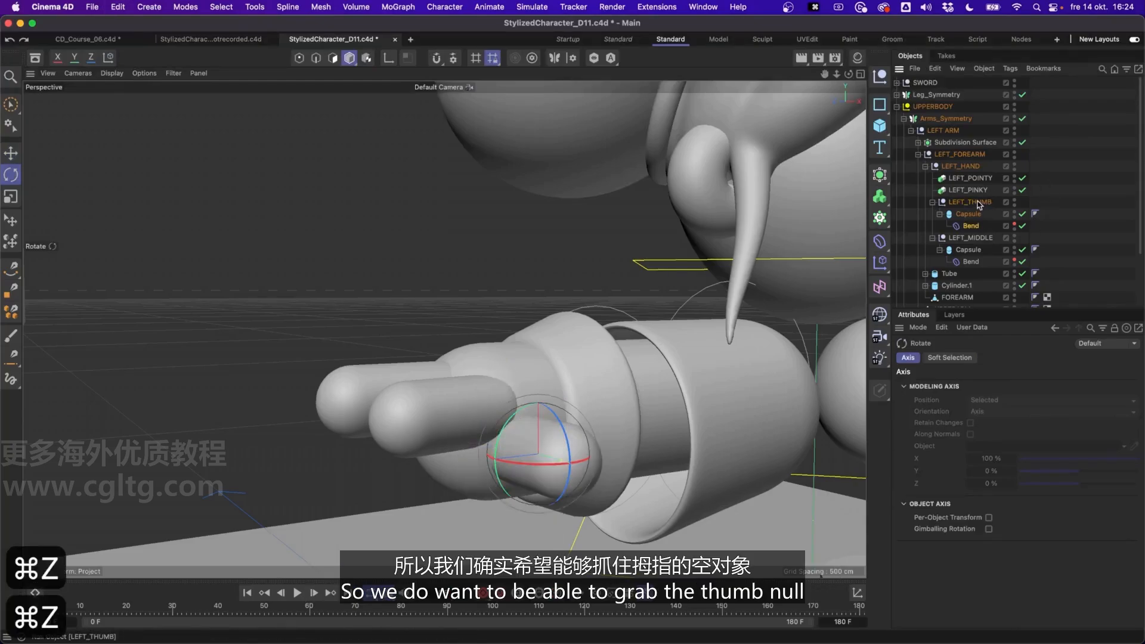
# - Set the LEFT_THUMB null's shape to Circle with Z orientation, reduce its radius, and clear the selection
pyautogui.click(977, 201)
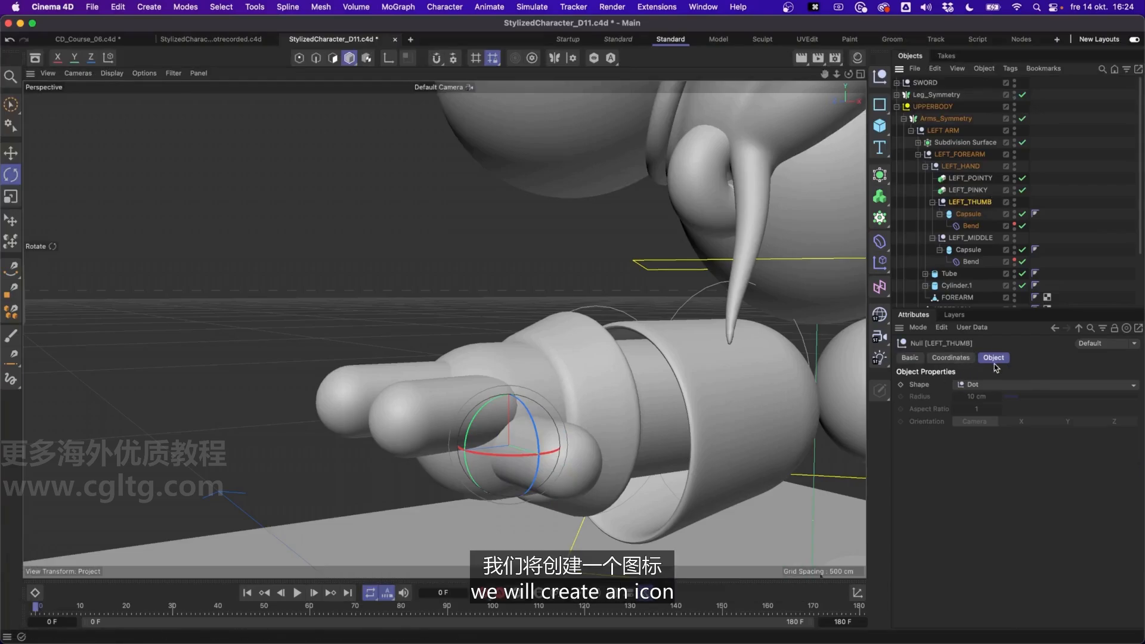
pyautogui.click(981, 385)
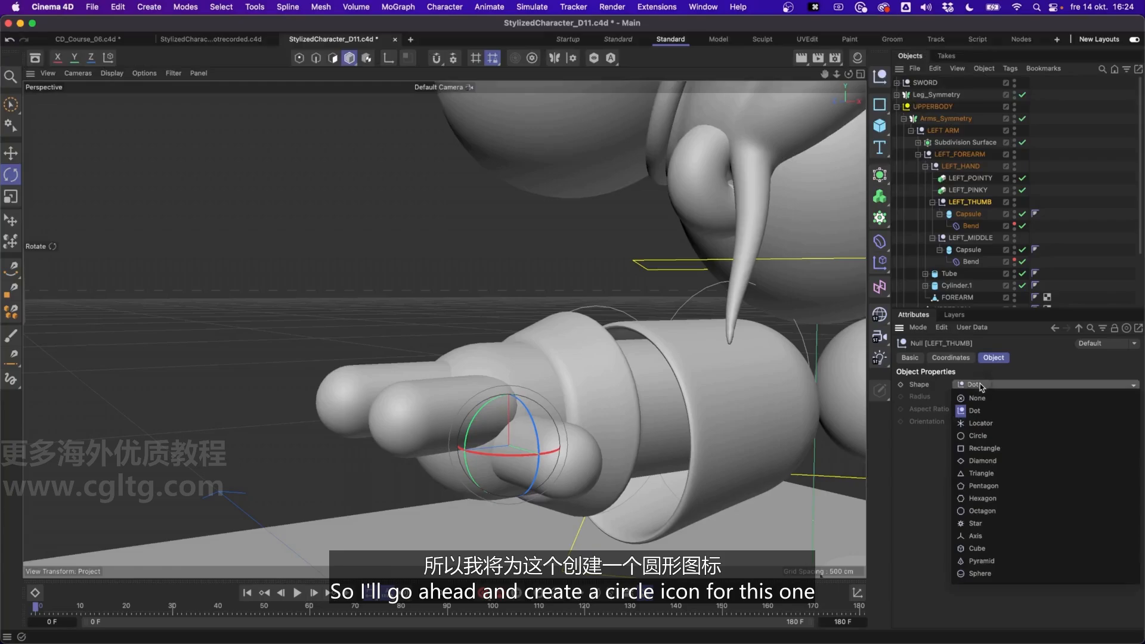
pyautogui.click(988, 436)
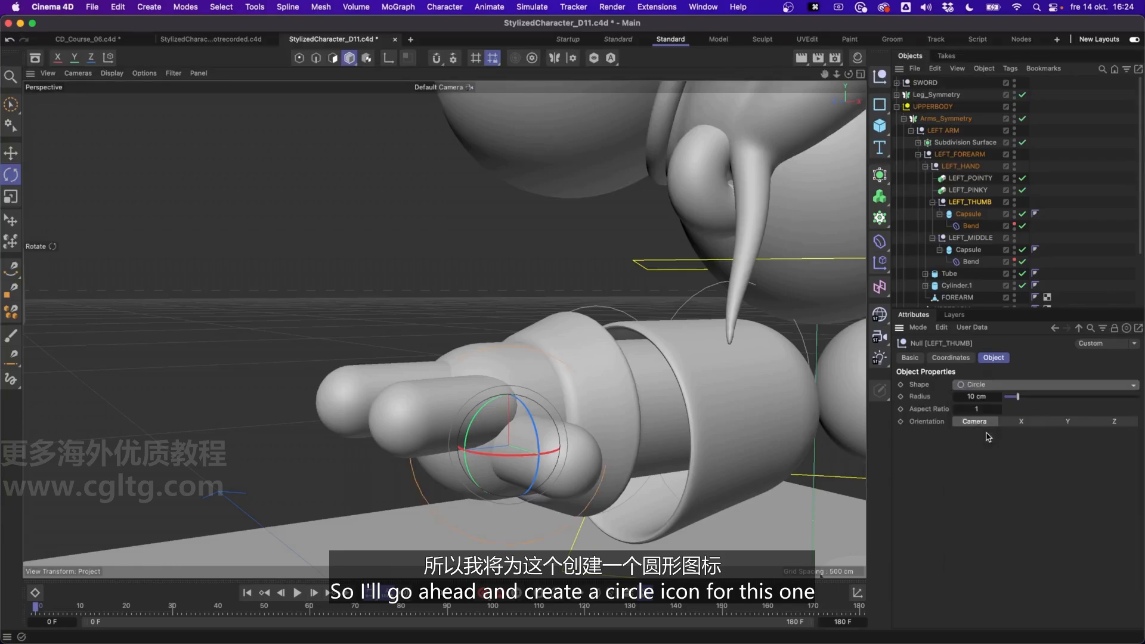
pyautogui.click(1046, 422)
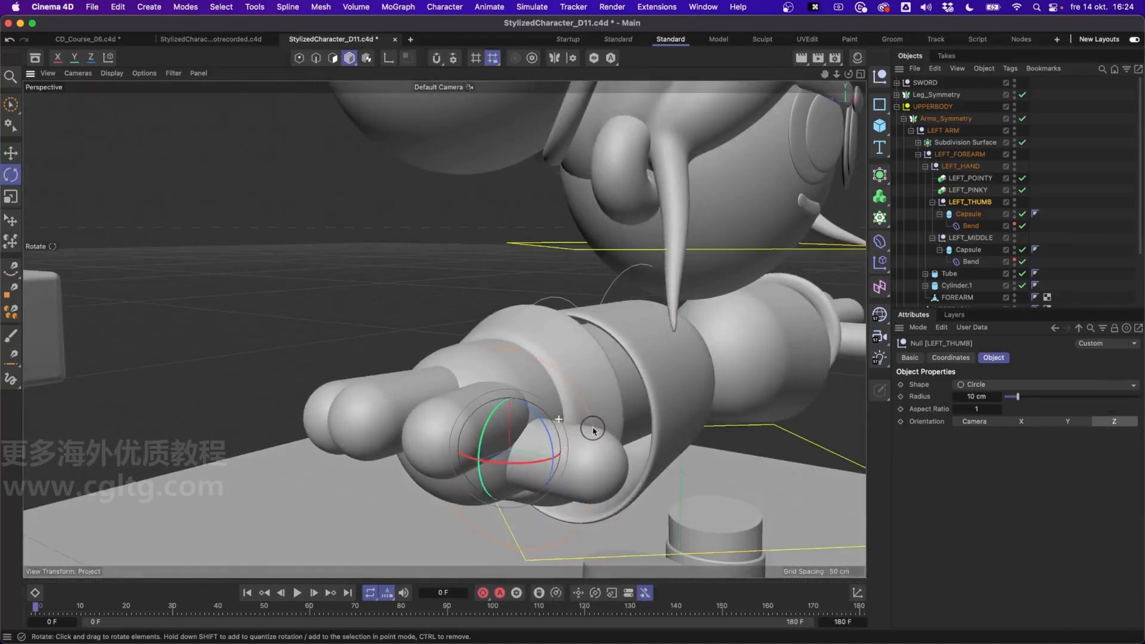
pyautogui.moveTo(1019, 397); pyautogui.dragTo(1016, 401)
pyautogui.keyDown('alt'); pyautogui.moveTo(540, 435); pyautogui.dragTo(514, 431); pyautogui.keyUp('alt')
pyautogui.click(1062, 203)
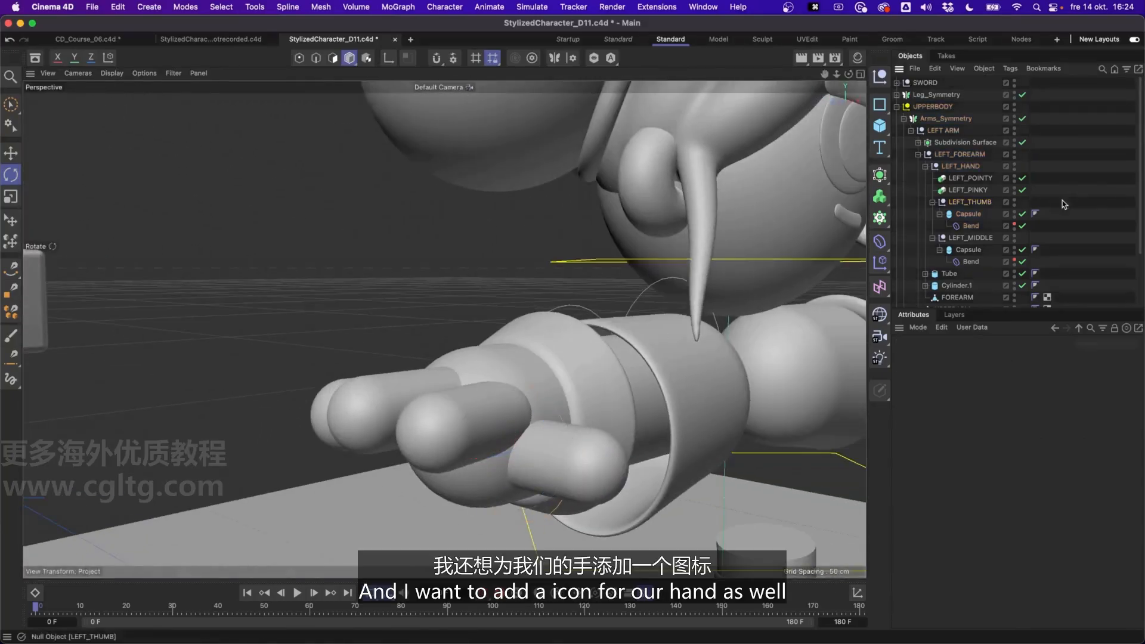
# - Set the LEFT_HAND null's shape to Circle with Z orientation
pyautogui.click(962, 167)
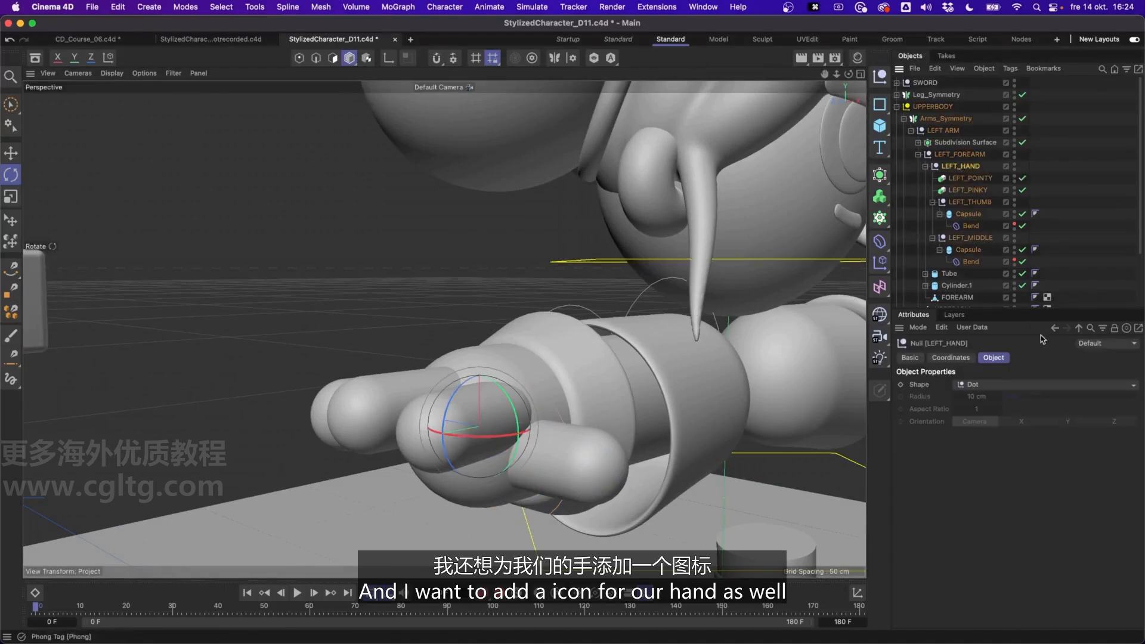
pyautogui.click(997, 383)
pyautogui.click(981, 434)
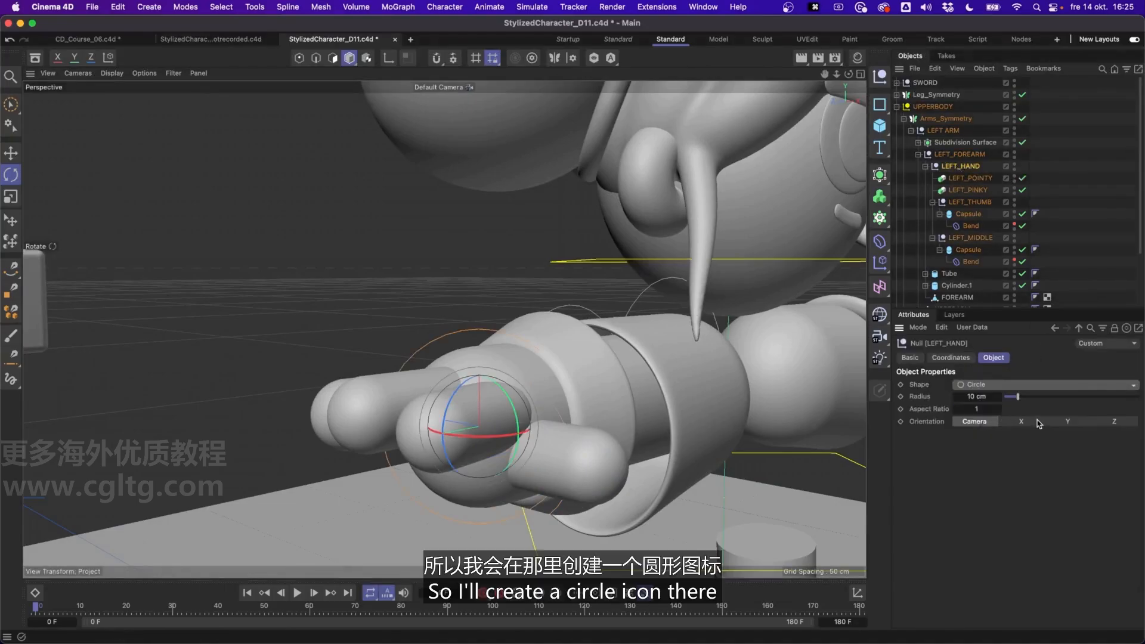
pyautogui.click(1113, 422)
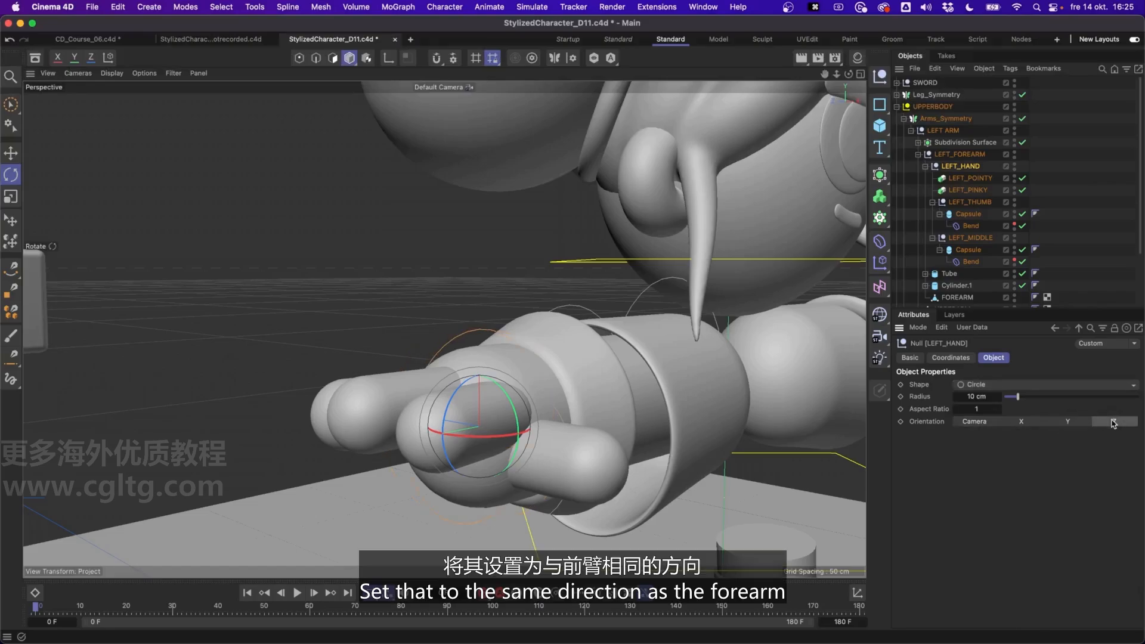
# - Check that the LEFT_THUMB and LEFT_HAND circle controllers can each be picked in the viewport
pyautogui.keyDown('alt'); pyautogui.moveTo(501, 376); pyautogui.dragTo(533, 498); pyautogui.keyUp('alt')
pyautogui.click(540, 503)
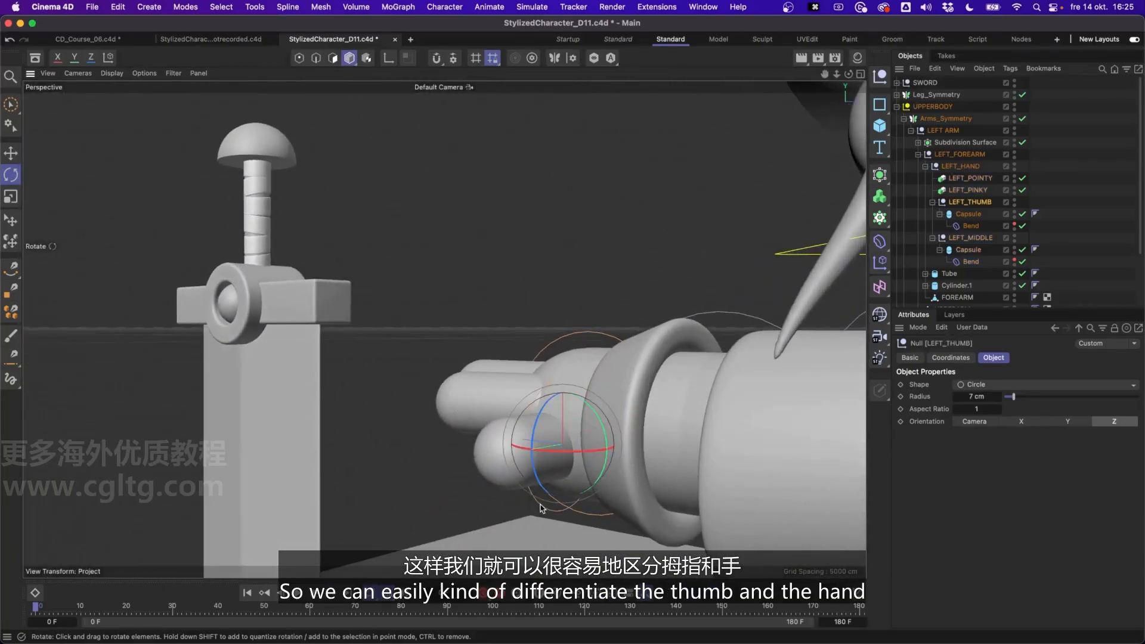
pyautogui.click(593, 515)
pyautogui.keyDown('alt'); pyautogui.moveTo(566, 378); pyautogui.dragTo(632, 339); pyautogui.keyUp('alt')
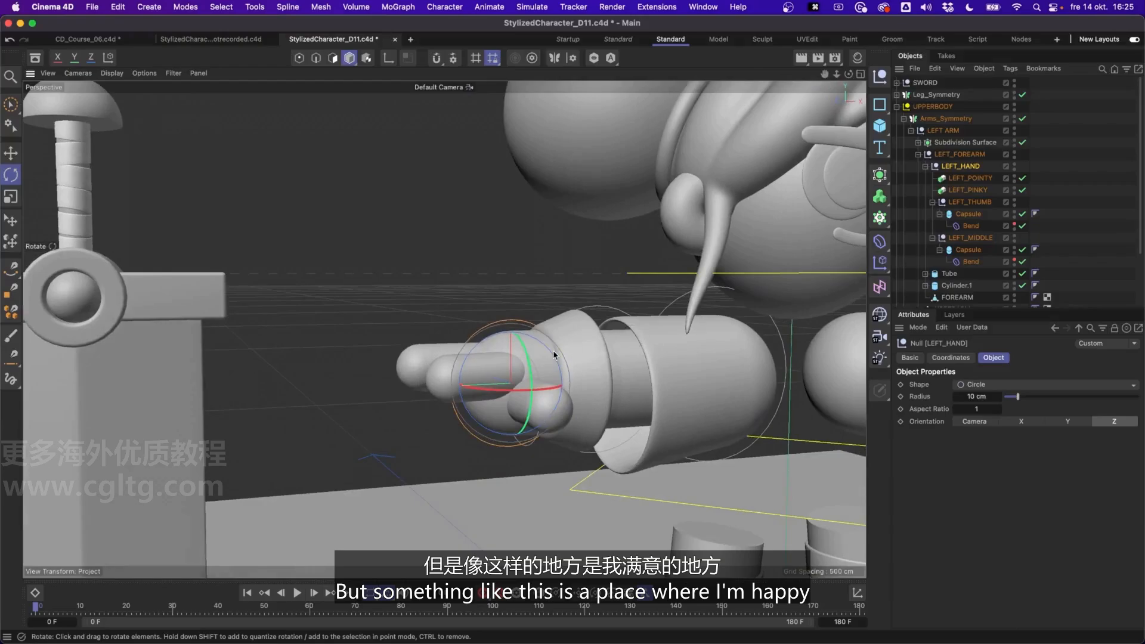
pyautogui.keyDown('alt'); pyautogui.moveTo(553, 350); pyautogui.dragTo(513, 371); pyautogui.keyUp('alt')
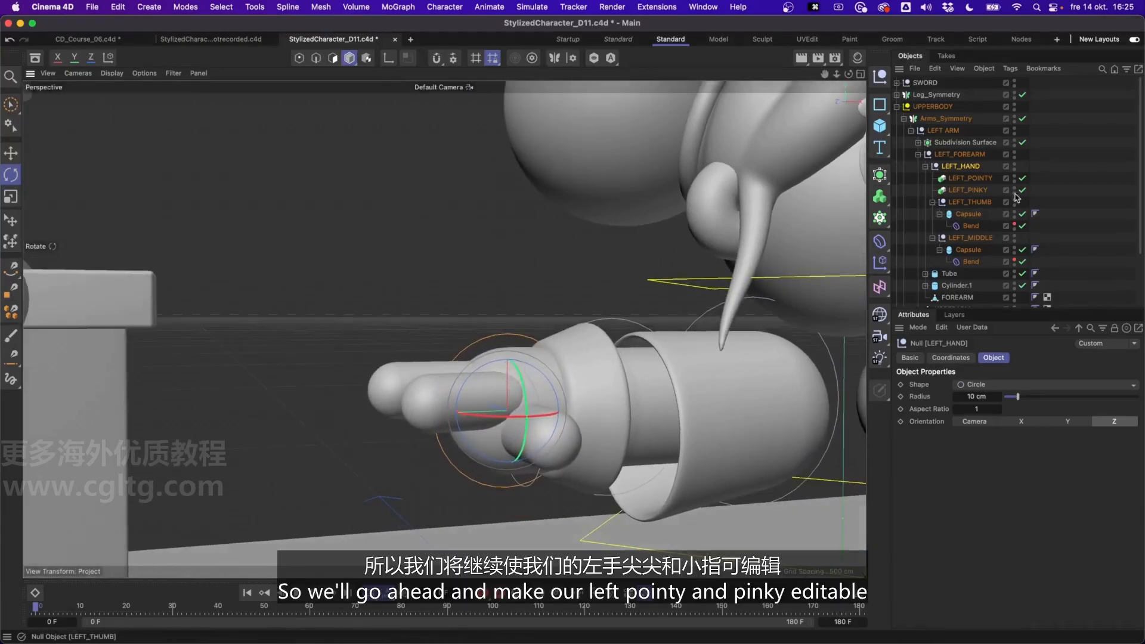
# - Convert the LEFT_POINTY and LEFT_PINKY instances into editable objects
pyautogui.click(966, 178)
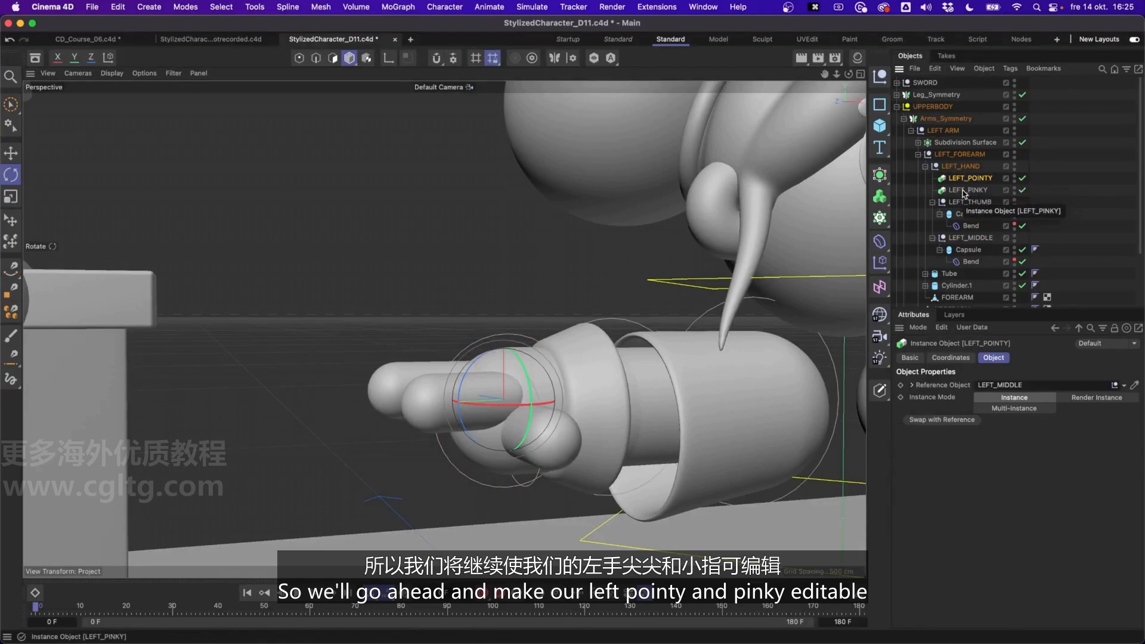
pyautogui.keyDown('shift'); pyautogui.click(967, 179); pyautogui.keyUp('shift')
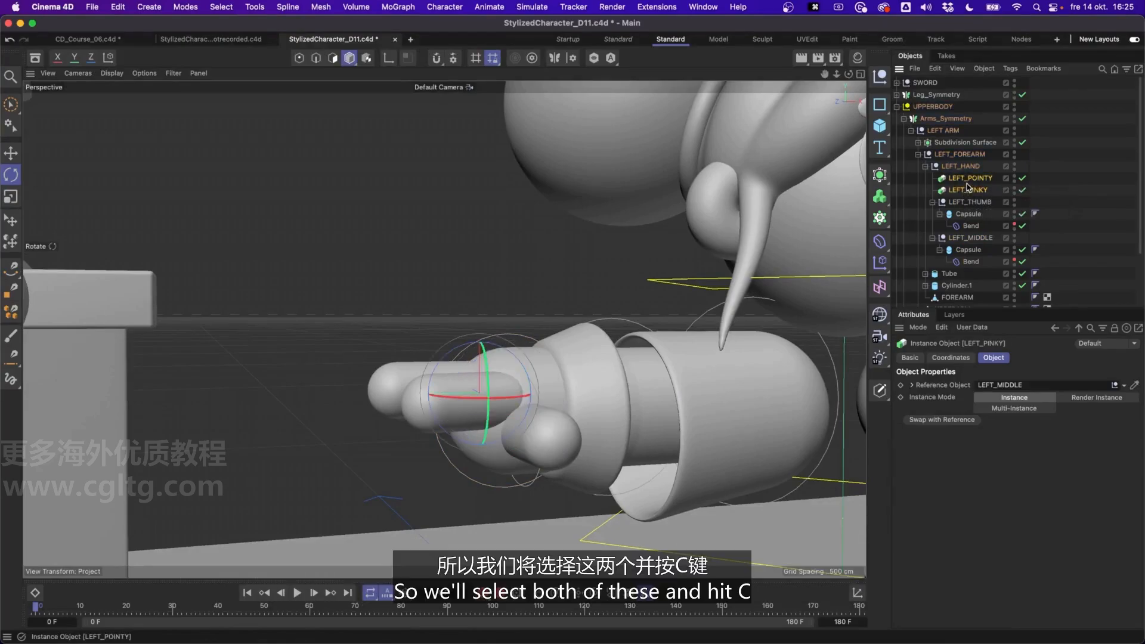
pyautogui.press('c')
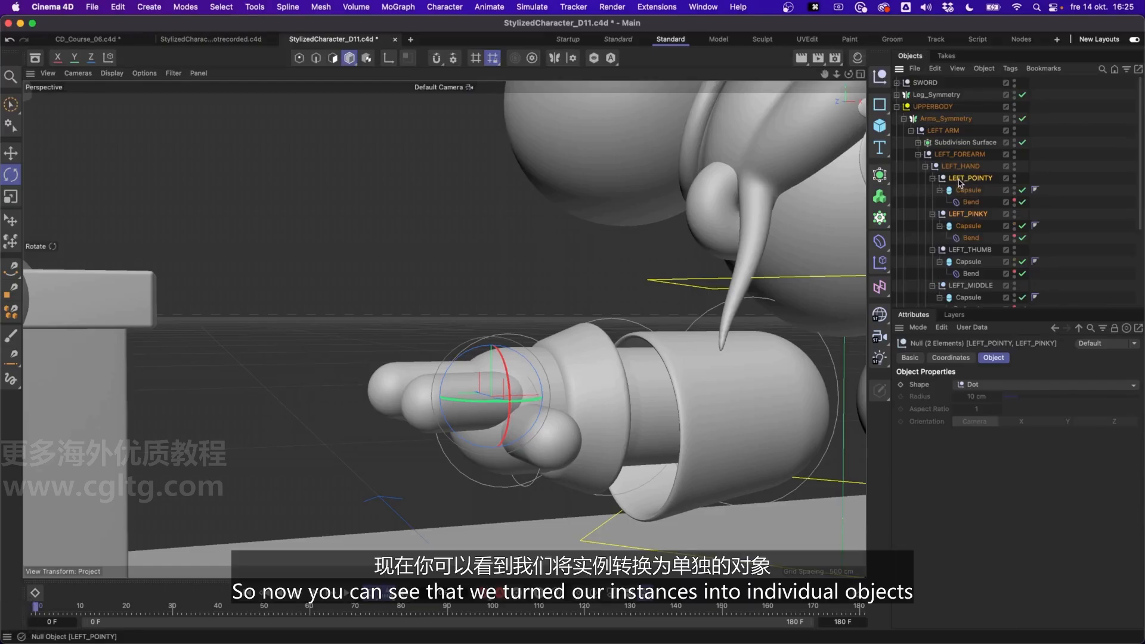
# - Test the Bend strength on the pinky and pointy fingers individually, undoing each curl
pyautogui.click(971, 237)
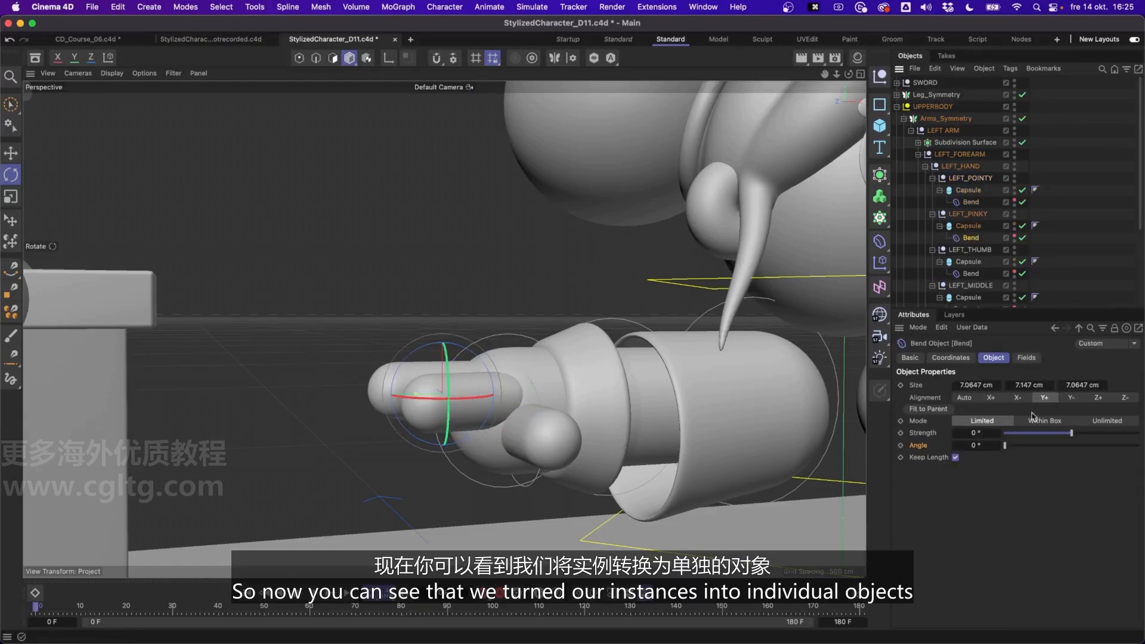
pyautogui.press('super+z')
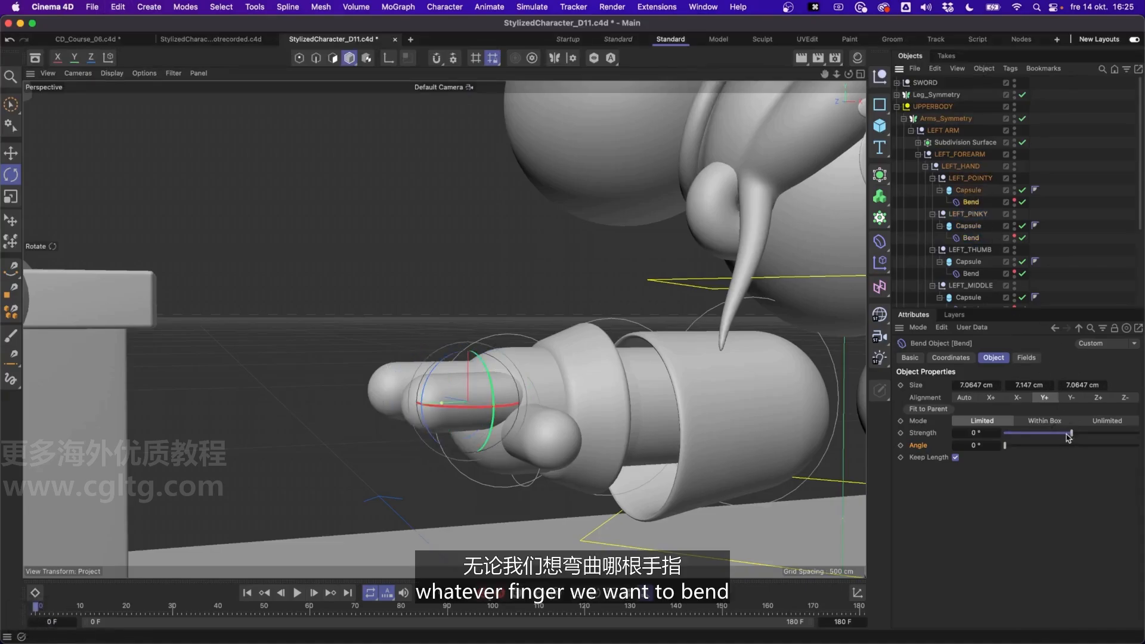
pyautogui.moveTo(1068, 437); pyautogui.dragTo(1074, 436)
pyautogui.press('super+z')
# - Collapse the LEFT_PINKY, LEFT_POINTY, LEFT_THUMB and LEFT_MIDDLE groups in the object hierarchy
pyautogui.click(933, 213)
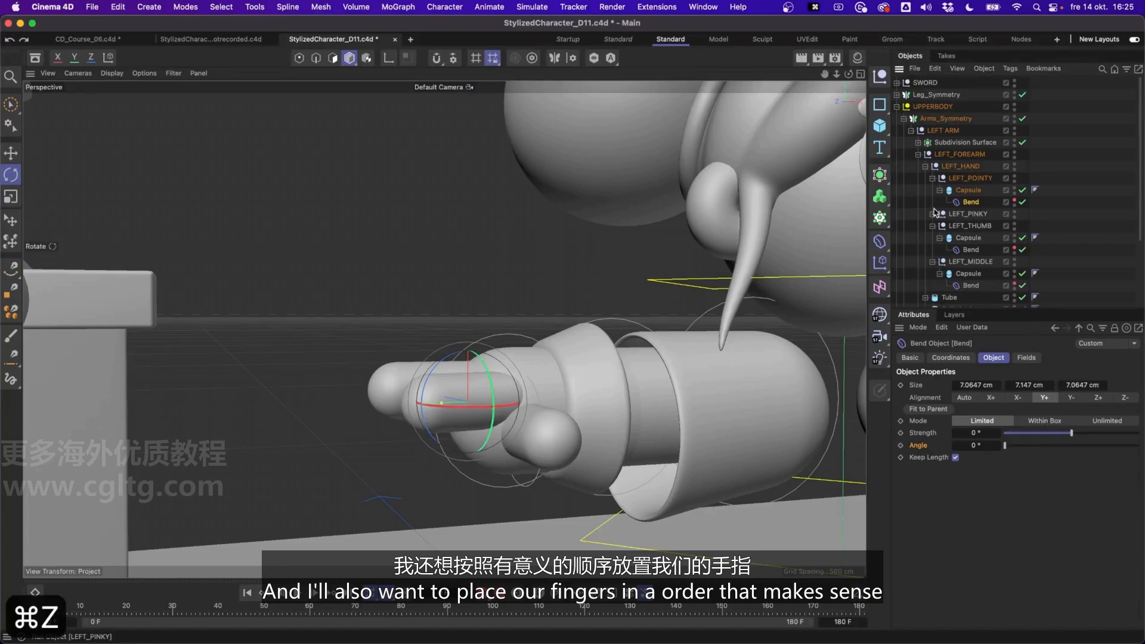
pyautogui.click(932, 178)
pyautogui.click(933, 201)
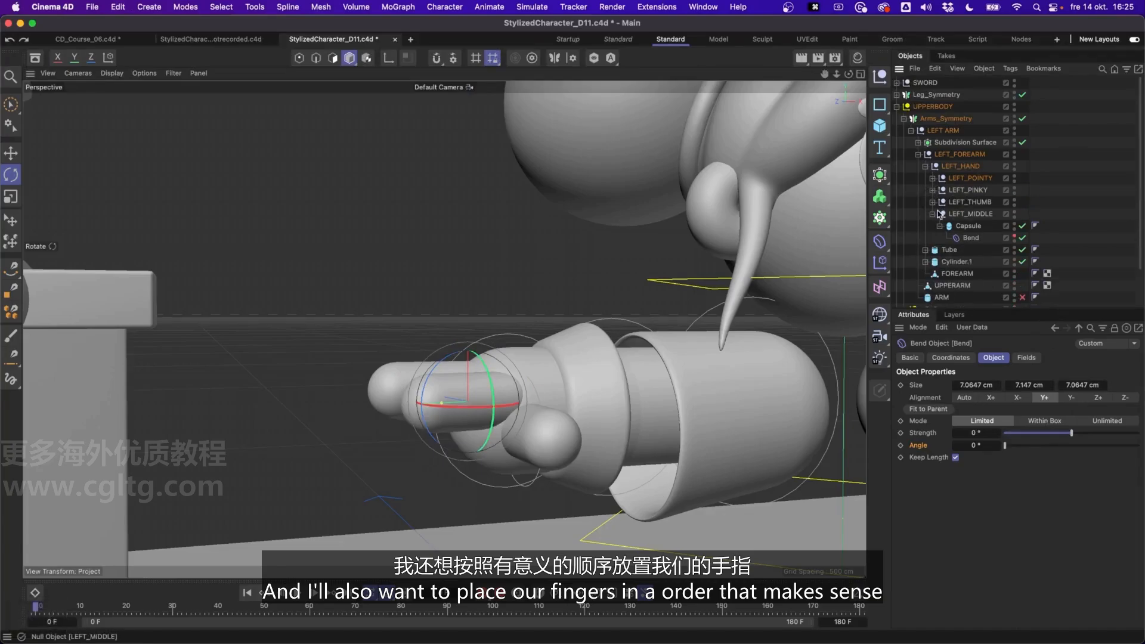
pyautogui.click(933, 214)
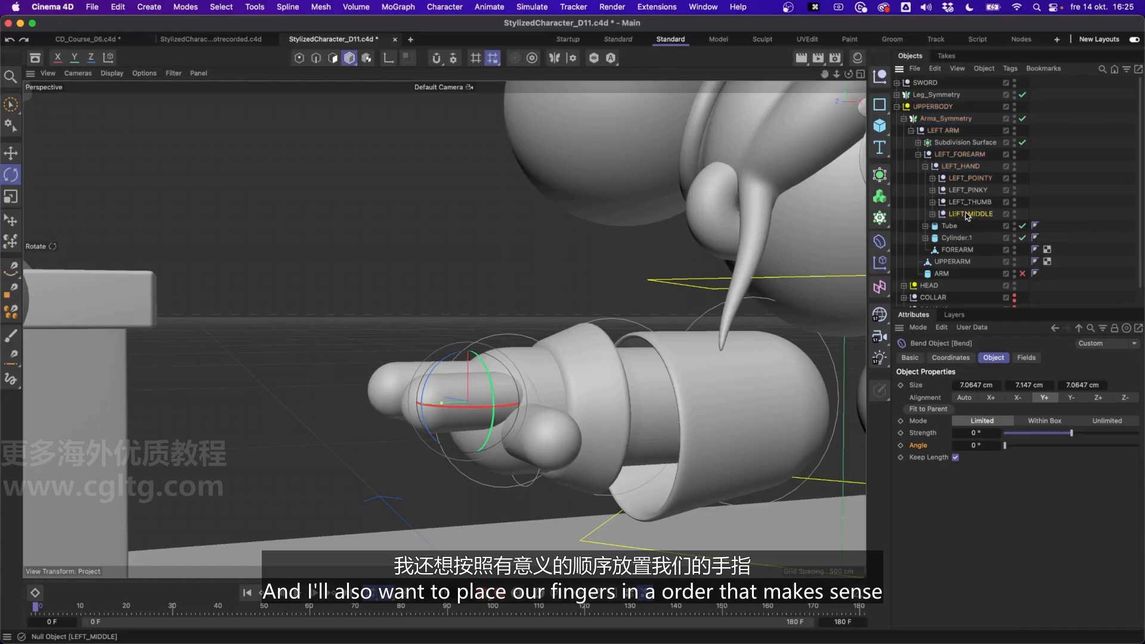
# - Reorder the finger nulls under LEFT_HAND as LEFT_THUMB, LEFT_POINTY, LEFT_MIDDLE, LEFT_PINKY
pyautogui.moveTo(968, 214); pyautogui.dragTo(970, 184)
pyautogui.click(977, 179)
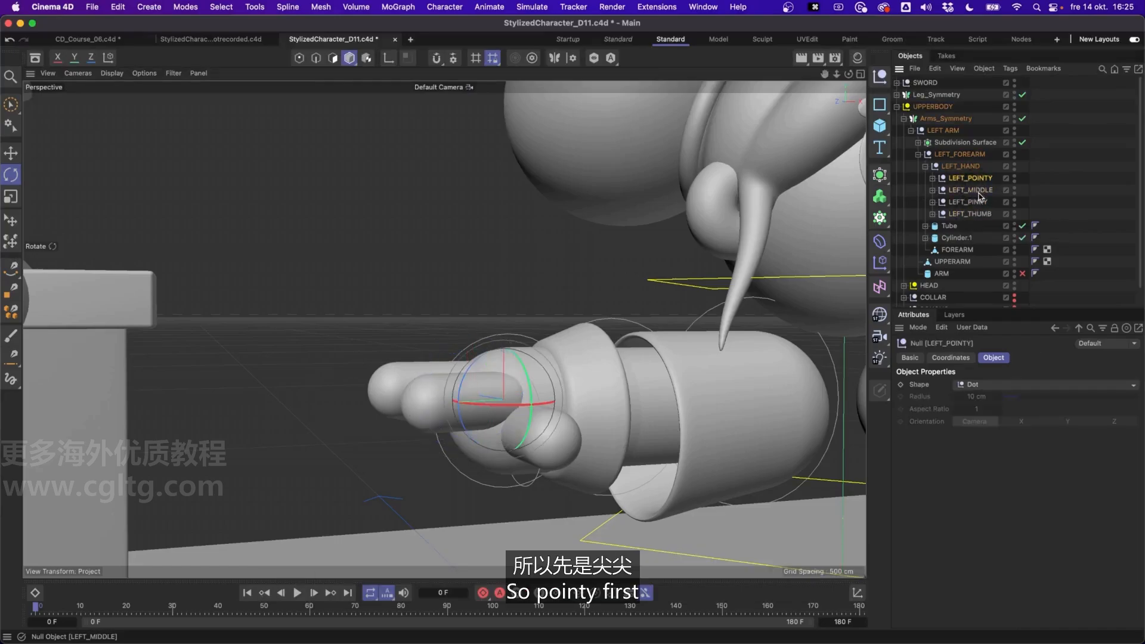
pyautogui.moveTo(979, 177); pyautogui.dragTo(978, 176)
pyautogui.click(970, 190)
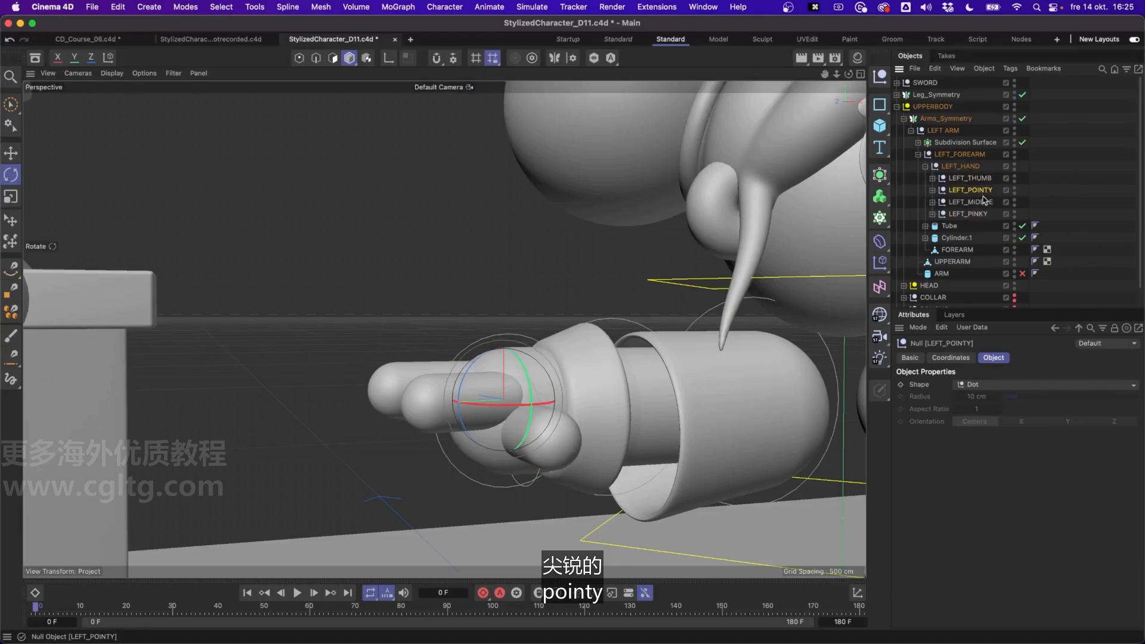
pyautogui.click(970, 201)
pyautogui.click(968, 214)
pyautogui.keyDown('alt'); pyautogui.moveTo(518, 375); pyautogui.dragTo(541, 388); pyautogui.keyUp('alt')
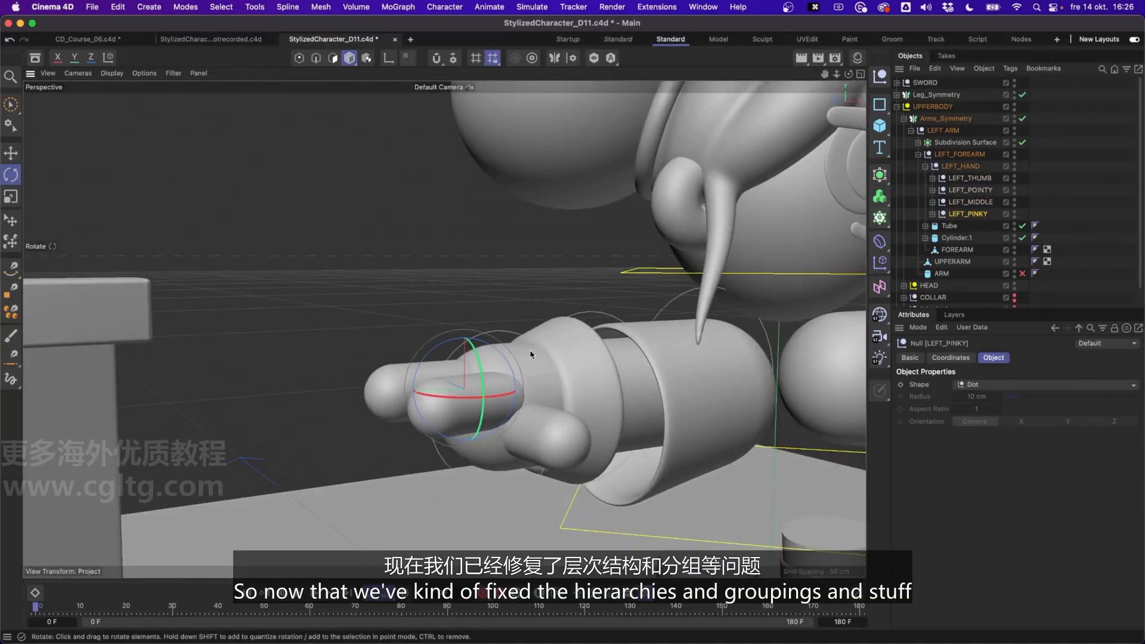
# - Expand the finger groups and select all four Bend deformers and finger nulls together with LEFT_HAND, LEFT_FOREARM and LEFT ARM
pyautogui.click(932, 214)
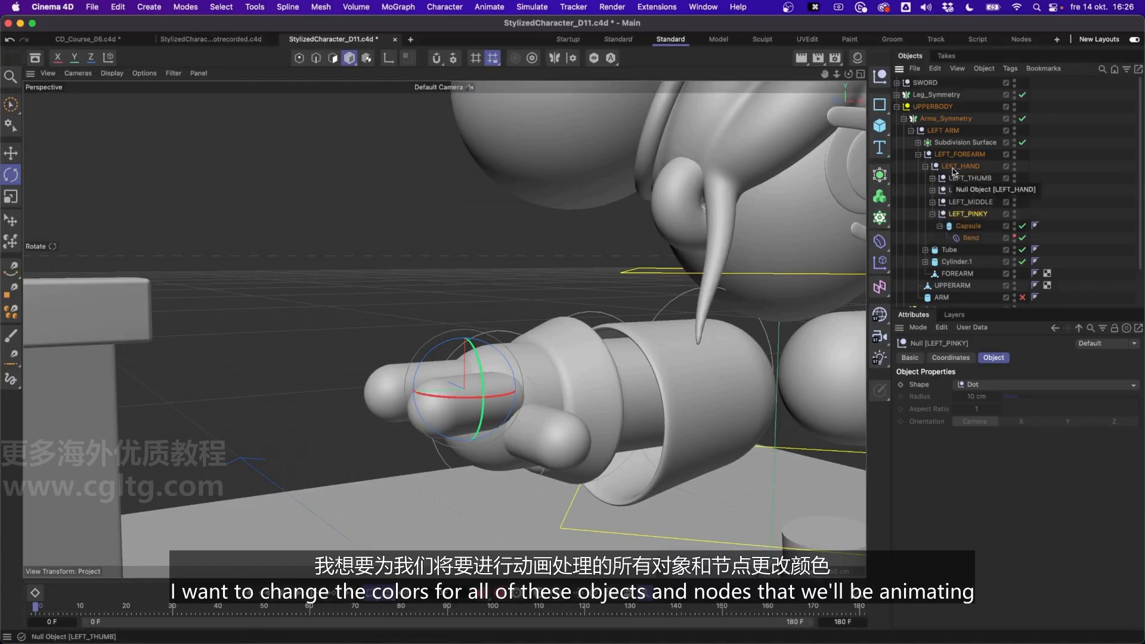
pyautogui.click(932, 203)
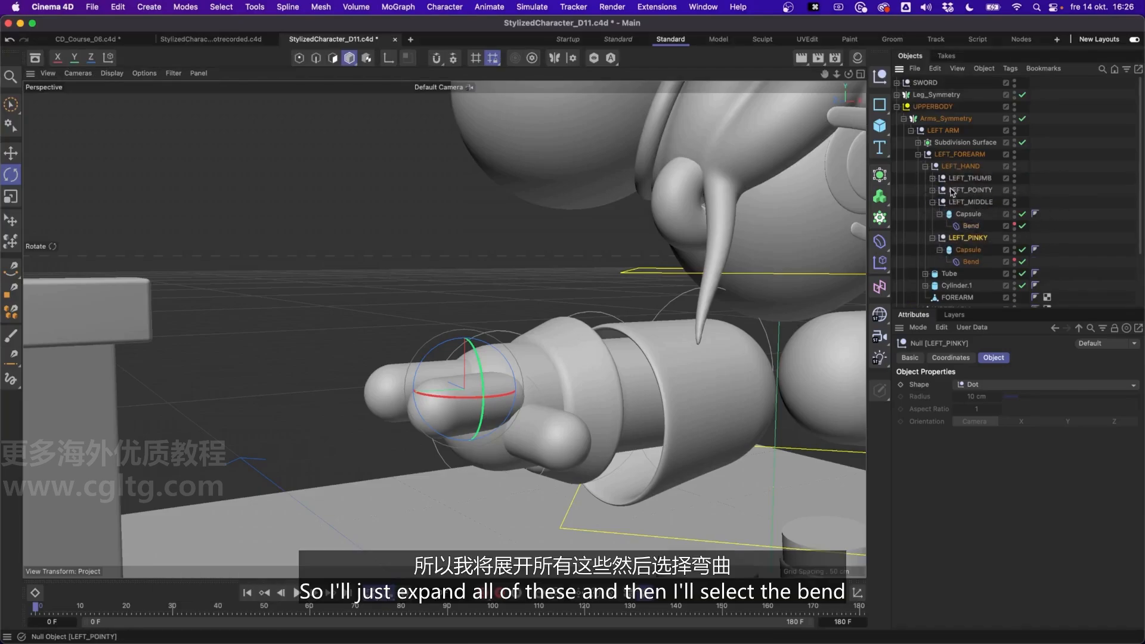
pyautogui.click(935, 190)
pyautogui.click(934, 179)
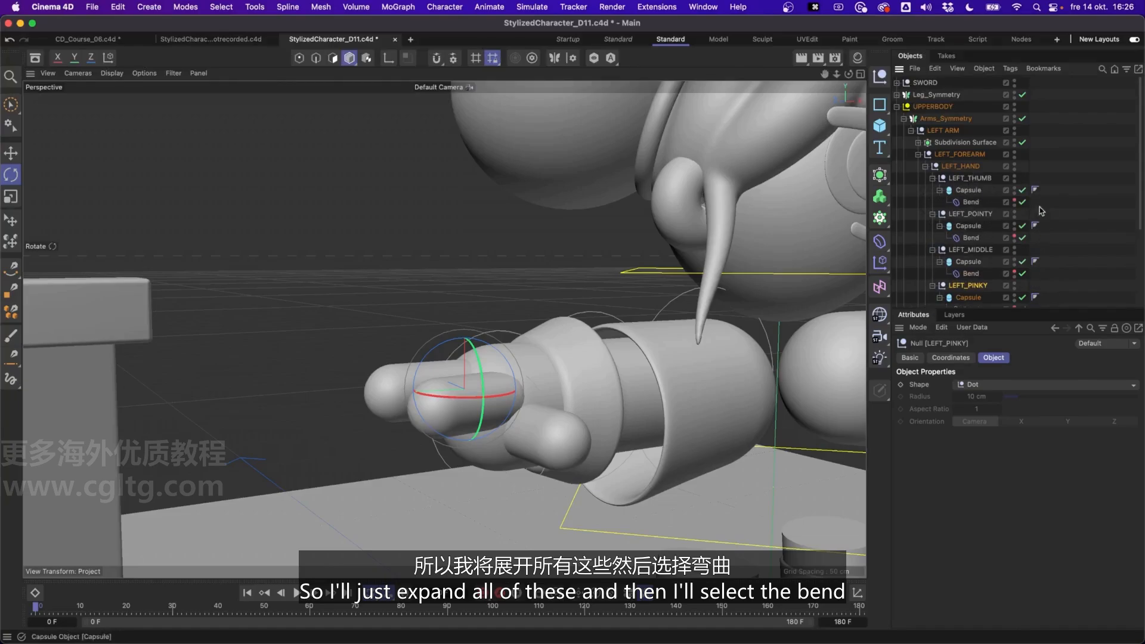
pyautogui.scroll(-3, 1015, 238)
pyautogui.keyDown('shift'); pyautogui.click(972, 264); pyautogui.keyUp('shift')
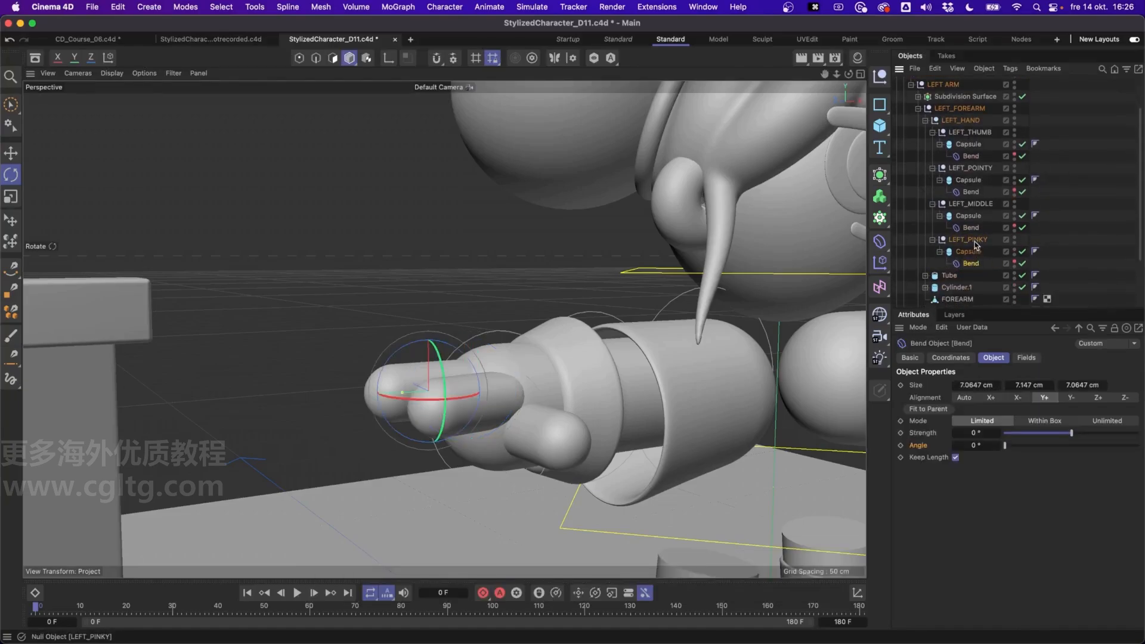
pyautogui.keyDown('shift'); pyautogui.click(969, 228); pyautogui.keyUp('shift')
pyautogui.keyDown('shift'); pyautogui.click(971, 192); pyautogui.keyUp('shift')
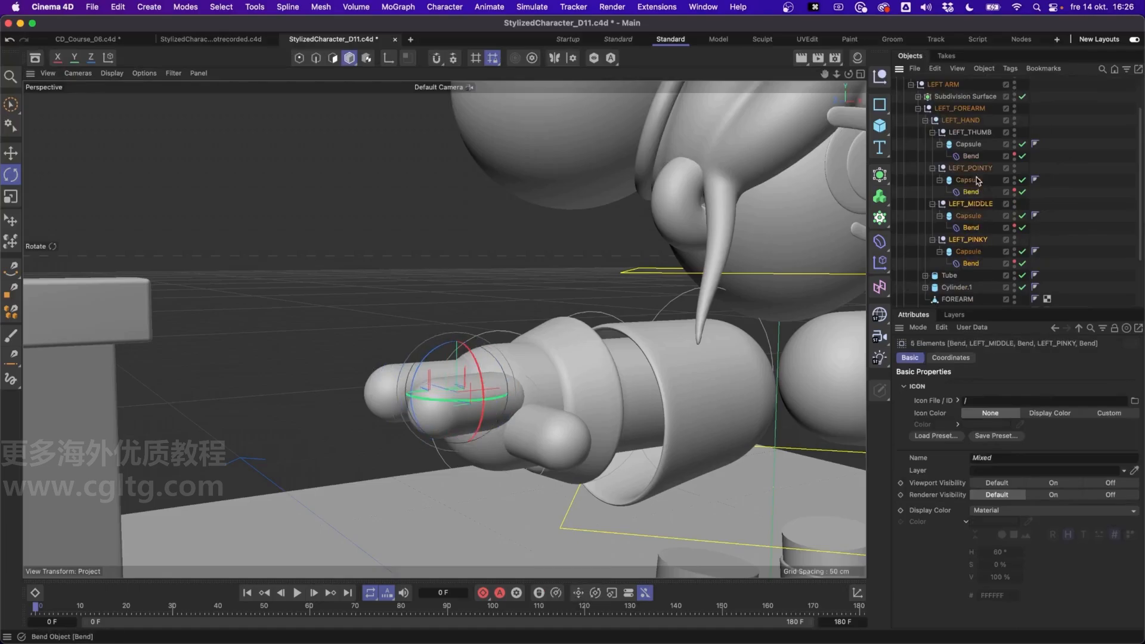
pyautogui.keyDown('shift'); pyautogui.click(971, 156); pyautogui.keyUp('shift')
pyautogui.keyDown('shift'); pyautogui.click(970, 132); pyautogui.keyUp('shift')
pyautogui.keyDown('shift'); pyautogui.click(961, 121); pyautogui.keyUp('shift')
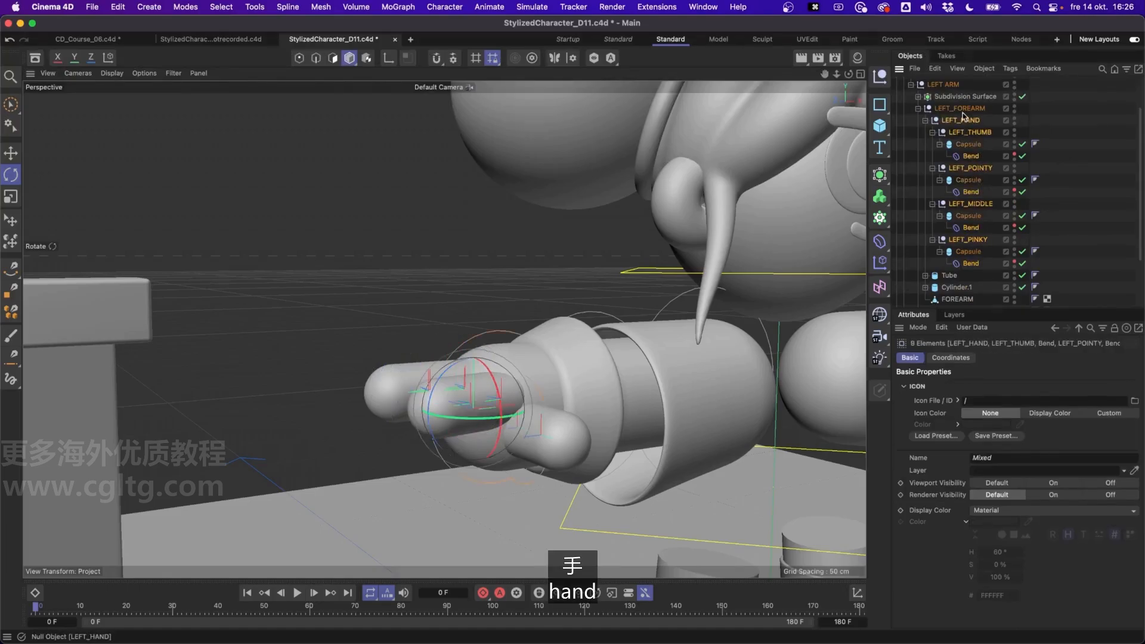
pyautogui.keyDown('shift'); pyautogui.click(960, 108); pyautogui.keyUp('shift')
pyautogui.keyDown('shift'); pyautogui.click(950, 85); pyautogui.keyUp('shift')
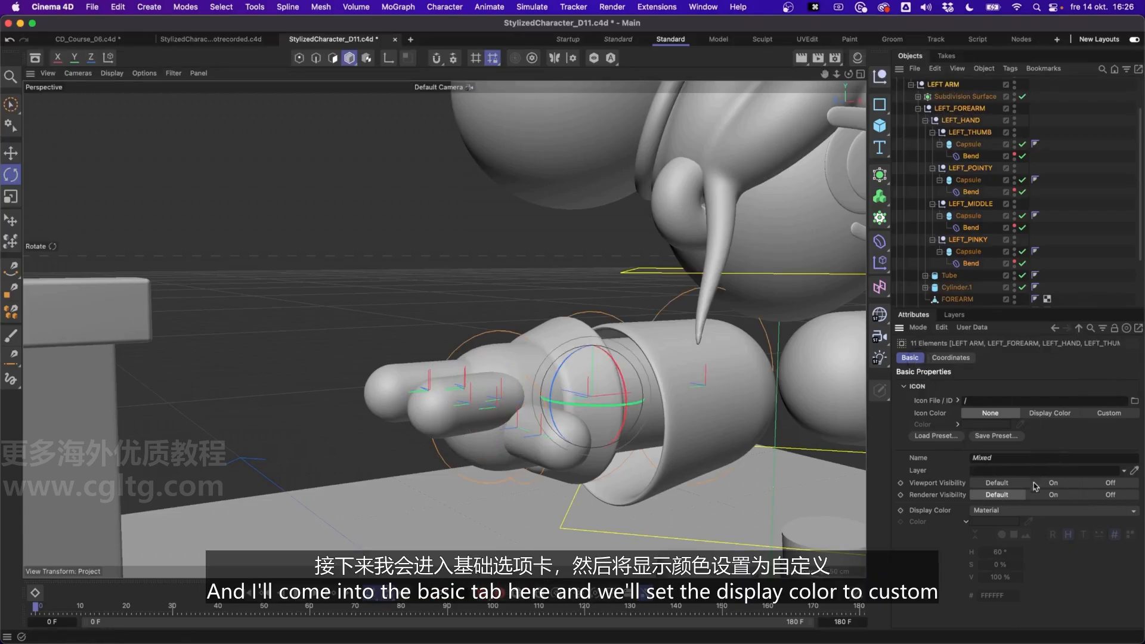
# - Give the selected nulls and bends a custom blue display color (3D81FF), set their icon color to Display Color, and clear the selection
pyautogui.click(1007, 512)
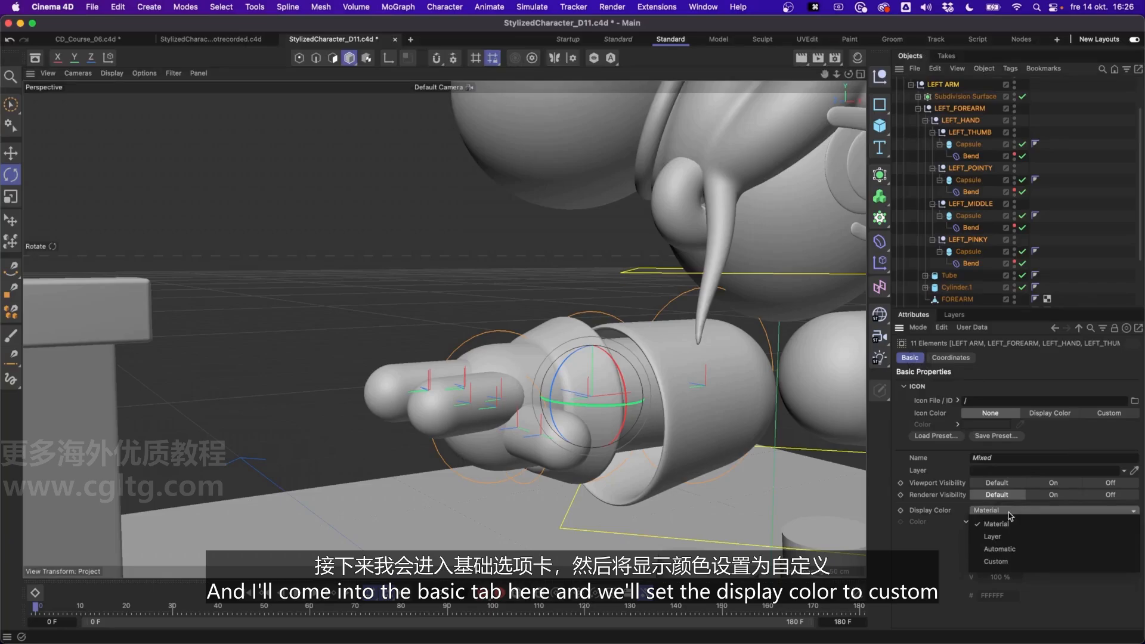
pyautogui.click(1008, 562)
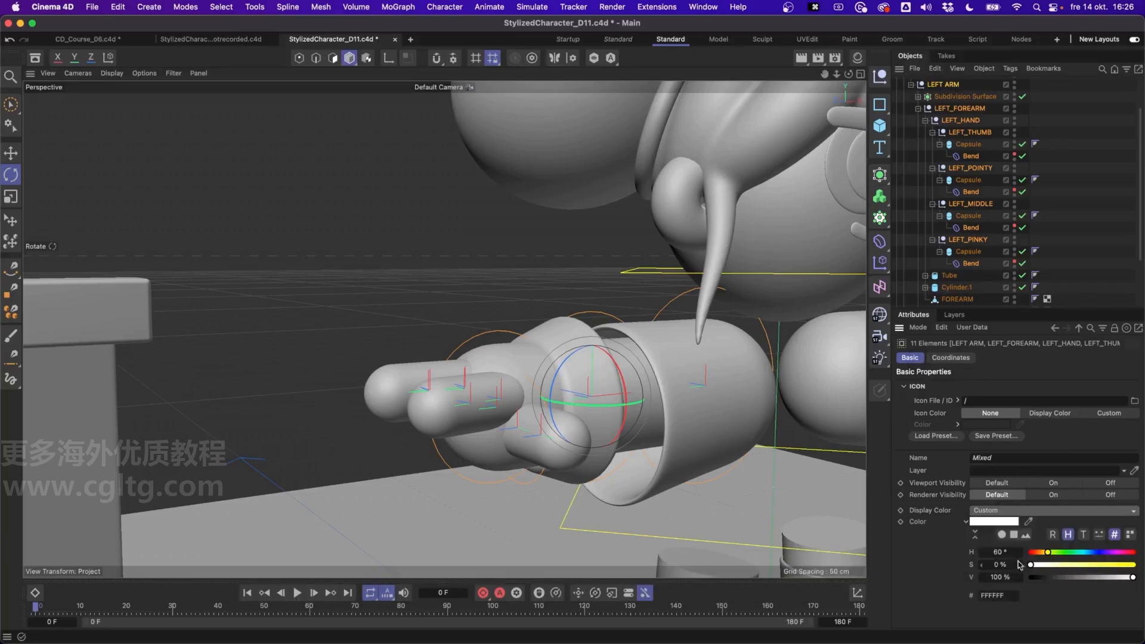
pyautogui.click(1095, 552)
pyautogui.moveTo(1092, 564); pyautogui.dragTo(1102, 568)
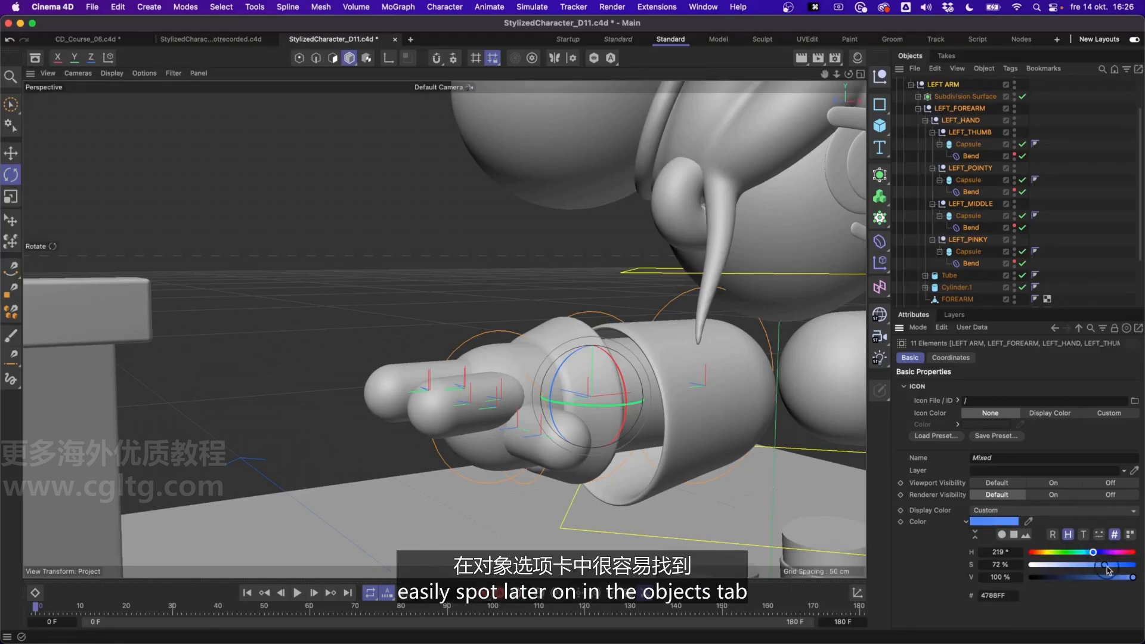
pyautogui.moveTo(1112, 570); pyautogui.dragTo(1113, 568)
pyautogui.moveTo(1107, 567); pyautogui.dragTo(1109, 567)
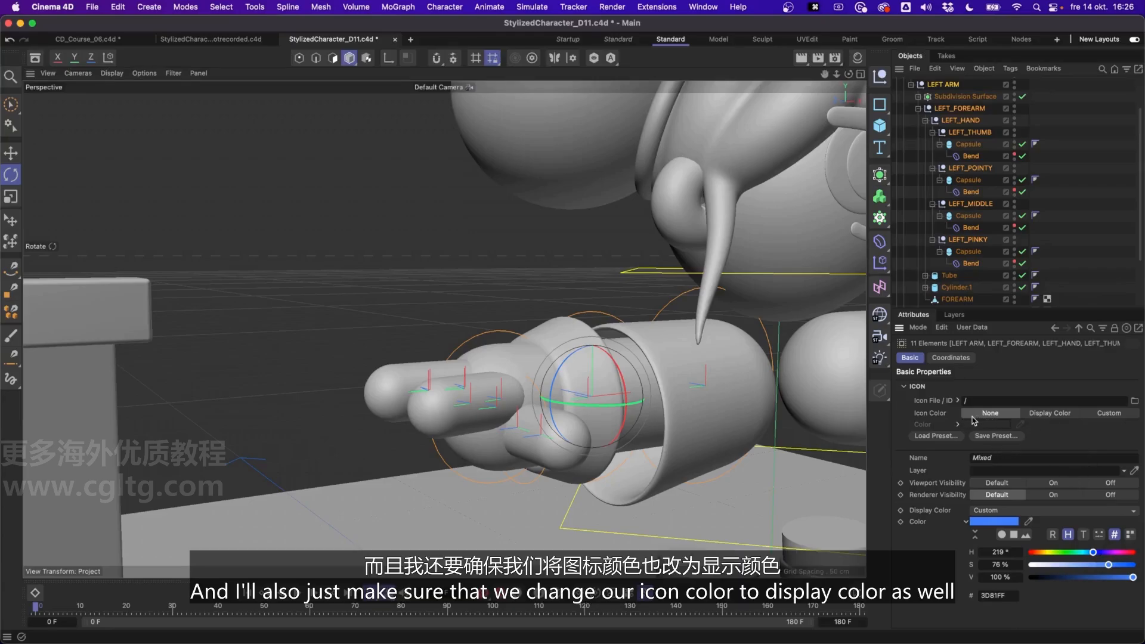
pyautogui.click(1043, 414)
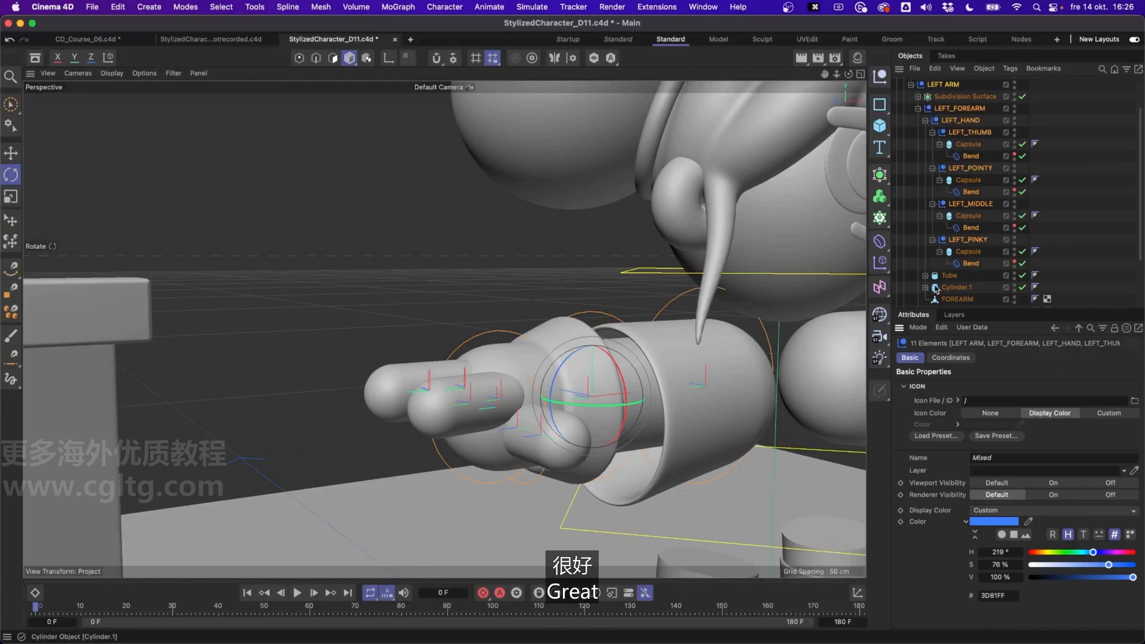
pyautogui.click(1085, 205)
pyautogui.keyDown('alt'); pyautogui.moveTo(556, 371); pyautogui.dragTo(567, 412); pyautogui.keyUp('alt')
pyautogui.keyDown('alt'); pyautogui.moveTo(597, 393); pyautogui.dragTo(491, 368, button='right'); pyautogui.keyUp('alt')
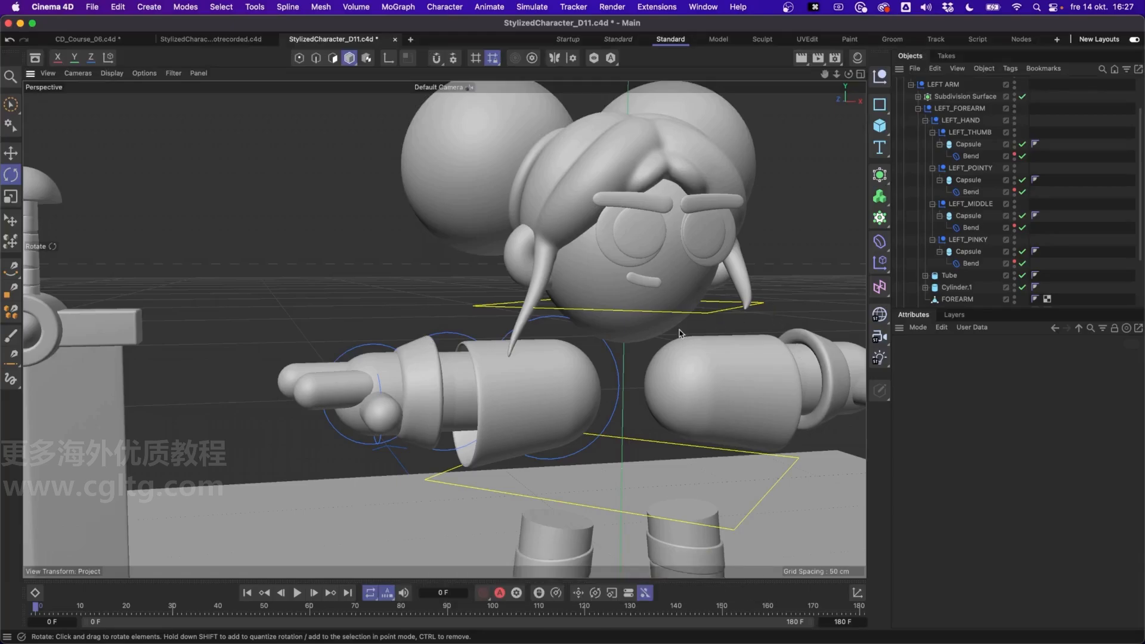
# - Rename the Bend deformer under LEFT_PINKY to LEFT_PINKY_BEND, reusing the null's name
pyautogui.click(971, 263)
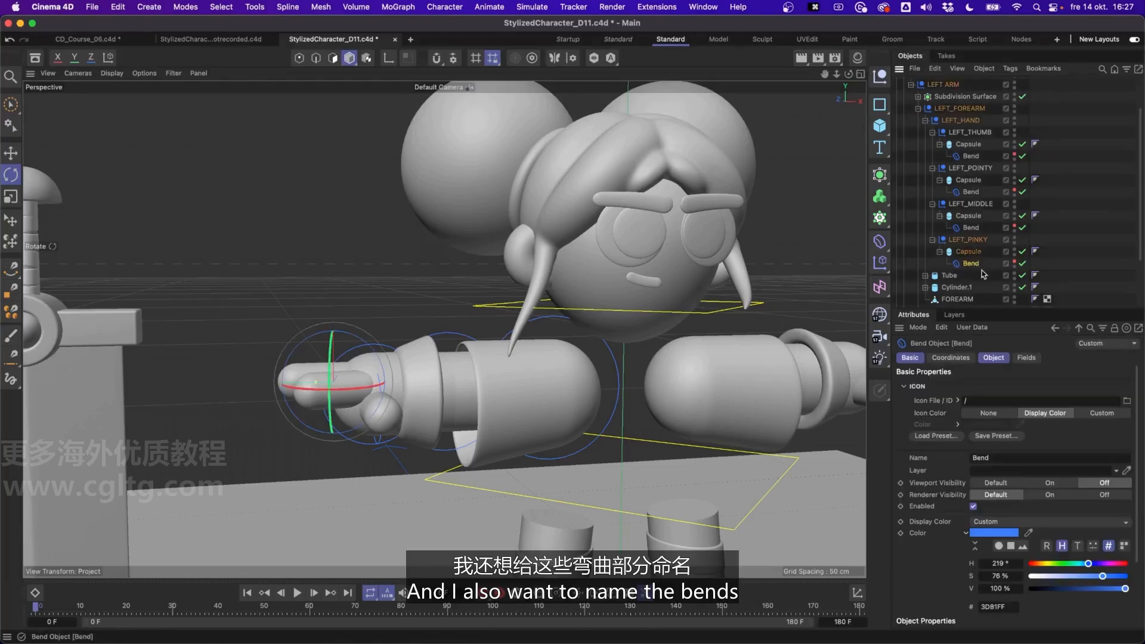
pyautogui.doubleClick(968, 240)
pyautogui.press('super+c')
pyautogui.doubleClick(971, 264)
pyautogui.press('super+v')
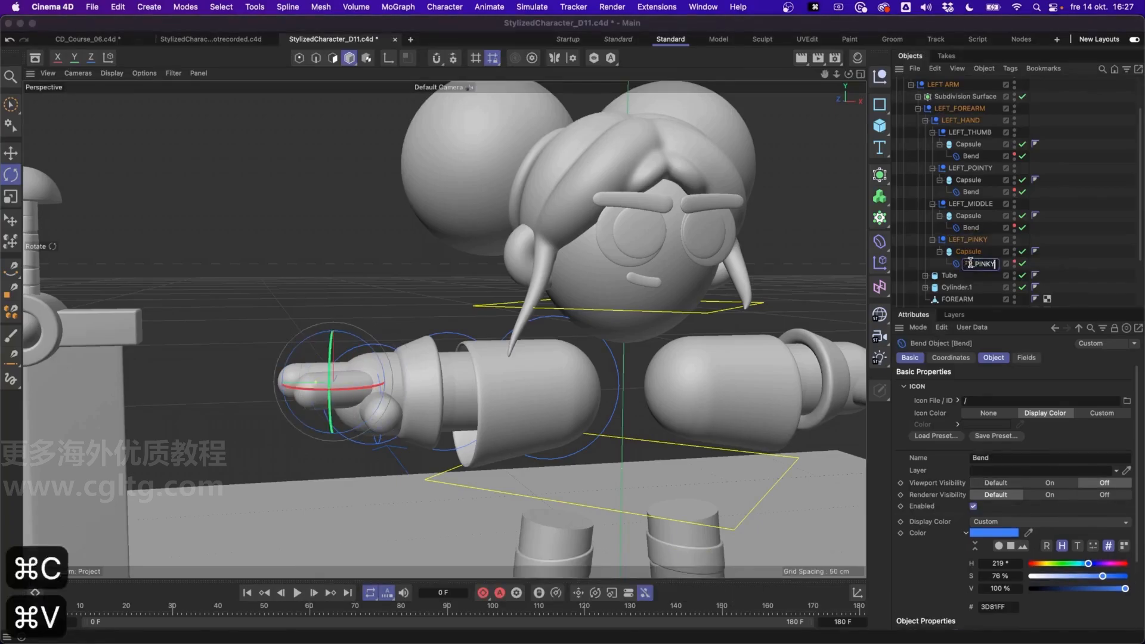
pyautogui.write('_BEND')
# - Rename the remaining finger bends LEFT_MIDDLE_BEND, LEFT_POINTY_BEND and LEFT_THUMB_BEND, and clear the selection
pyautogui.doubleClick(971, 204)
pyautogui.press('super+c')
pyautogui.doubleClick(973, 228)
pyautogui.press('super+v')
pyautogui.press('Return')
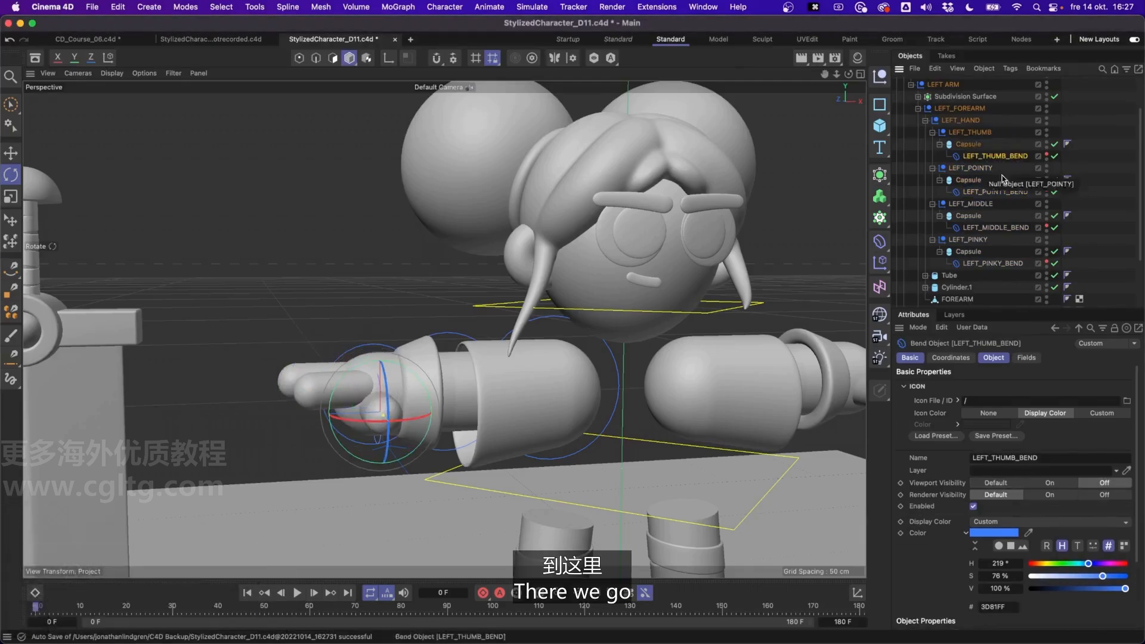
pyautogui.click(1090, 189)
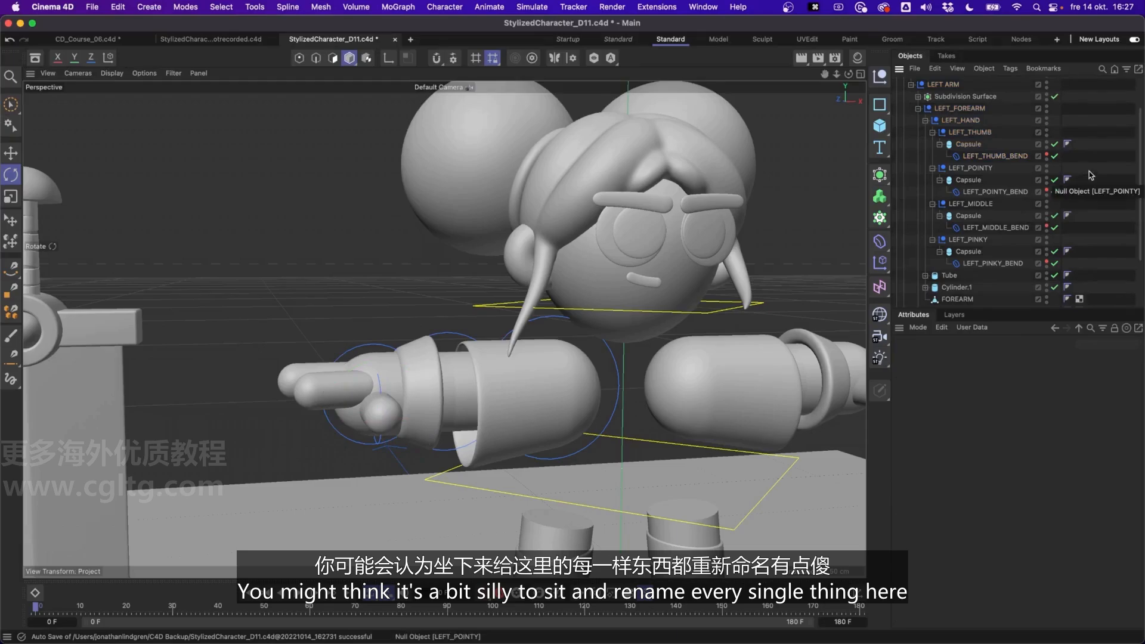
# - Collapse the four finger groups and the LEFT_HAND group in the object hierarchy
pyautogui.scroll(3, 1092, 179)
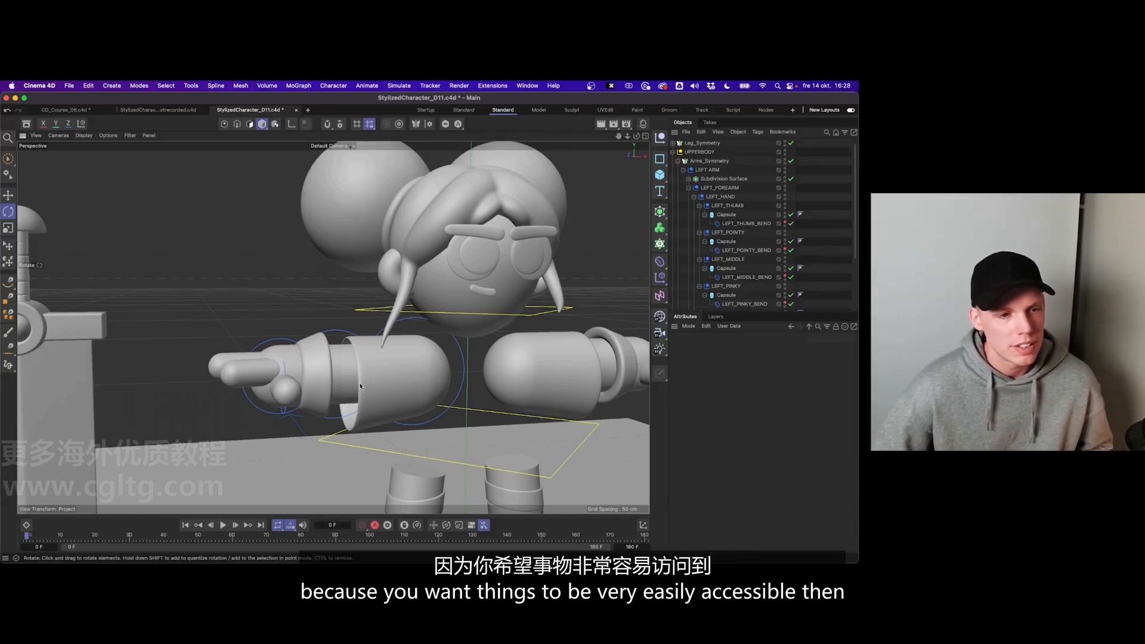
pyautogui.keyDown('alt'); pyautogui.moveTo(360, 387); pyautogui.dragTo(285, 369); pyautogui.keyUp('alt')
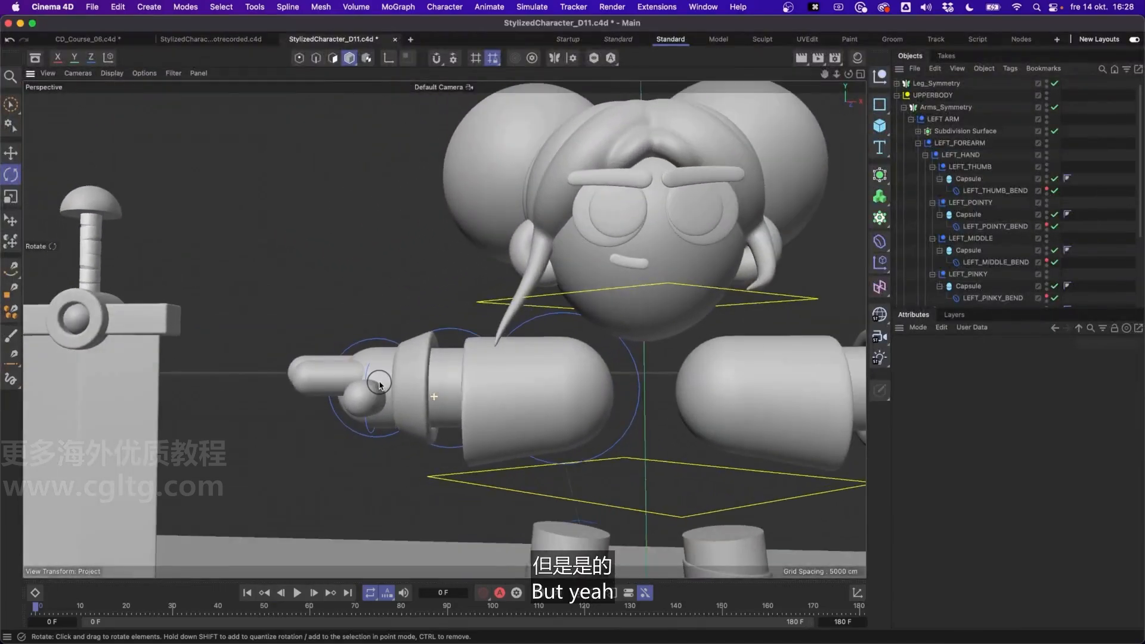
pyautogui.click(933, 167)
pyautogui.click(932, 179)
pyautogui.click(932, 191)
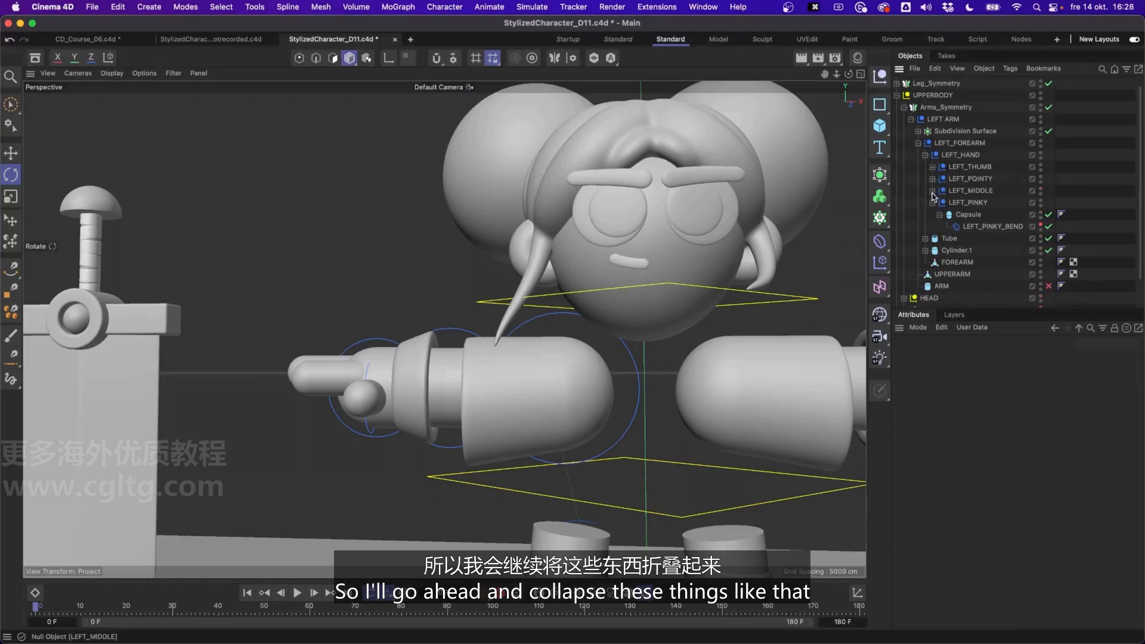
pyautogui.click(932, 203)
pyautogui.click(925, 155)
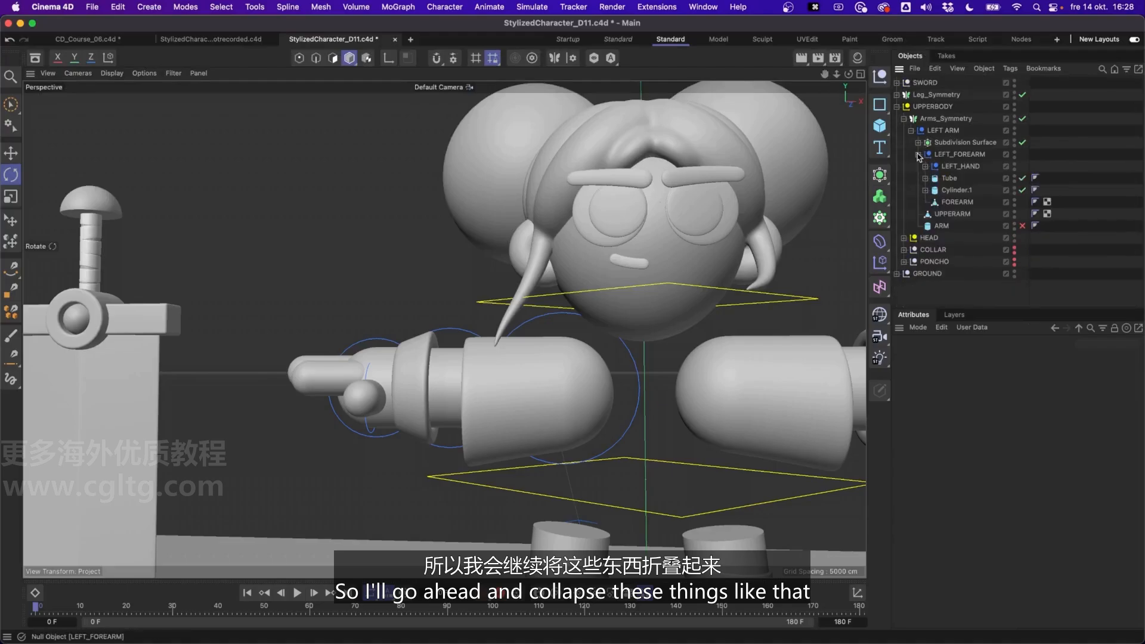
# - Move the collapsed LEFT ARM group out of Arms_Symmetry so it sits directly under UPPERBODY, and delete the Arms_Symmetry object
pyautogui.click(918, 154)
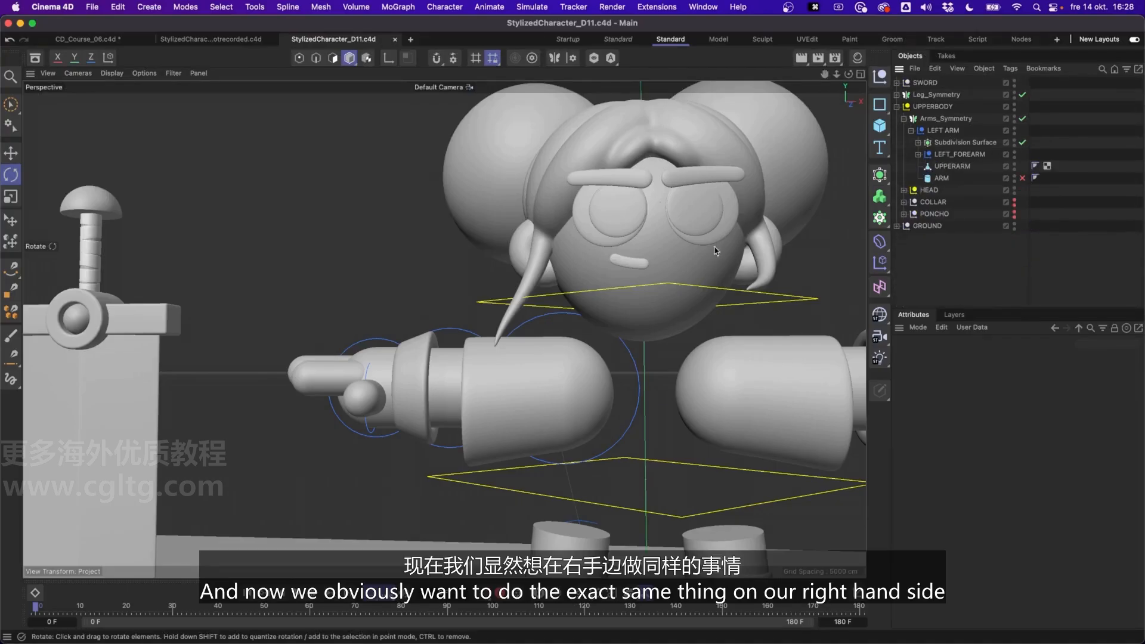
pyautogui.keyDown('alt'); pyautogui.moveTo(654, 354); pyautogui.dragTo(520, 346, button='middle'); pyautogui.keyUp('alt')
pyautogui.scroll(-5, 521, 346)
pyautogui.keyDown('alt'); pyautogui.moveTo(520, 345); pyautogui.dragTo(564, 356); pyautogui.keyUp('alt')
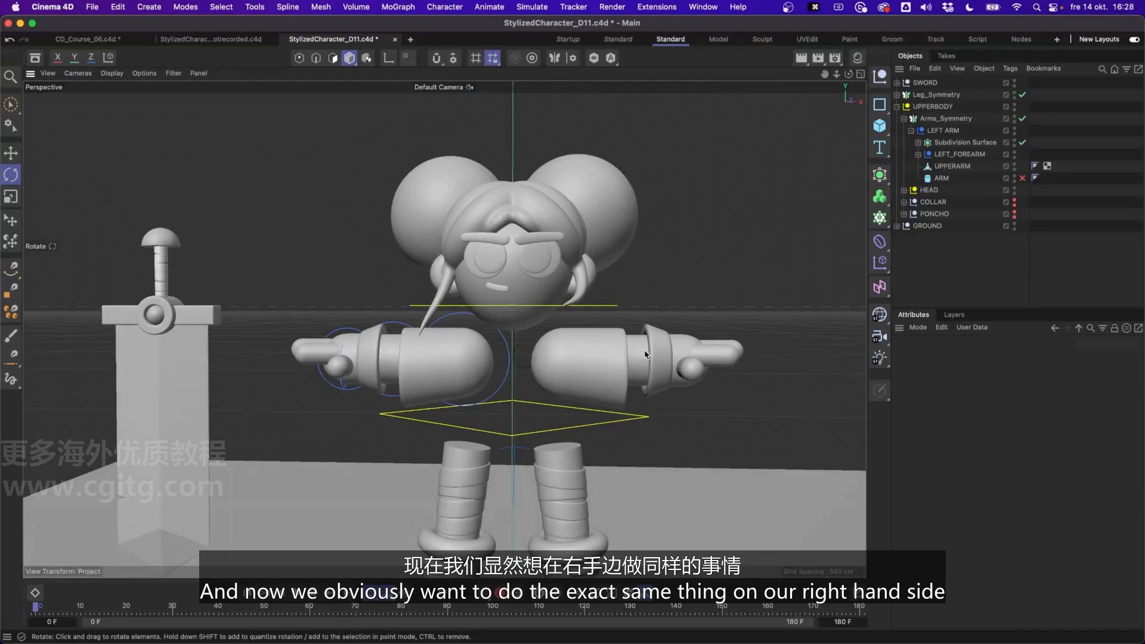
pyautogui.click(944, 129)
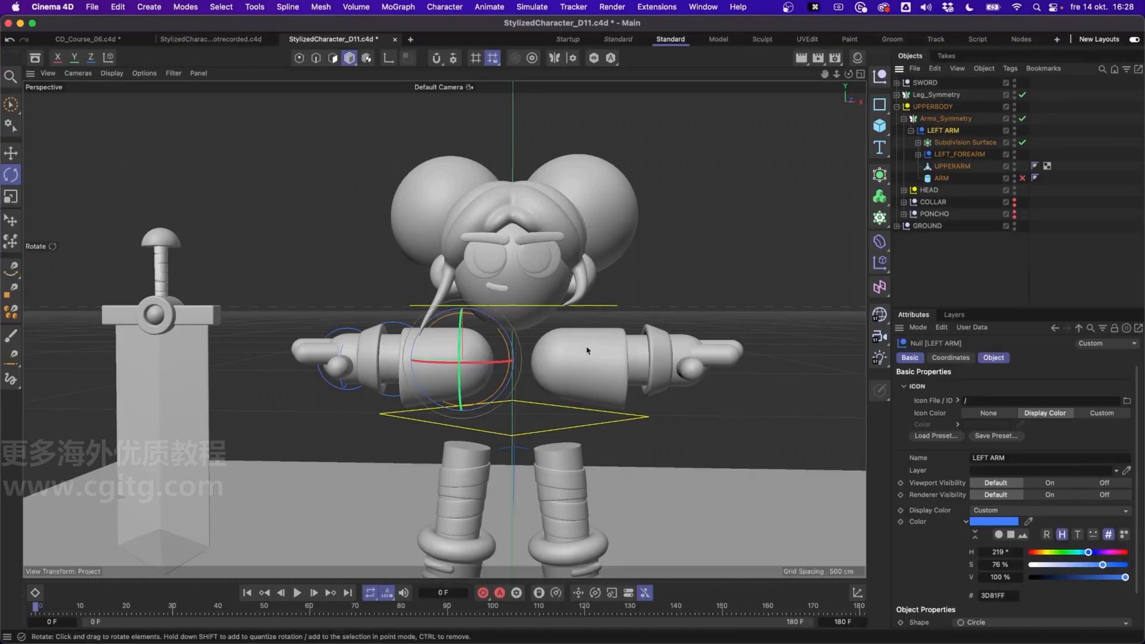
pyautogui.click(943, 119)
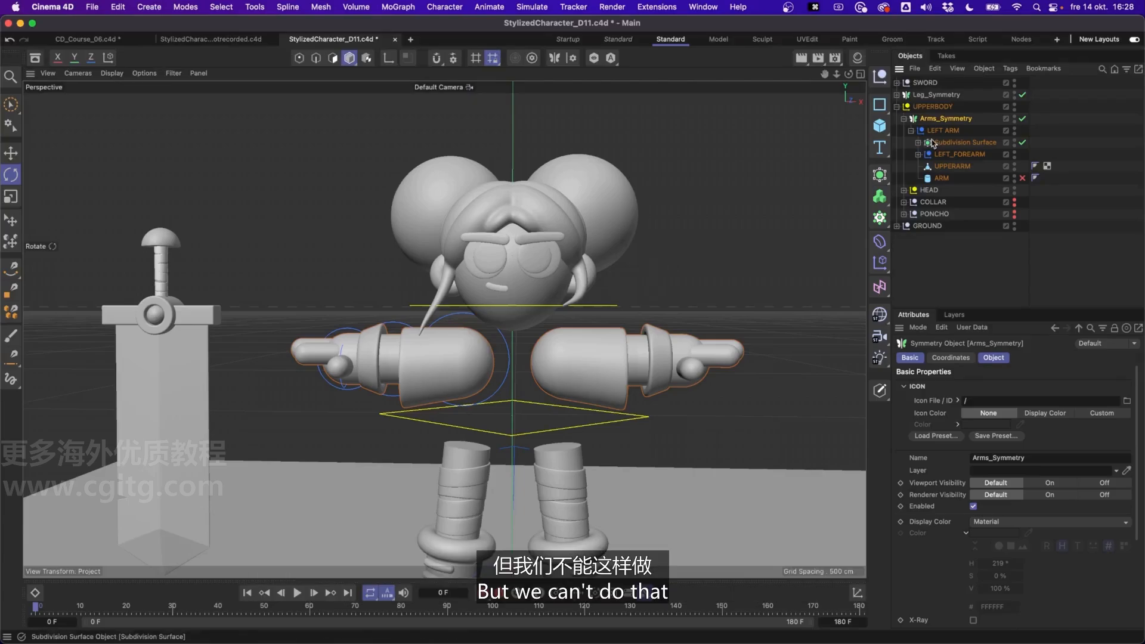
pyautogui.click(911, 130)
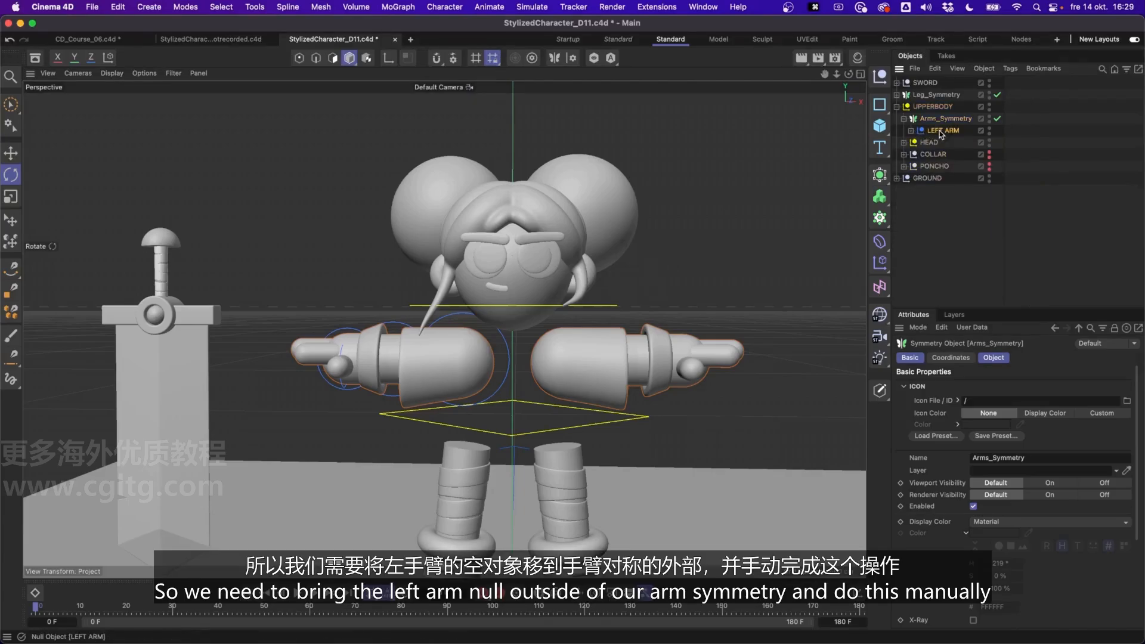
pyautogui.moveTo(939, 131); pyautogui.dragTo(940, 118)
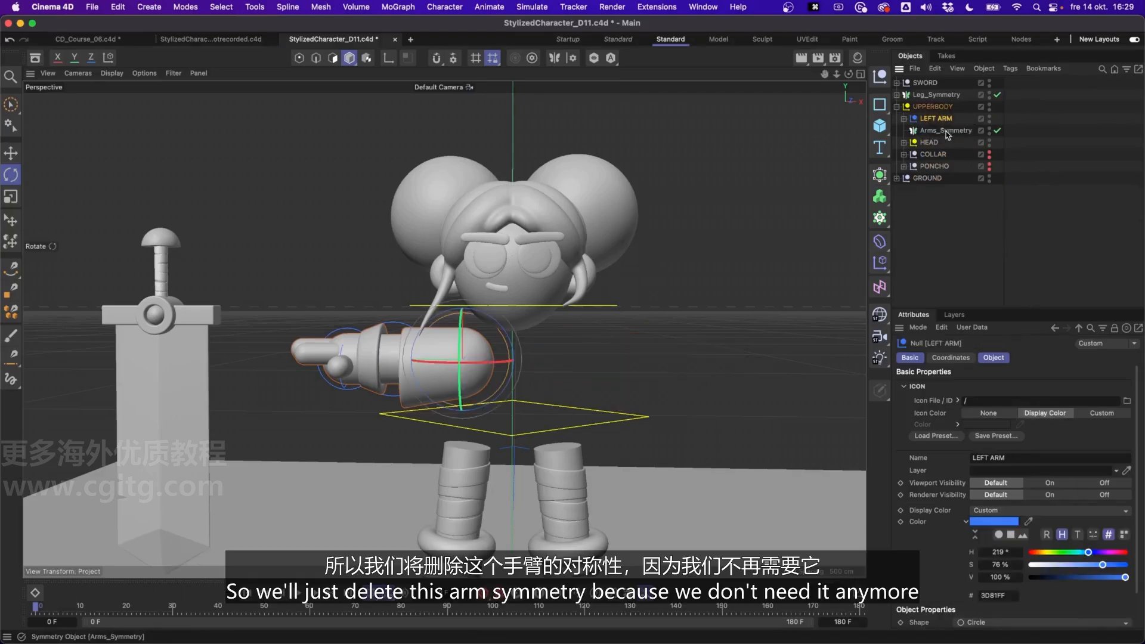
pyautogui.click(947, 131)
pyautogui.press('BackSpace')
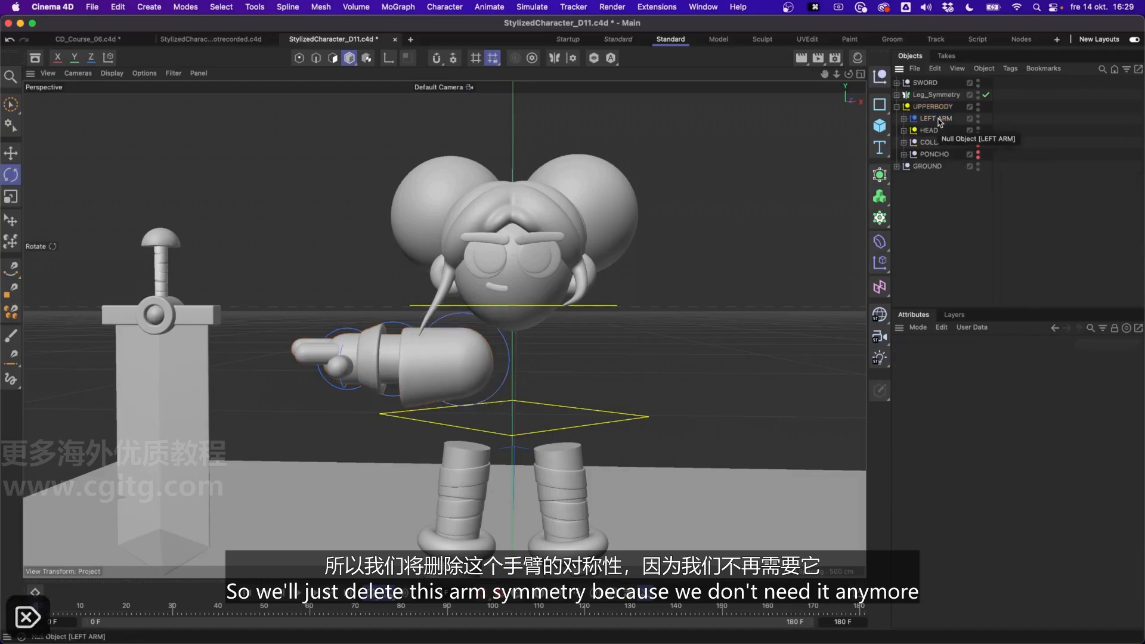
# - Duplicate the LEFT ARM null with its contents inside UPPERBODY and rename the copy RIGHT_ARM
pyautogui.click(940, 119)
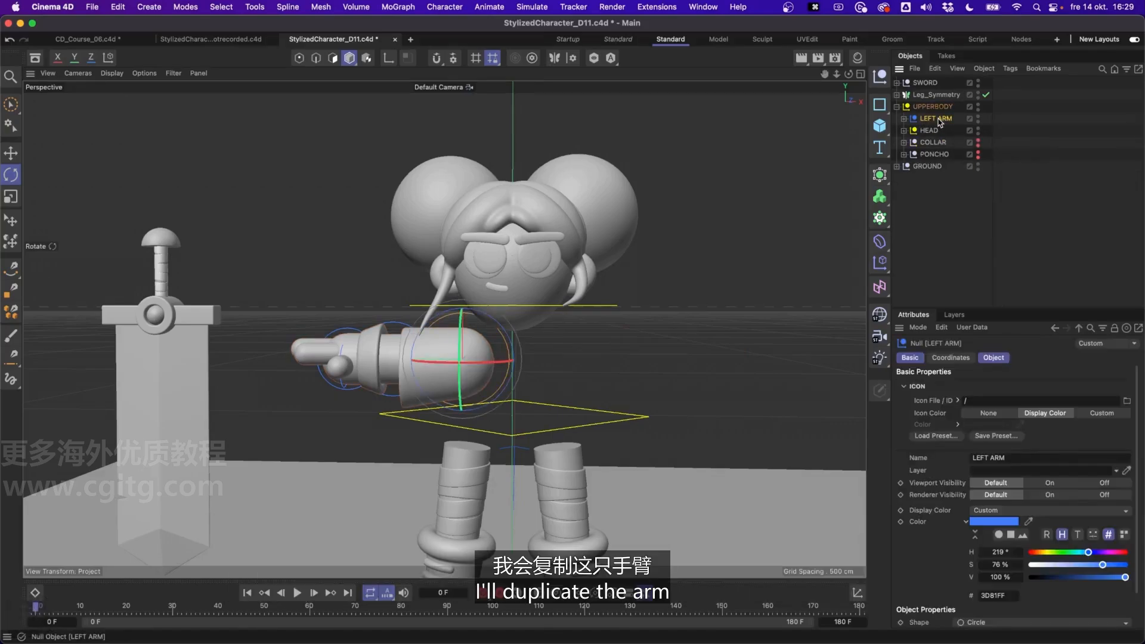
pyautogui.keyDown('ctrl'); pyautogui.moveTo(941, 120); pyautogui.dragTo(940, 115); pyautogui.keyUp('ctrl')
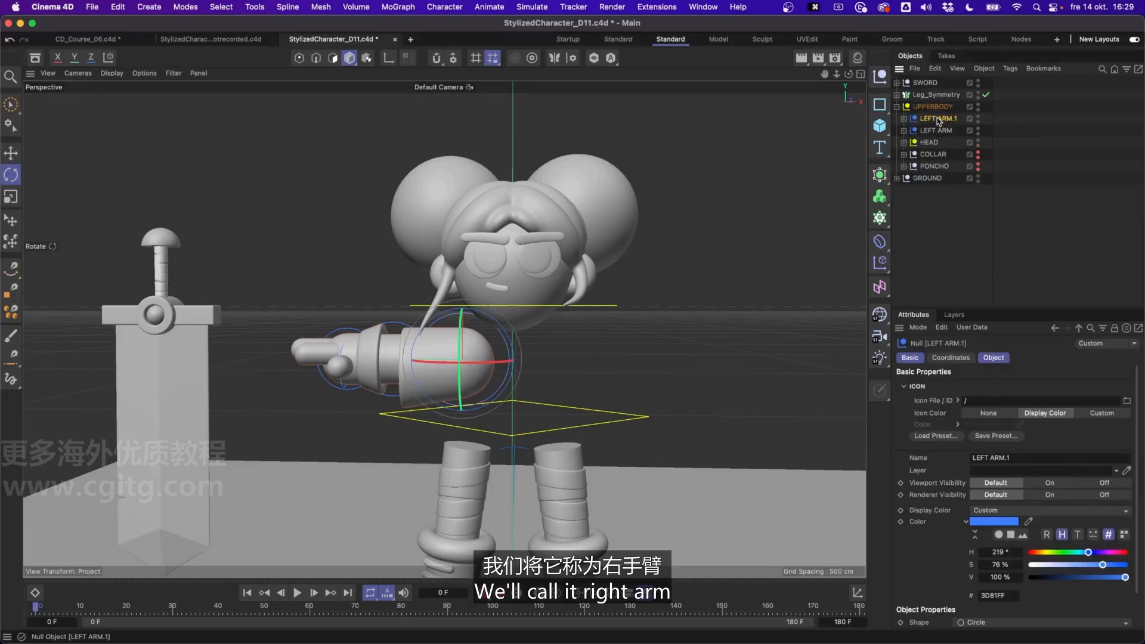
pyautogui.doubleClick(934, 118)
pyautogui.write('RIH')
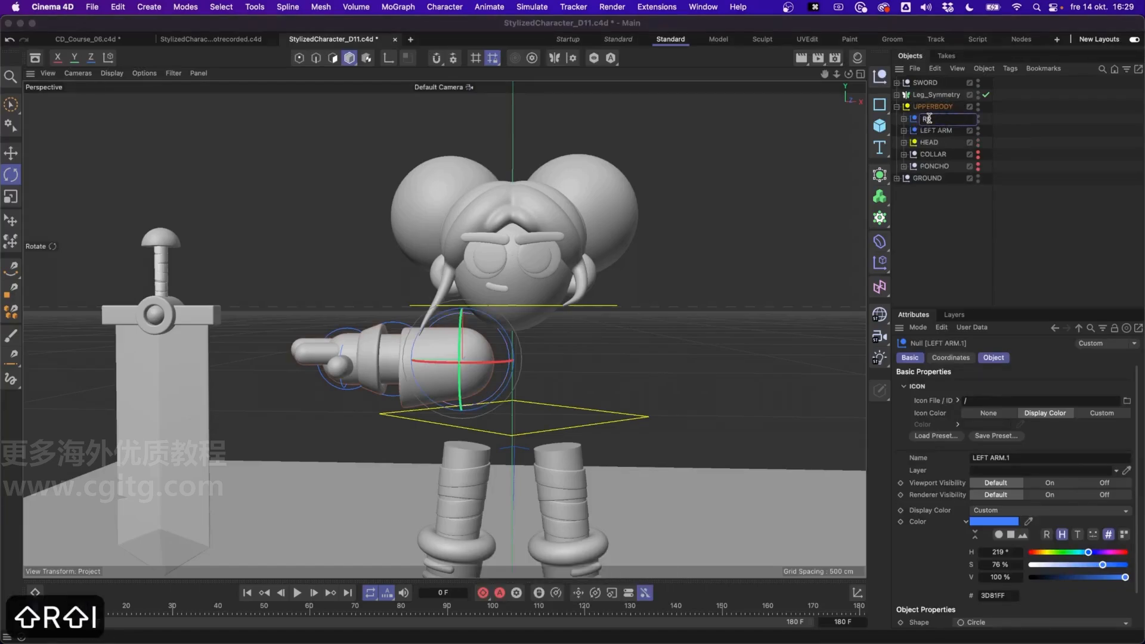
pyautogui.press('BackSpace')
pyautogui.write('GHT_ARM')
pyautogui.press('Return')
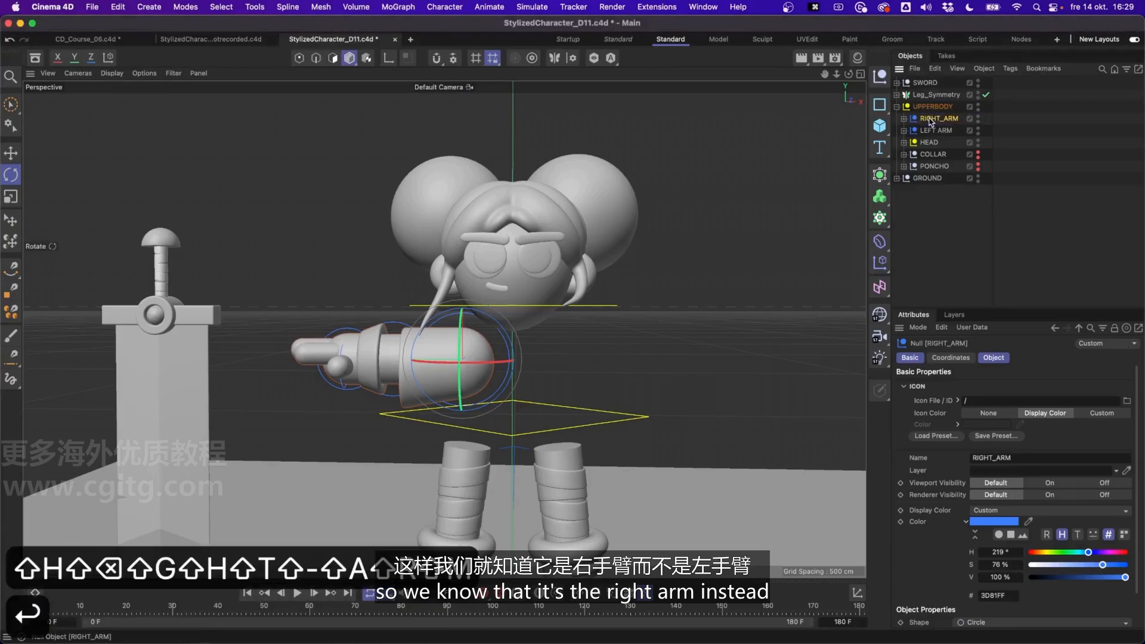
# - Make the X position of the RIGHT_ARM null positive, at 15.9602 cm
pyautogui.click(953, 358)
pyautogui.click(940, 401)
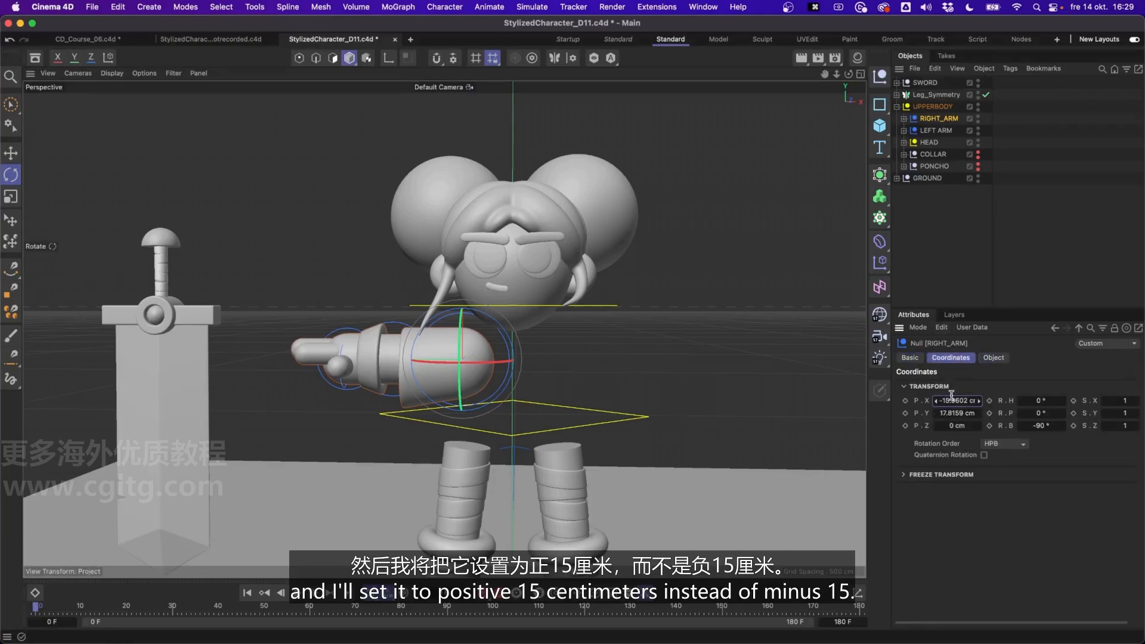
pyautogui.press('BackSpace')
pyautogui.press('Return')
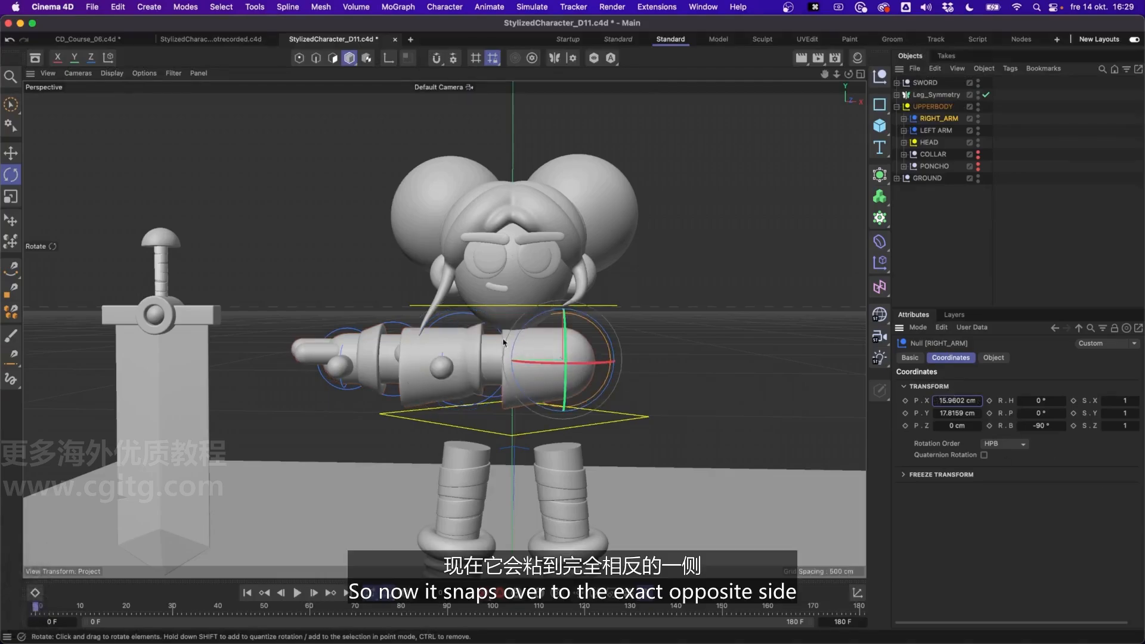
# - Try to rotate the RIGHT_ARM null so the arm points outward on the opposite side, and undo the rotations
pyautogui.moveTo(553, 305); pyautogui.dragTo(572, 421)
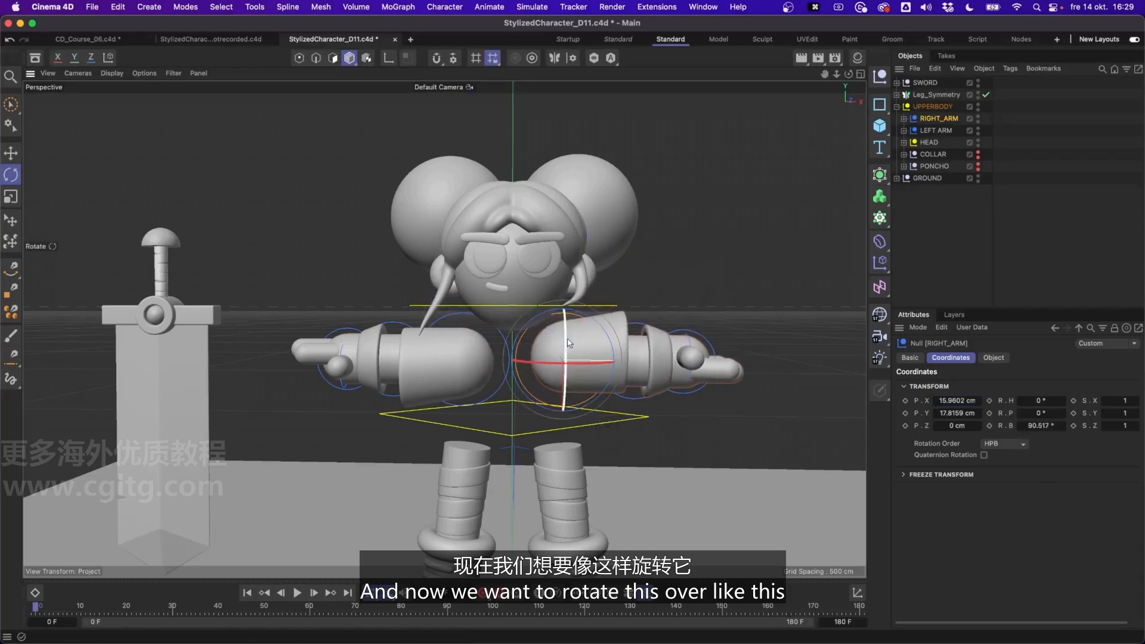
pyautogui.moveTo(569, 343); pyautogui.dragTo(876, 335)
pyautogui.press('super+z')
pyautogui.press('super+z')
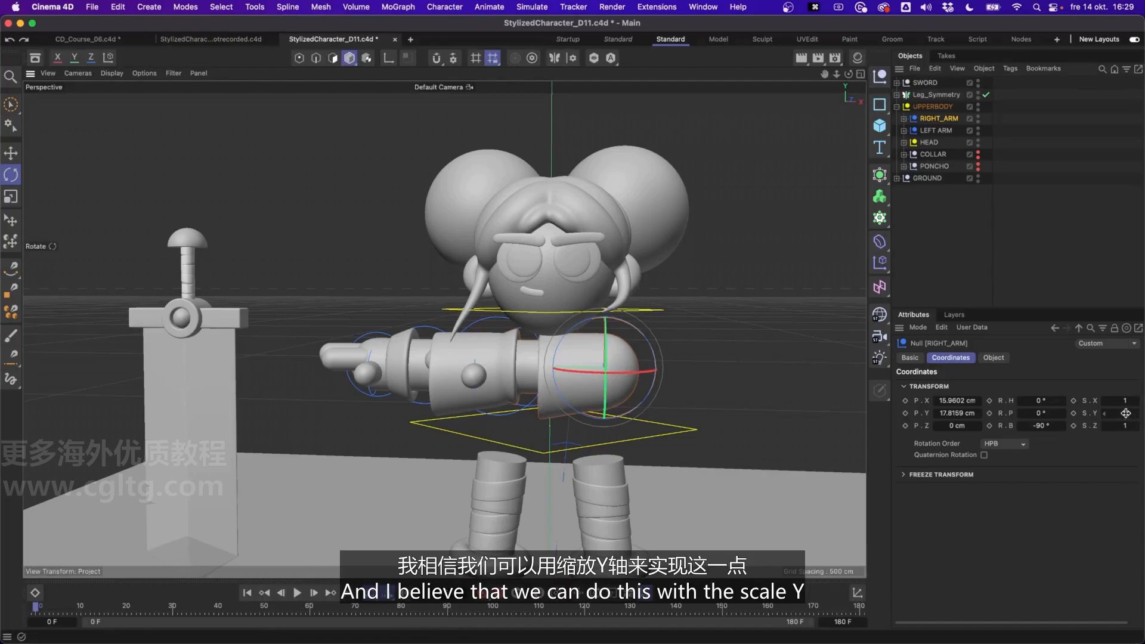
# - Mirror the RIGHT_ARM null by setting its Y scale to -1
pyautogui.moveTo(1126, 413)
pyautogui.mouseDown()
pyautogui.moveTo(1094, 413)
pyautogui.moveTo(1120, 413)
pyautogui.mouseUp()
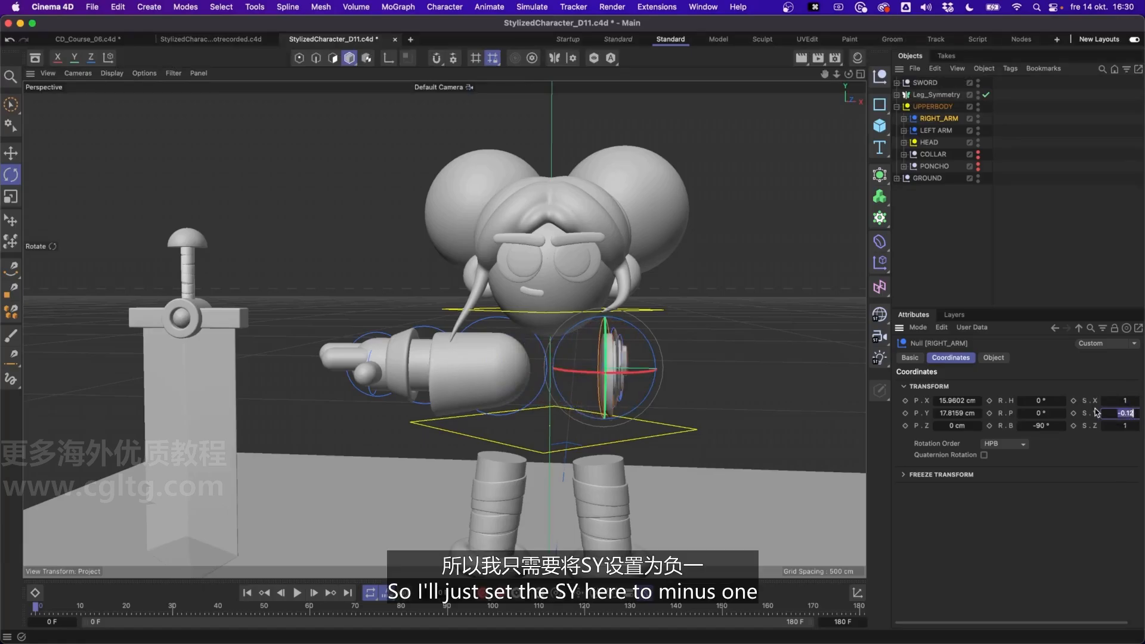
pyautogui.write('-1')
pyautogui.press('Return')
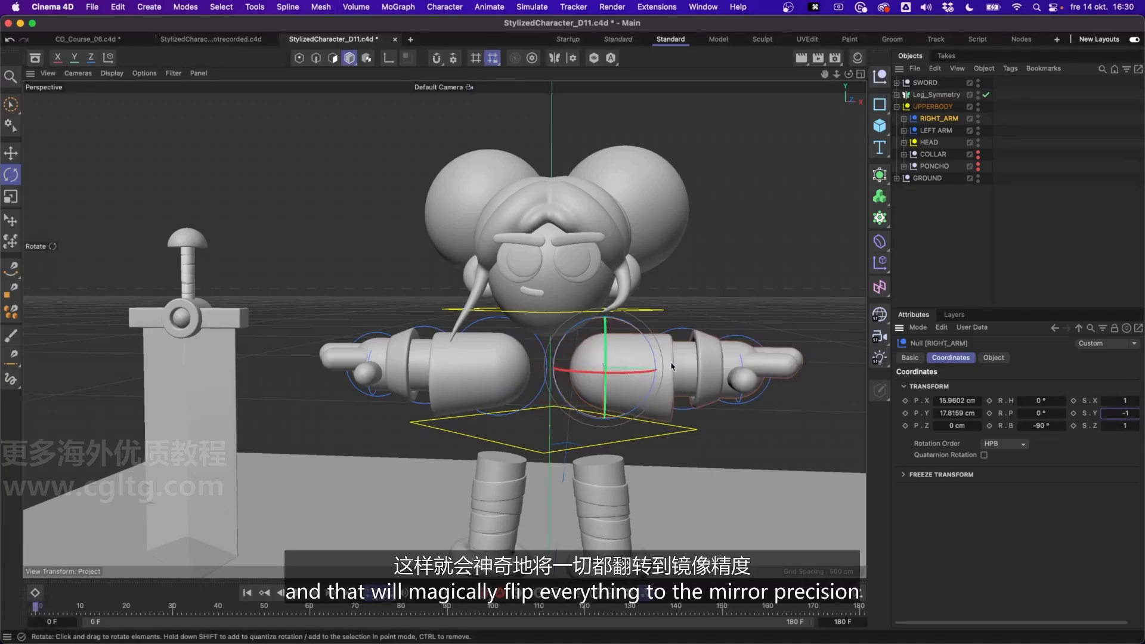
# - Expand the RIGHT_ARM hierarchy down through the forearm and hand groups to the bends inside all four finger groups
pyautogui.keyDown('alt'); pyautogui.moveTo(662, 373); pyautogui.dragTo(495, 405); pyautogui.keyUp('alt')
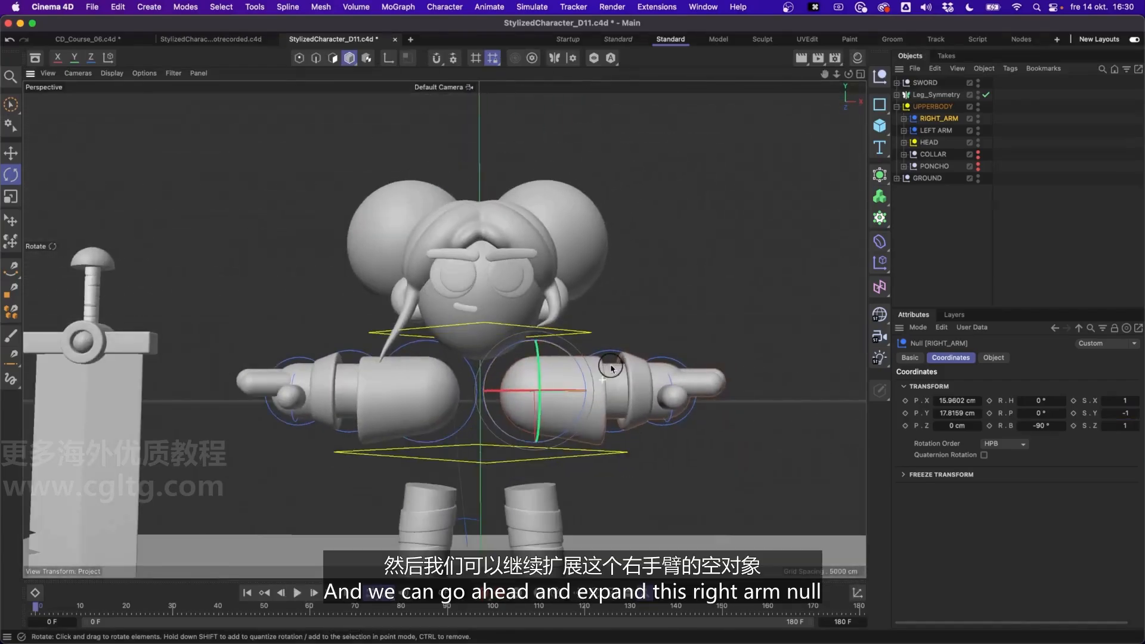
pyautogui.click(905, 119)
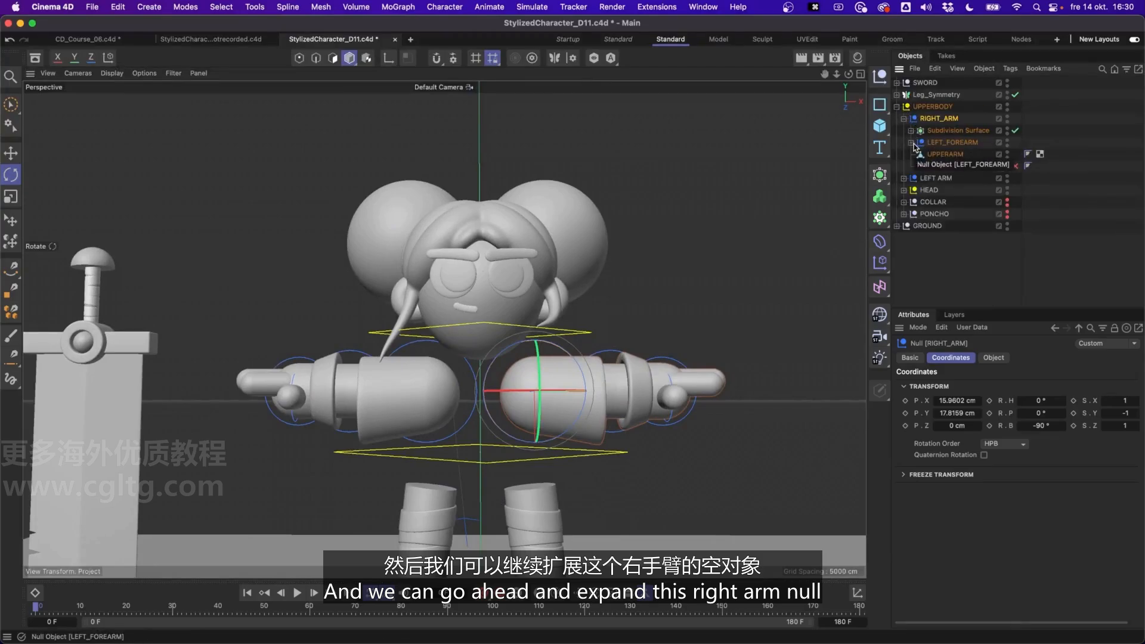
pyautogui.click(911, 143)
pyautogui.click(918, 154)
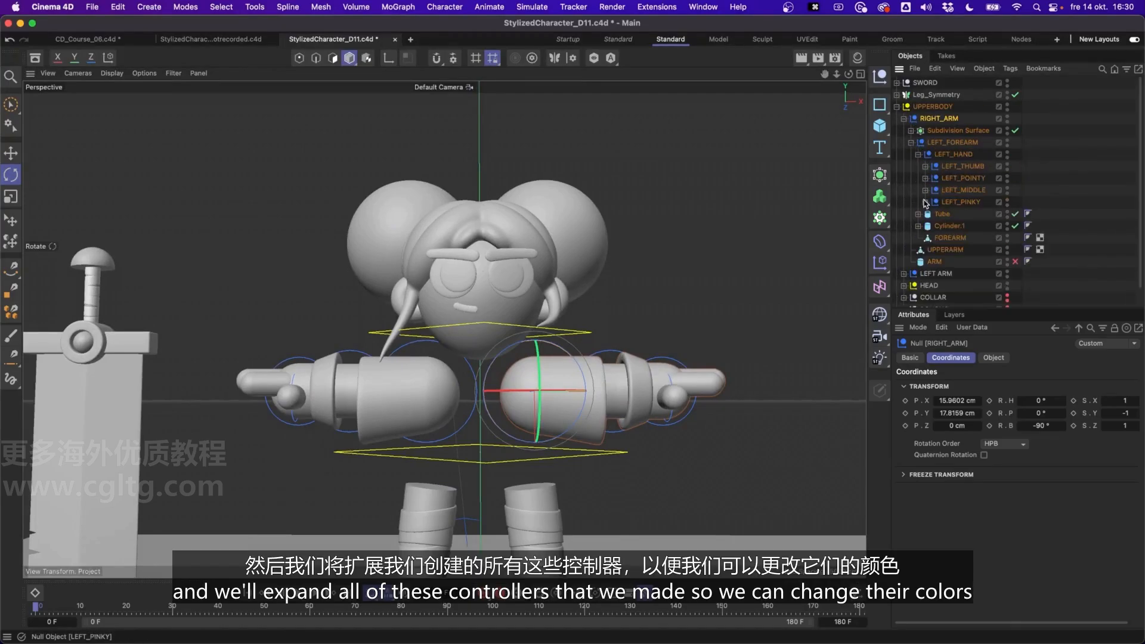
pyautogui.click(926, 202)
pyautogui.click(926, 179)
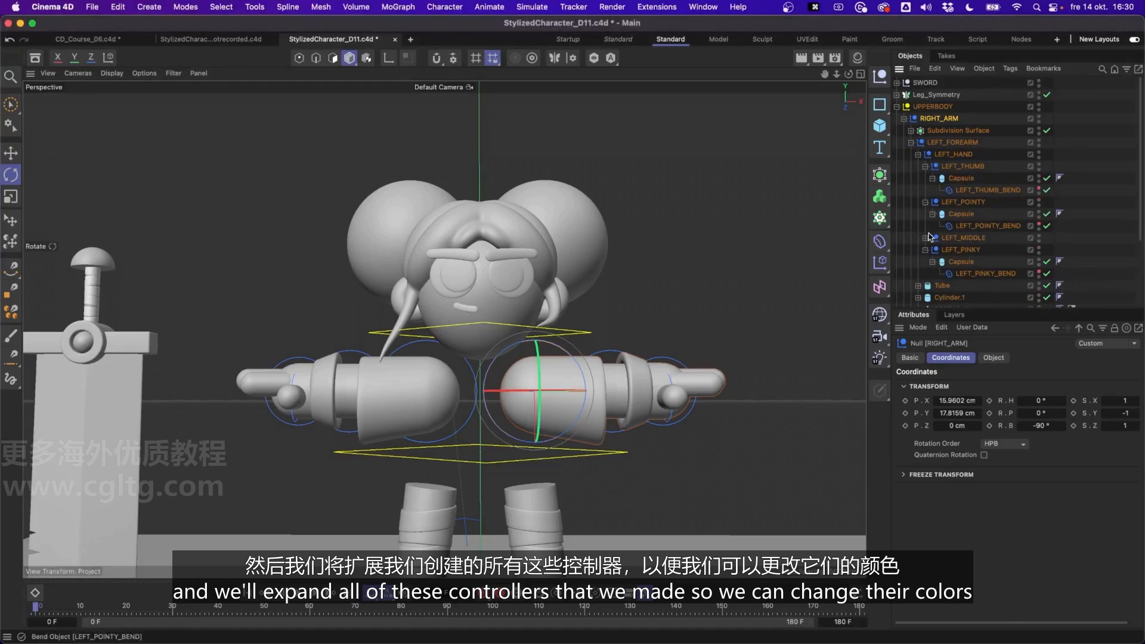
pyautogui.click(925, 237)
# - Give the RIGHT_ARM null and all forearm, hand and finger nulls and bends under it the red display color FF3D57, and clear the selection
pyautogui.scroll(-3, 929, 237)
pyautogui.click(985, 236)
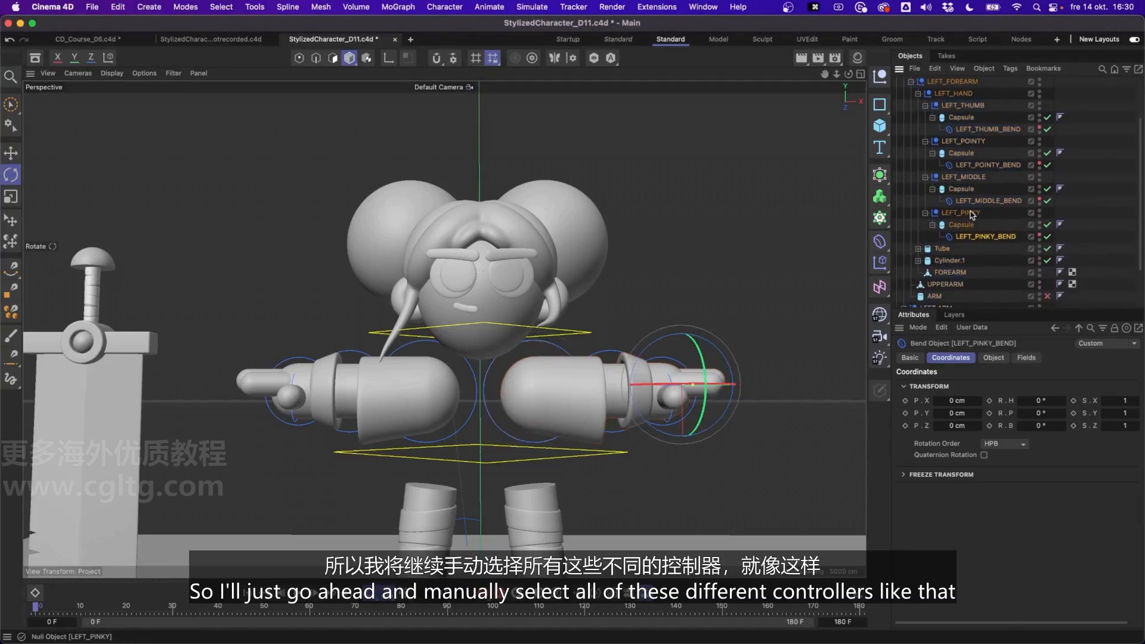
pyautogui.keyDown('shift'); pyautogui.click(972, 214); pyautogui.keyUp('shift')
pyautogui.keyDown('ctrl'); pyautogui.click(973, 200); pyautogui.keyUp('ctrl')
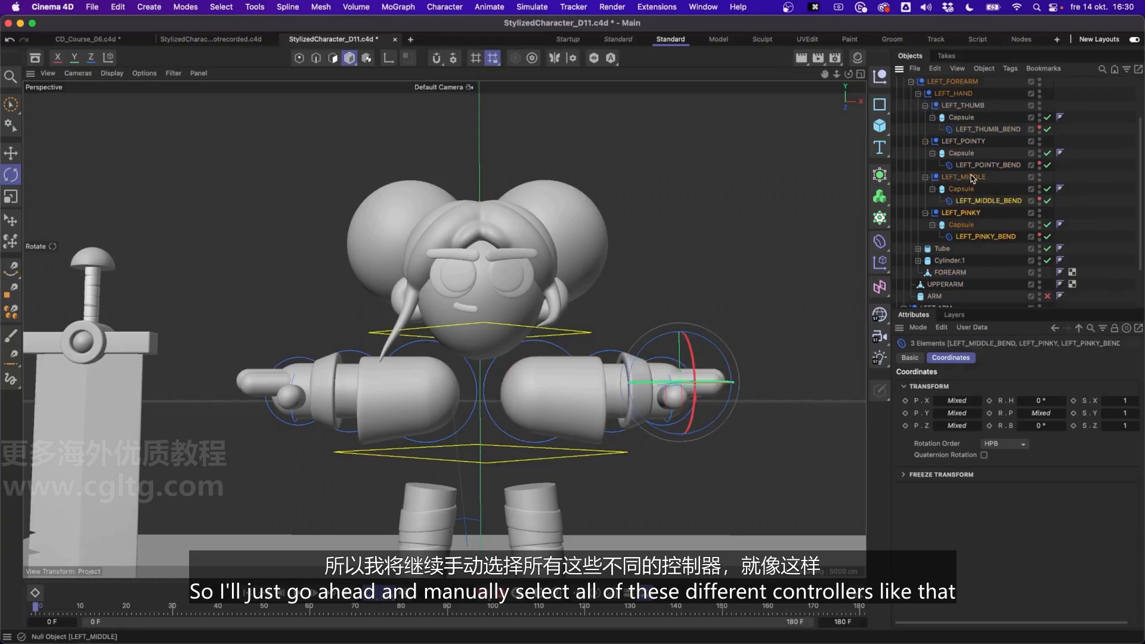
pyautogui.keyDown('ctrl'); pyautogui.click(967, 177); pyautogui.keyUp('ctrl')
pyautogui.keyDown('ctrl'); pyautogui.click(972, 165); pyautogui.keyUp('ctrl')
pyautogui.keyDown('ctrl'); pyautogui.click(972, 141); pyautogui.keyUp('ctrl')
pyautogui.keyDown('ctrl'); pyautogui.click(985, 129); pyautogui.keyUp('ctrl')
pyautogui.keyDown('ctrl'); pyautogui.click(966, 105); pyautogui.keyUp('ctrl')
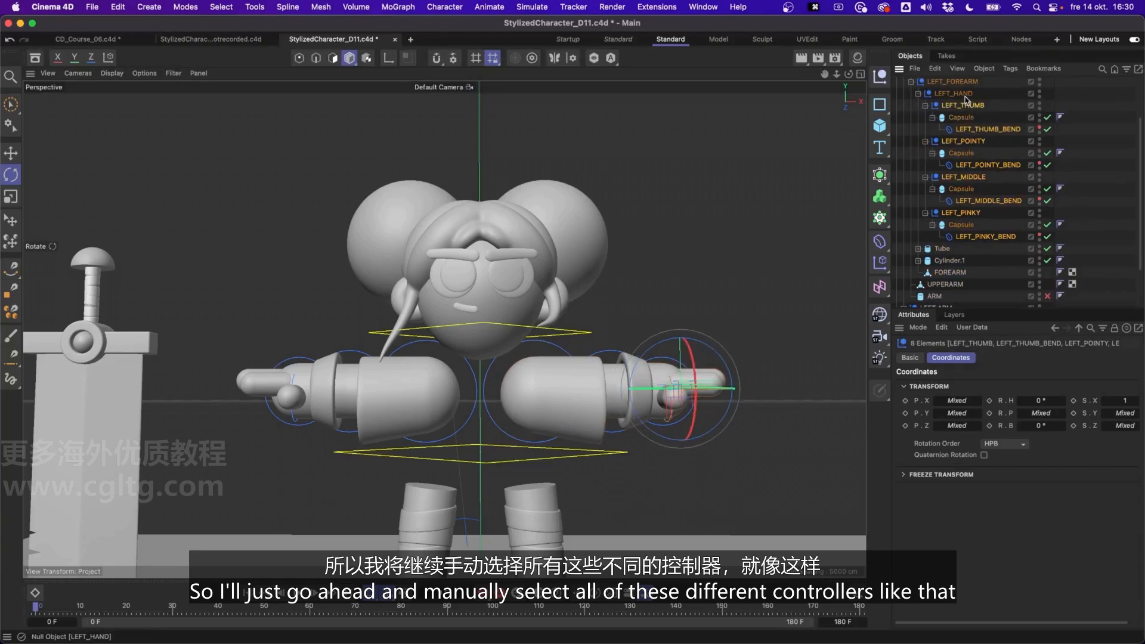
pyautogui.keyDown('ctrl'); pyautogui.click(958, 93); pyautogui.keyUp('ctrl')
pyautogui.keyDown('ctrl'); pyautogui.click(965, 81); pyautogui.keyUp('ctrl')
pyautogui.scroll(5, 965, 87)
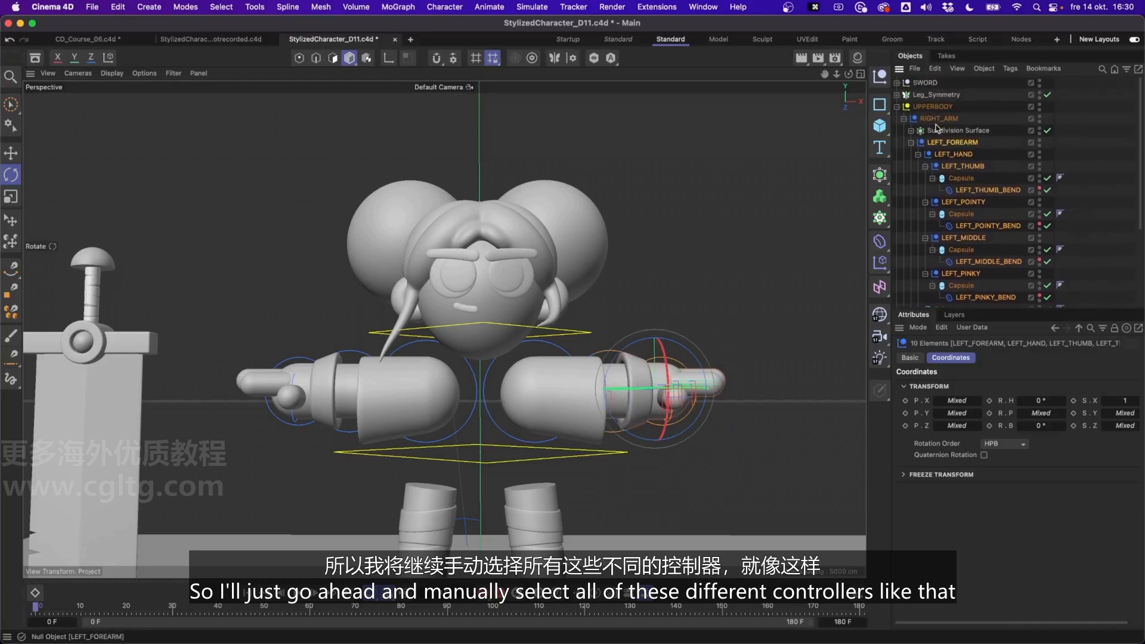
pyautogui.keyDown('ctrl'); pyautogui.click(949, 119); pyautogui.keyUp('ctrl')
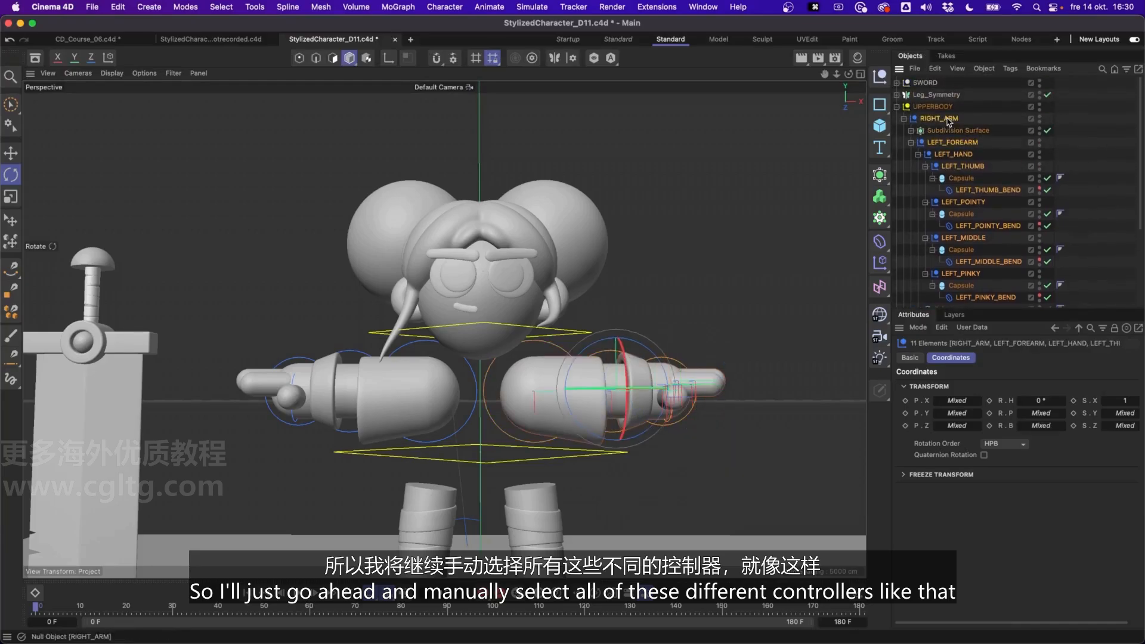
pyautogui.click(911, 358)
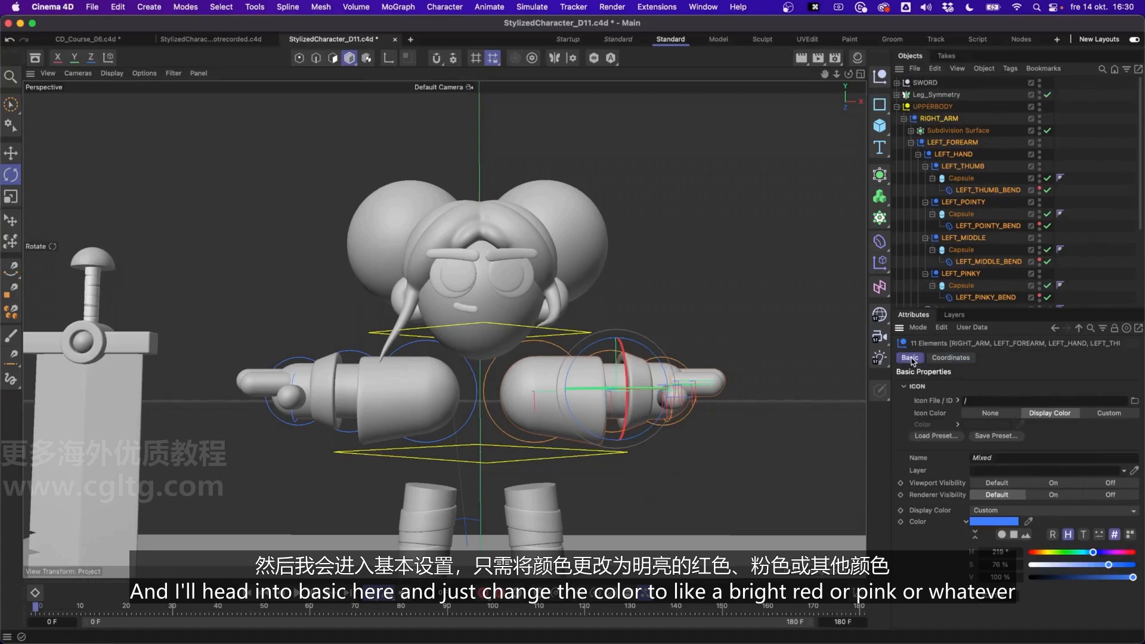
pyautogui.click(1134, 553)
pyautogui.click(1132, 554)
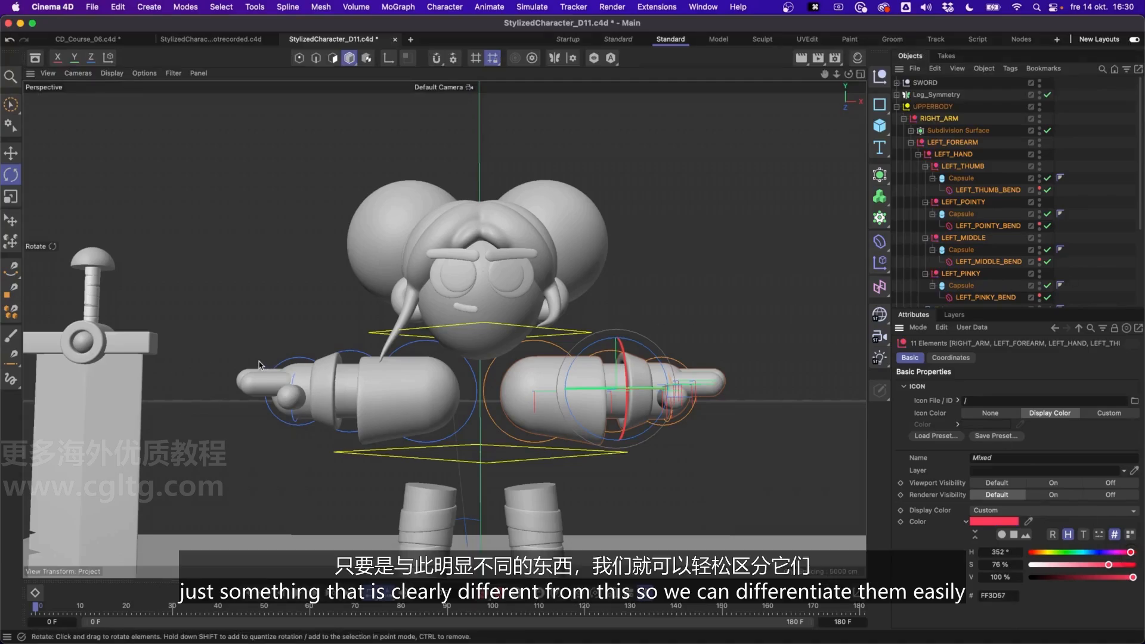
pyautogui.click(1093, 271)
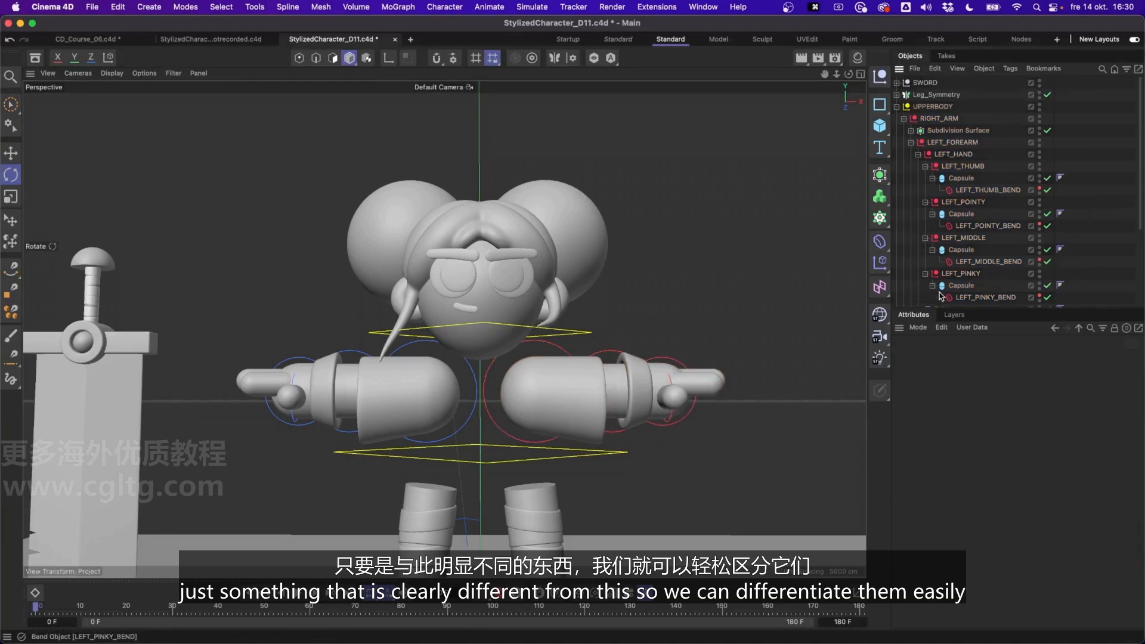
# - Rename the pinky's Bend deformer under RIGHT_ARM to RIGHT_PINKY_BEND
pyautogui.keyDown('alt'); pyautogui.moveTo(625, 395); pyautogui.dragTo(653, 363, button='middle'); pyautogui.keyUp('alt')
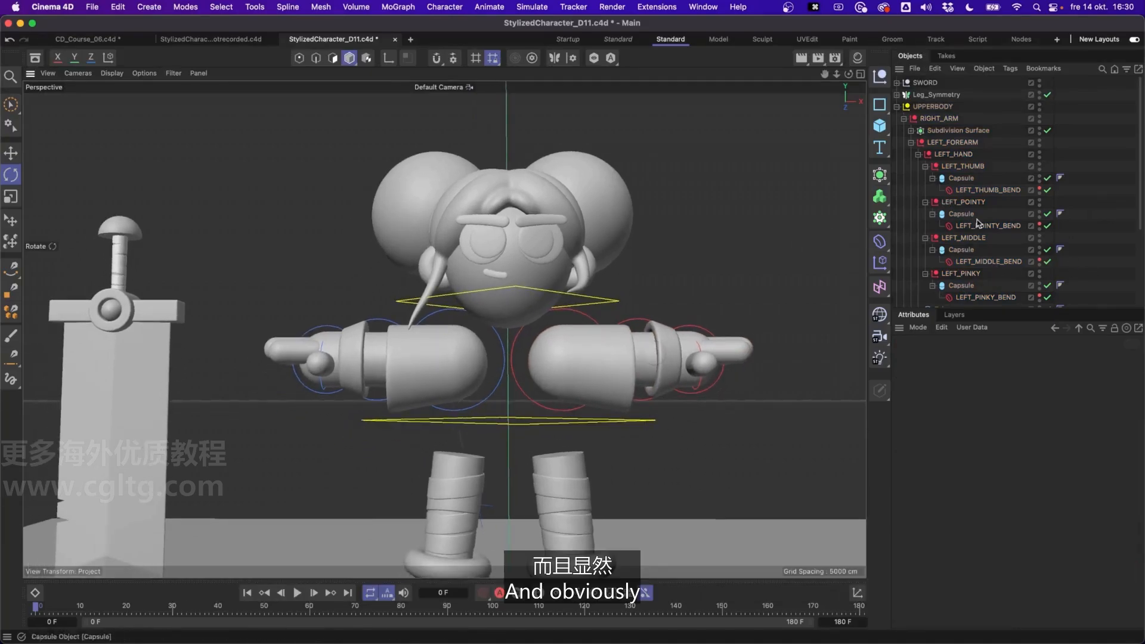
pyautogui.scroll(-4, 978, 224)
pyautogui.click(987, 200)
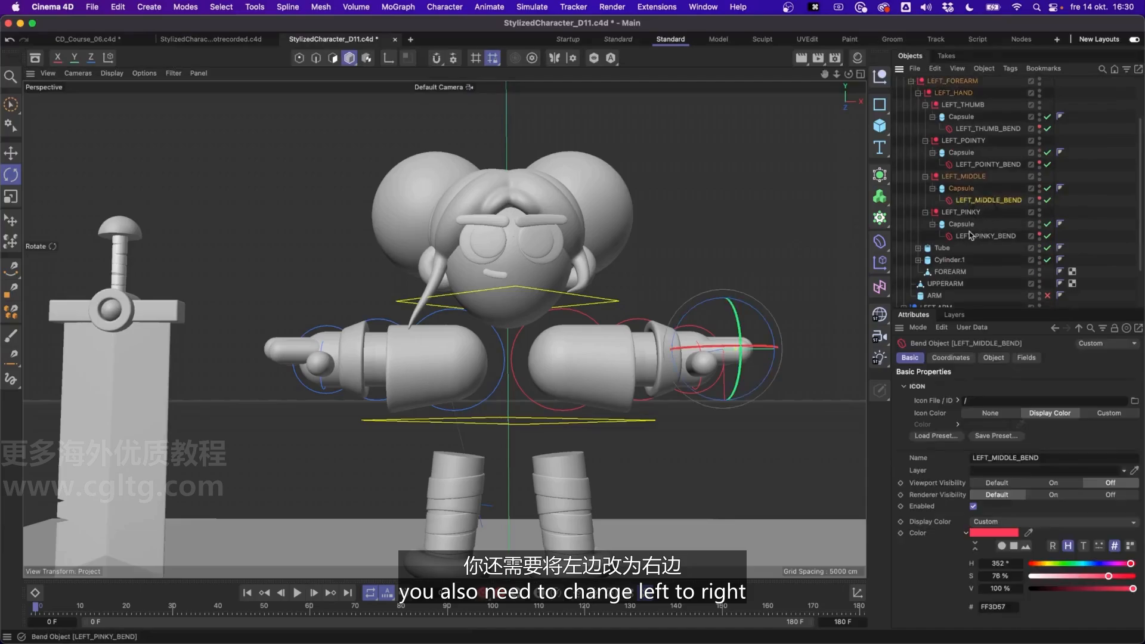
pyautogui.click(971, 236)
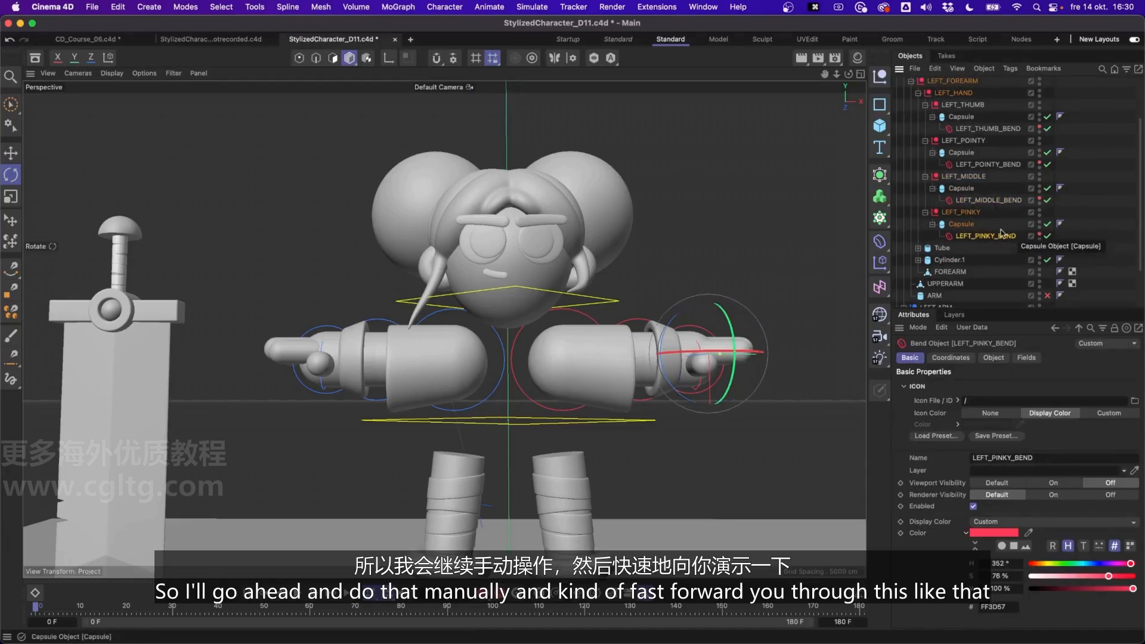
pyautogui.scroll(2, 982, 245)
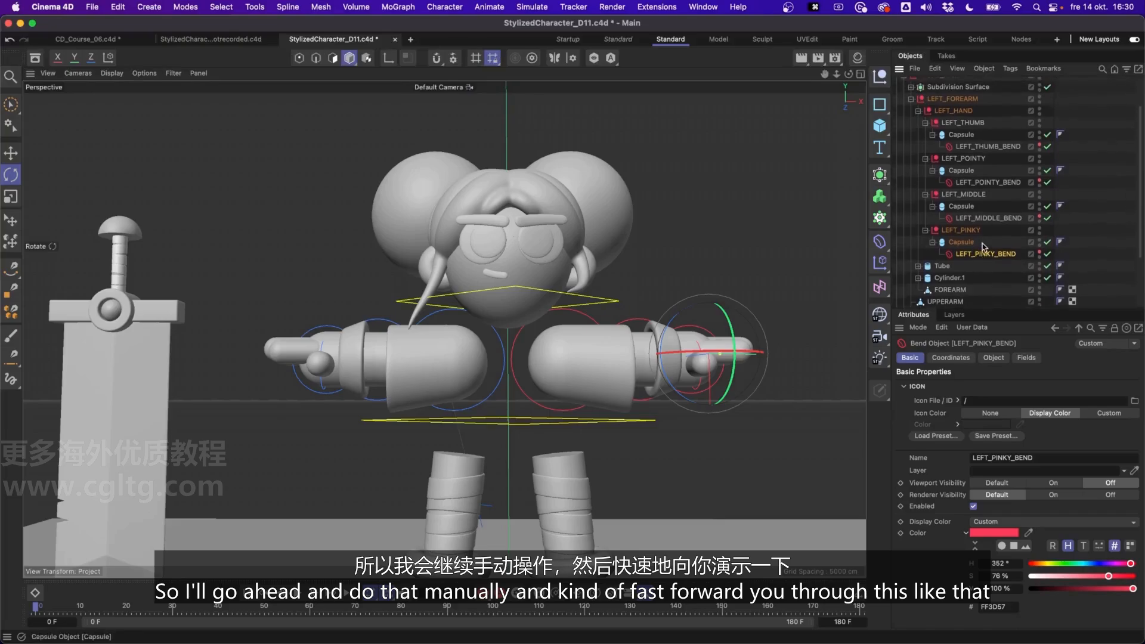
pyautogui.doubleClick(975, 258)
pyautogui.write('RIGHT')
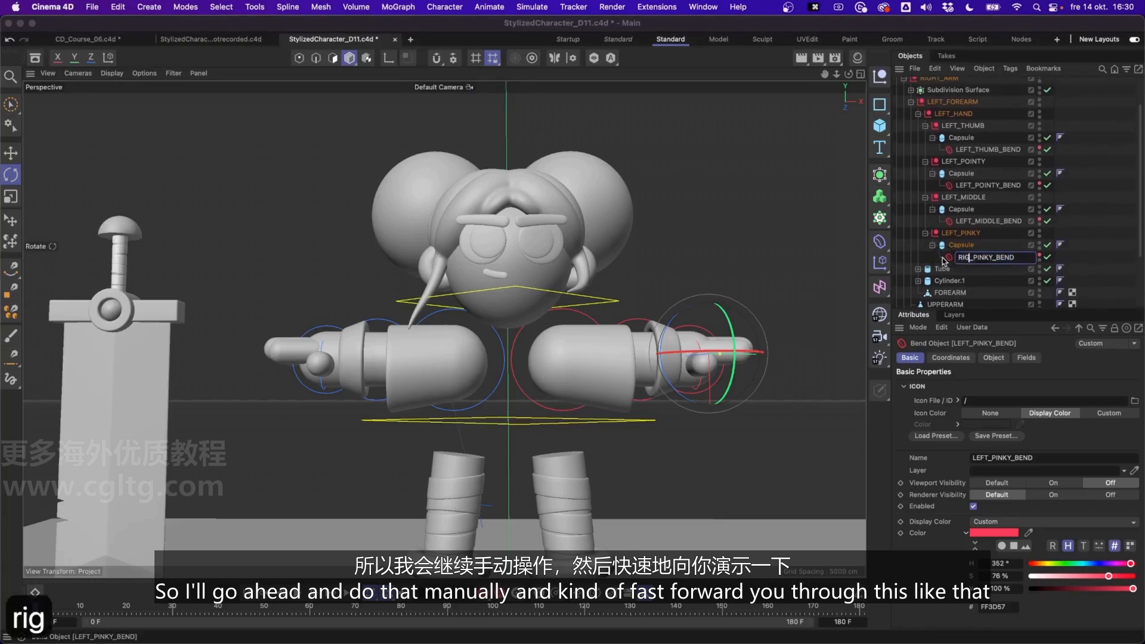
pyautogui.press('Return')
# - Rename the four finger nulls under RIGHT_ARM to RIGHT_PINKY, RIGHT_MIDDLE, RIGHT_POINTY and RIGHT_THUMB
pyautogui.doubleClick(962, 233)
pyautogui.moveTo(959, 234); pyautogui.dragTo(931, 233)
pyautogui.write('RIGHT')
pyautogui.press('Return')
pyautogui.doubleClick(963, 198)
pyautogui.moveTo(959, 198); pyautogui.dragTo(929, 196)
pyautogui.doubleClick(964, 126)
pyautogui.write('RIGHT')
pyautogui.press('Return')
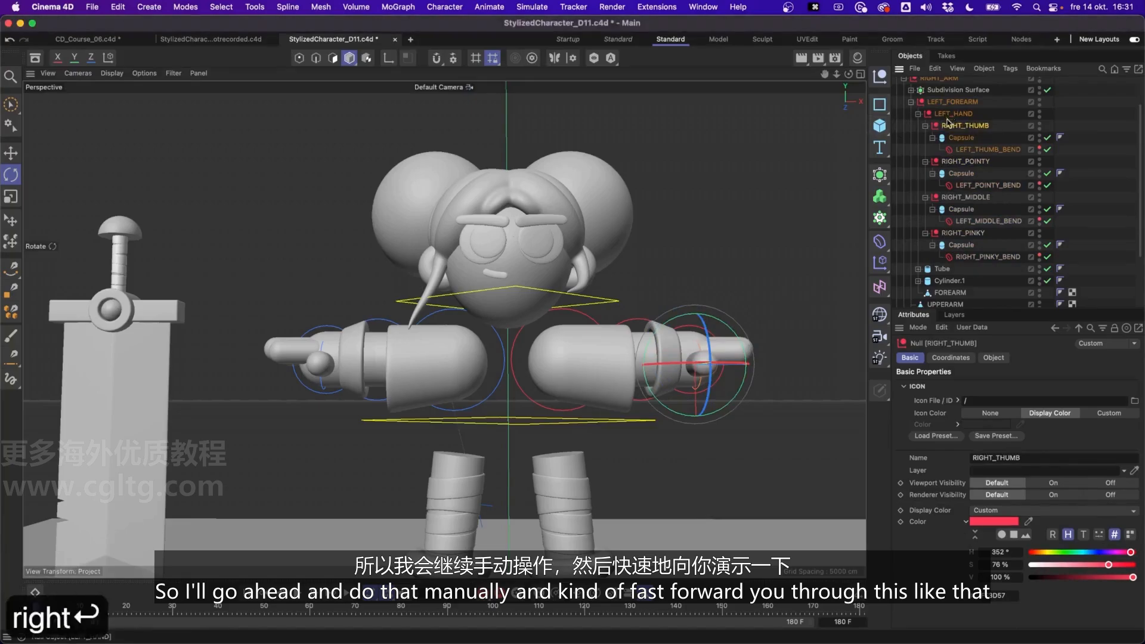
# - Rename the hand and forearm nulls under RIGHT_ARM to RIGHT_HAND and RIGHT_FOREARM
pyautogui.doubleClick(954, 114)
pyautogui.write('RIGHT')
pyautogui.press('Return')
pyautogui.doubleClick(953, 102)
pyautogui.write('RIGHT')
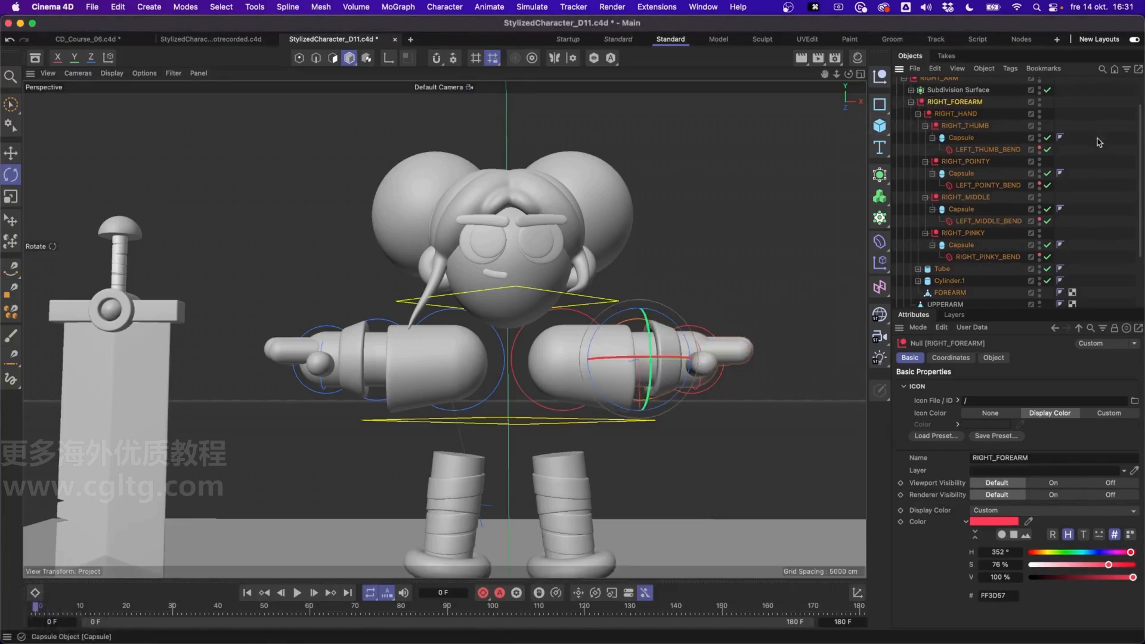
# - Collapse the RIGHT_FOREARM and RIGHT_ARM hierarchies, save the scene and clear the selection
pyautogui.scroll(3, 954, 179)
pyautogui.click(911, 143)
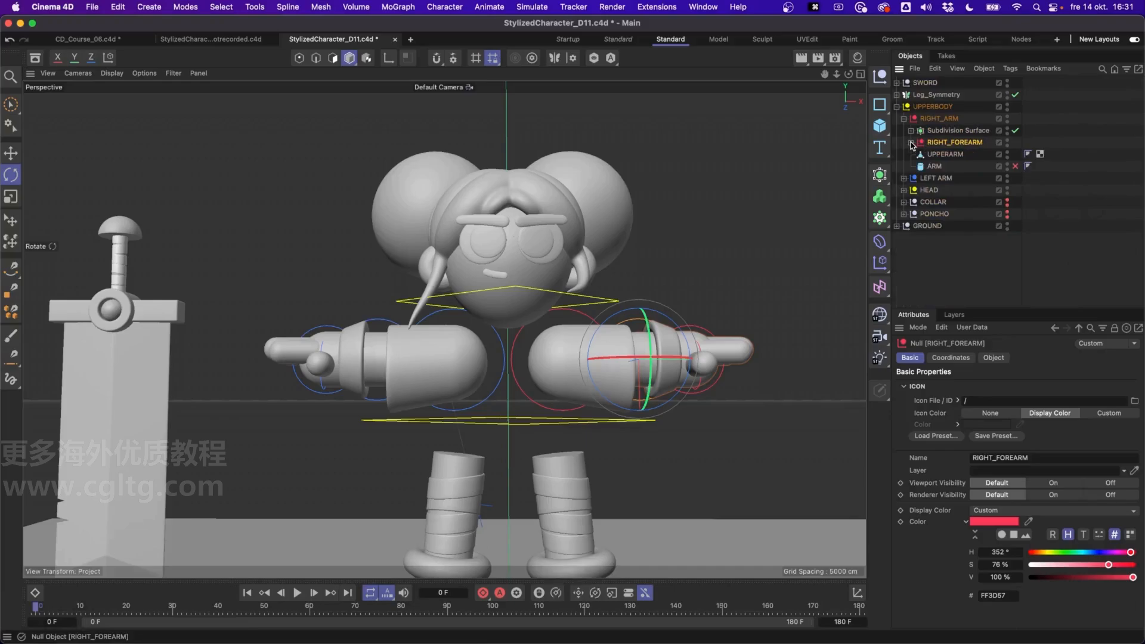
pyautogui.press('super+s')
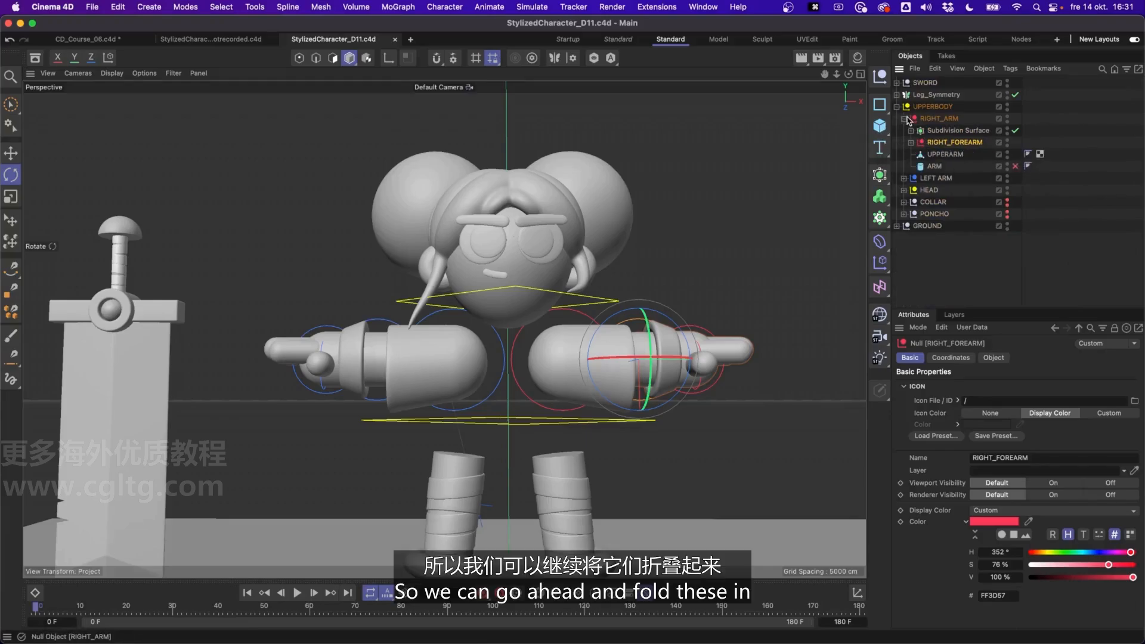
pyautogui.click(905, 119)
pyautogui.click(1015, 149)
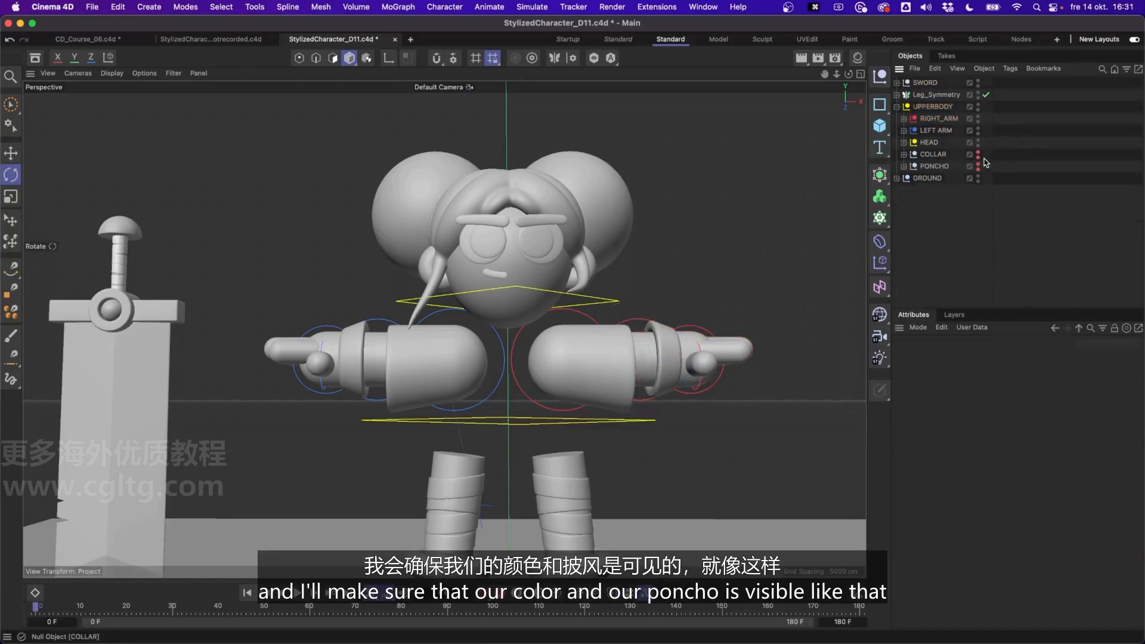
# - Make the COLLAR and PONCHO groups visible again and save the scene
pyautogui.moveTo(979, 153); pyautogui.dragTo(979, 164)
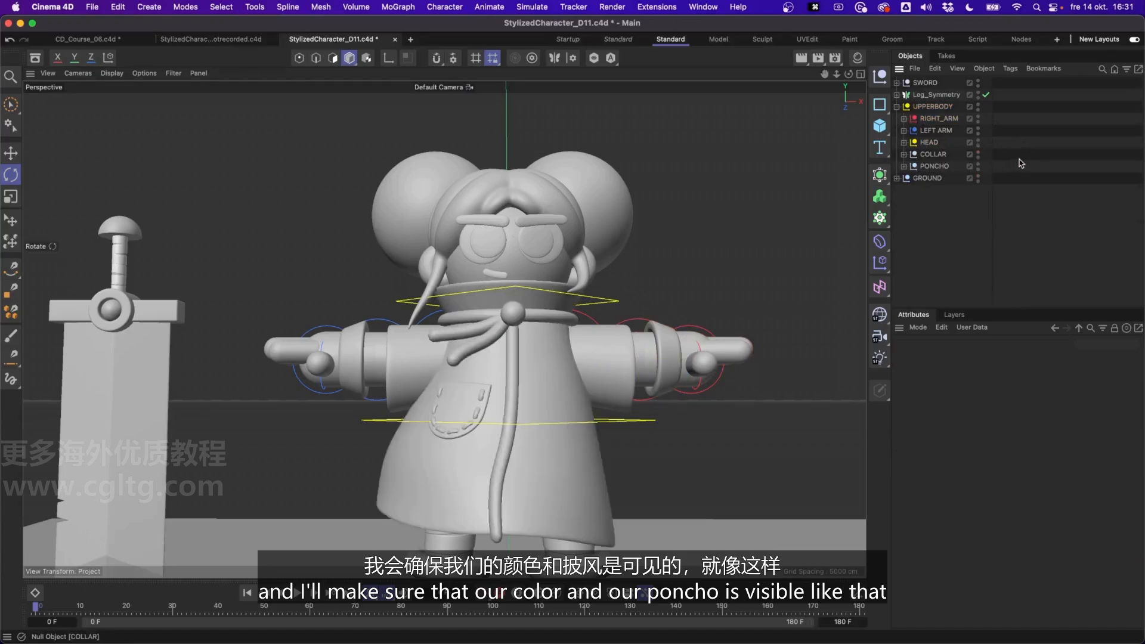
pyautogui.press('super+s')
pyautogui.scroll(-5, 527, 361)
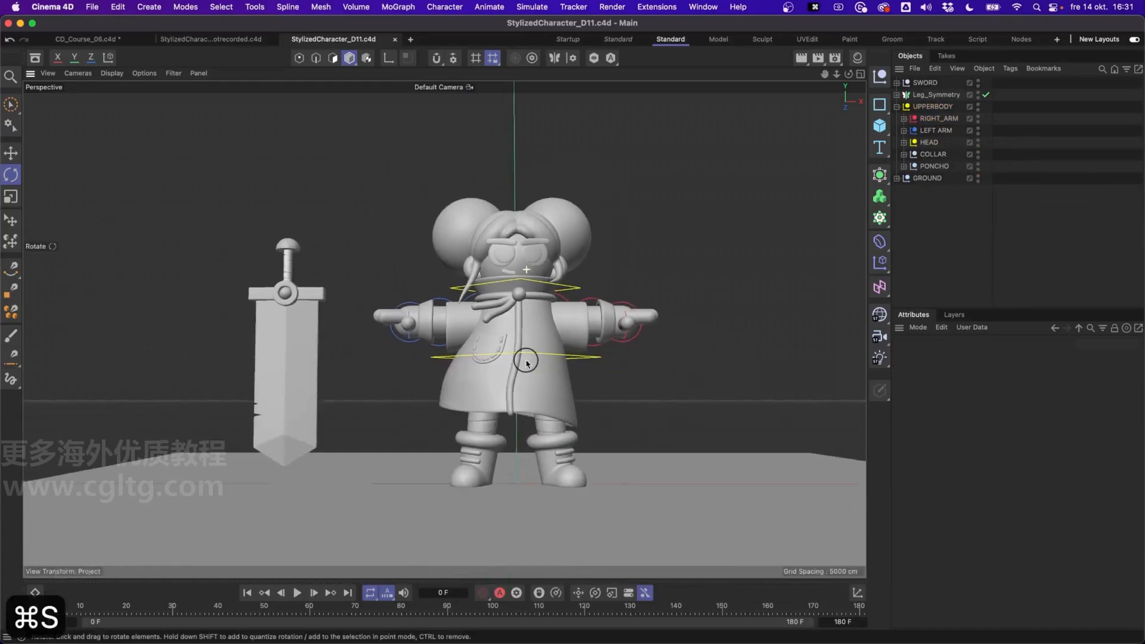
pyautogui.keyDown('alt'); pyautogui.moveTo(527, 361); pyautogui.dragTo(529, 353); pyautogui.keyUp('alt')
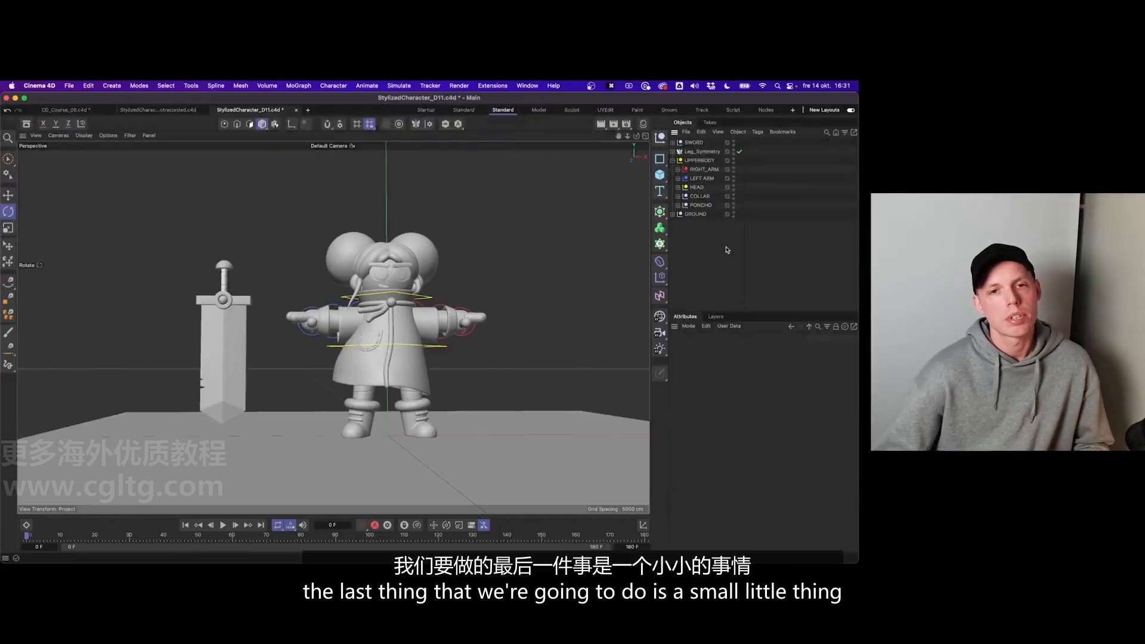
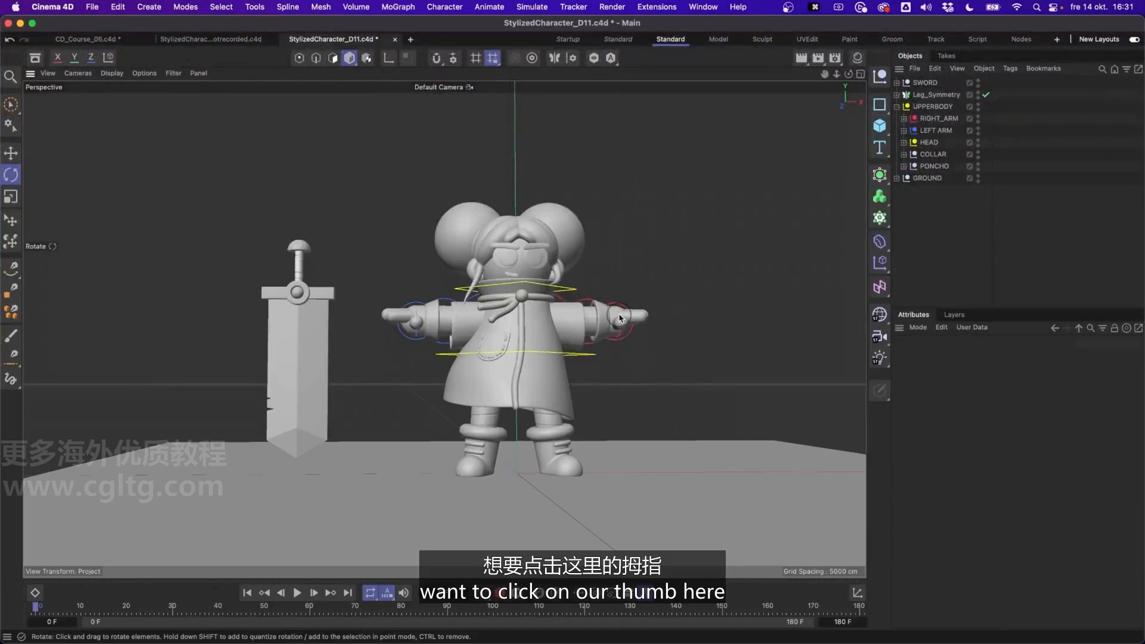
# - Test picking the right-hand and upper body controllers directly in the viewport, and clear the selection
pyautogui.click(620, 318)
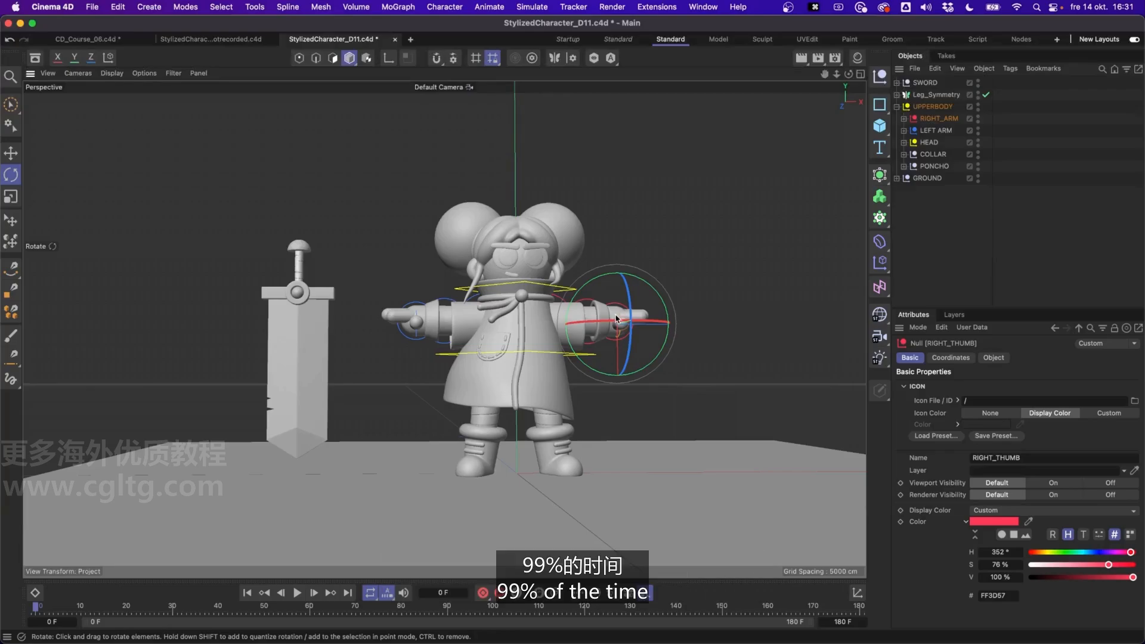
pyautogui.click(620, 316)
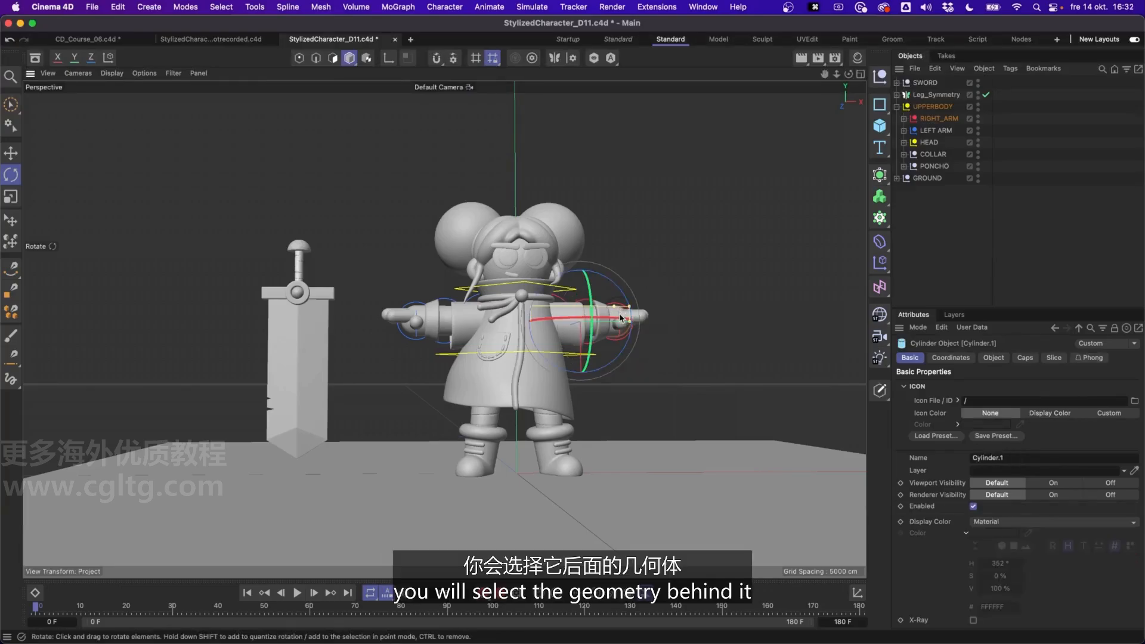
pyautogui.click(623, 318)
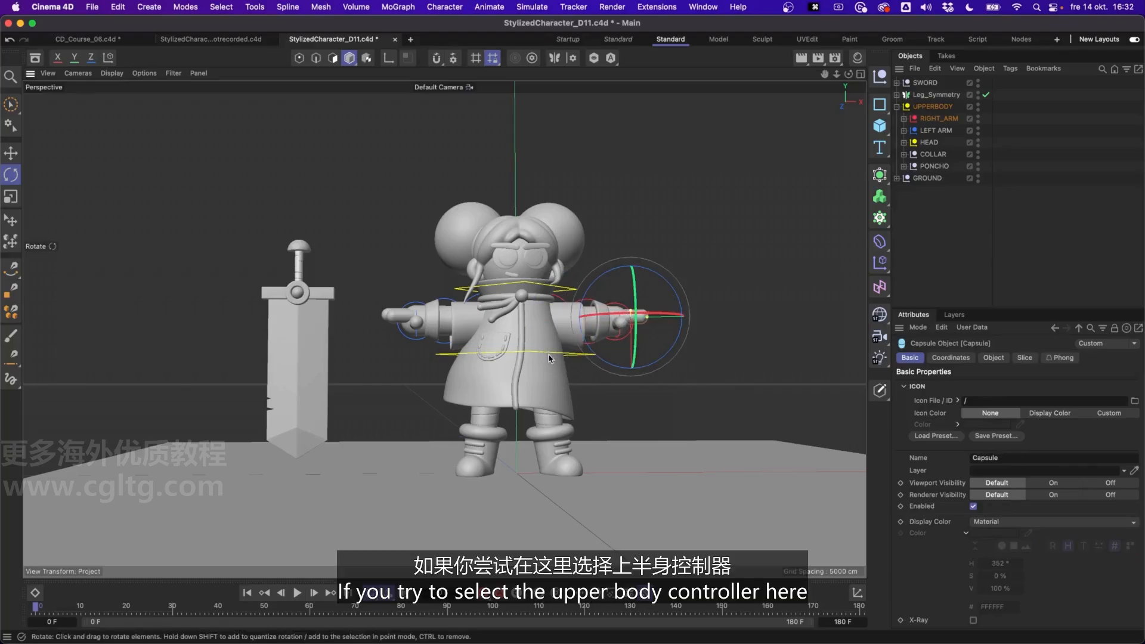
pyautogui.click(545, 354)
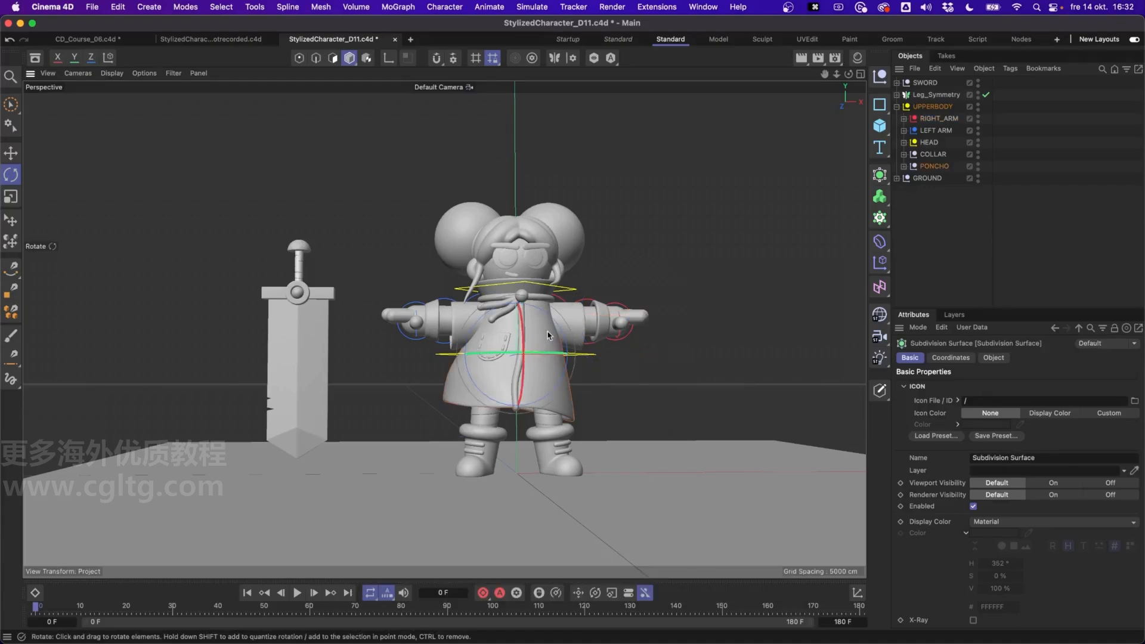
pyautogui.click(597, 283)
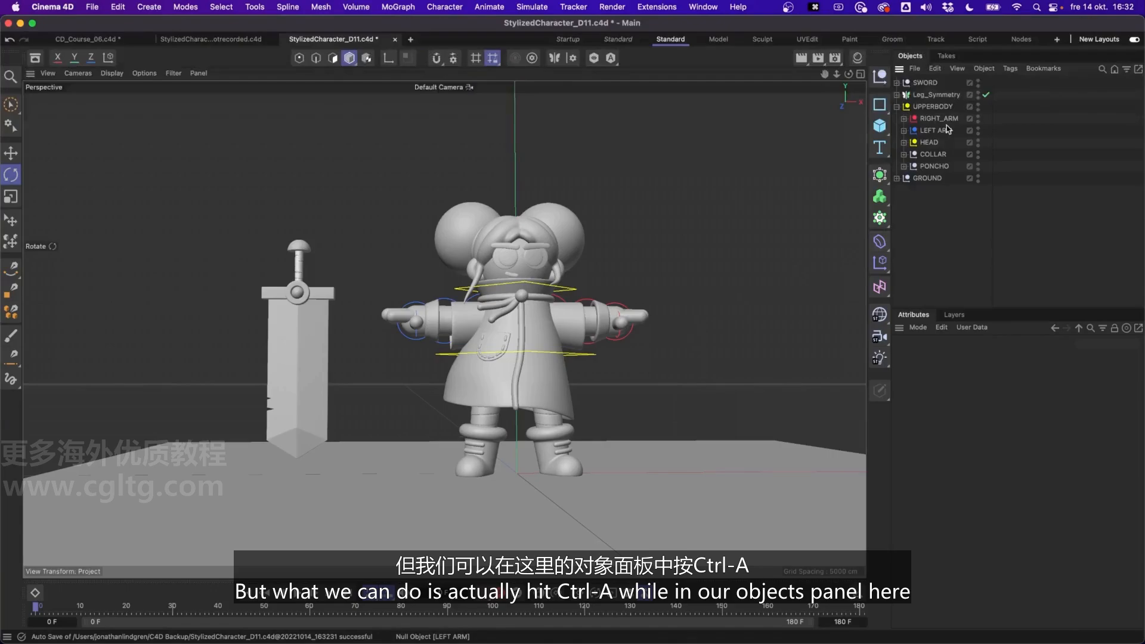
# - Select every object in the scene except the SWORD, UPPERBODY, RIGHT_ARM, LEFT ARM and HEAD nulls
pyautogui.hotkey('ctrl', 'a')
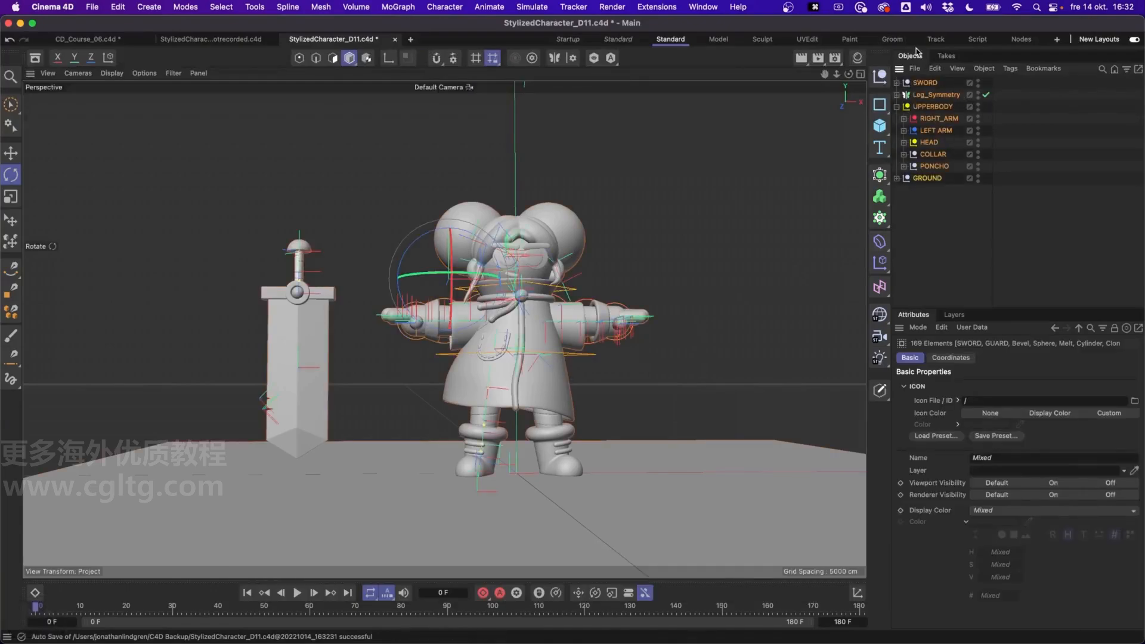
pyautogui.keyDown('super'); pyautogui.click(934, 84); pyautogui.keyUp('super')
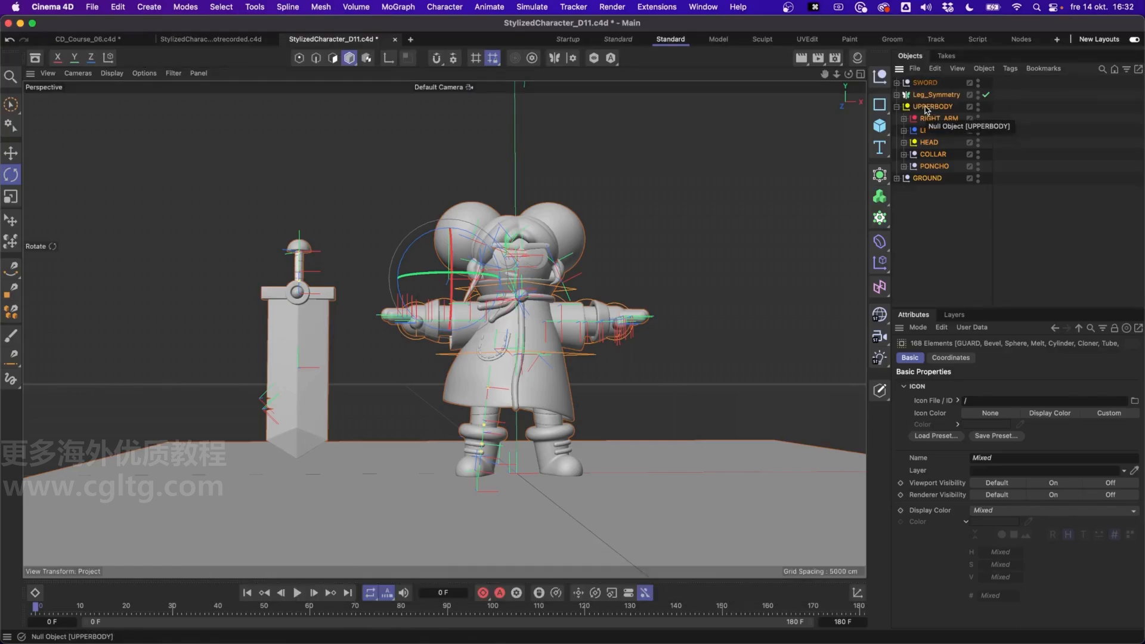
pyautogui.keyDown('super'); pyautogui.click(927, 108); pyautogui.keyUp('super')
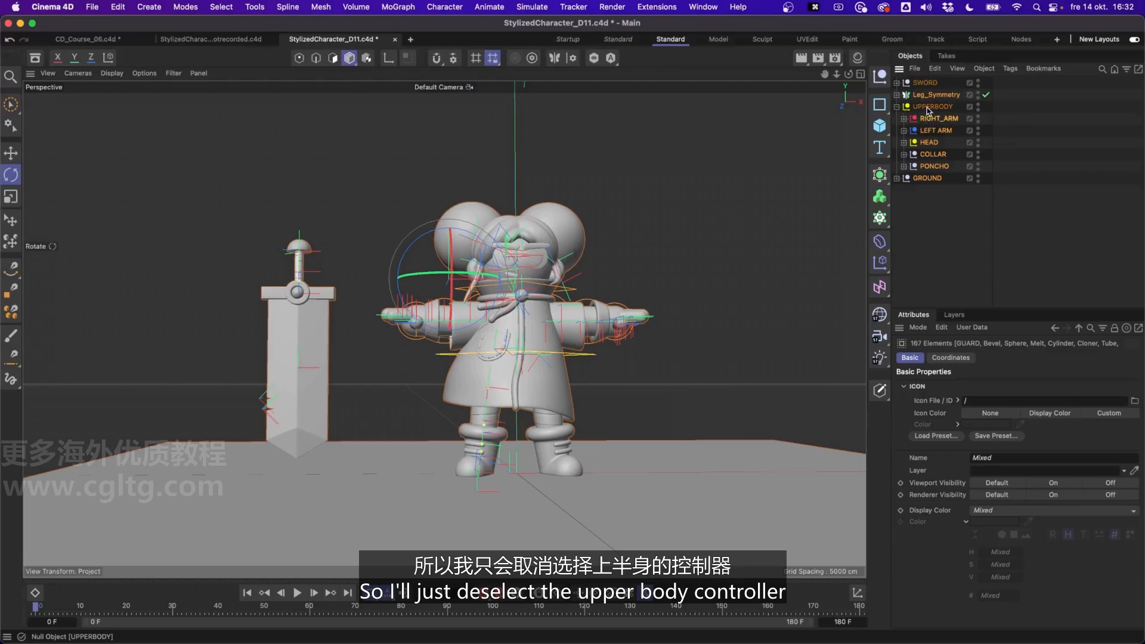
pyautogui.keyDown('super'); pyautogui.click(934, 119); pyautogui.keyUp('super')
pyautogui.keyDown('super'); pyautogui.click(934, 131); pyautogui.keyUp('super')
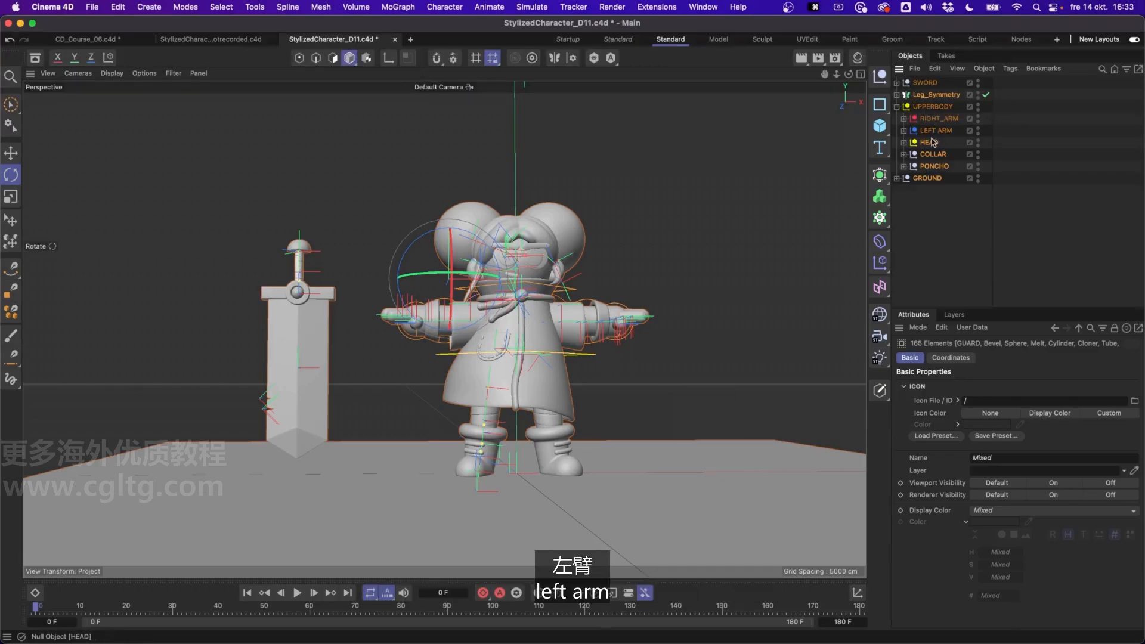
pyautogui.keyDown('super'); pyautogui.click(929, 143); pyautogui.keyUp('super')
# - Expand the RIGHT_ARM and LEFT ARM hierarchies down through the forearms and hands to the finger bends
pyautogui.click(904, 118)
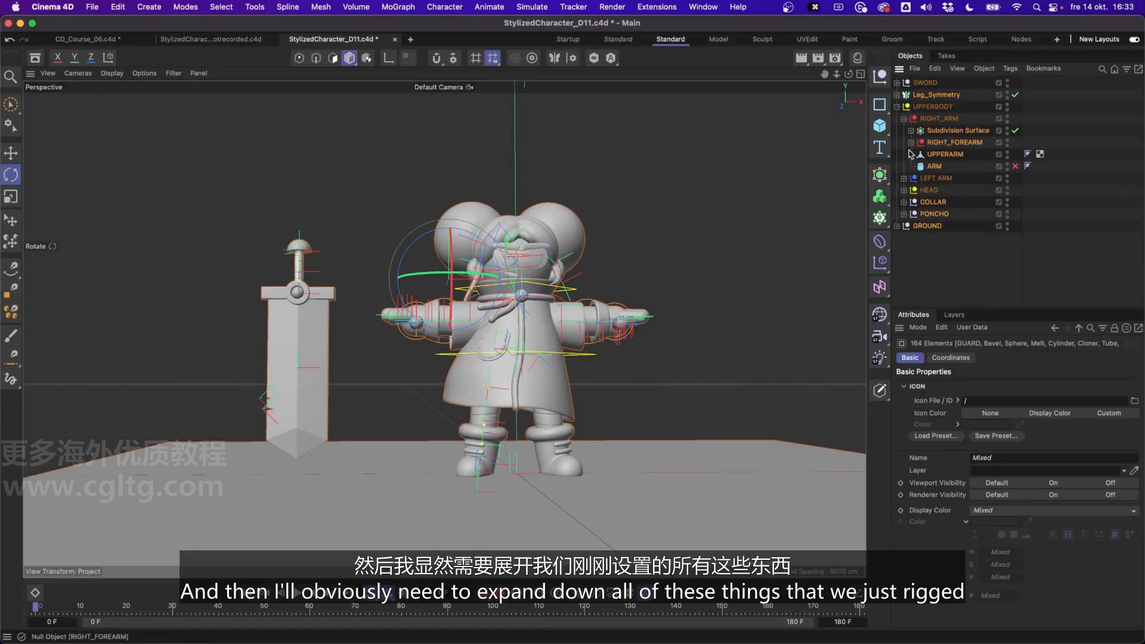
pyautogui.click(904, 177)
pyautogui.click(911, 202)
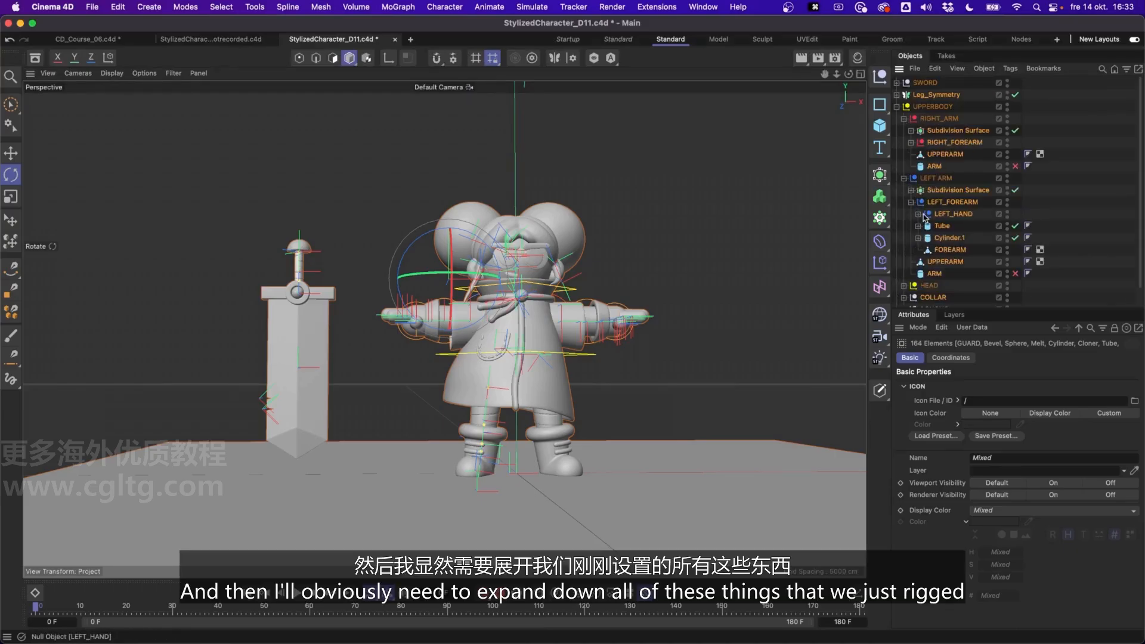
pyautogui.click(918, 213)
pyautogui.click(925, 261)
pyautogui.click(925, 249)
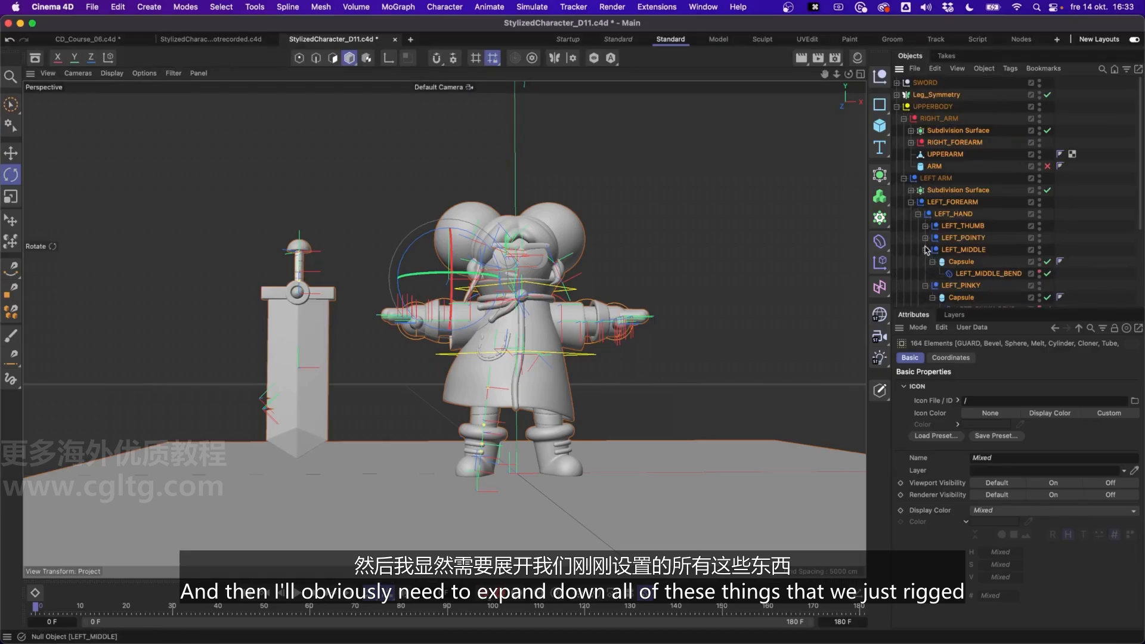
pyautogui.click(925, 238)
pyautogui.click(925, 226)
pyautogui.click(911, 143)
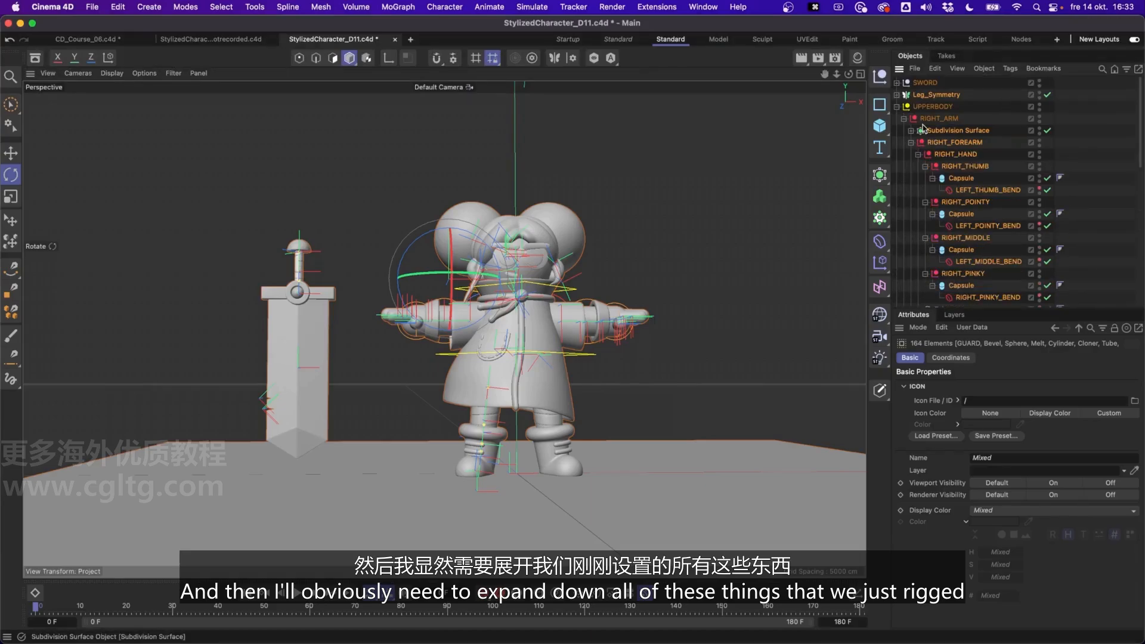
# - Remove the red forearm, hand and finger nulls and the finger bends under RIGHT_ARM from the selection
pyautogui.keyDown('ctrl'); pyautogui.click(955, 143); pyautogui.keyUp('ctrl')
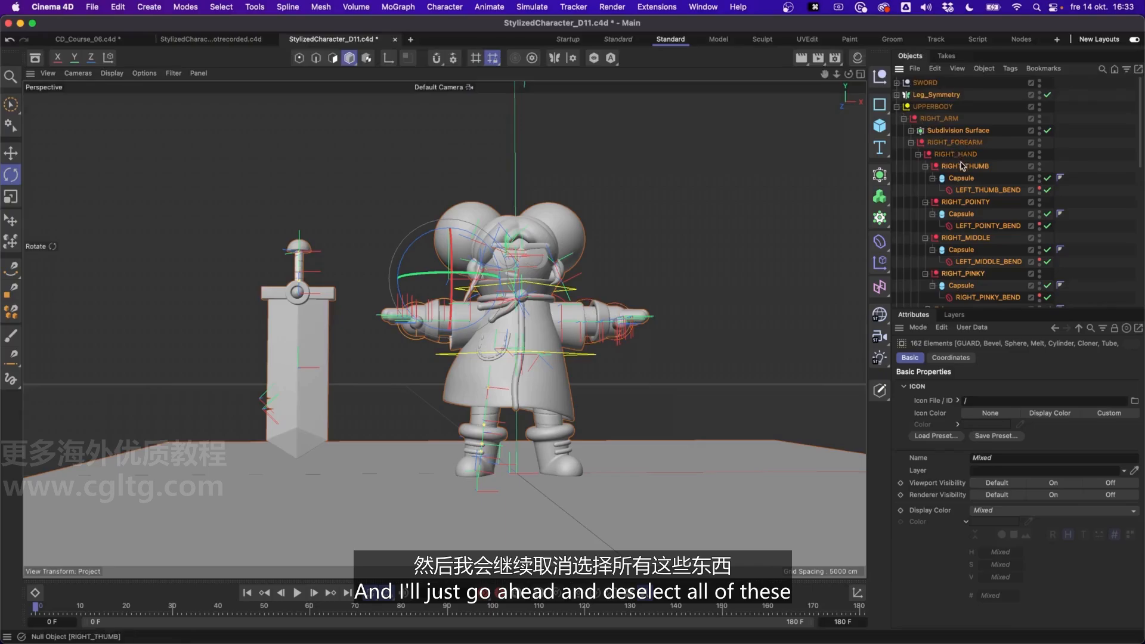
pyautogui.keyDown('ctrl'); pyautogui.click(961, 166); pyautogui.keyUp('ctrl')
pyautogui.keyDown('ctrl'); pyautogui.click(973, 189); pyautogui.keyUp('ctrl')
pyautogui.keyDown('ctrl'); pyautogui.click(970, 203); pyautogui.keyUp('ctrl')
pyautogui.keyDown('ctrl'); pyautogui.click(973, 227); pyautogui.keyUp('ctrl')
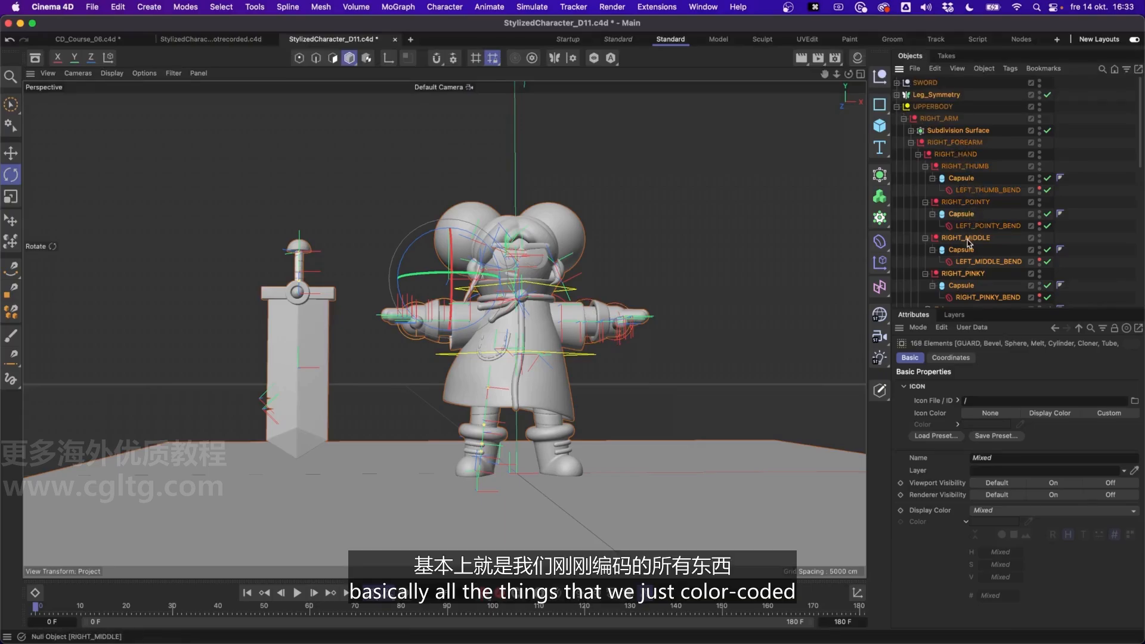
pyautogui.keyDown('ctrl'); pyautogui.click(967, 238); pyautogui.keyUp('ctrl')
pyautogui.keyDown('ctrl'); pyautogui.click(979, 262); pyautogui.keyUp('ctrl')
pyautogui.scroll(-4, 976, 250)
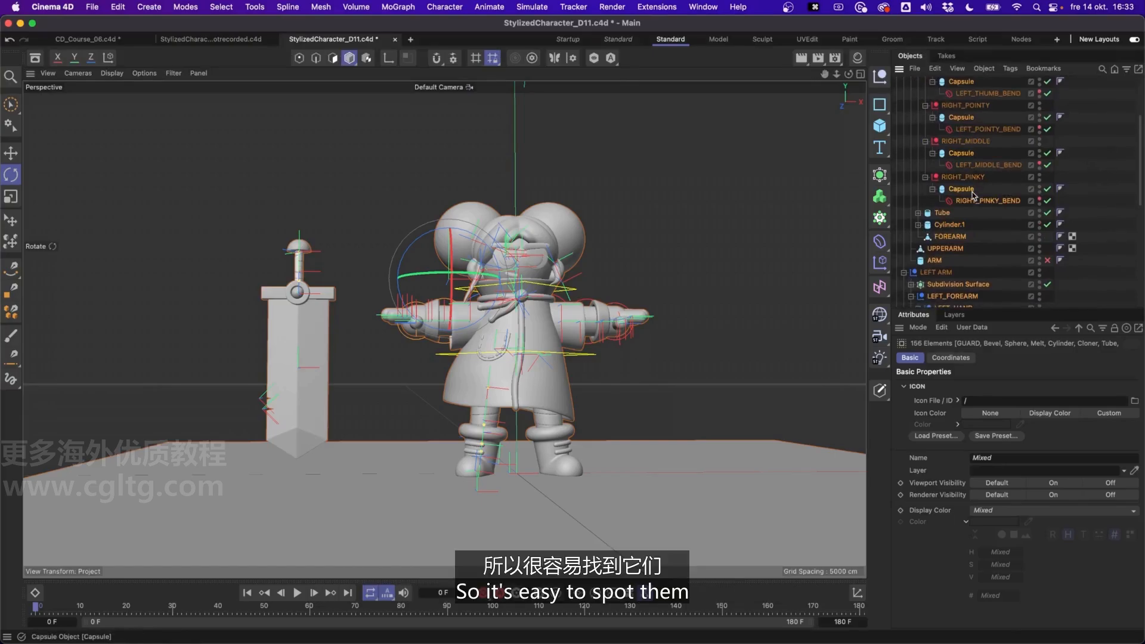
pyautogui.keyDown('ctrl'); pyautogui.click(976, 201); pyautogui.keyUp('ctrl')
# - Remove the blue forearm, hand and finger nulls and the finger bends under LEFT ARM from the selection
pyautogui.scroll(-5, 984, 208)
pyautogui.keyDown('ctrl'); pyautogui.click(949, 194); pyautogui.keyUp('ctrl')
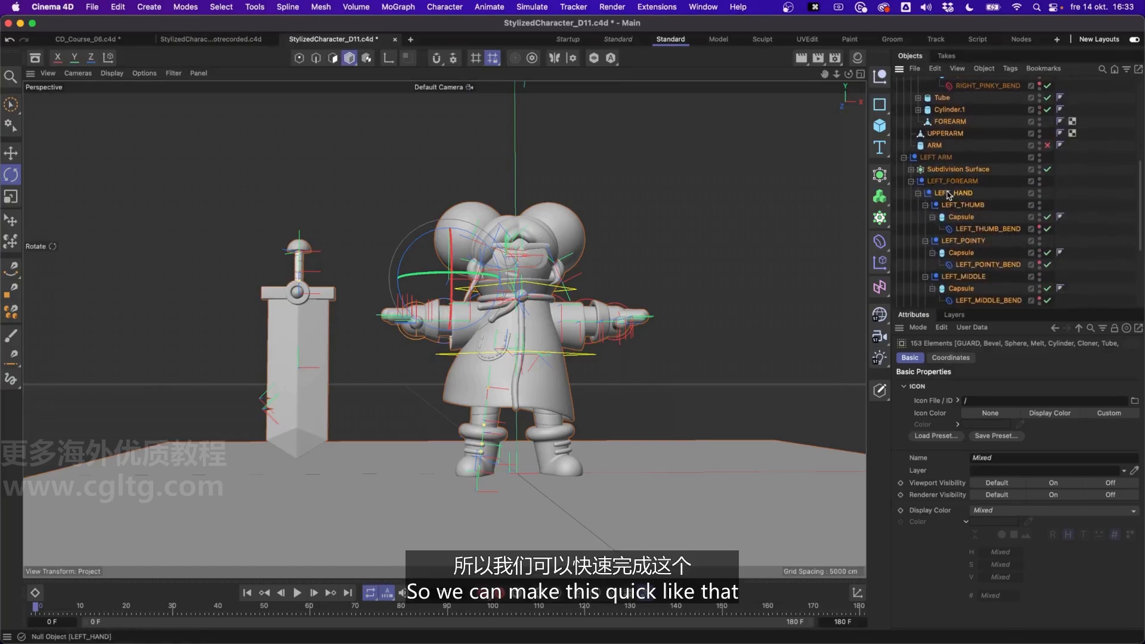
pyautogui.keyDown('ctrl'); pyautogui.click(967, 229); pyautogui.keyUp('ctrl')
pyautogui.keyDown('ctrl'); pyautogui.click(967, 241); pyautogui.keyUp('ctrl')
pyautogui.keyDown('ctrl'); pyautogui.click(973, 265); pyautogui.keyUp('ctrl')
pyautogui.keyDown('ctrl'); pyautogui.click(976, 277); pyautogui.keyUp('ctrl')
pyautogui.keyDown('ctrl'); pyautogui.click(987, 300); pyautogui.keyUp('ctrl')
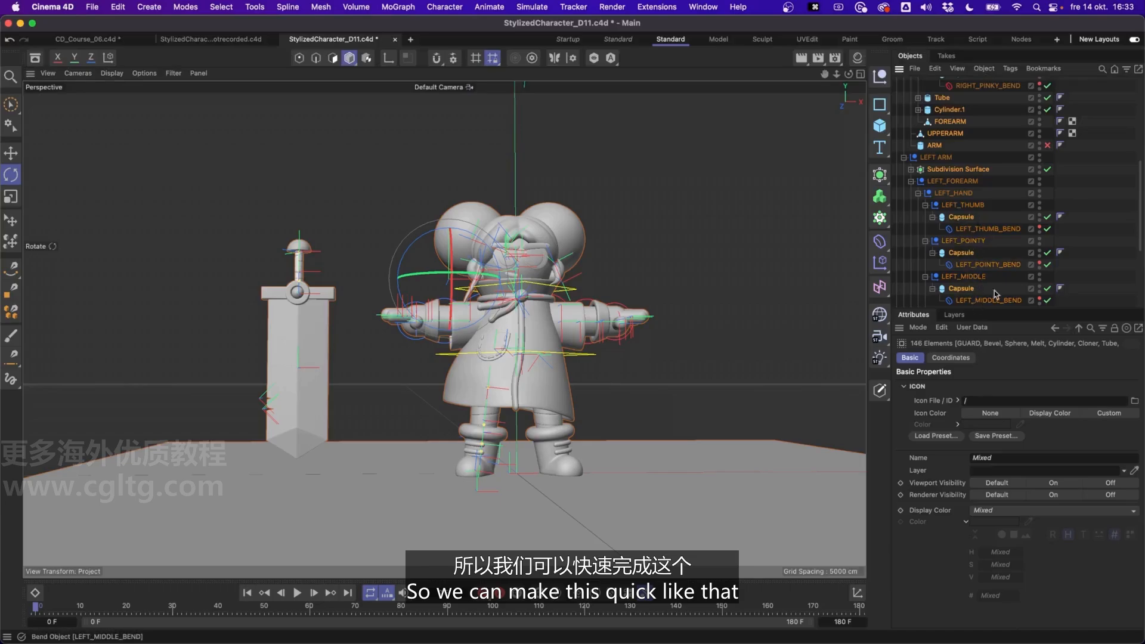
pyautogui.scroll(-4, 993, 293)
pyautogui.keyDown('ctrl'); pyautogui.click(963, 222); pyautogui.keyUp('ctrl')
pyautogui.keyDown('ctrl'); pyautogui.click(968, 245); pyautogui.keyUp('ctrl')
pyautogui.scroll(-4, 978, 239)
pyautogui.keyDown('ctrl'); pyautogui.click(988, 230); pyautogui.keyUp('ctrl')
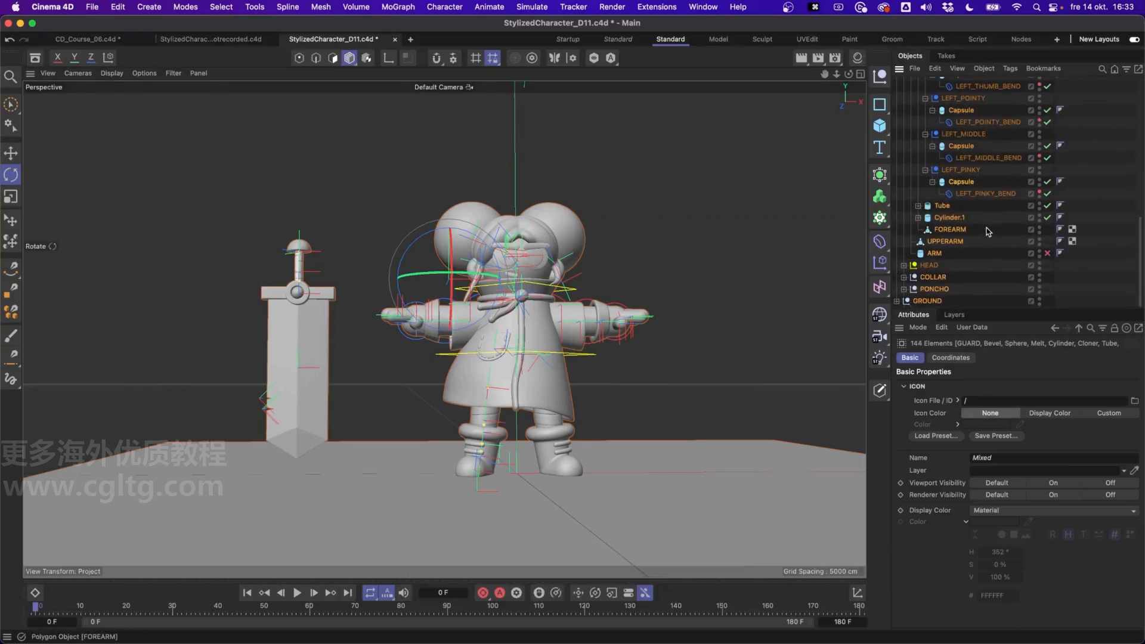
# - Add all the objects that are still selected to a new layer
pyautogui.scroll(15, 988, 231)
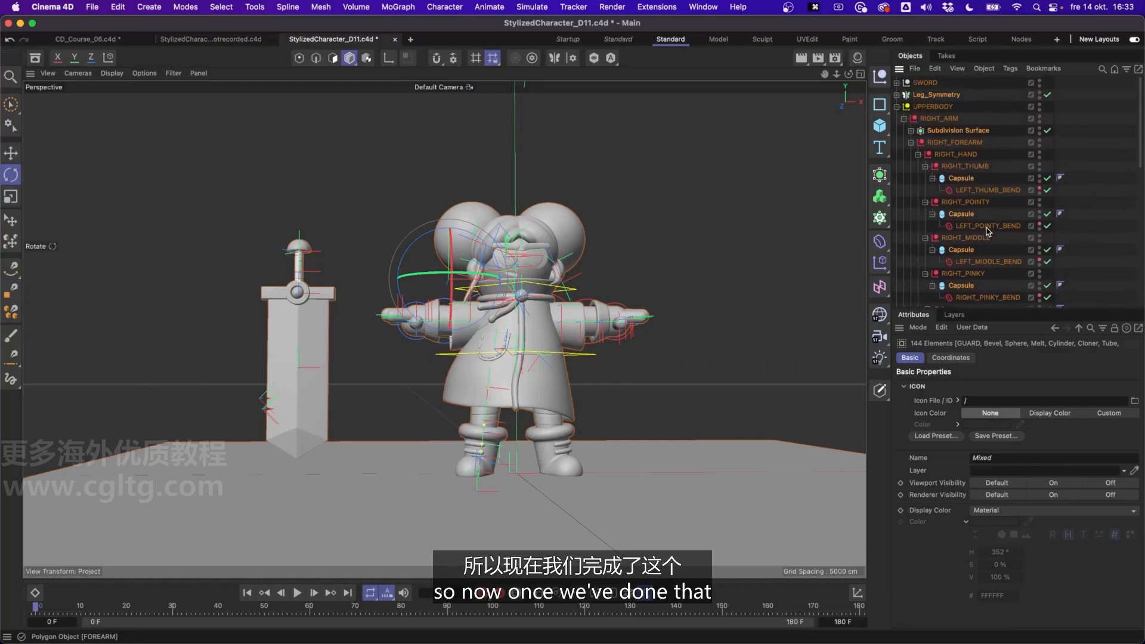
pyautogui.rightClick(934, 99)
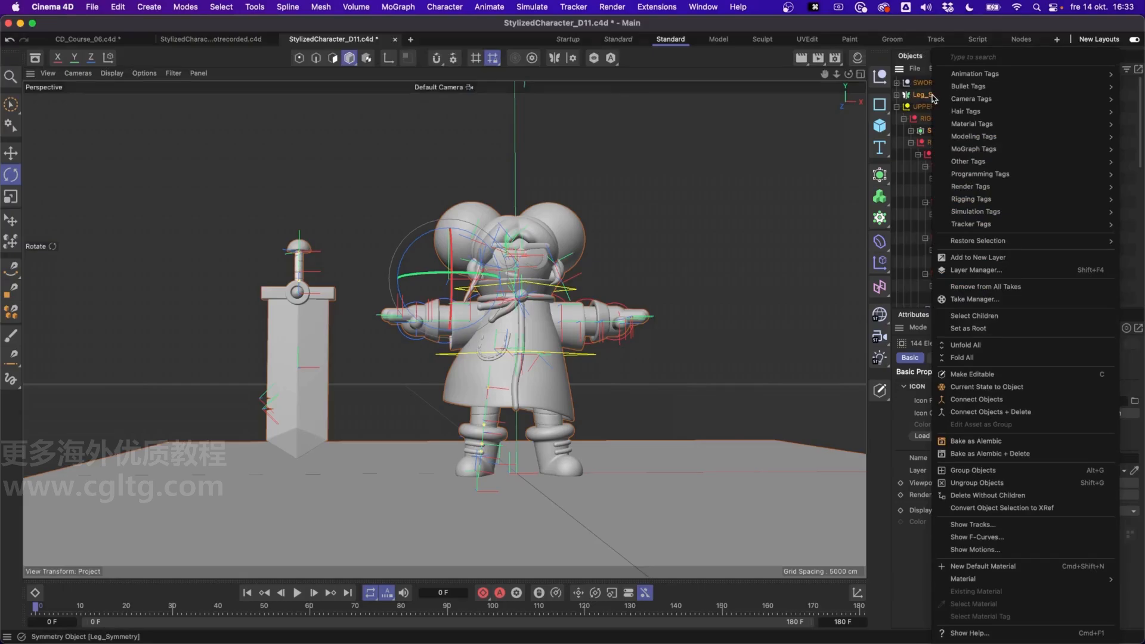
pyautogui.click(1004, 260)
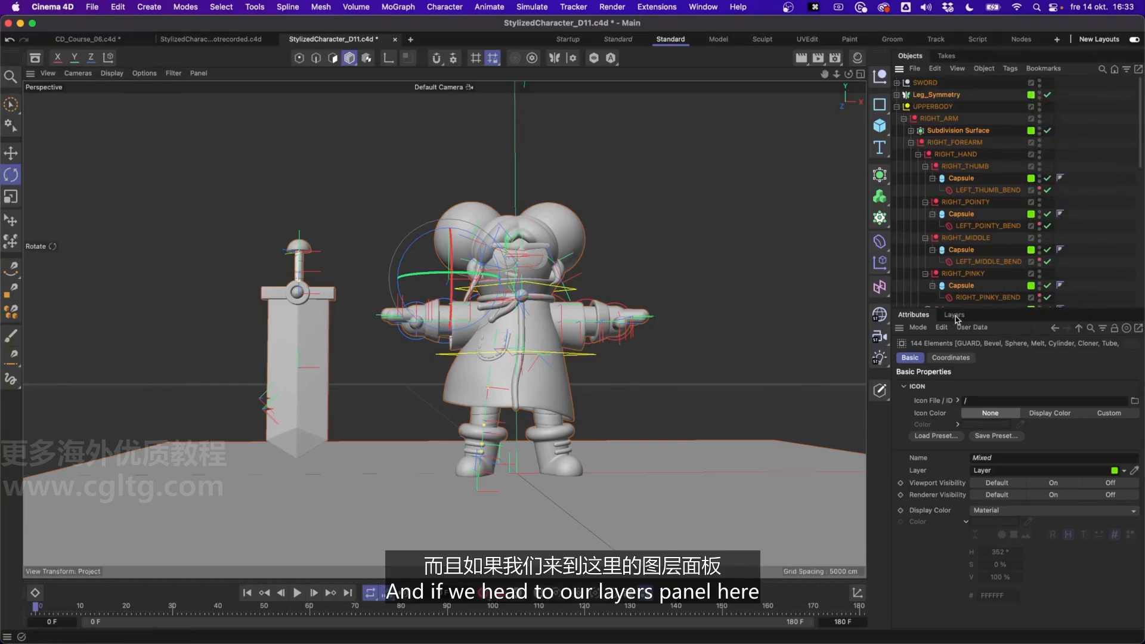
# - Show the scene's layers and rename the new green layer to GEOMETRY
pyautogui.click(702, 7)
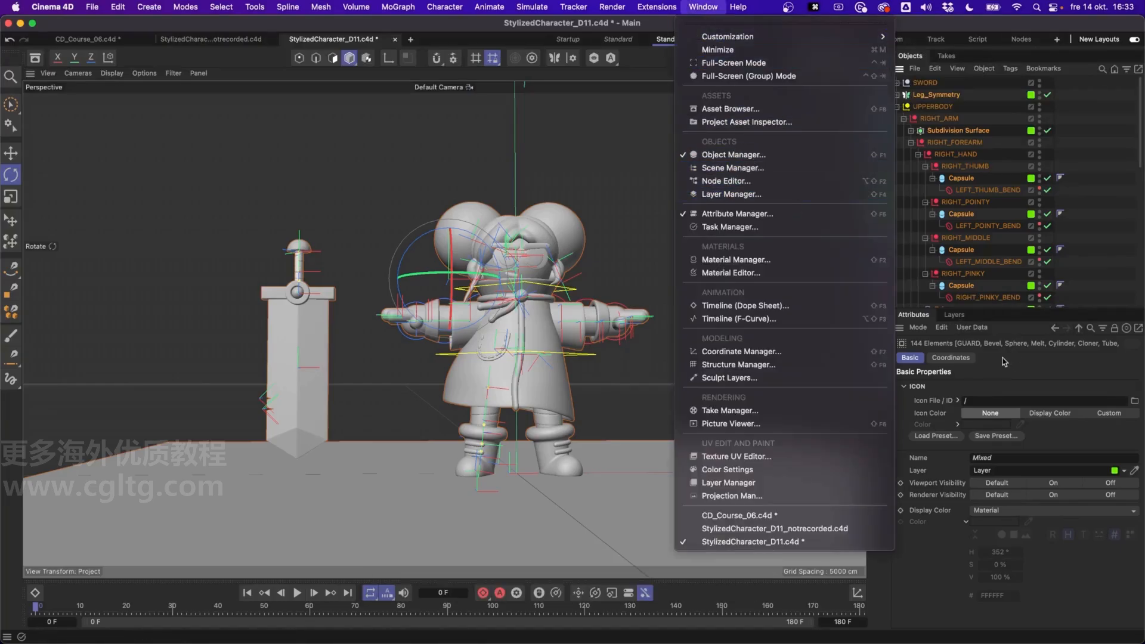
pyautogui.click(955, 316)
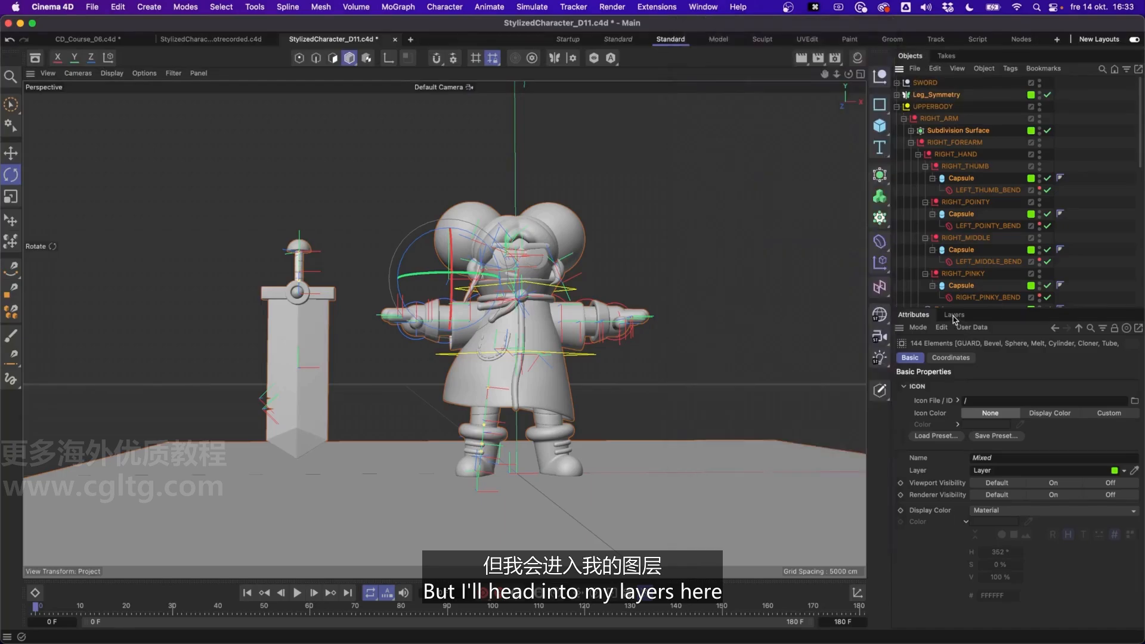
pyautogui.click(954, 316)
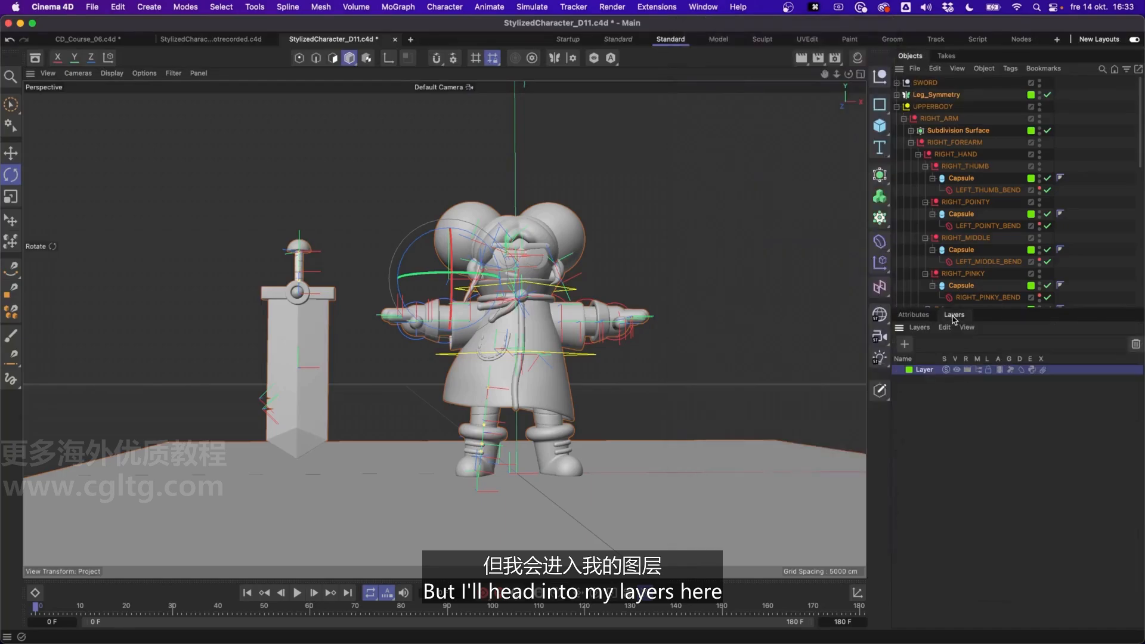
pyautogui.doubleClick(924, 370)
pyautogui.write('geo')
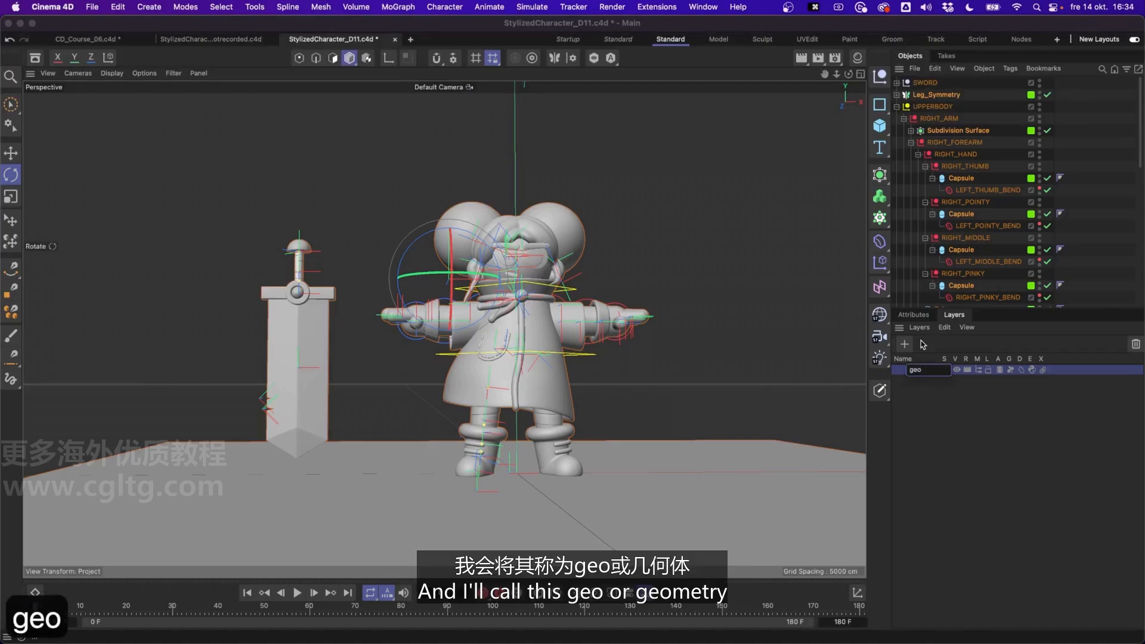
pyautogui.press('BackSpace')
pyautogui.press('BackSpace')
pyautogui.press('BackSpace')
pyautogui.write('geometry')
pyautogui.press('Return')
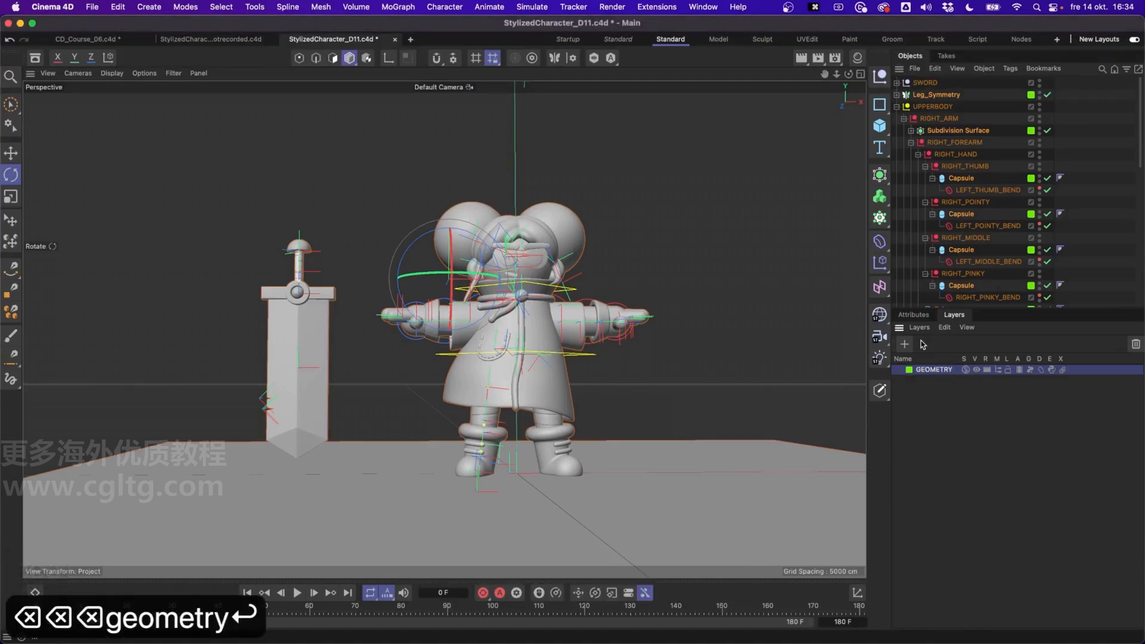
# - Change the GEOMETRY layer's color to purple with a hue of 291°
pyautogui.click(910, 371)
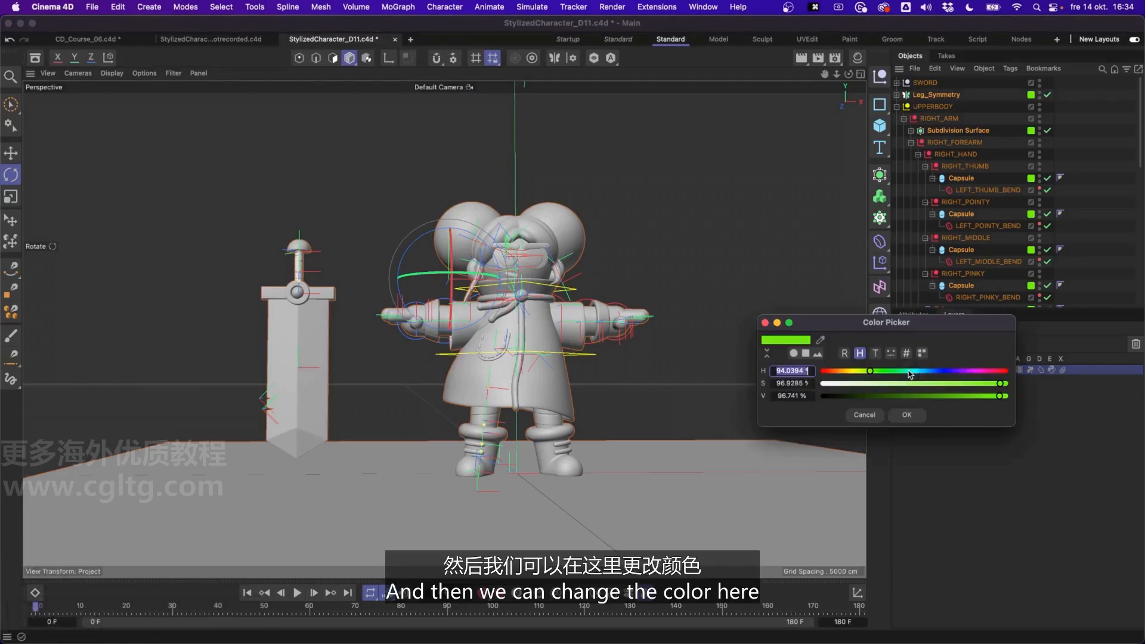
pyautogui.click(979, 372)
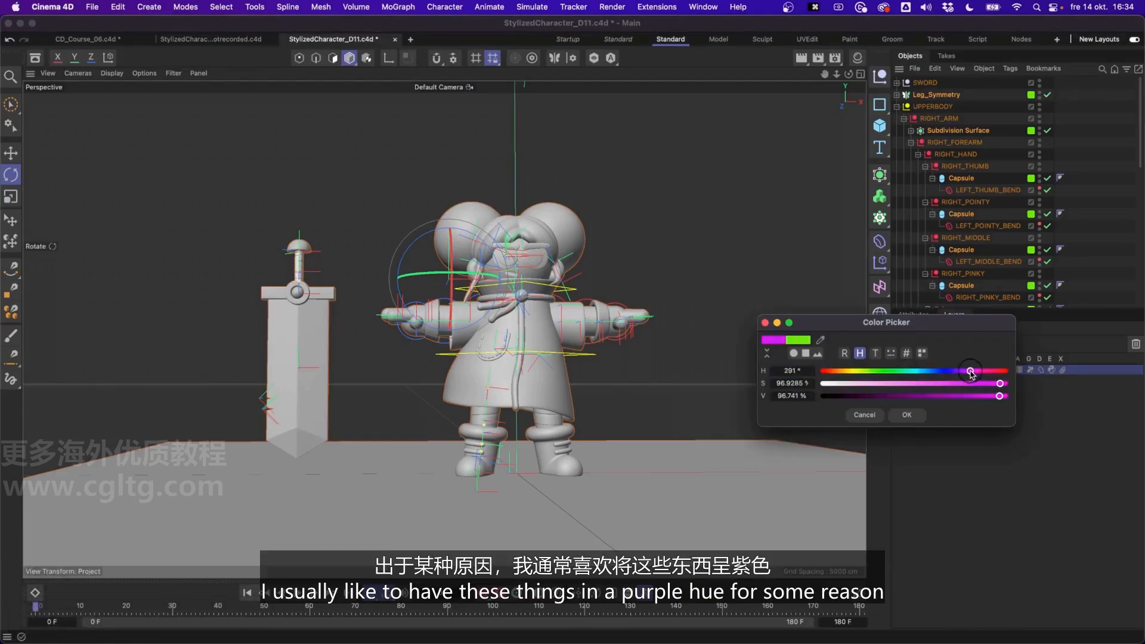
pyautogui.click(908, 415)
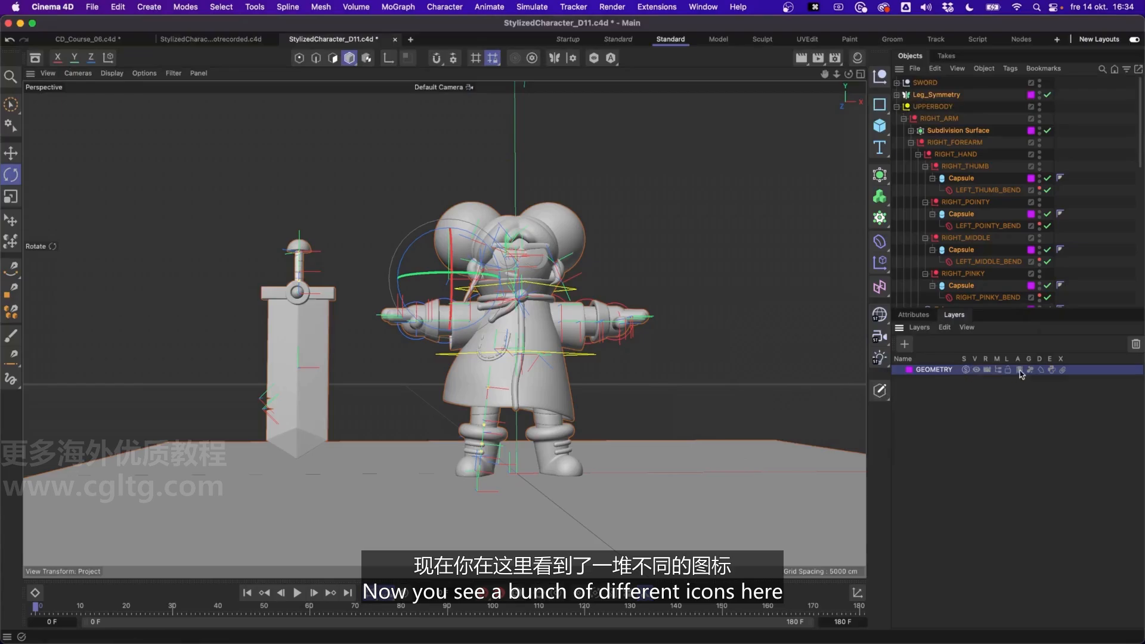
# - Toggle the GEOMETRY layer's viewport visibility off and on, and its solo mode on and off
pyautogui.click(977, 370)
pyautogui.click(977, 370)
pyautogui.click(978, 371)
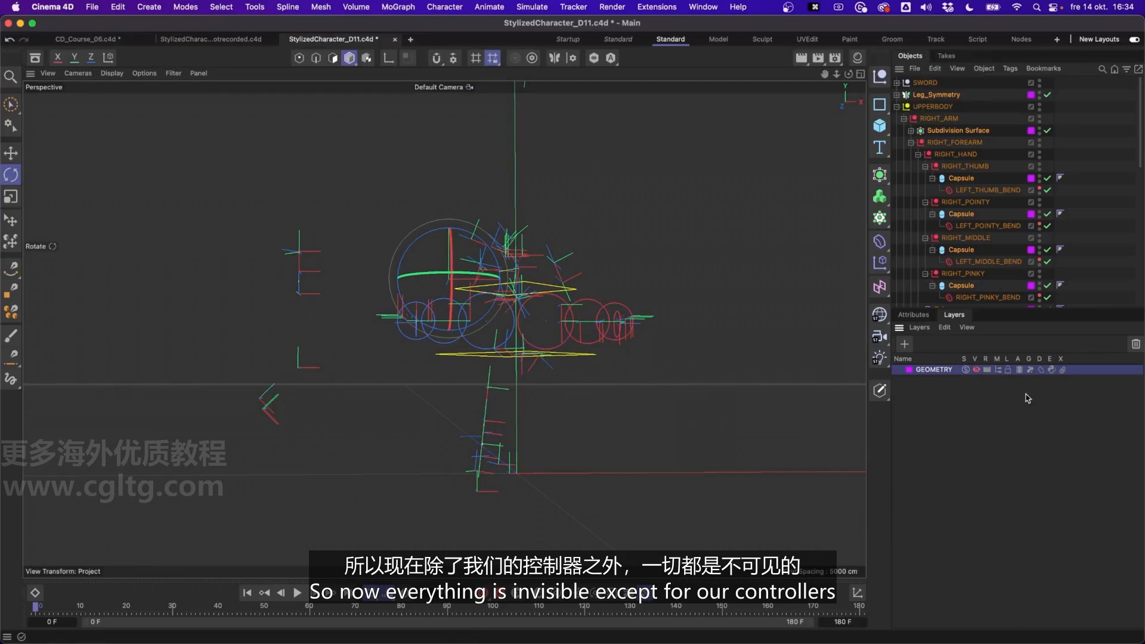
pyautogui.click(979, 370)
pyautogui.click(966, 370)
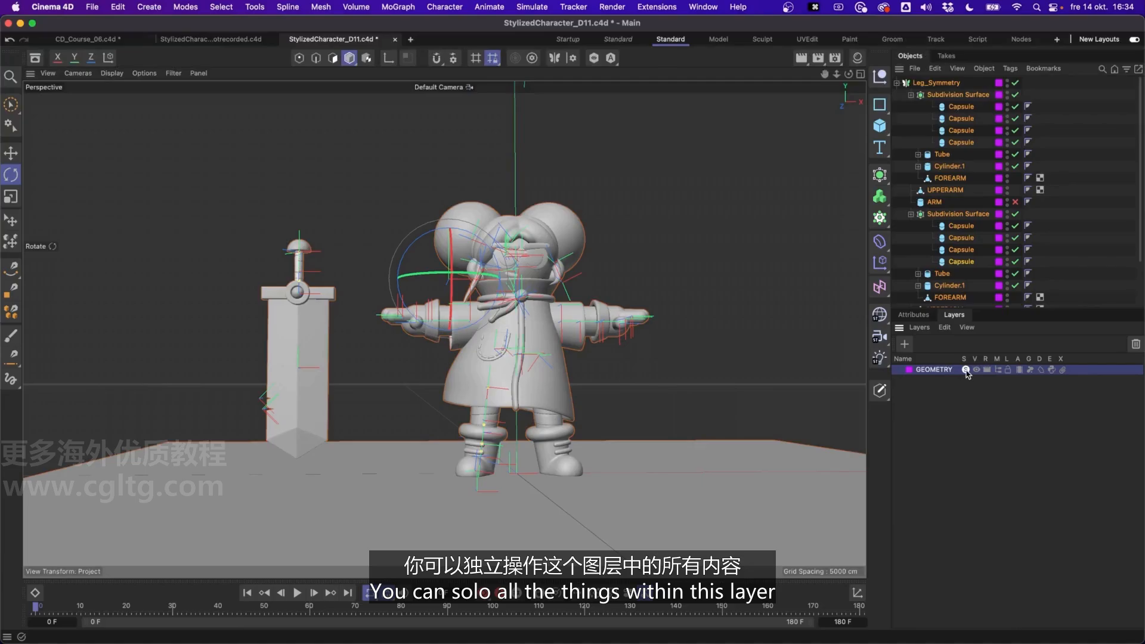
pyautogui.click(966, 370)
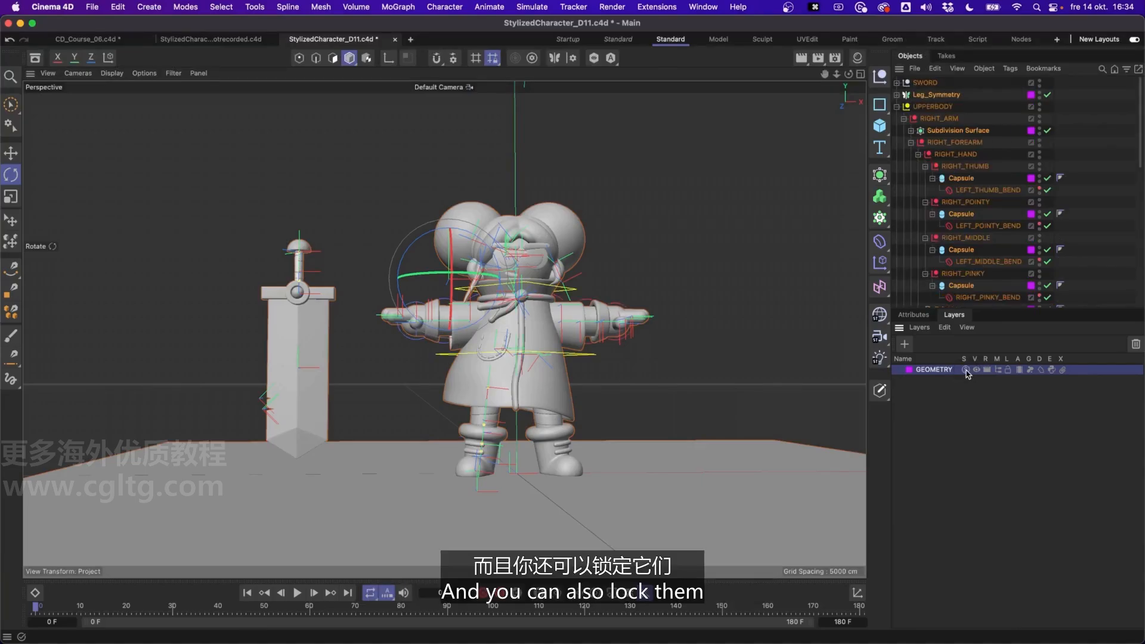
# - Lock the GEOMETRY layer and look through the arm hierarchies in the object list
pyautogui.click(1008, 371)
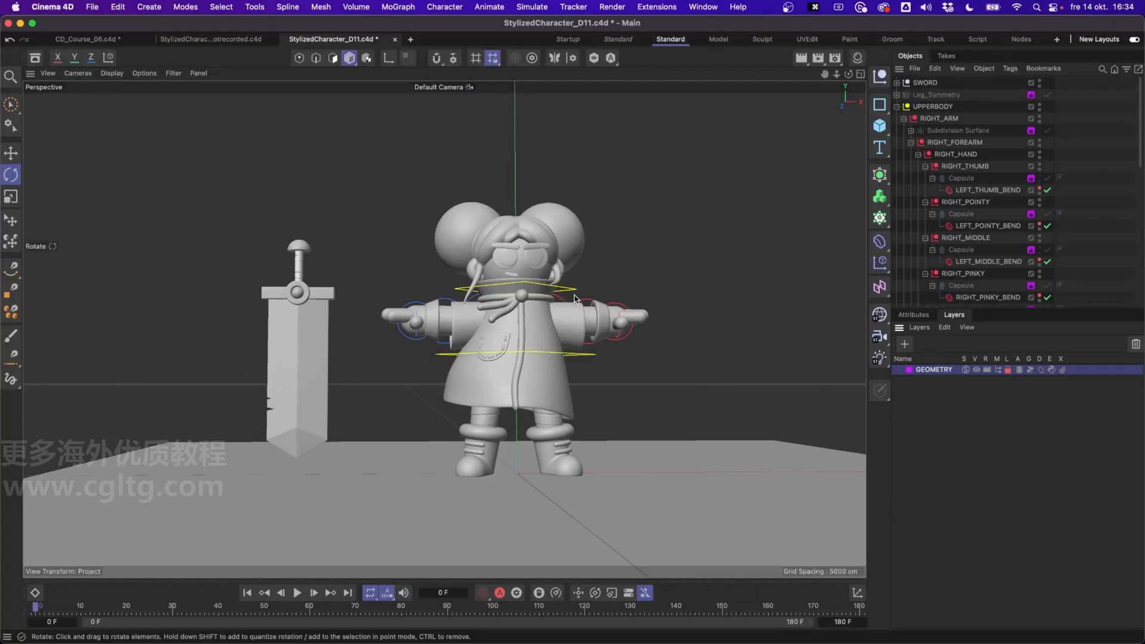
pyautogui.scroll(-3, 926, 190)
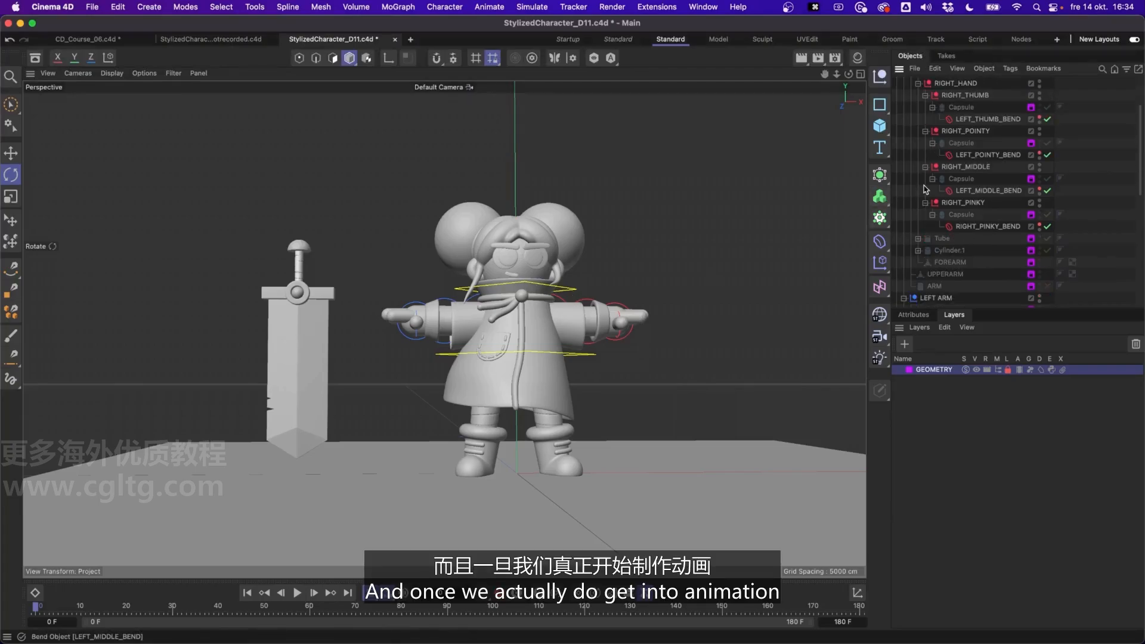
pyautogui.scroll(-5, 968, 170)
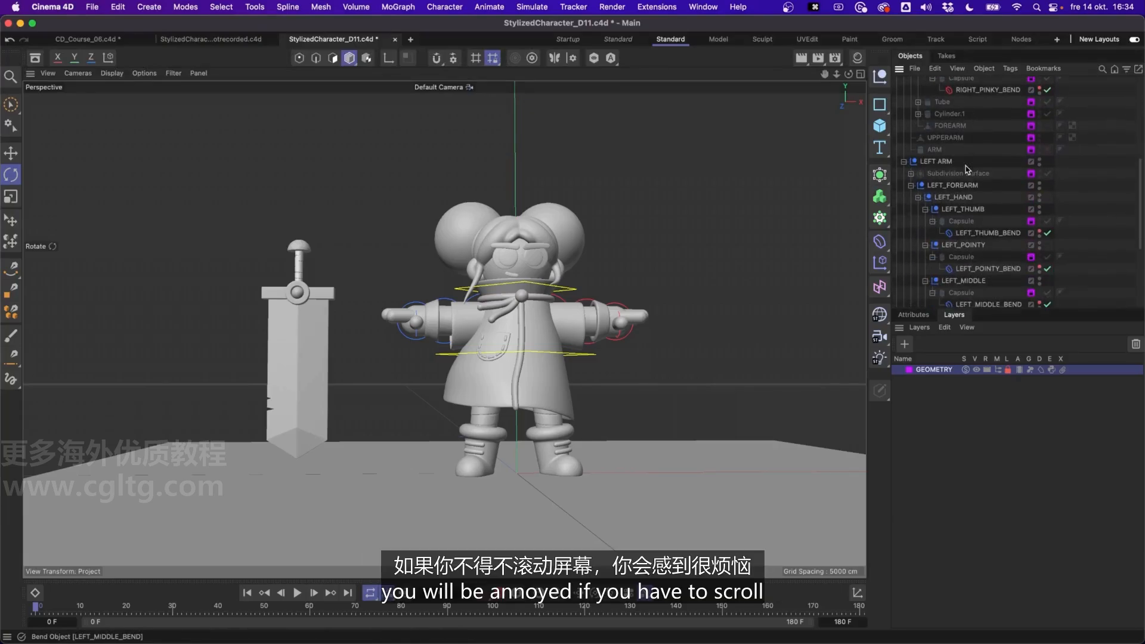
pyautogui.scroll(3, 972, 179)
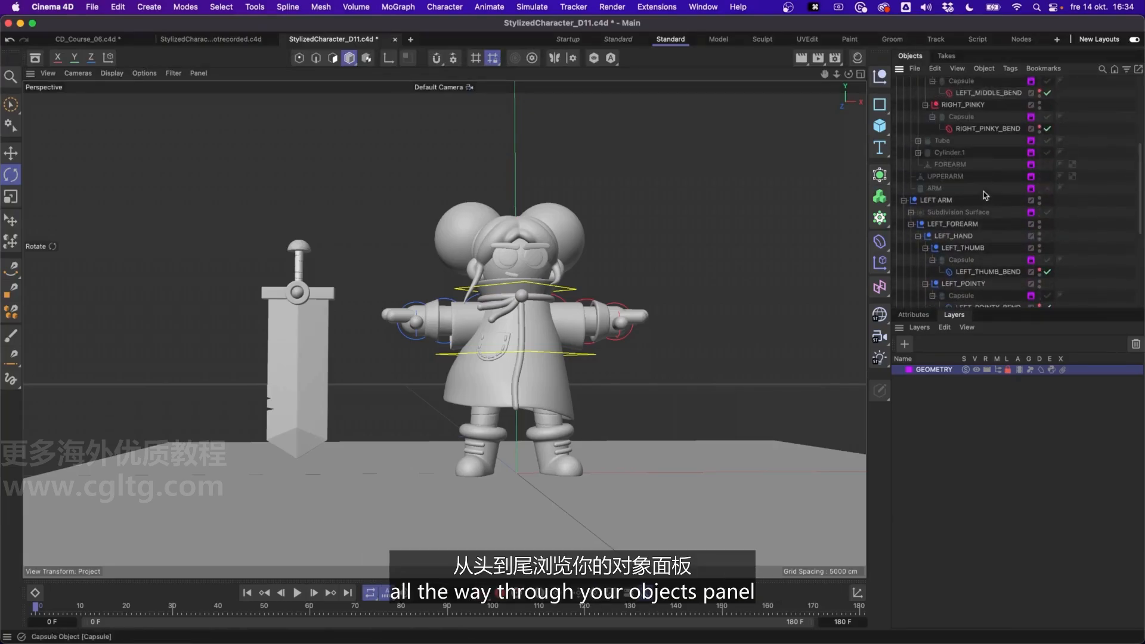
pyautogui.scroll(5, 984, 197)
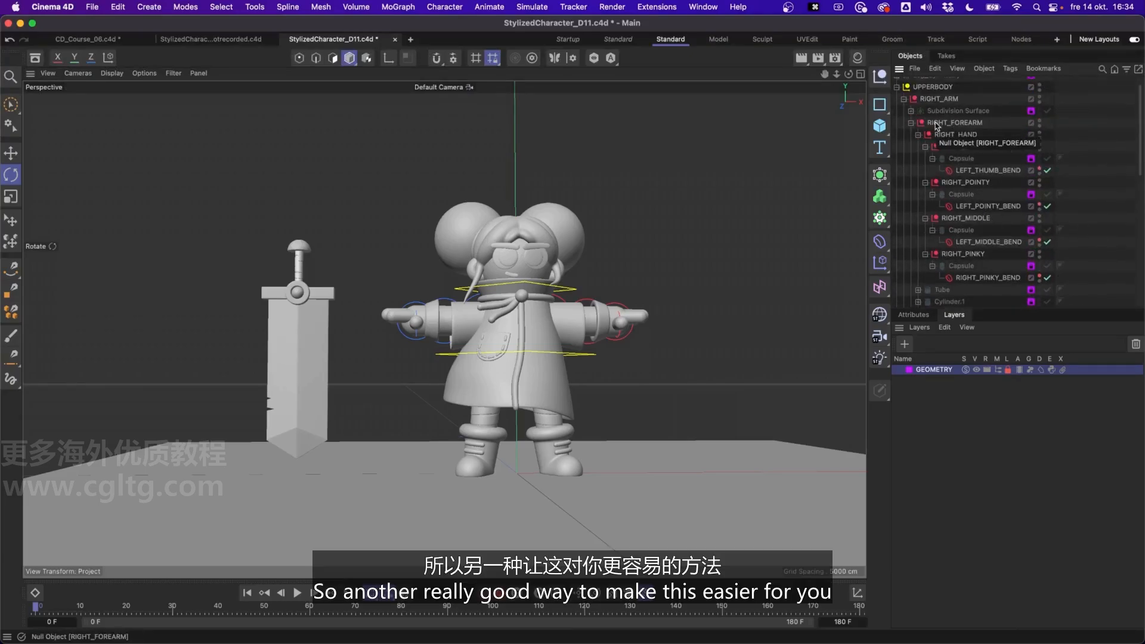
# - Hide the GEOMETRY layer's objects from the object list and review the remaining controllers and bends
pyautogui.click(999, 370)
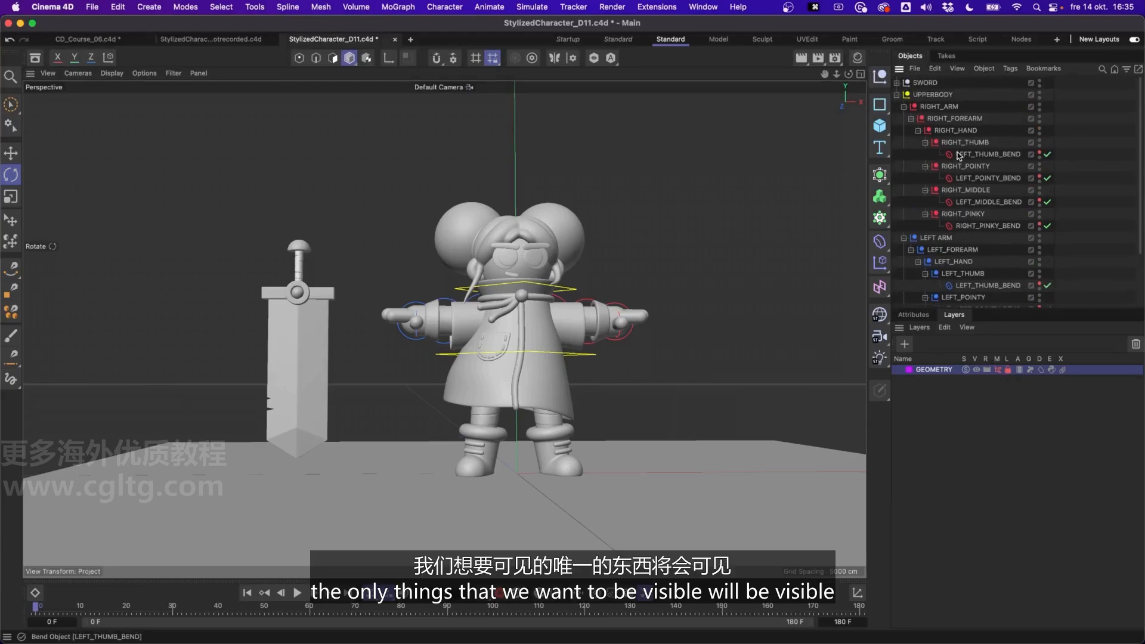
pyautogui.scroll(-2, 948, 113)
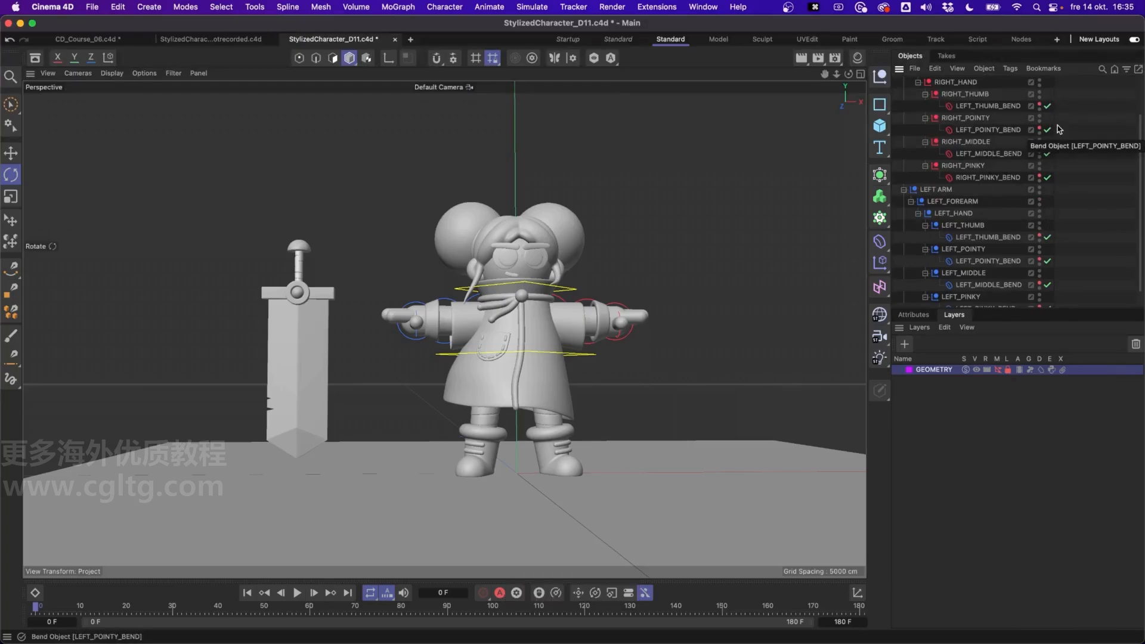
pyautogui.scroll(2, 1050, 130)
pyautogui.scroll(1, 1006, 186)
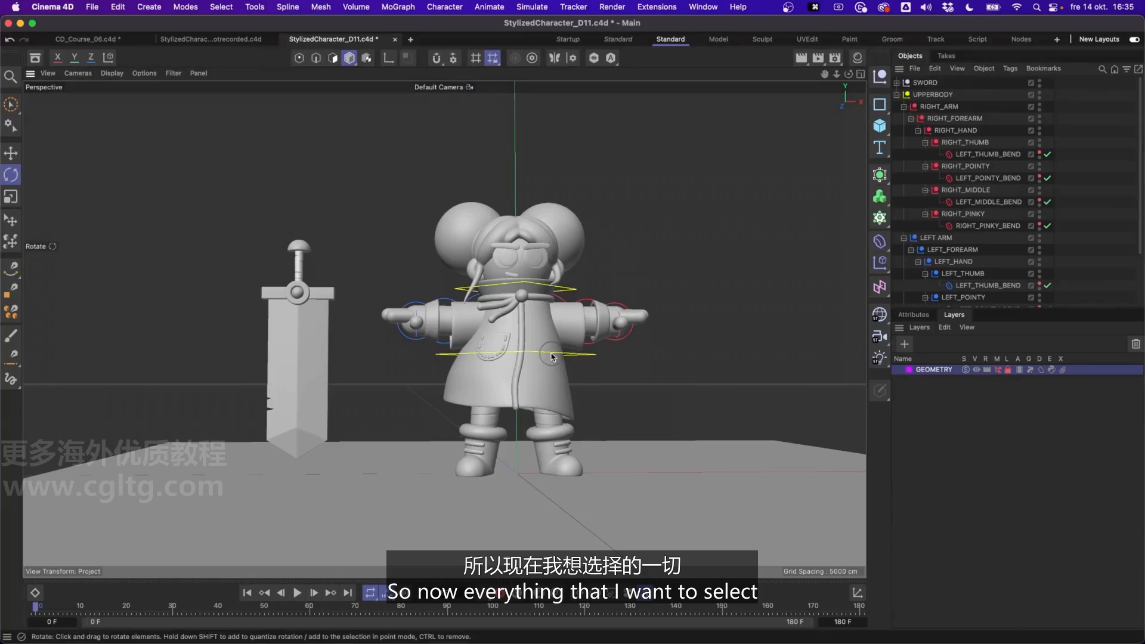
# - Try selecting the waist, right forearm, right hand and neck controllers in the viewport, and clear the selection
pyautogui.click(538, 367)
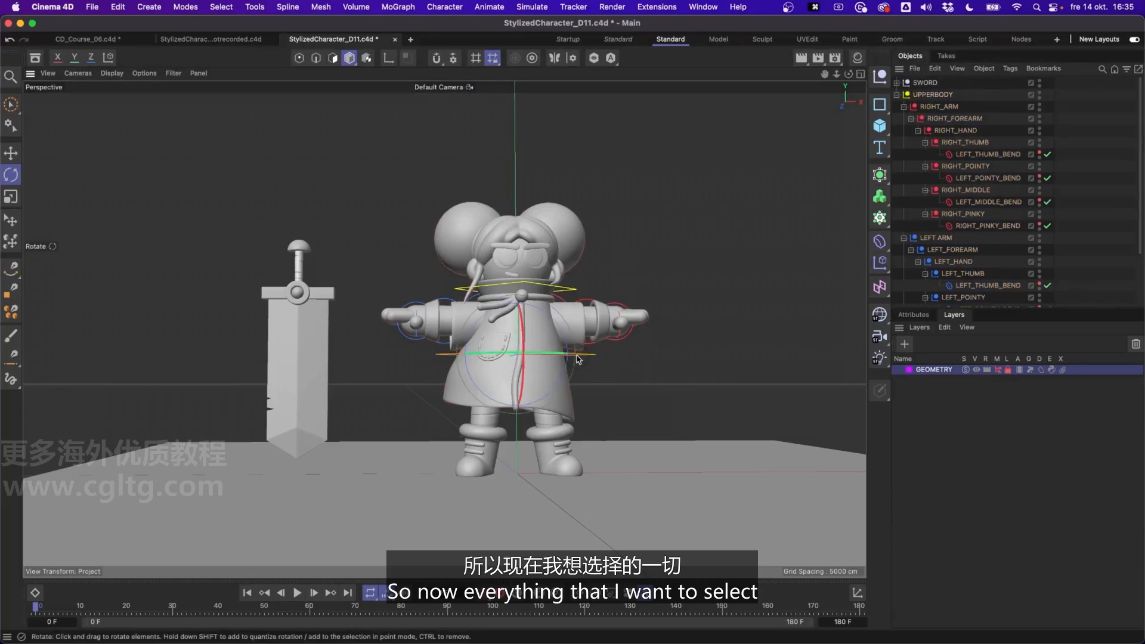
pyautogui.click(576, 302)
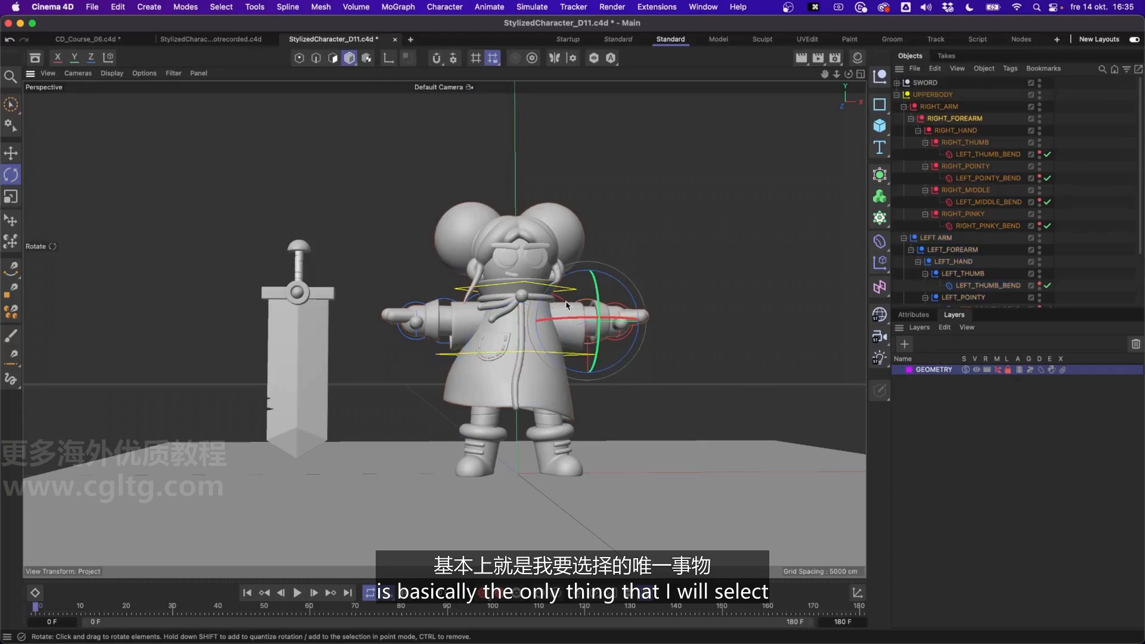
pyautogui.click(626, 313)
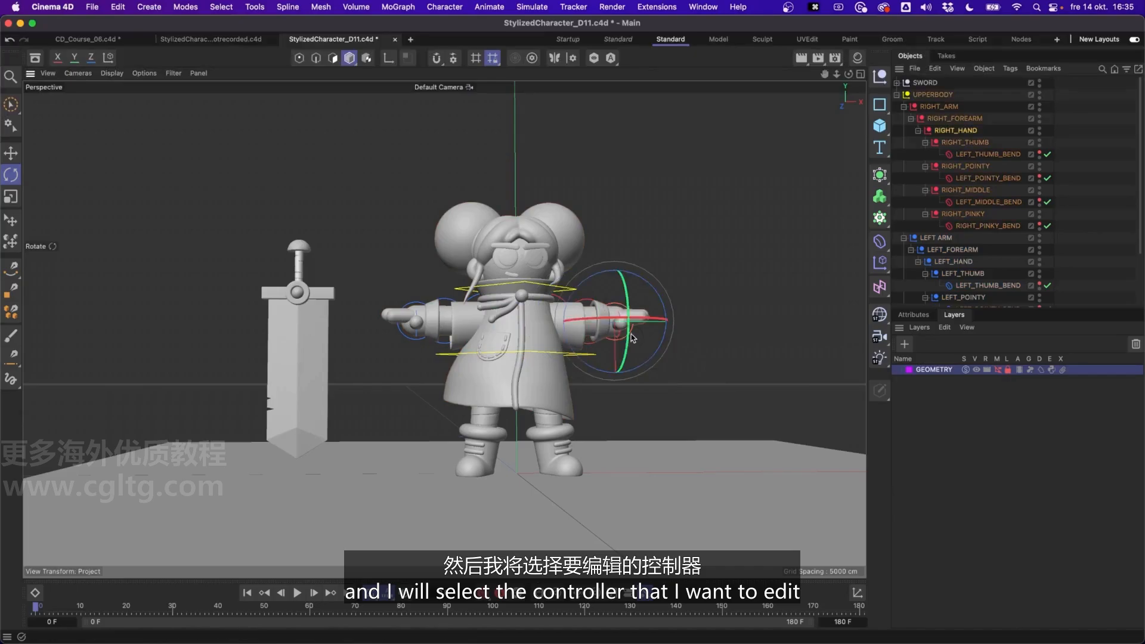
pyautogui.click(569, 290)
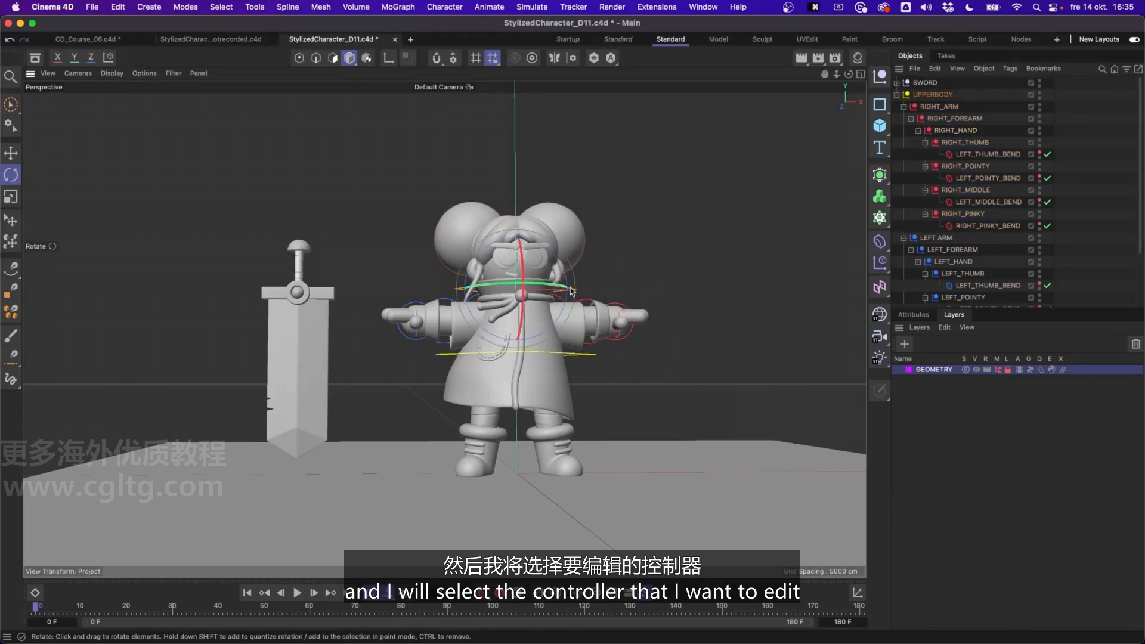
pyautogui.click(634, 250)
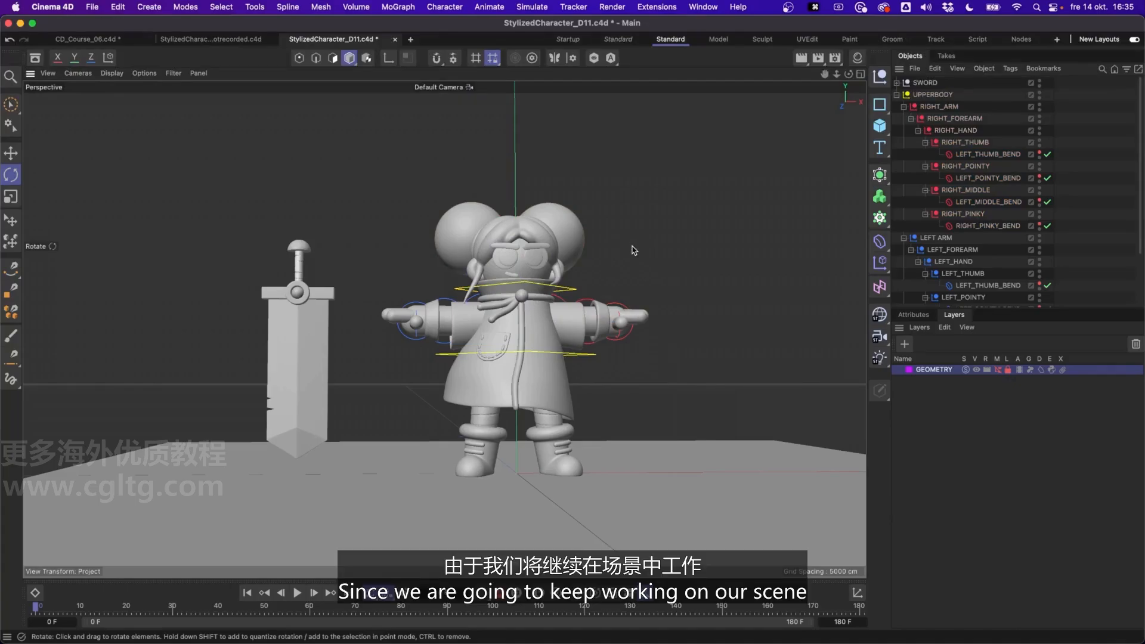
# - List the GEOMETRY layer's objects in the object list again and unlock the layer
pyautogui.click(999, 371)
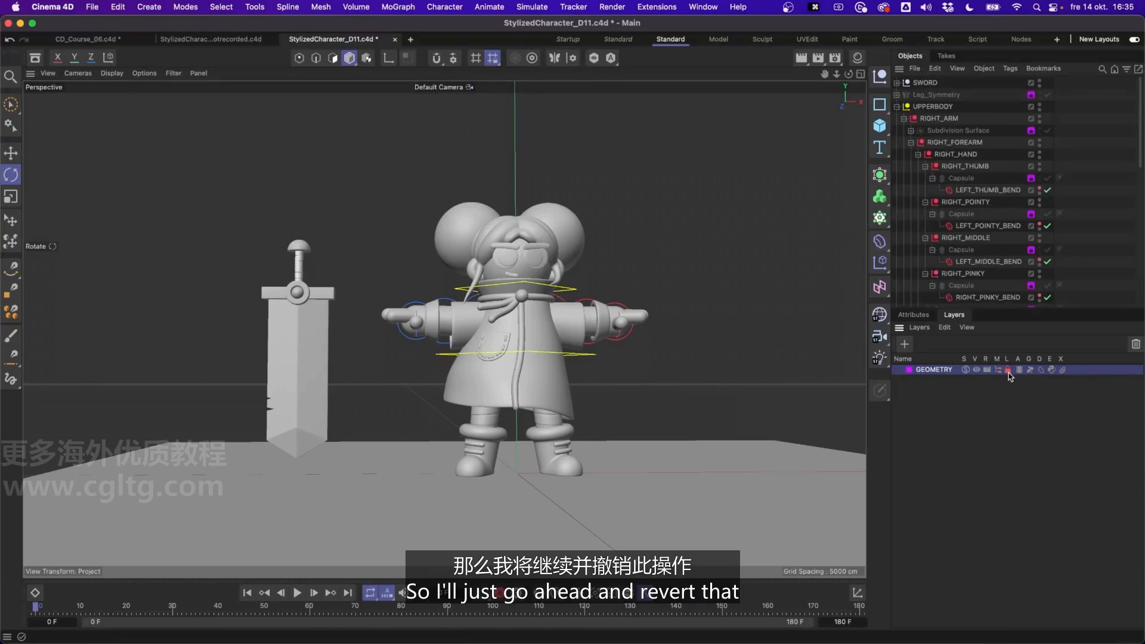
# - Switch back to the object attributes and collapse the arm hierarchies and the UPPERBODY group
pyautogui.click(916, 315)
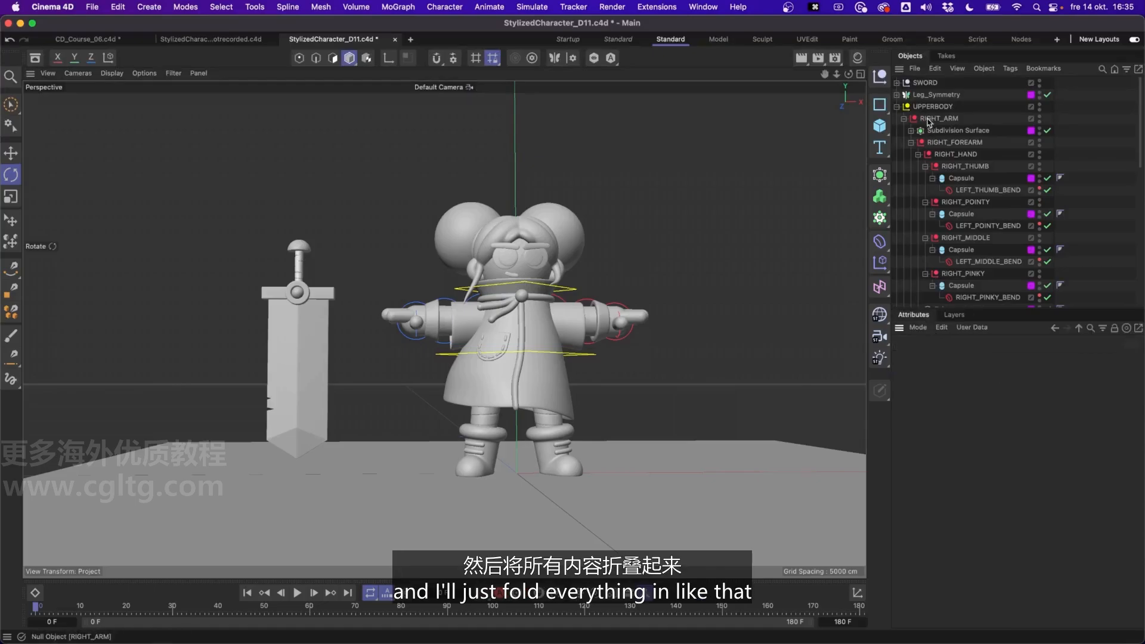
pyautogui.click(904, 119)
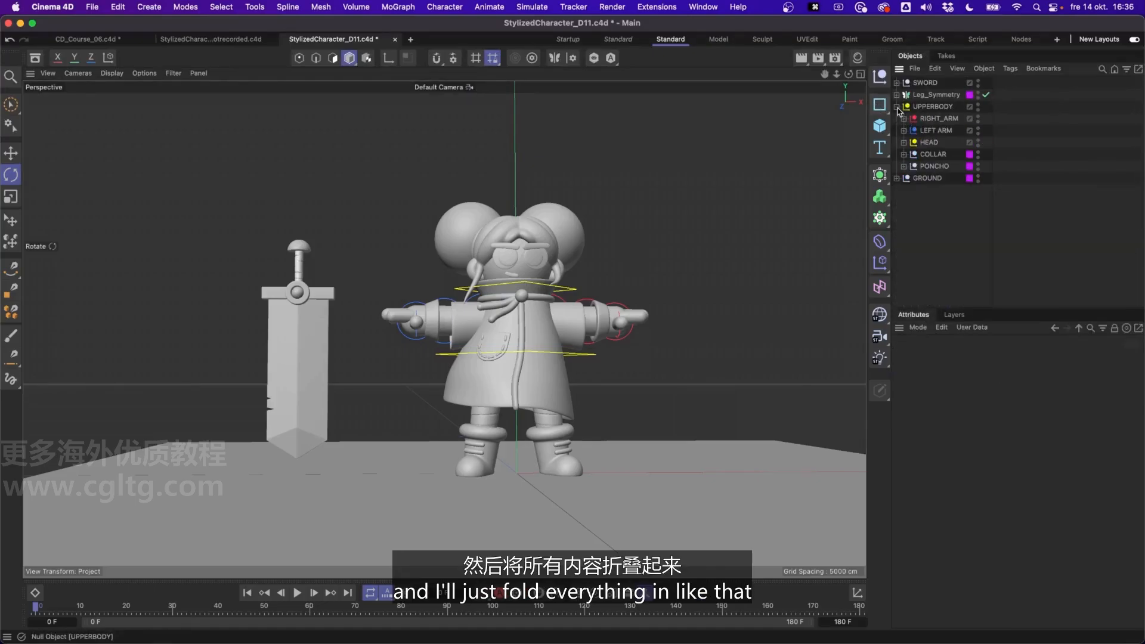
pyautogui.click(897, 106)
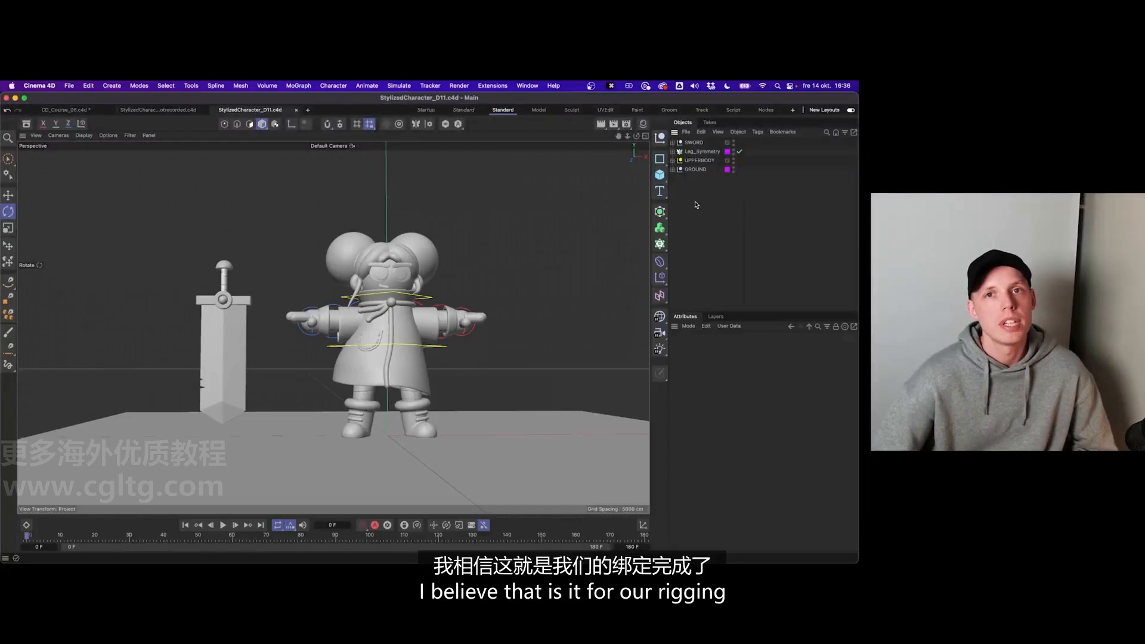